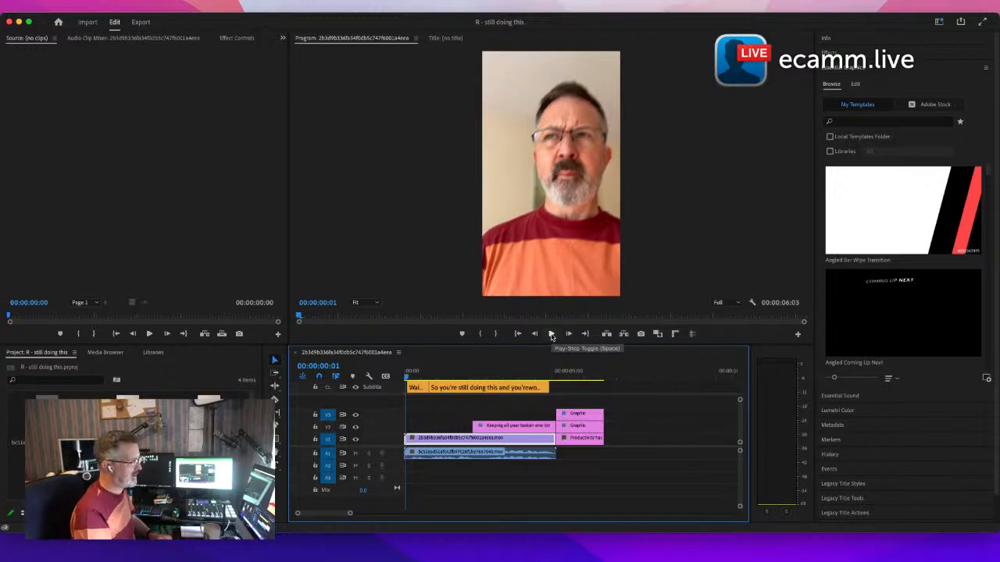
Step: Play the finished reel sequence through twice, returning the playhead to the start after each playback
left_click(551, 335)
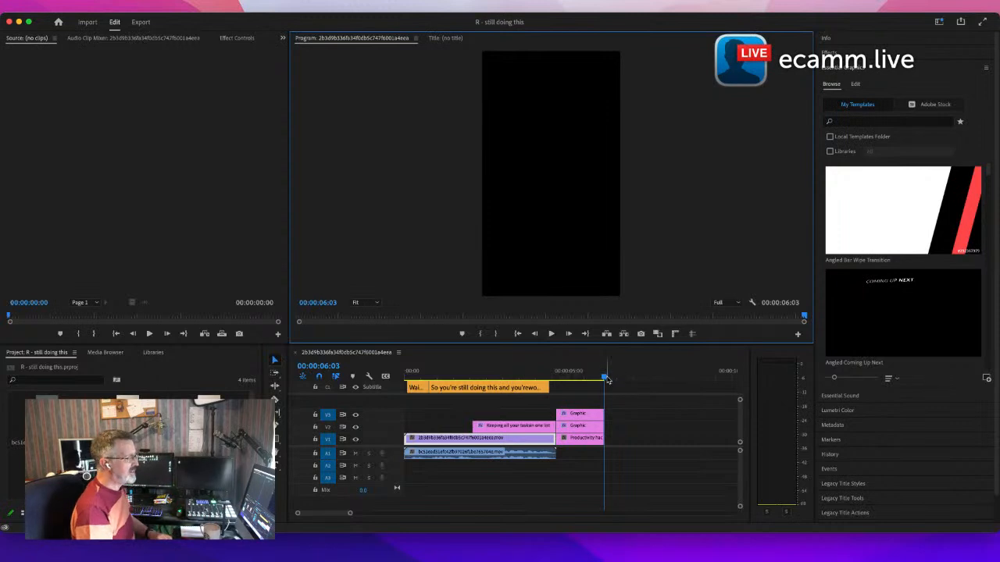
left_click_drag(607, 377, 397, 396)
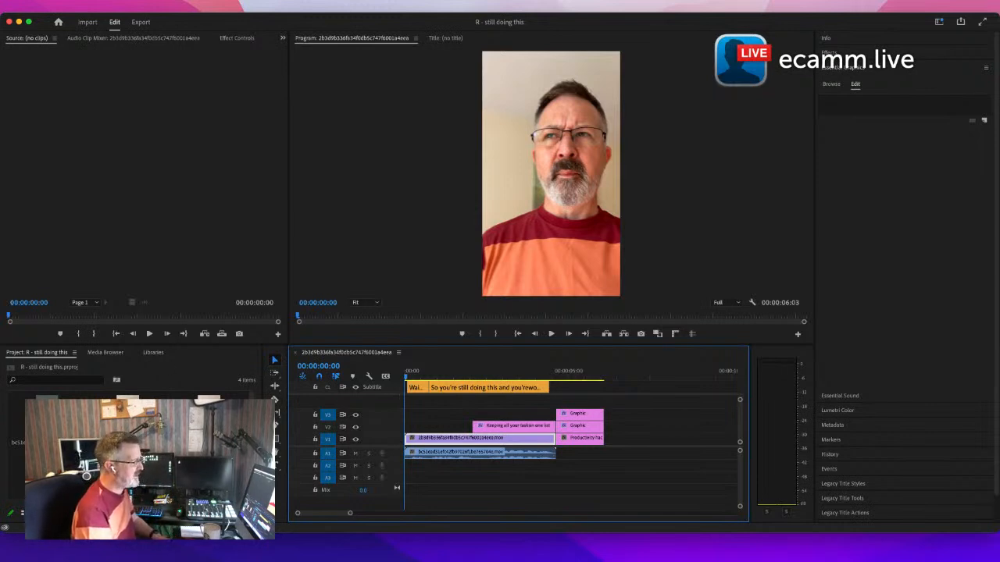
left_click(810, 545)
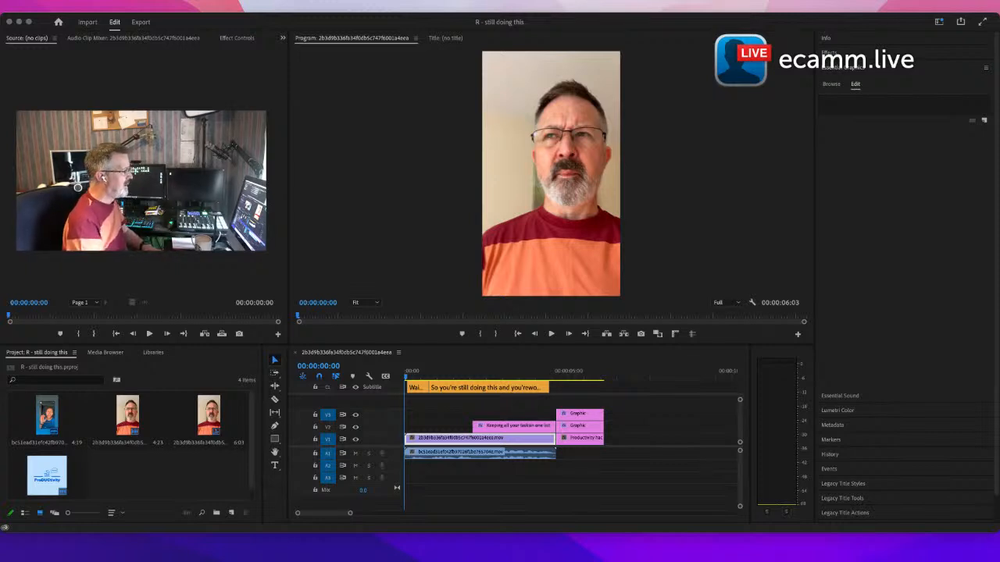
left_click(388, 104)
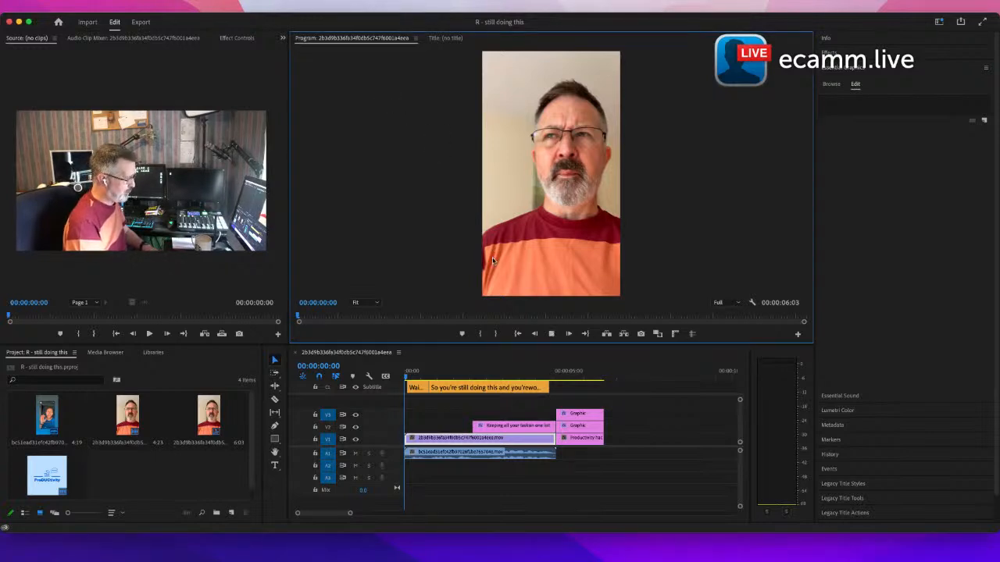
key("space")
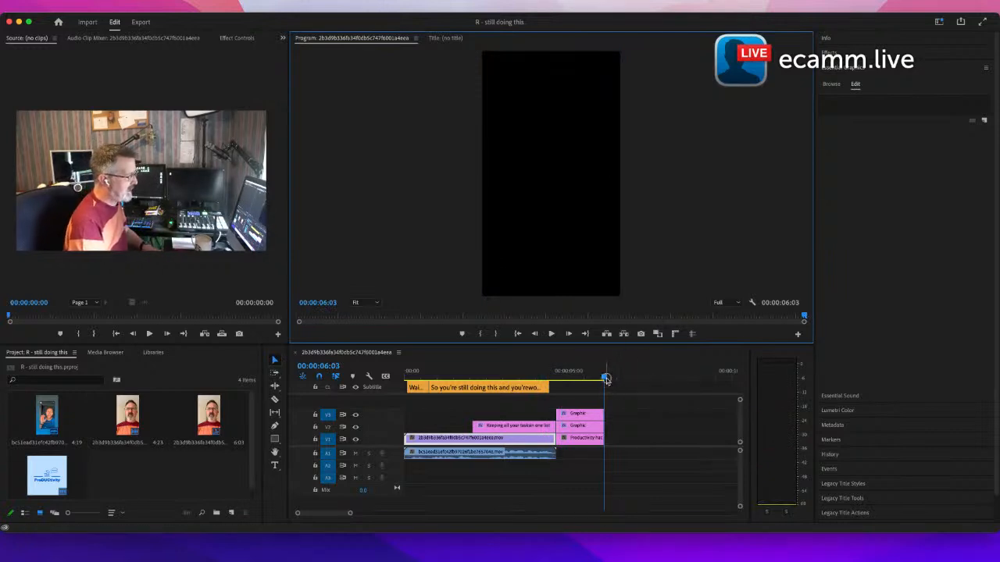
left_click_drag(603, 378, 379, 392)
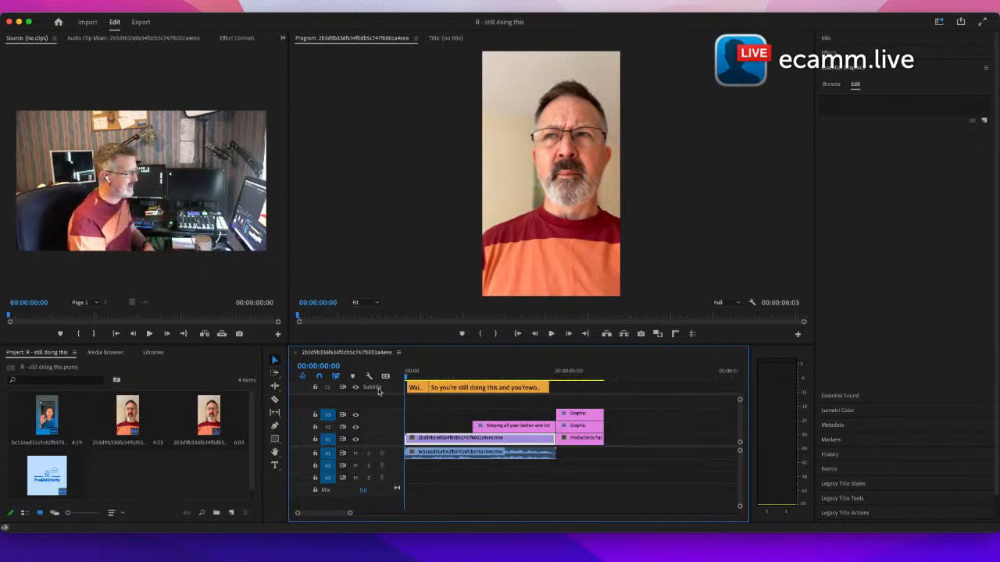
Step: Load the original reel clip with the blue background into the Source Monitor and play it
left_click(39, 434)
double_click(39, 434)
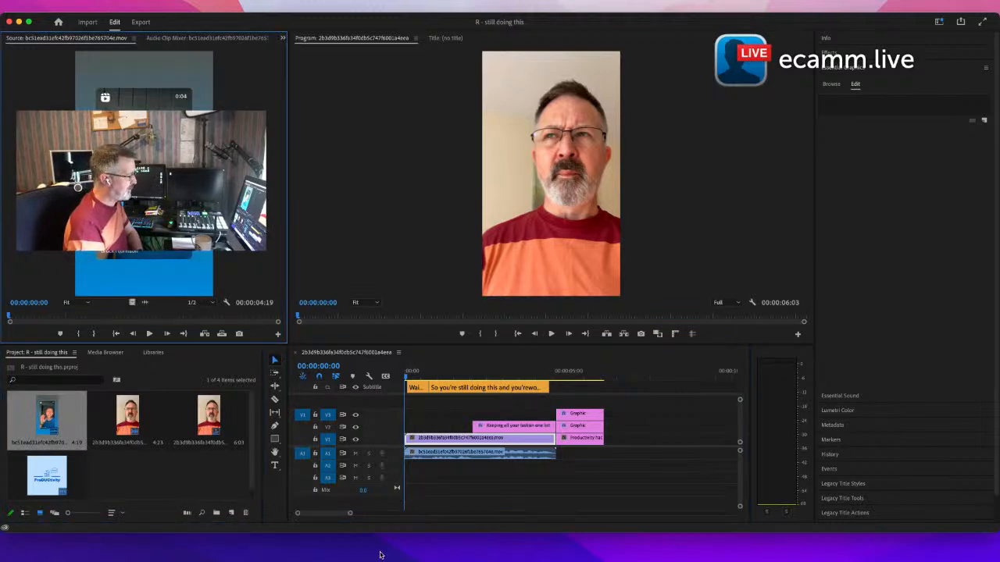
left_click(809, 551)
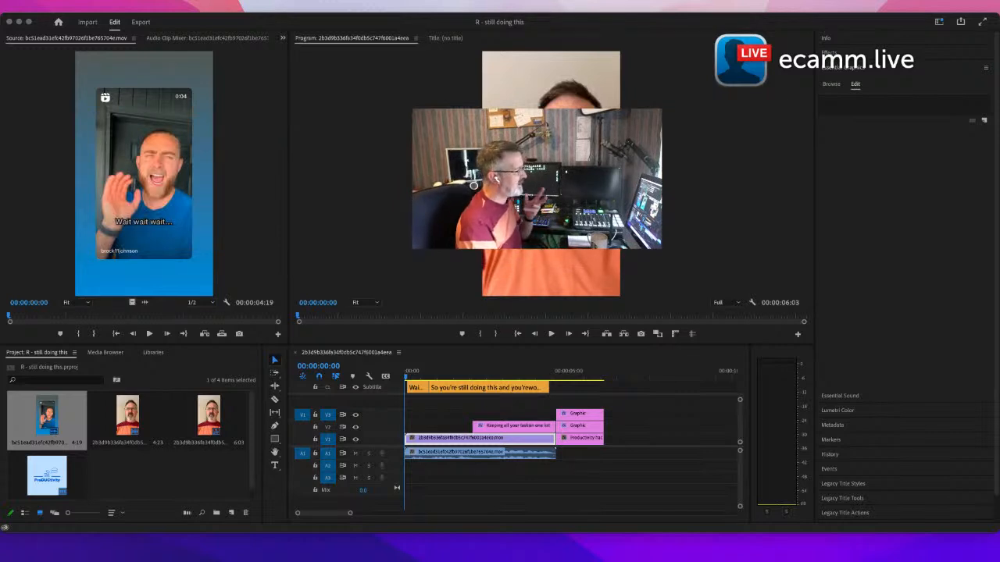
left_click(429, 496)
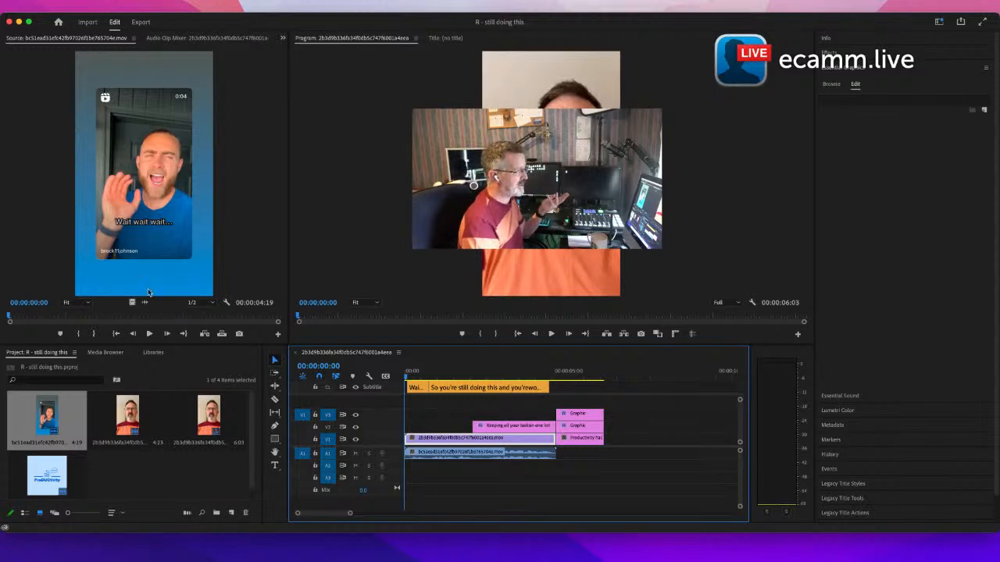
left_click(150, 334)
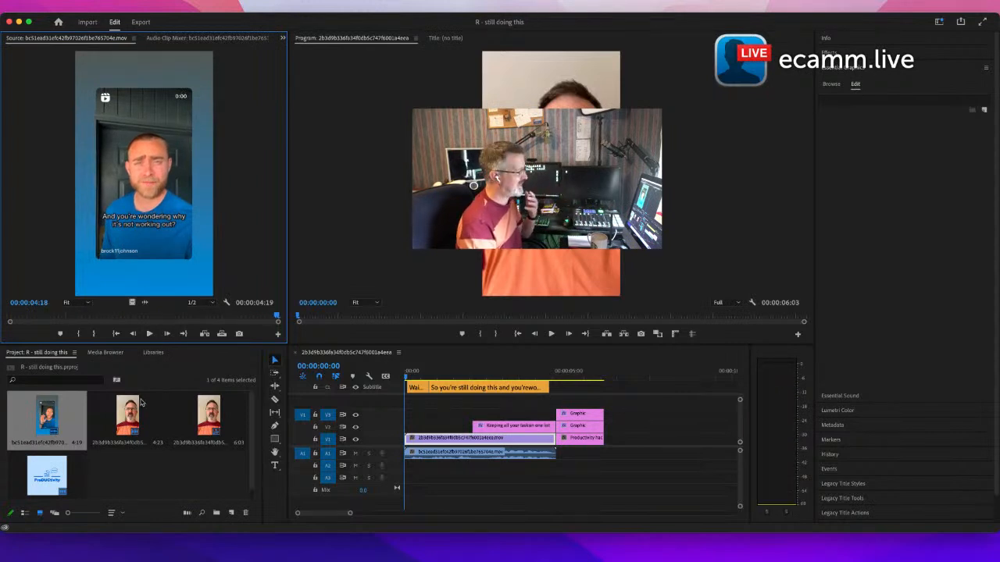
Step: Preview the 4:23 selfie clip and then the captioned 6:03 sequence in the Source Monitor
left_click_drag(133, 425, 153, 236)
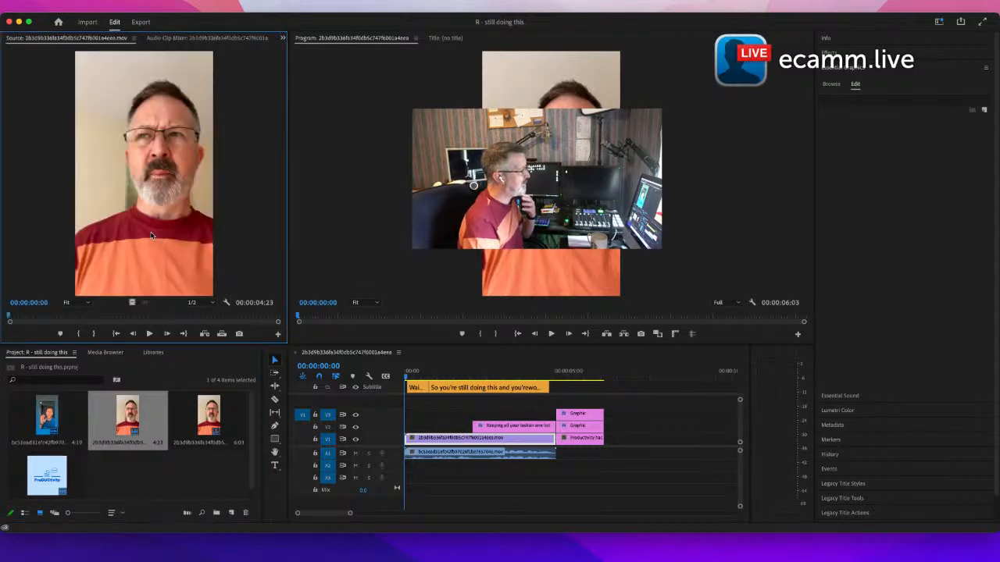
left_click(151, 334)
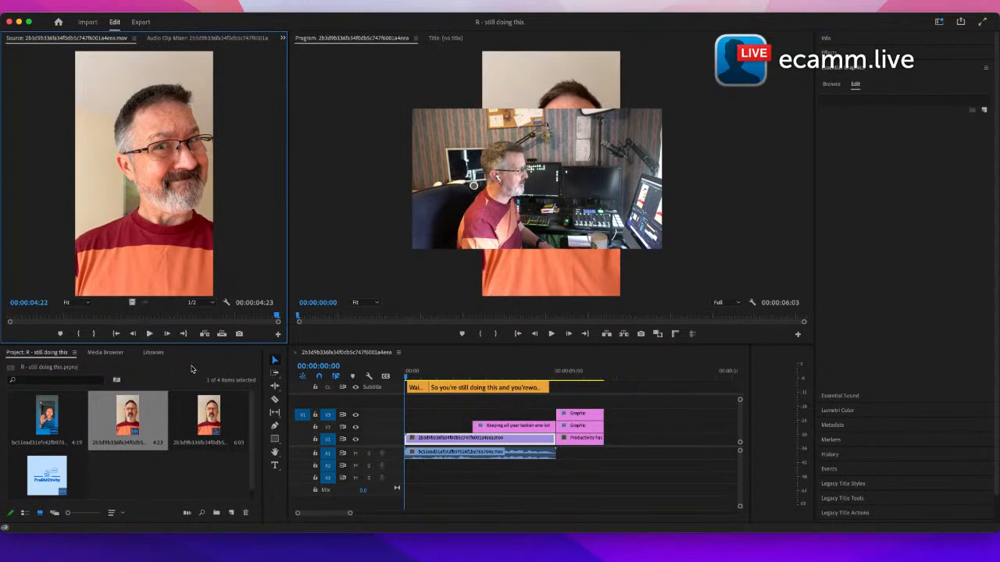
double_click(207, 420)
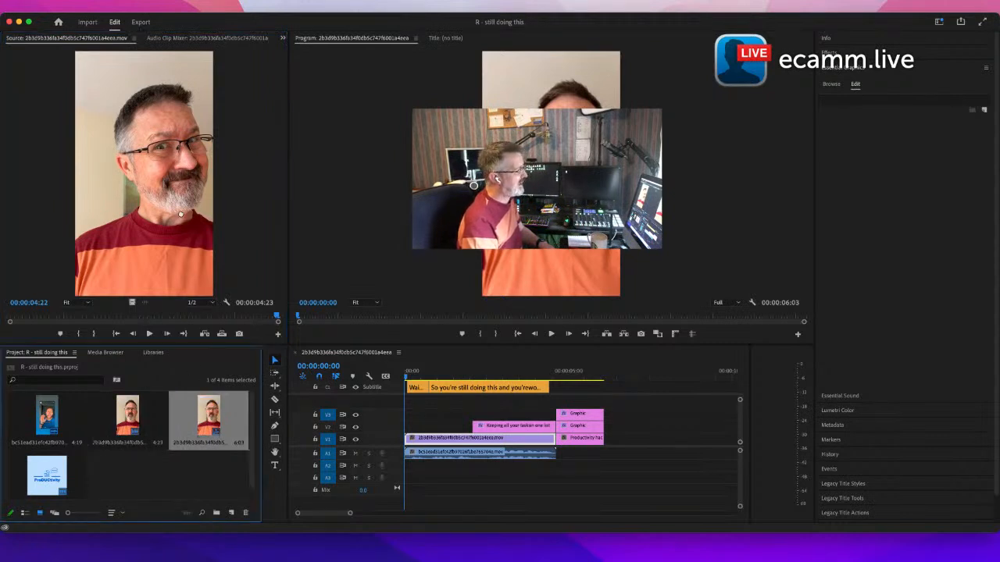
left_click(150, 335)
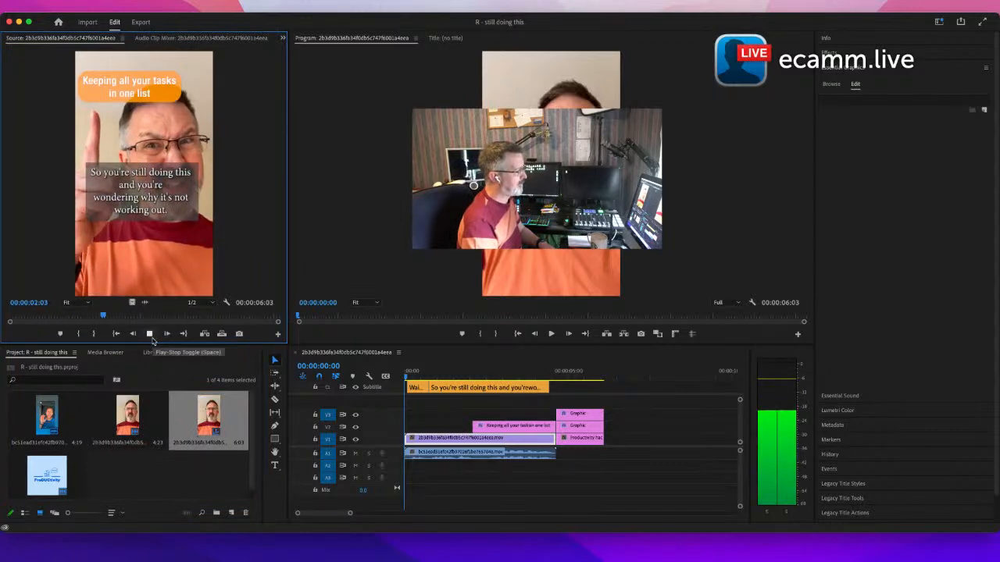
left_click(151, 336)
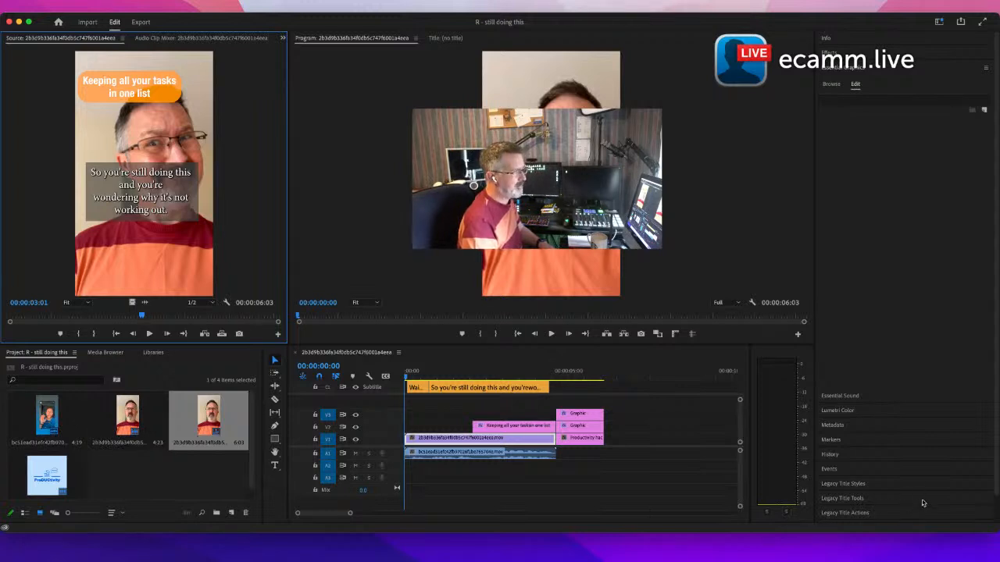
Step: Create a new sequence from the custom IG Reels preset
left_click(806, 552)
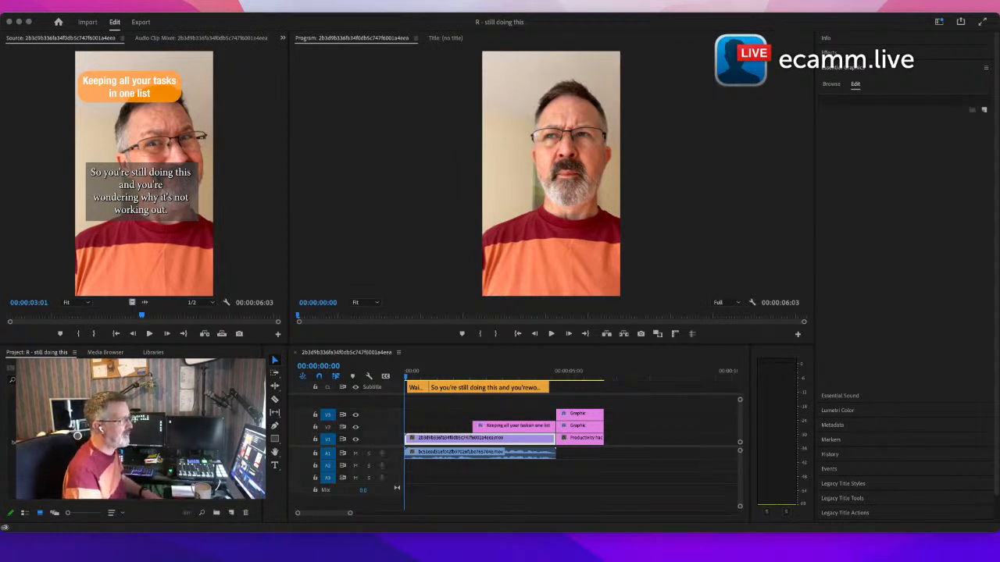
left_click(742, 242)
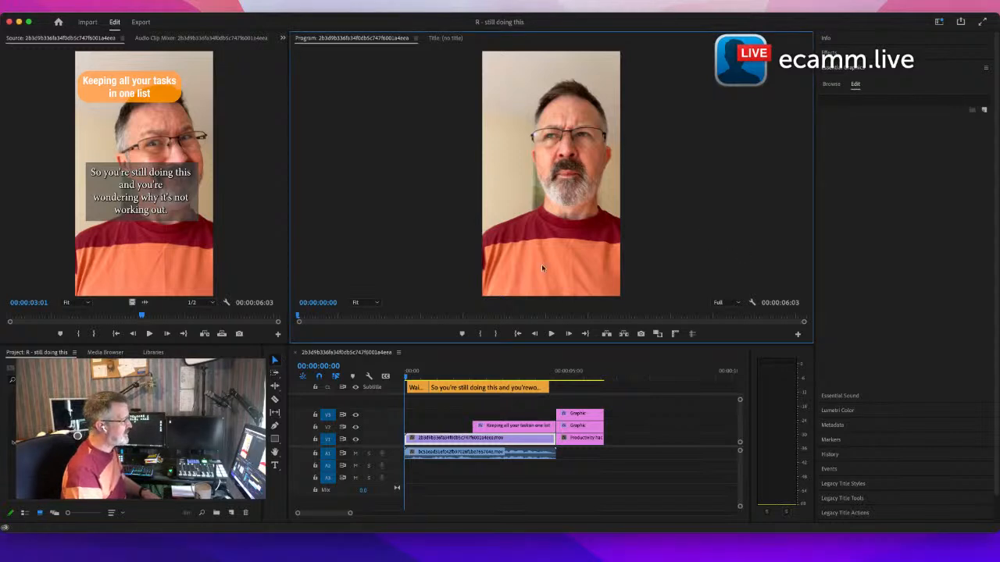
left_click(230, 513)
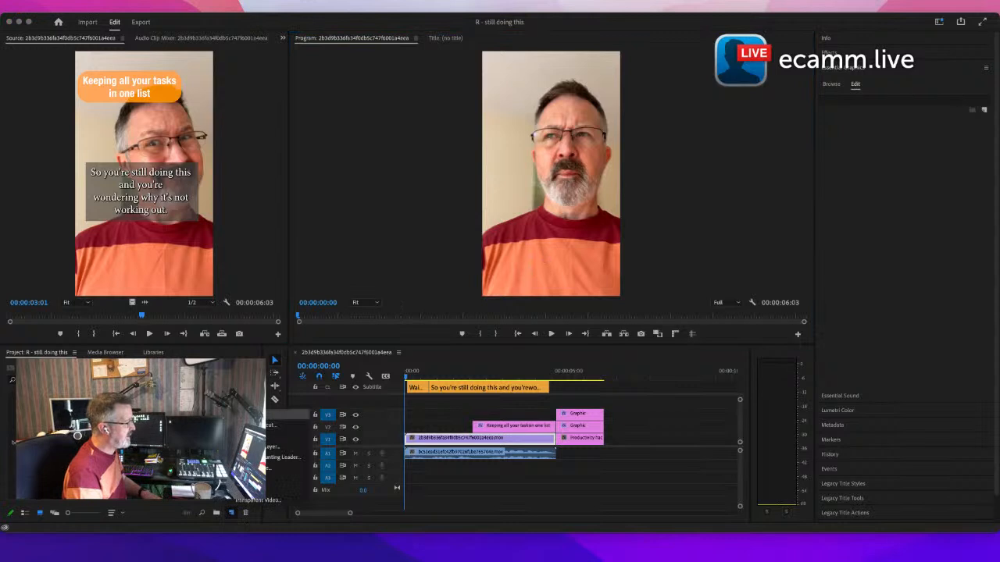
left_click(250, 414)
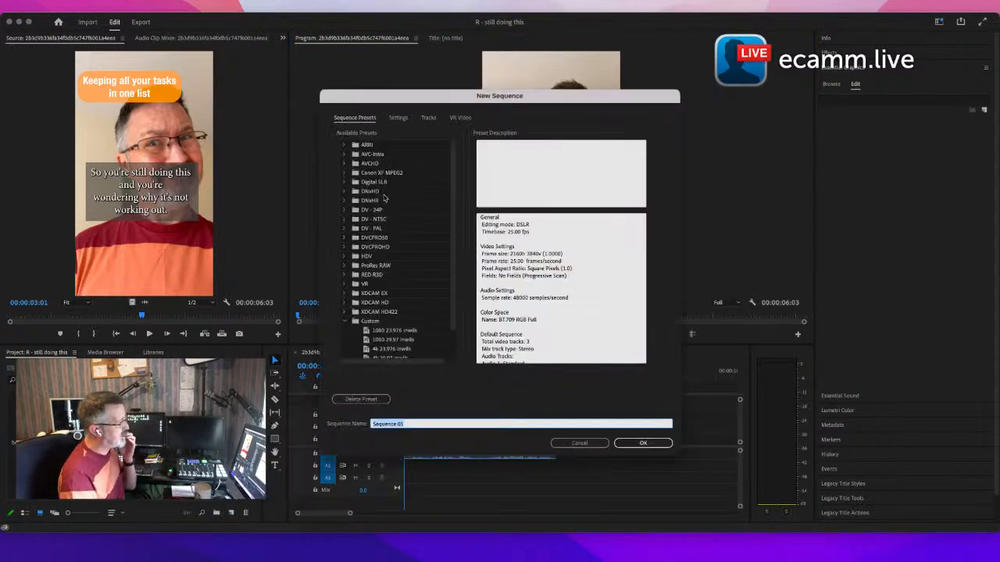
scroll(410, 280, "down", 2)
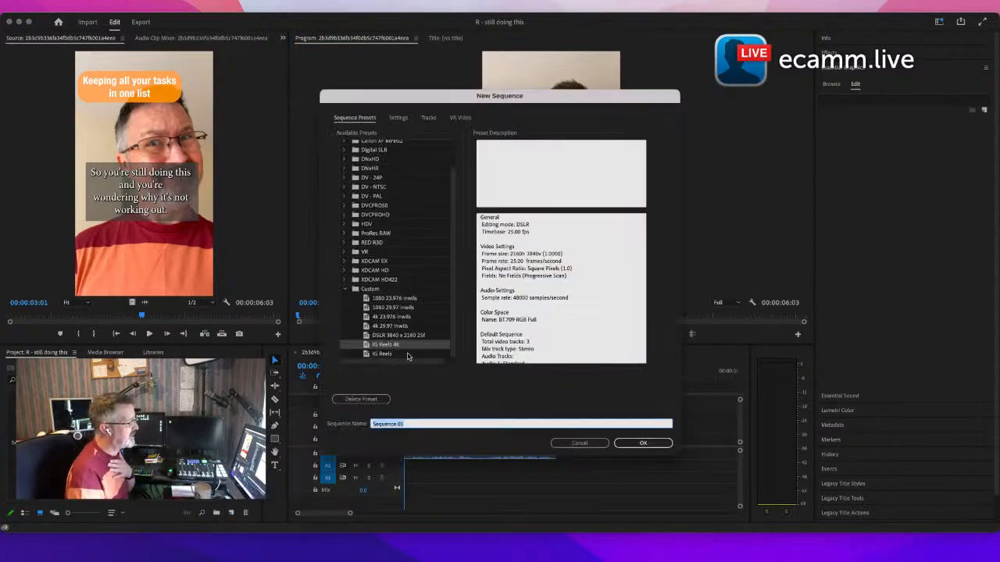
left_click(398, 356)
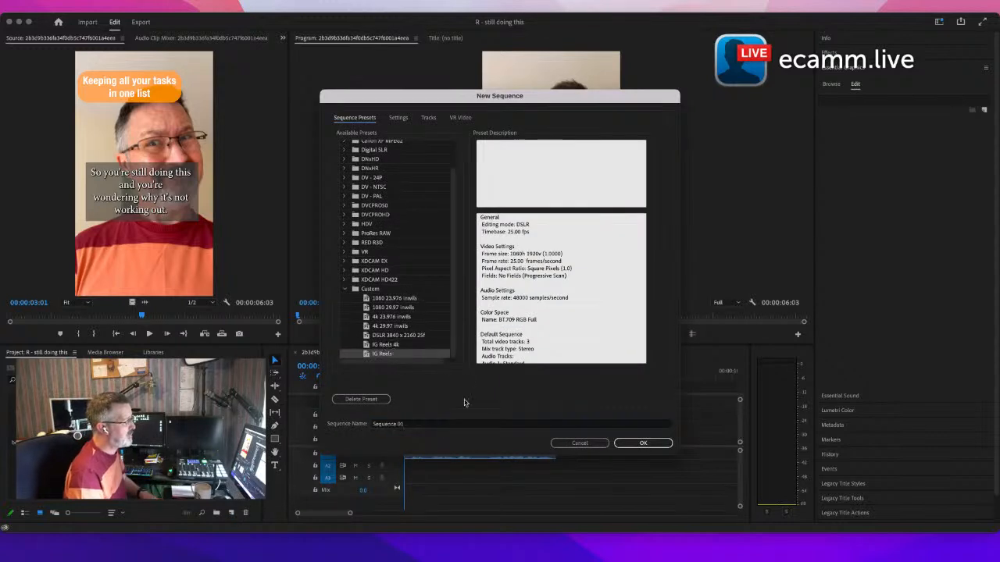
left_click(647, 443)
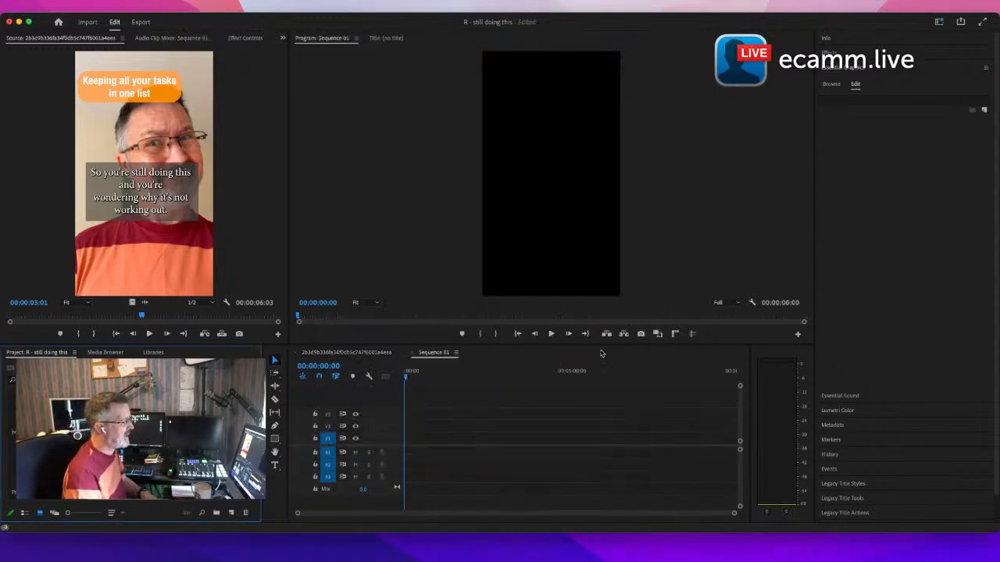
Step: Rename the new sequence to Ecamm Test in the project bin
left_click(428, 356)
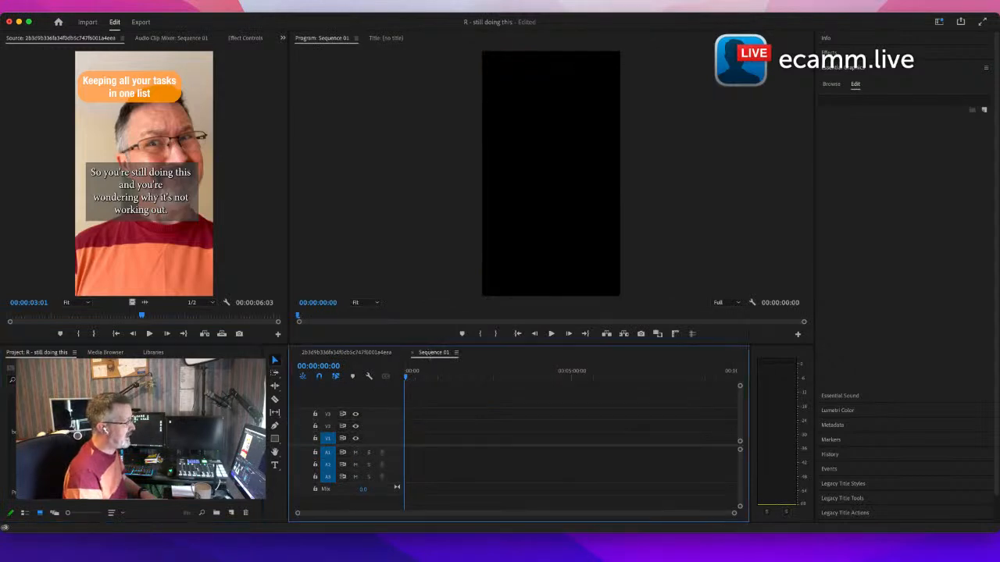
left_click(141, 437)
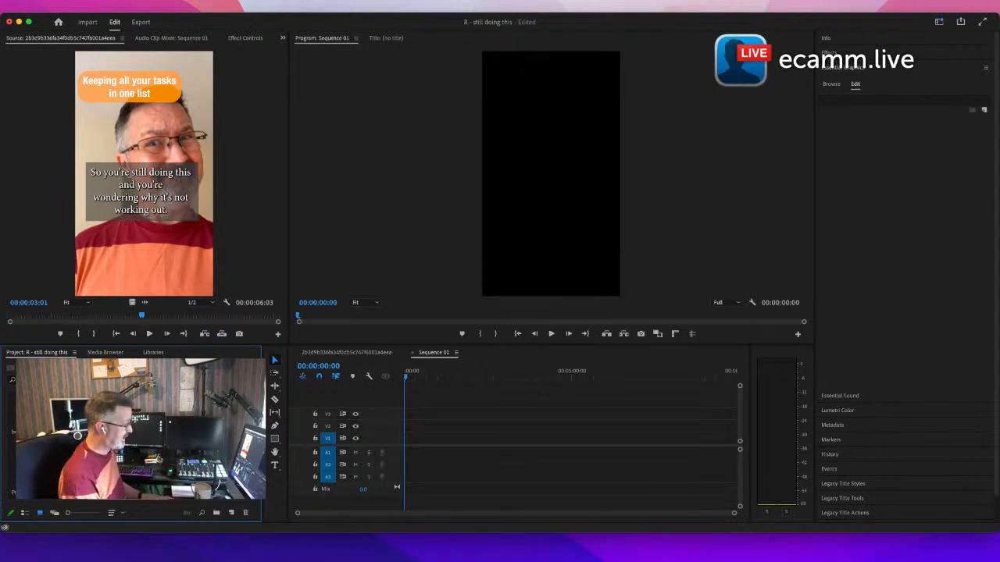
key("Return")
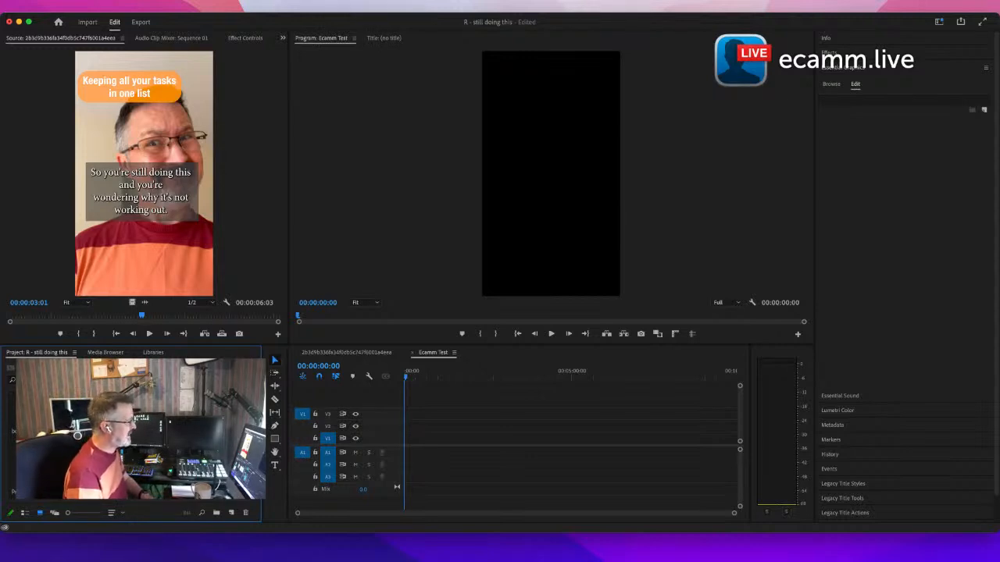
Step: Load the uncaptioned selfie clip into the Source Monitor, replacing the captioned sequence
left_click(123, 218)
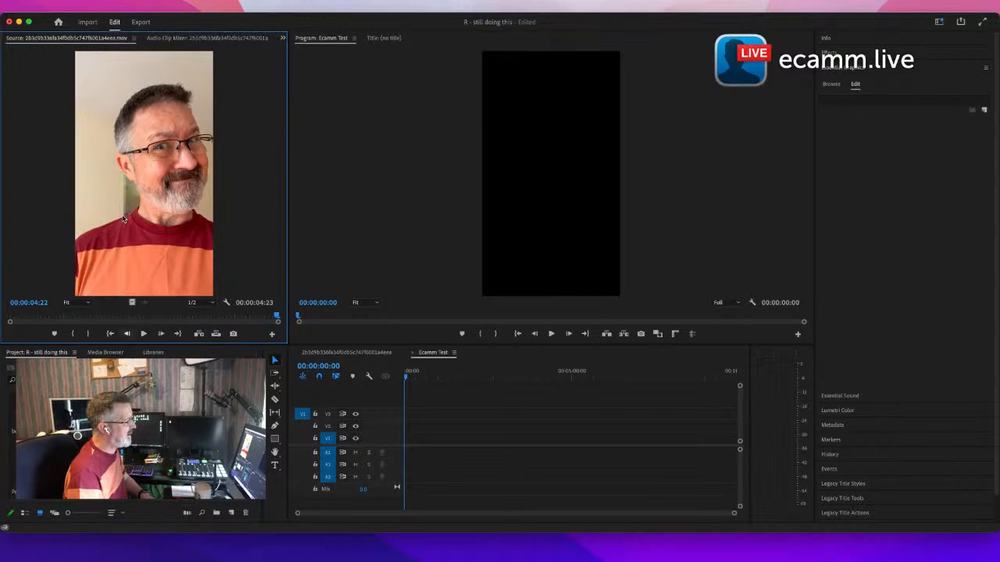
left_click(808, 554)
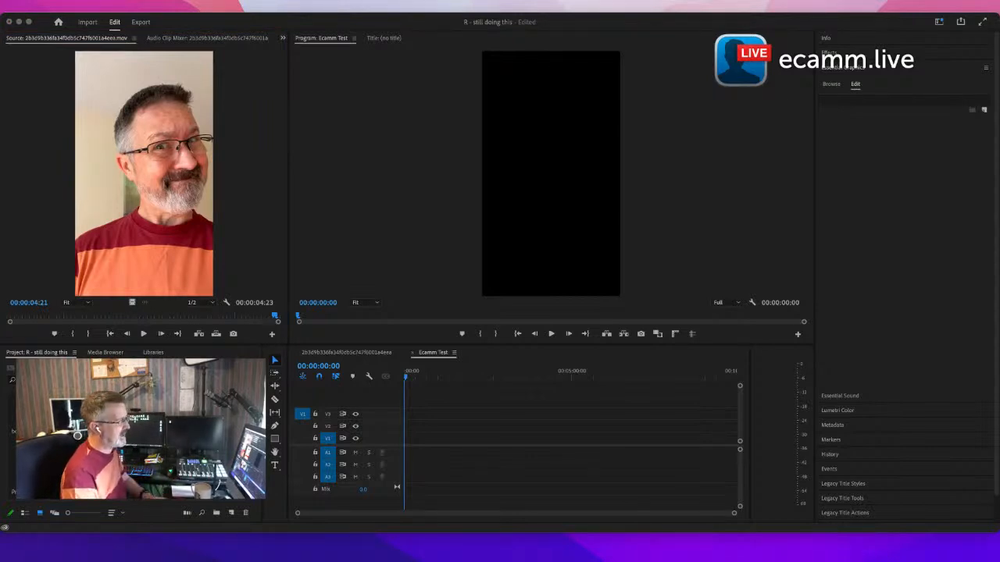
left_click(600, 282)
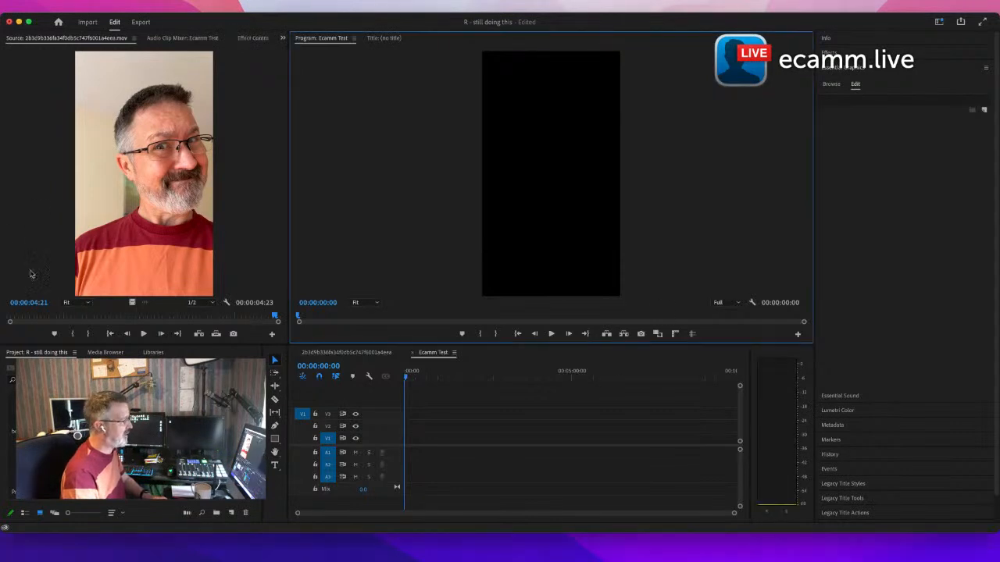
Step: Play the selfie clip from its start and mark an in point and an out point during playback
left_click_drag(273, 316, 3, 319)
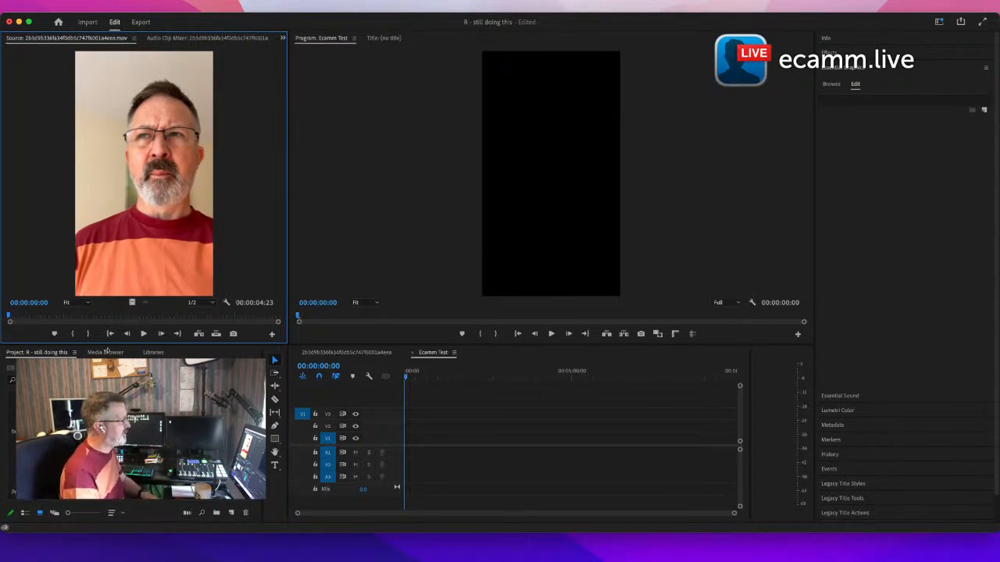
left_click(143, 340)
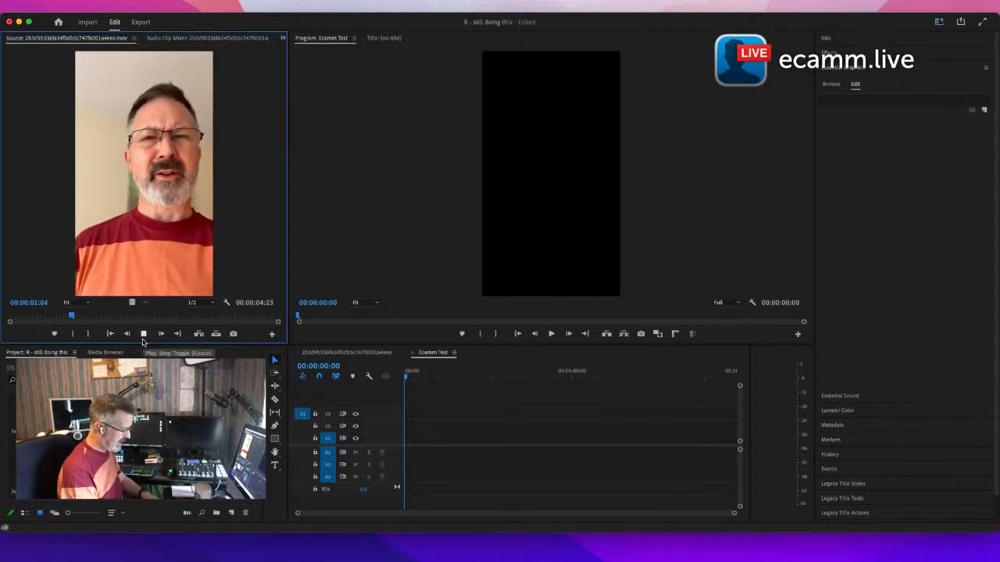
key("i")
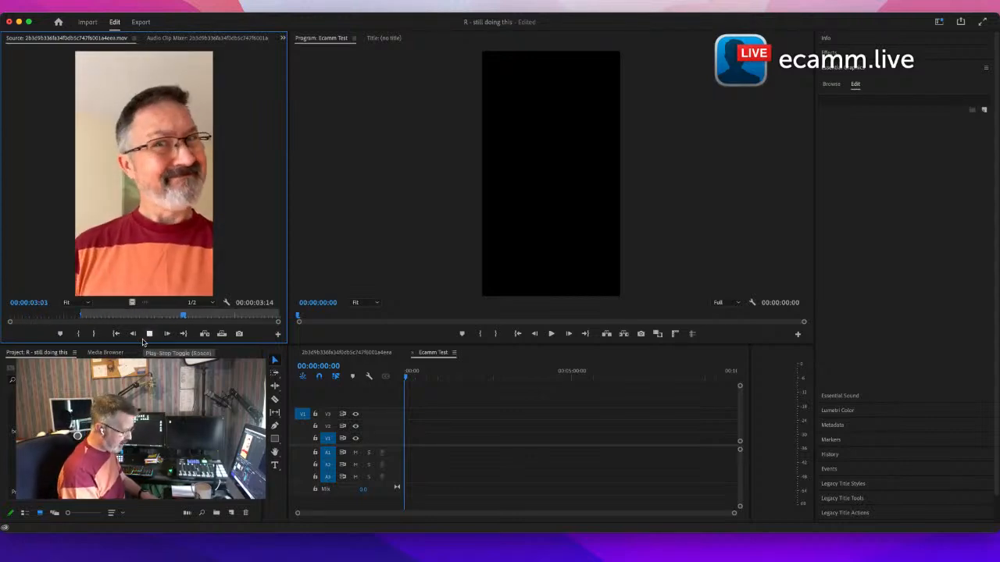
key("o")
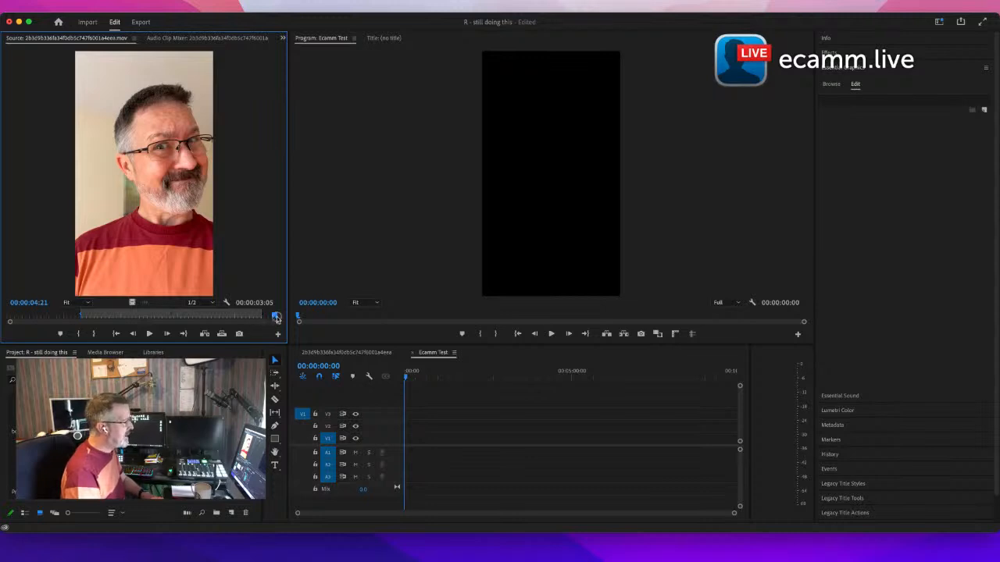
Step: Return to the start of the selfie clip and clear its in and out points
left_click_drag(276, 317, 3, 297)
key("space")
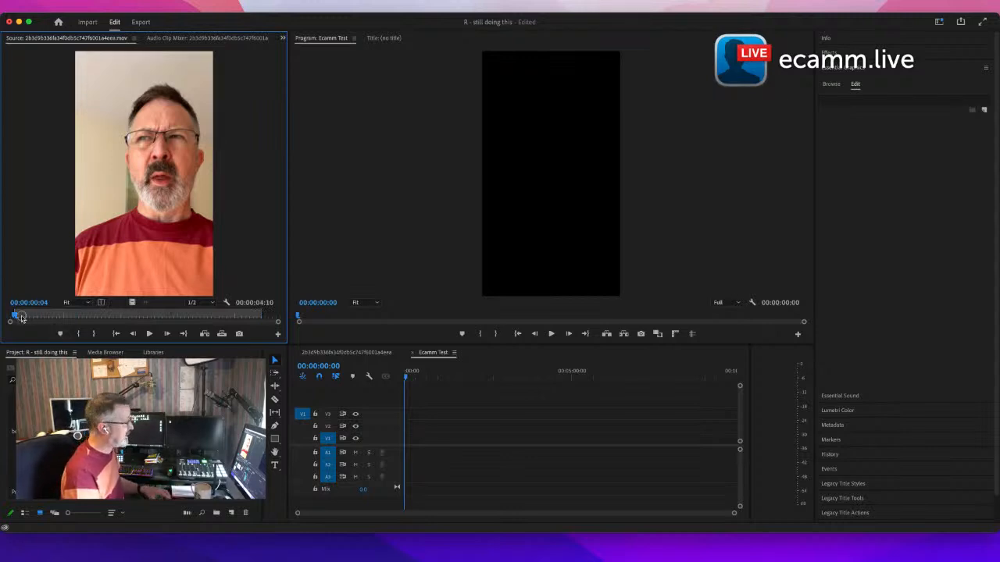
right_click(22, 319)
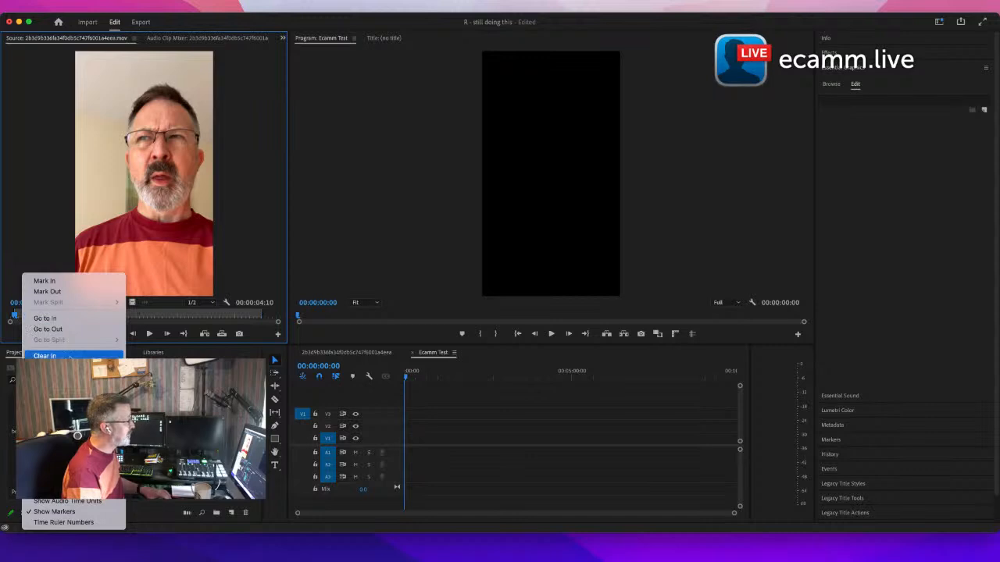
left_click(44, 355)
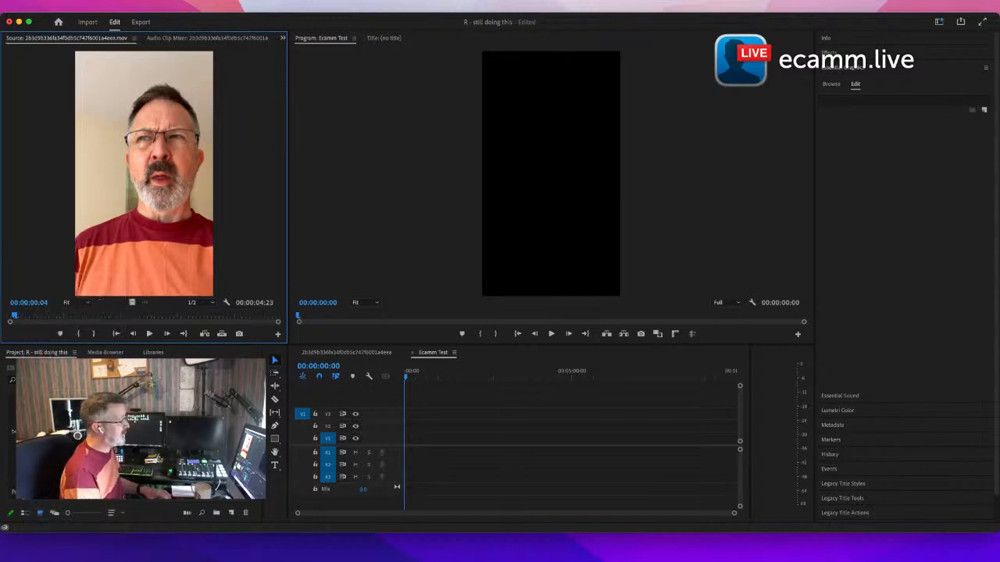
Step: Place the selfie clip at the start of V2 in the Ecamm Test sequence, keeping the existing sequence settings
left_click_drag(16, 318, 6, 317)
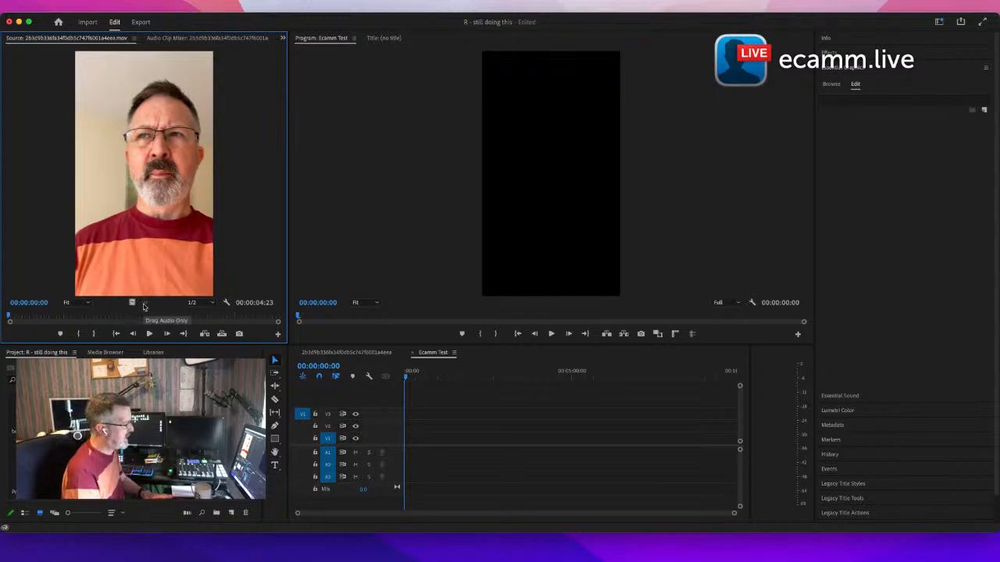
left_click(806, 556)
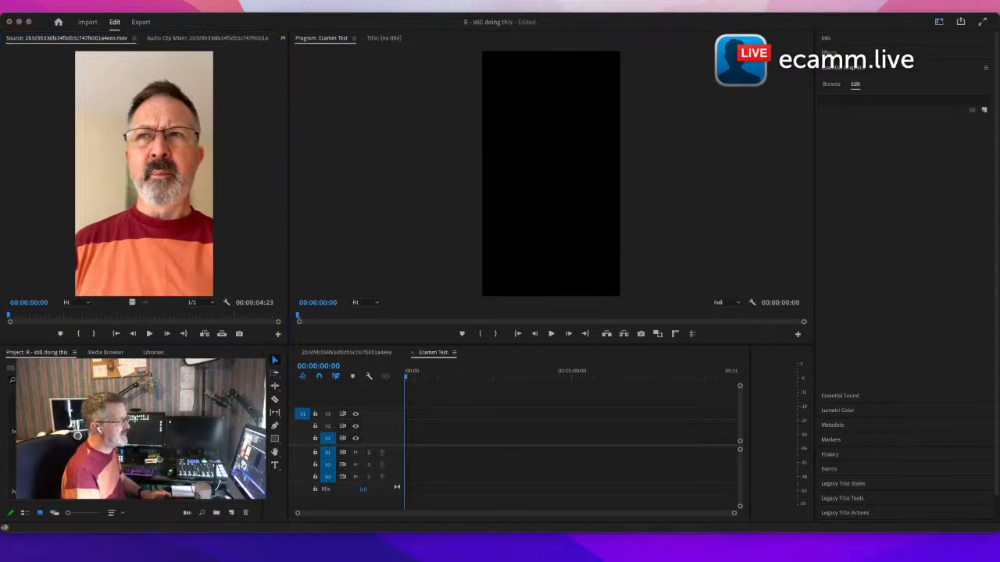
left_click(482, 384)
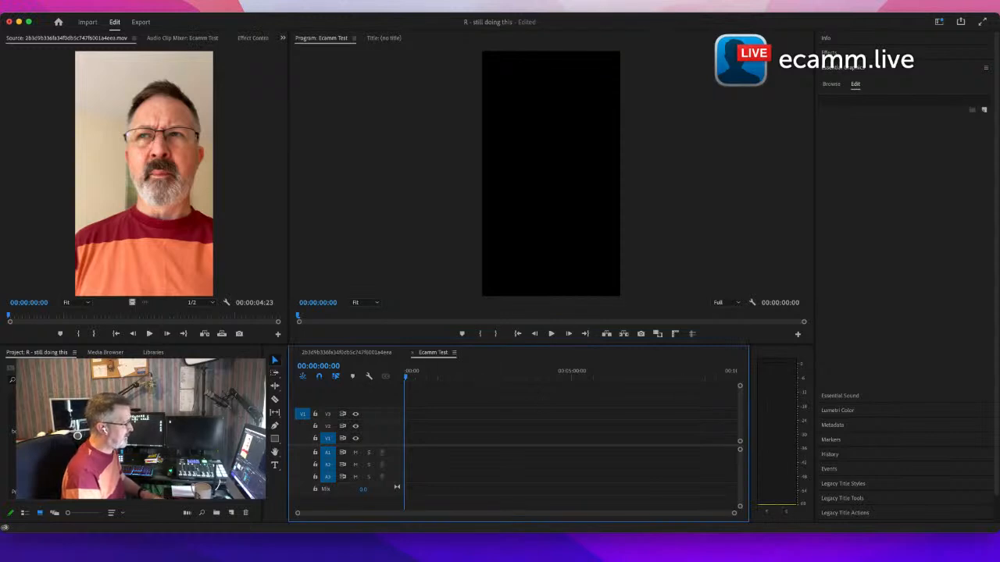
left_click_drag(156, 422, 406, 431)
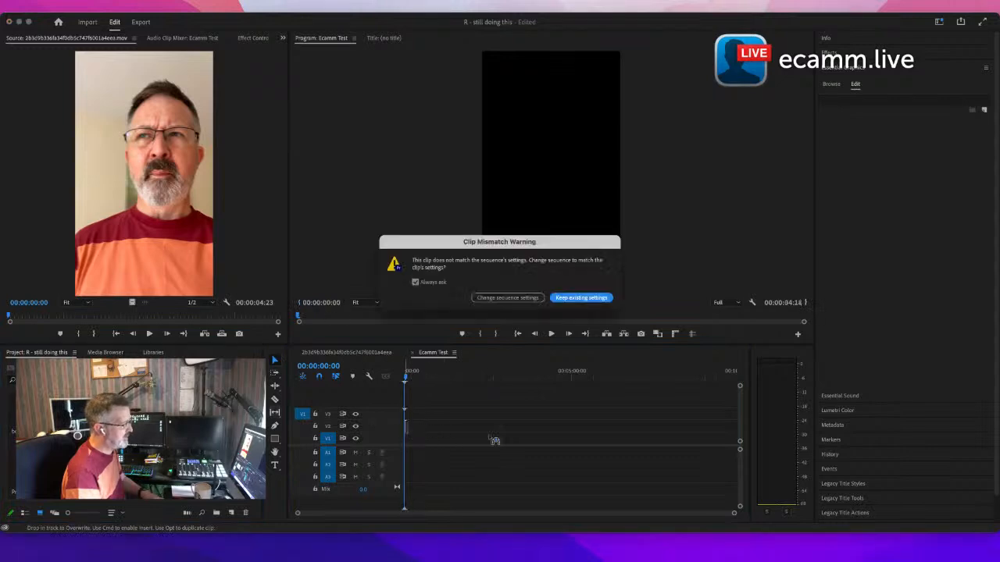
left_click(578, 298)
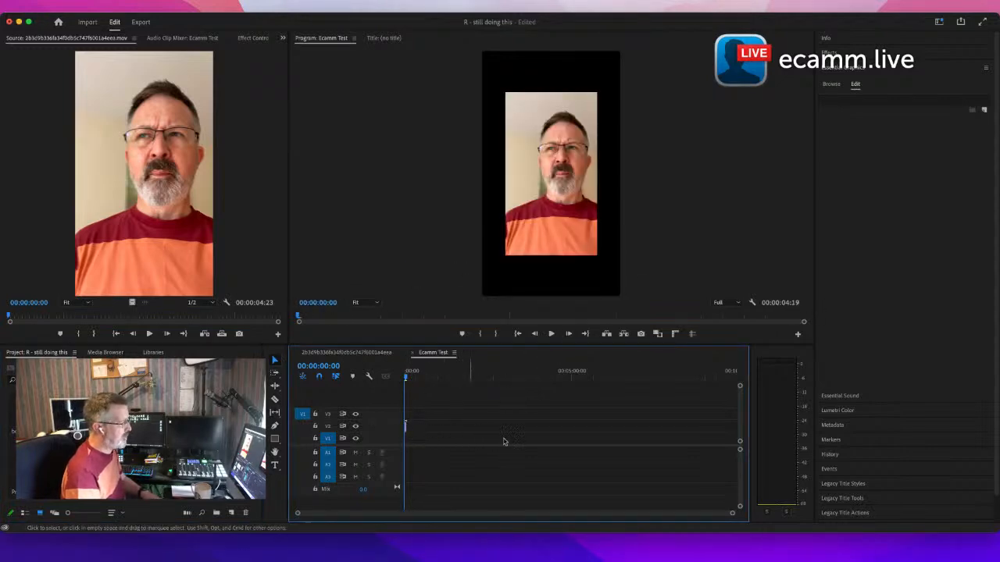
left_click_drag(730, 516, 549, 518)
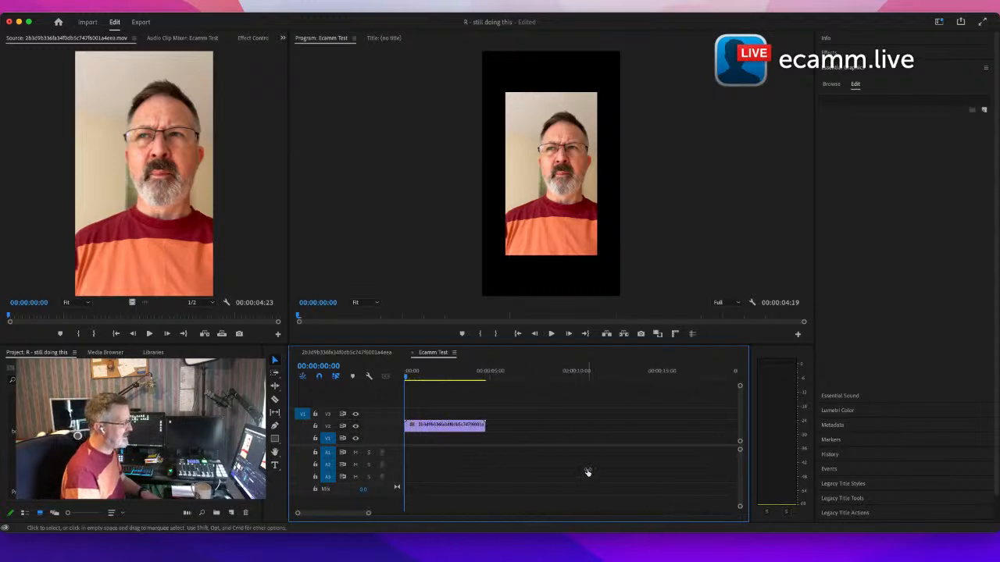
Step: Delete the undersized selfie clip from V2 in the Ecamm Test sequence
left_click(419, 423)
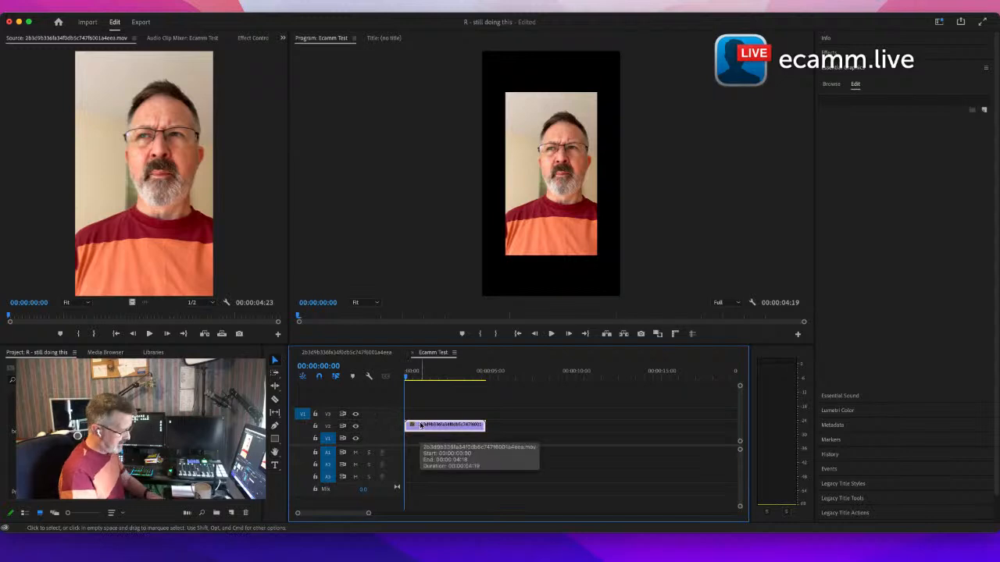
key("Delete")
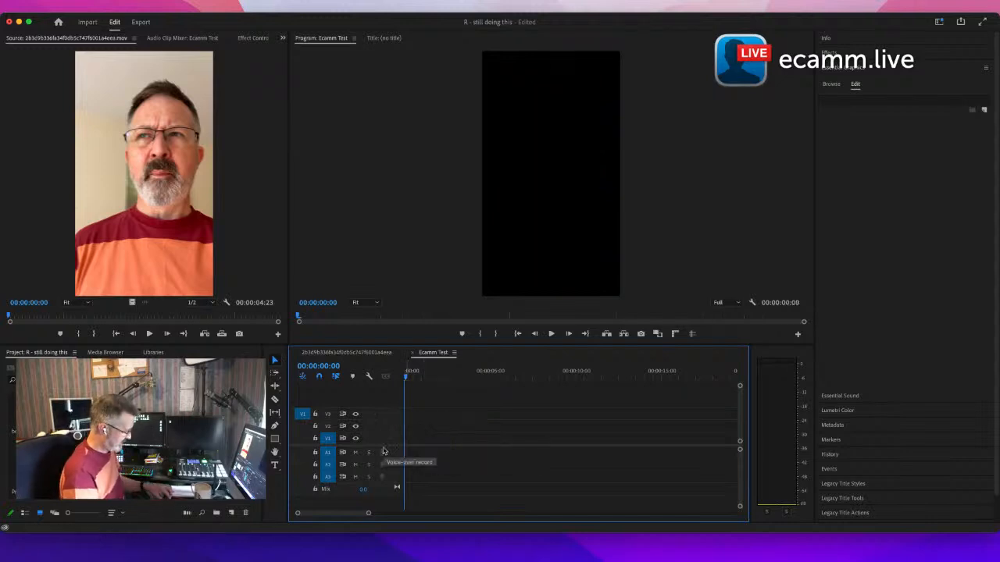
key("super+z")
key("super+z")
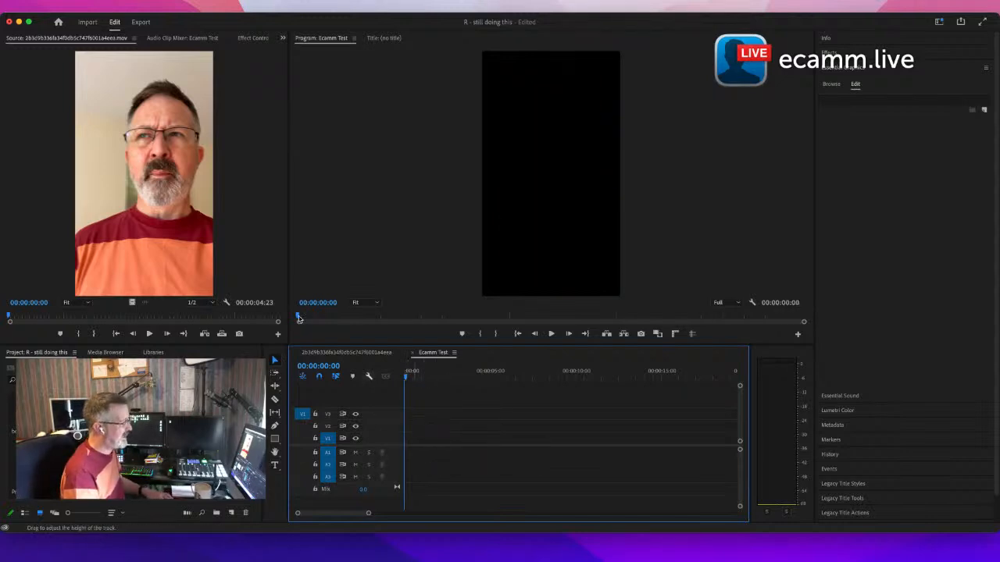
Step: Place the selfie clip at the start of V1 with the sequence settings changed to match it, and preview it from the start
left_click_drag(138, 241, 405, 431)
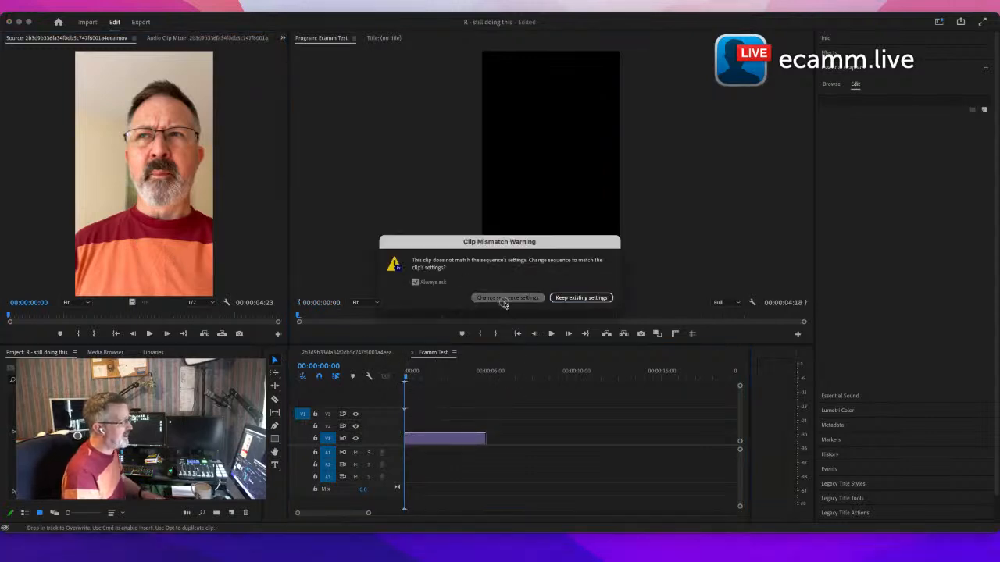
left_click(506, 299)
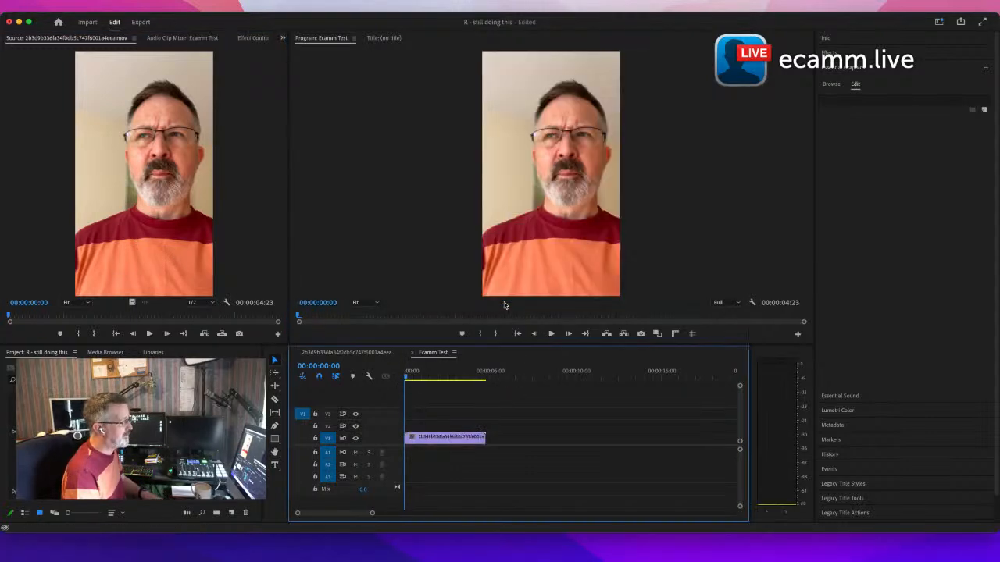
left_click(551, 334)
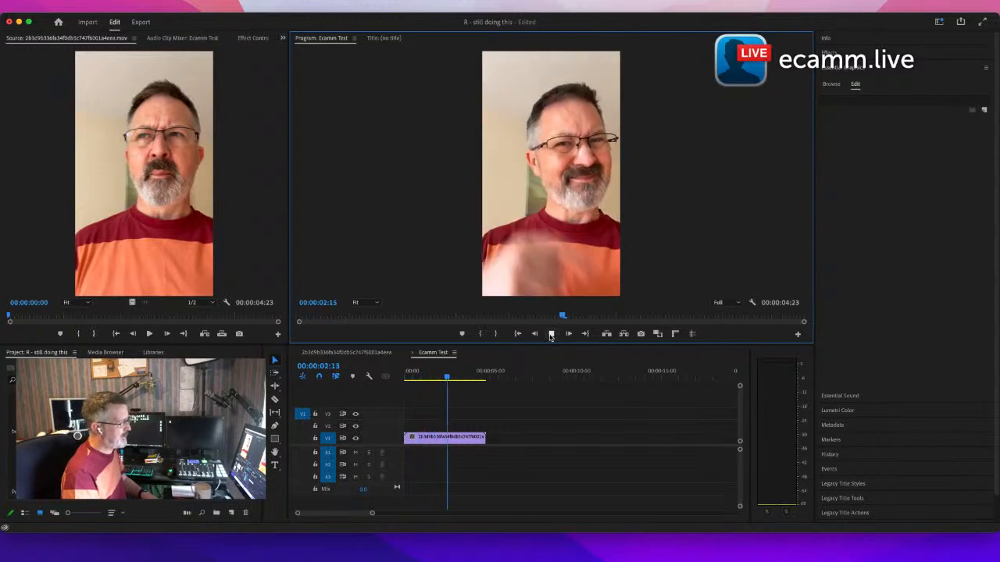
left_click(551, 335)
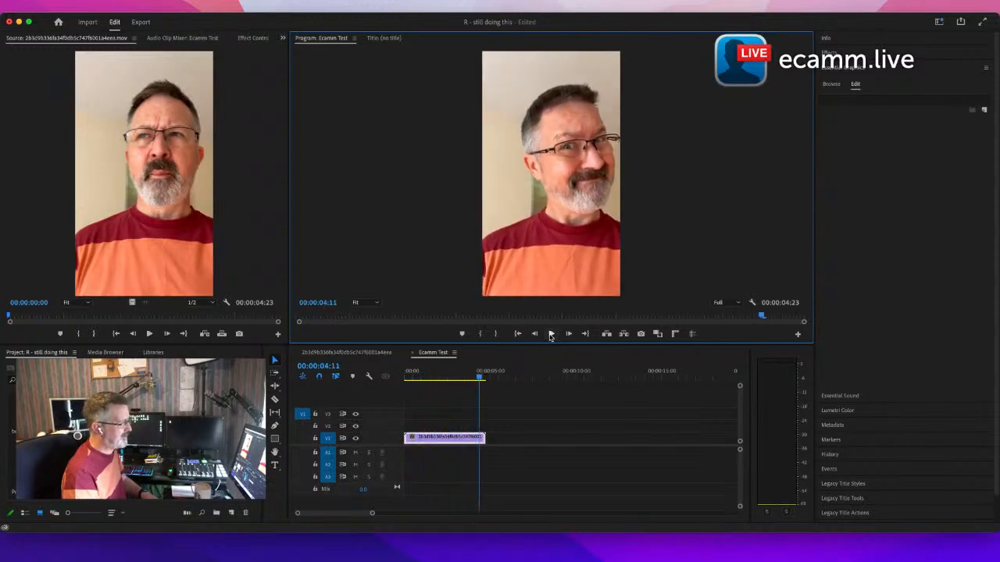
left_click_drag(479, 379, 388, 398)
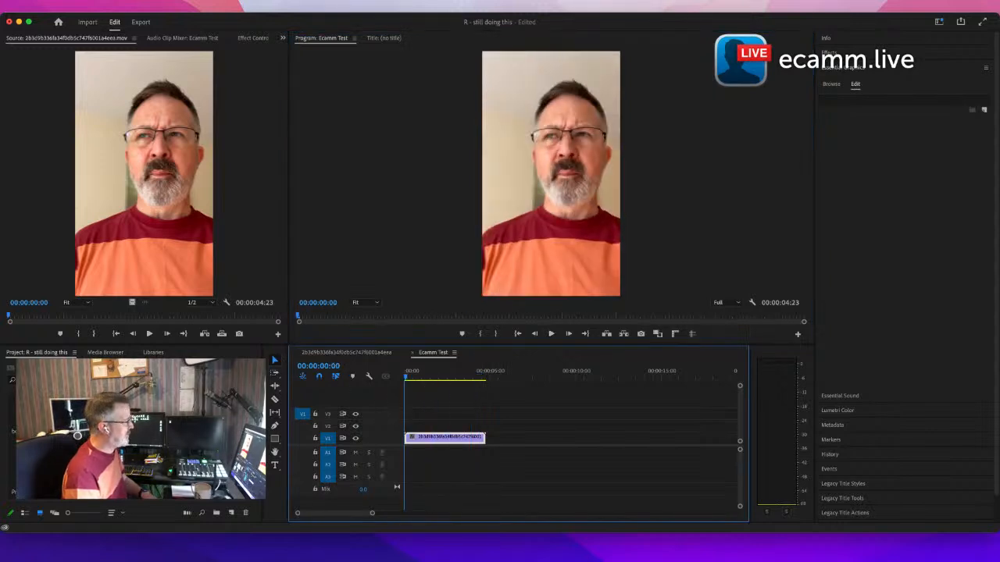
Step: Load the original reel's clip as the source, add only its audio at the start of A1, and play the sequence
left_click_drag(45, 414, 168, 238)
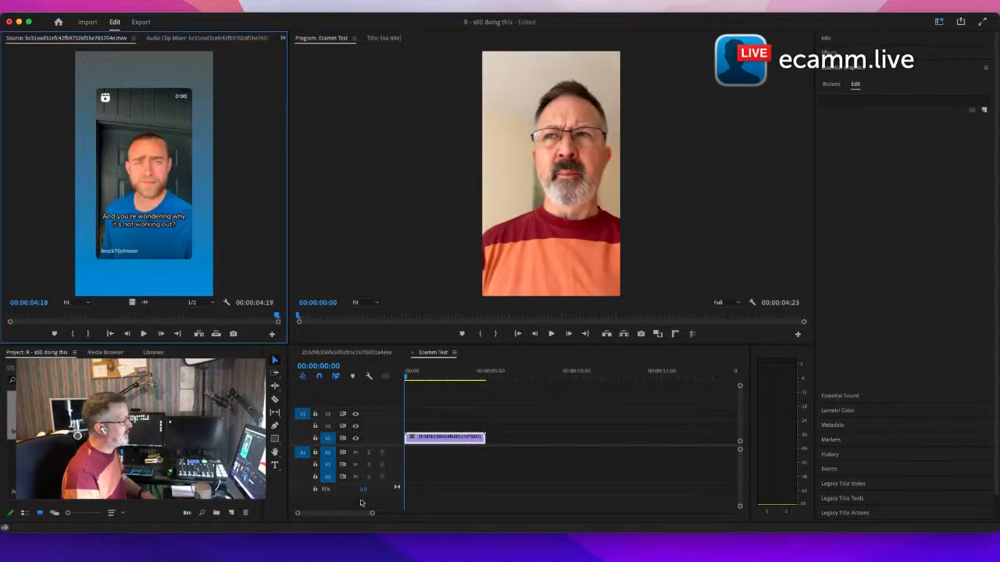
left_click(817, 554)
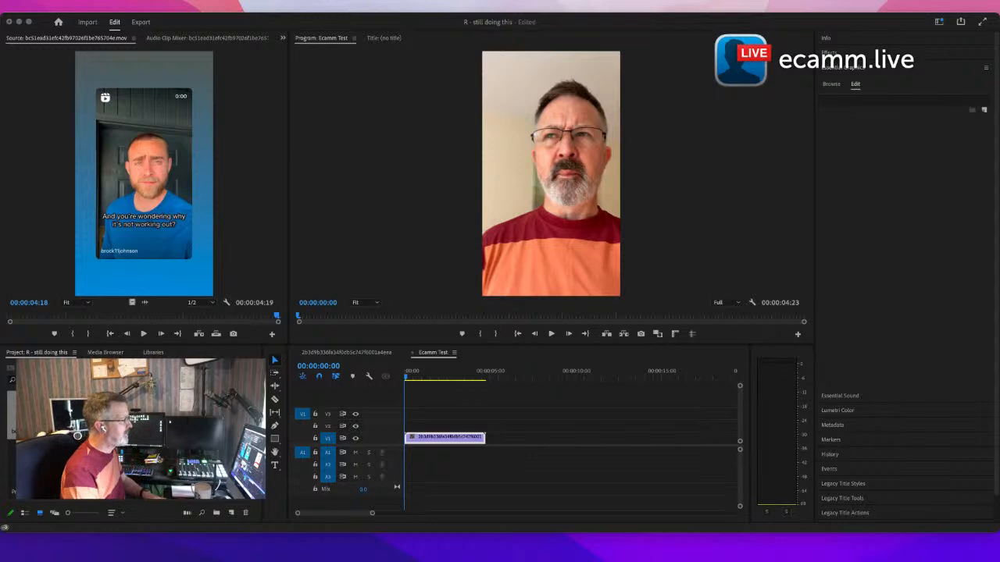
left_click(579, 497)
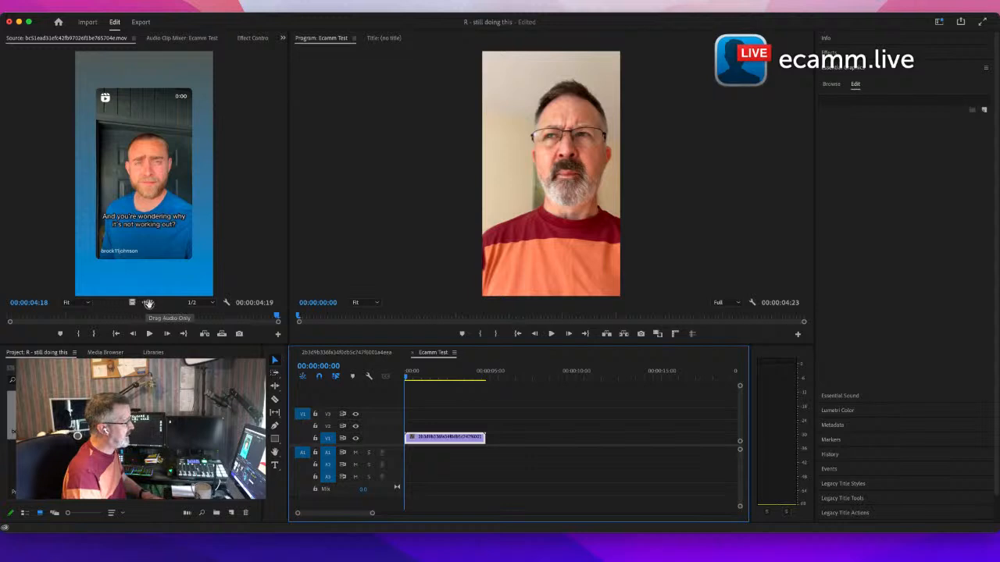
left_click_drag(148, 303, 406, 452)
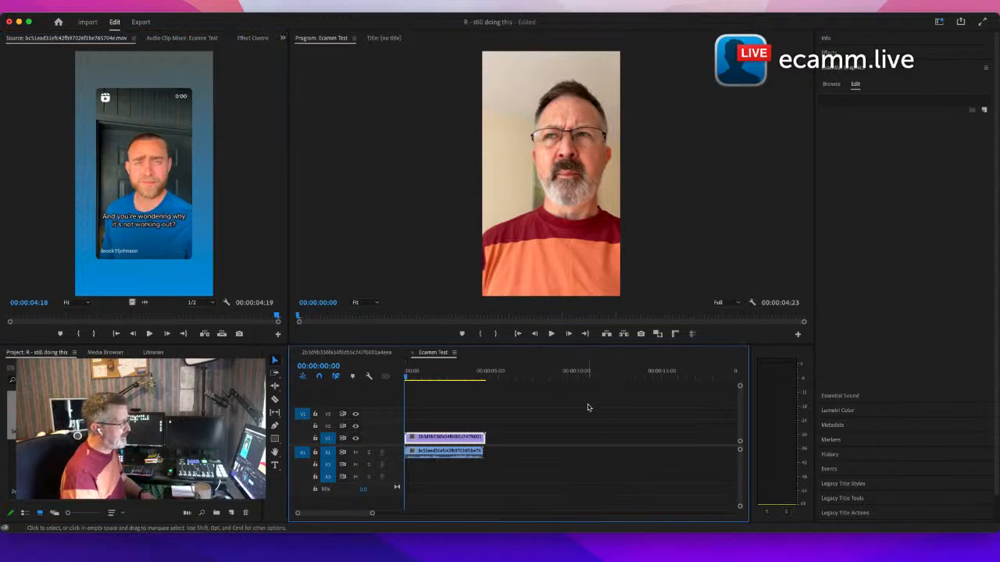
key("space")
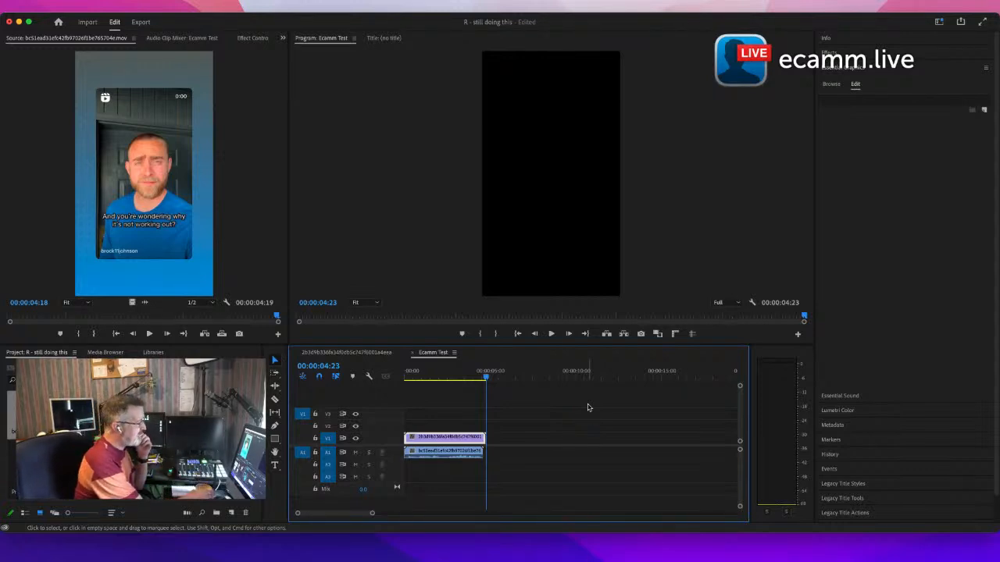
Step: Place the finished captioned sequence after the existing clips on V1 and A1, starting at 00:00:07:12, and play it
key("minus")
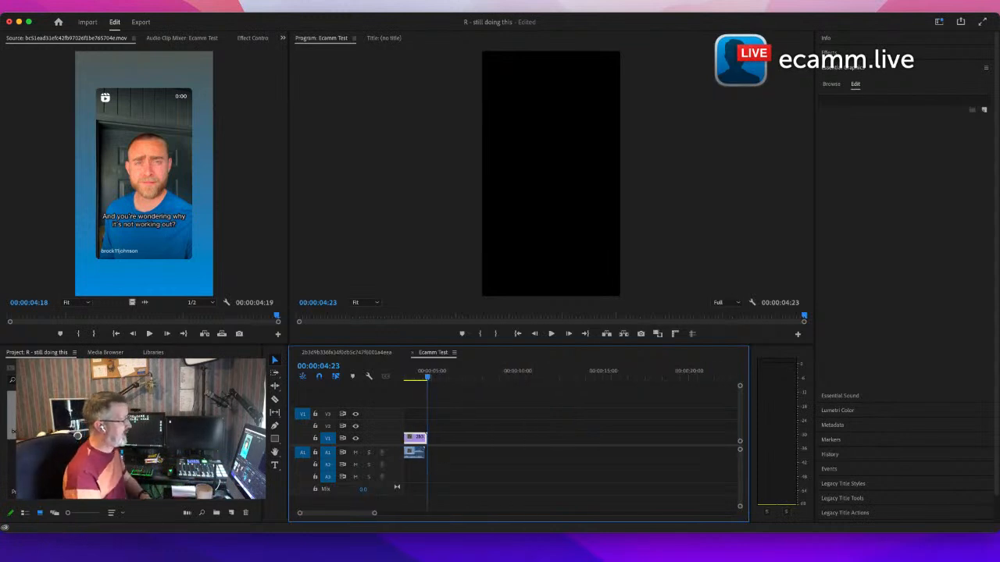
left_click_drag(141, 422, 472, 442)
key("space")
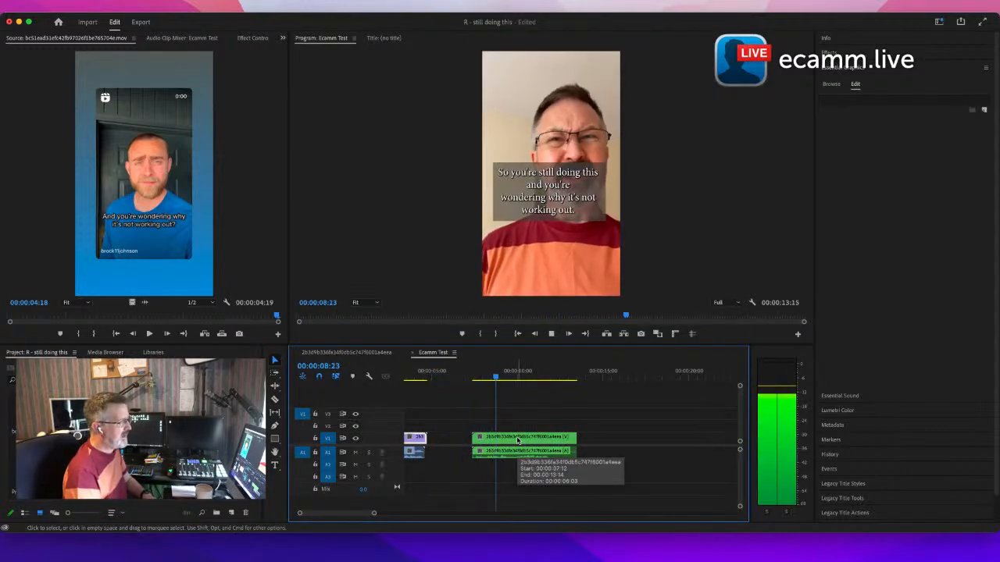
Step: Unlink the captioned sequence's video and audio and delete both parts from the timeline
left_click(523, 439)
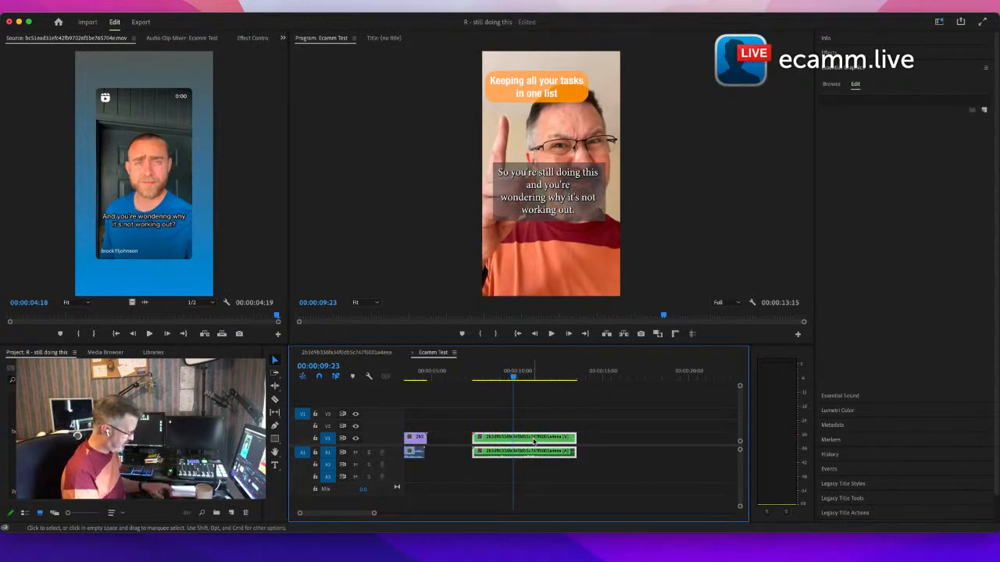
right_click(533, 442)
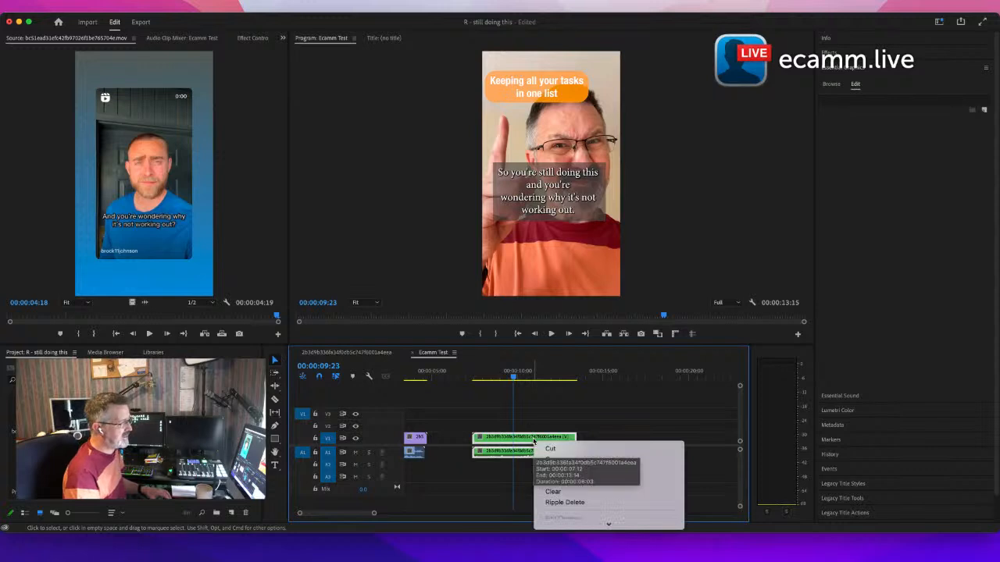
scroll(546, 463, "down", 5)
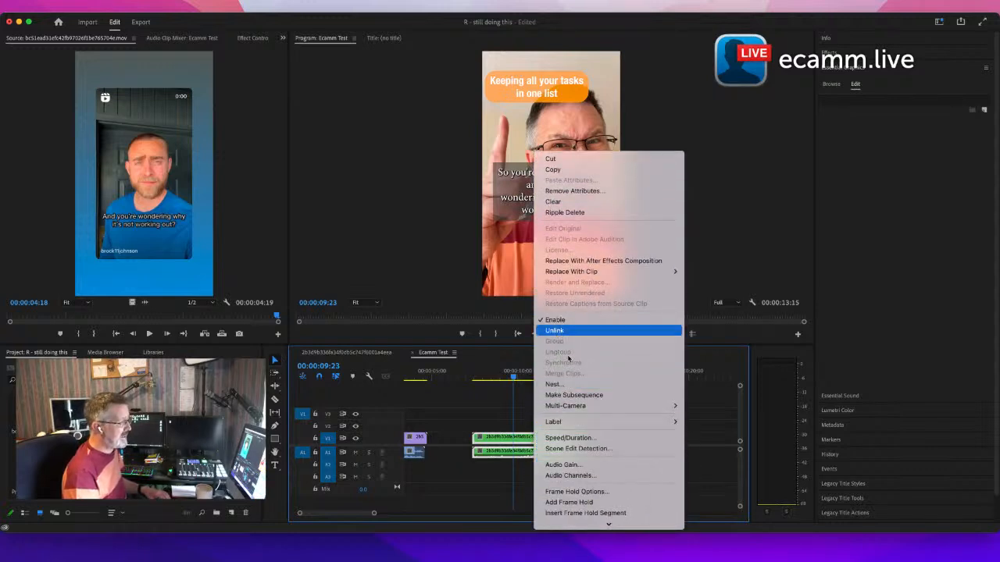
left_click(562, 331)
left_click(565, 452)
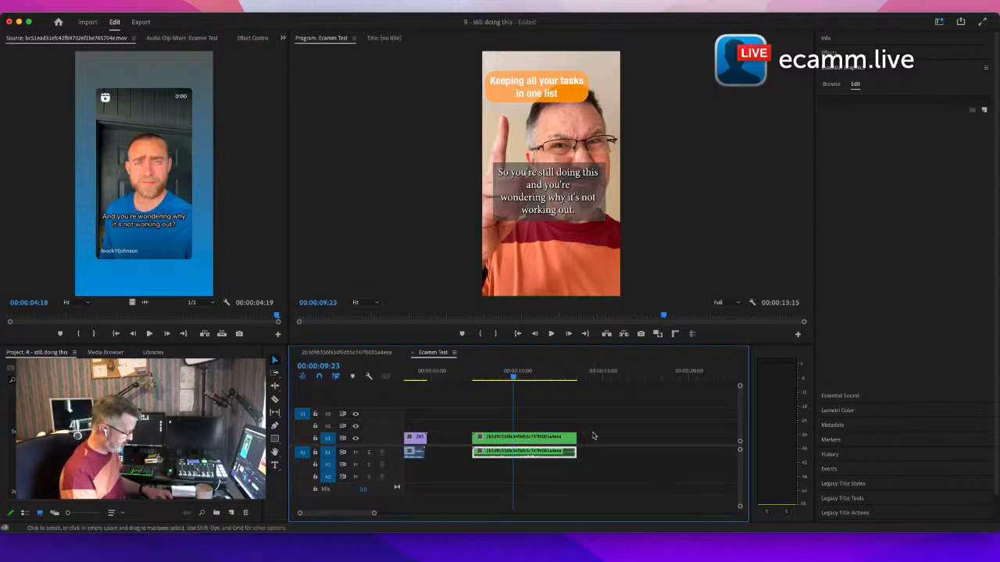
key("Delete")
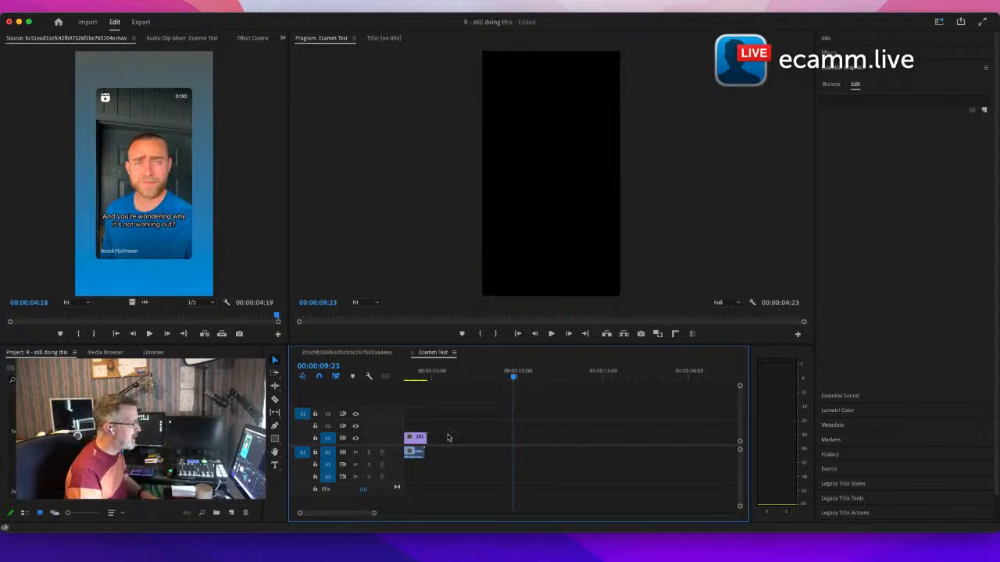
Step: Play the sequence from the start and examine where the selfie video and the reel audio end
key("Home")
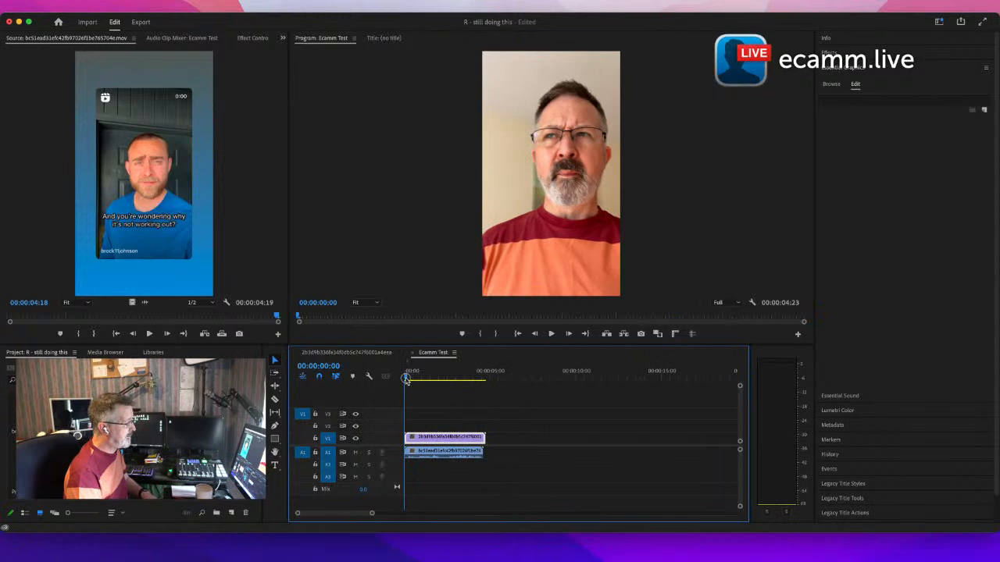
key("space")
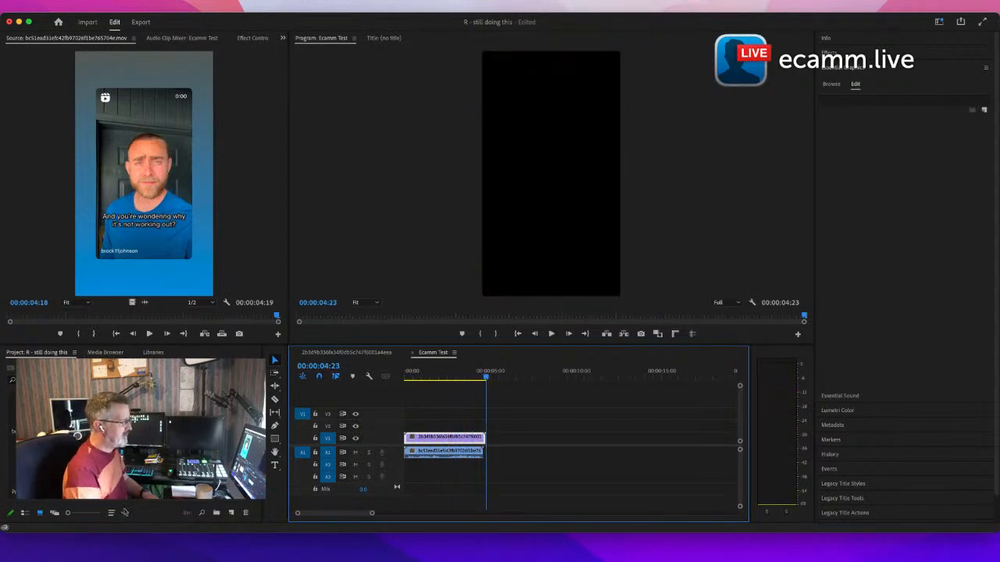
left_click_drag(371, 517, 317, 514)
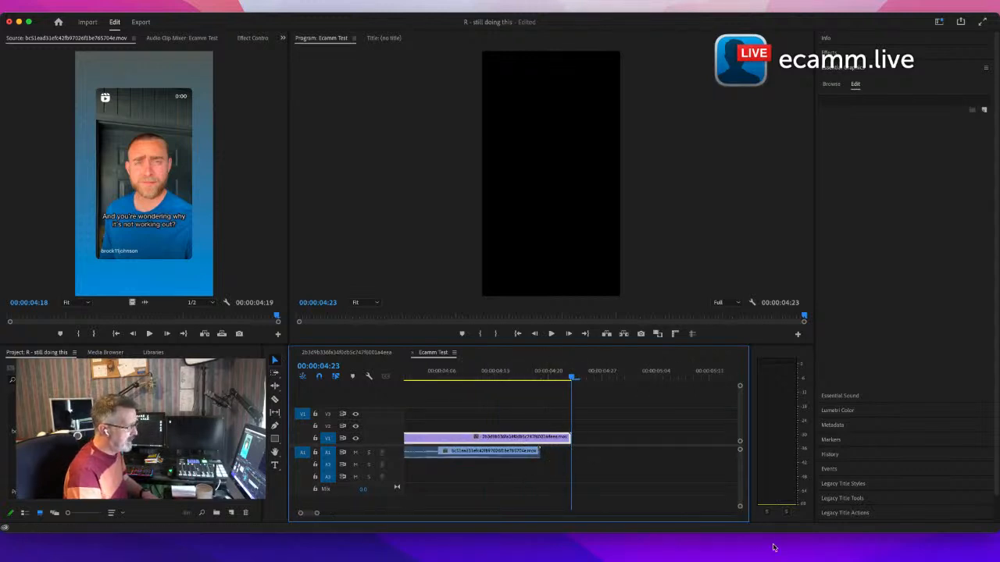
left_click(811, 552)
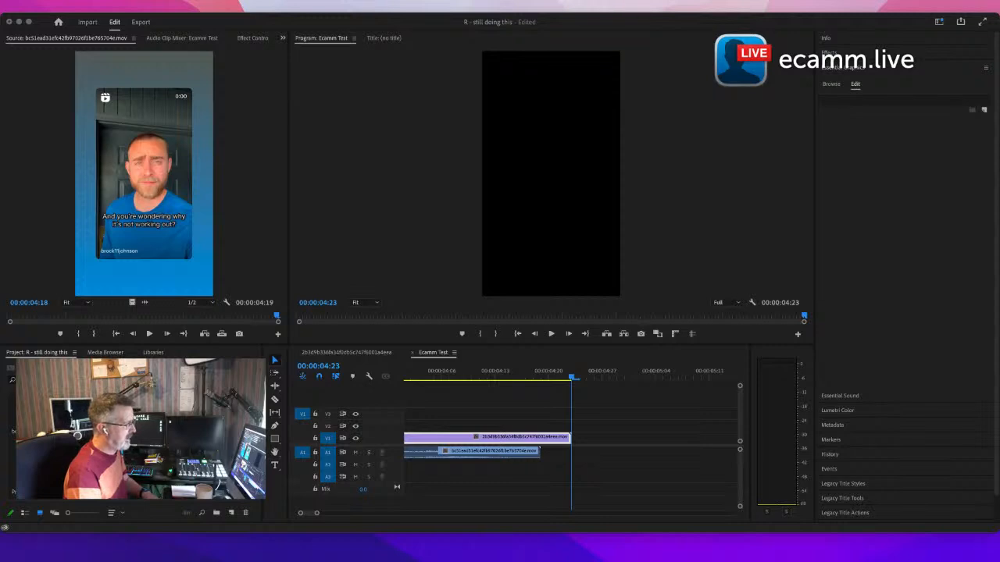
left_click(610, 461)
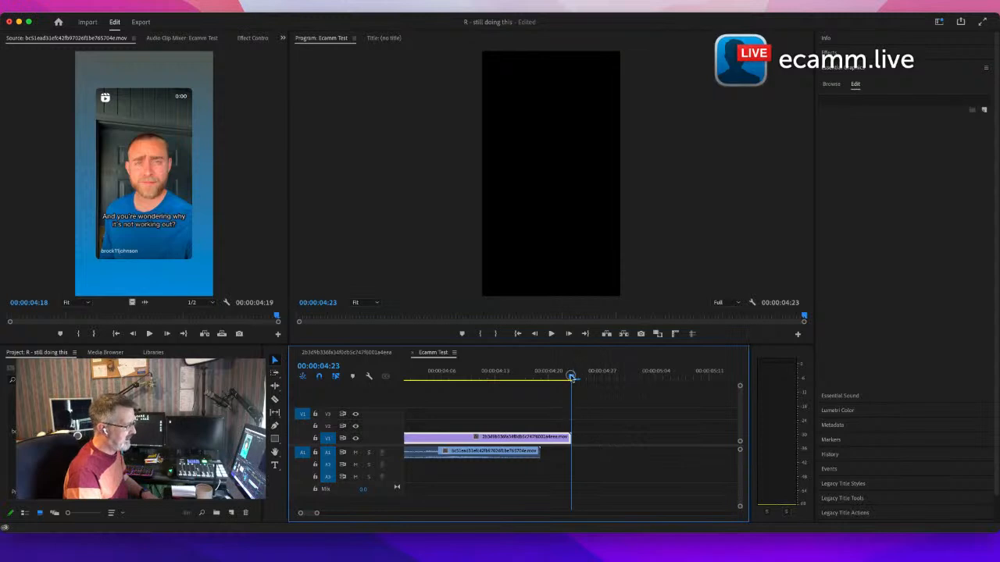
Step: Move back to about 00:00:04:07 and replay the final moments to check how the audio ends against the video
left_click_drag(571, 377, 487, 448)
key("space")
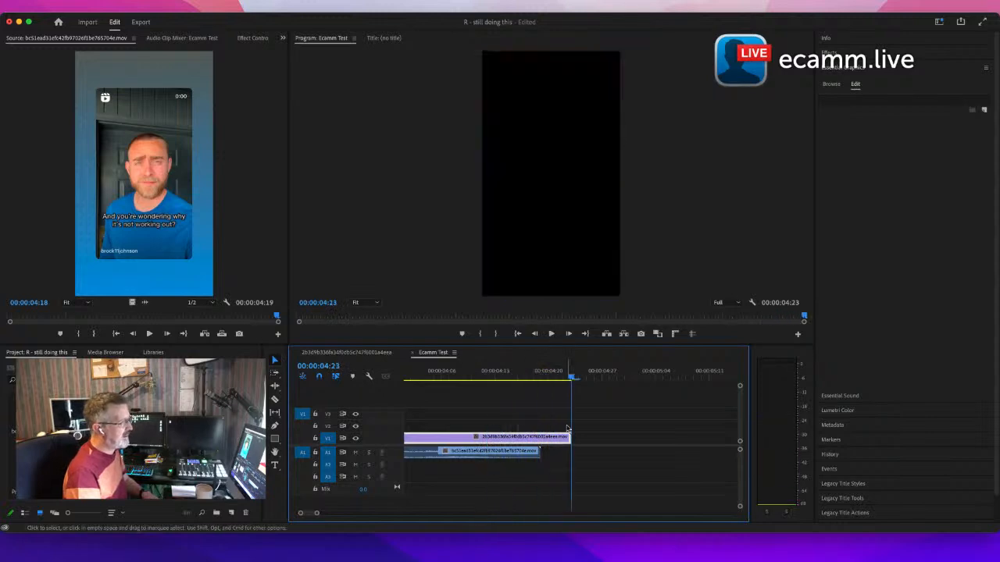
left_click_drag(570, 383, 449, 422)
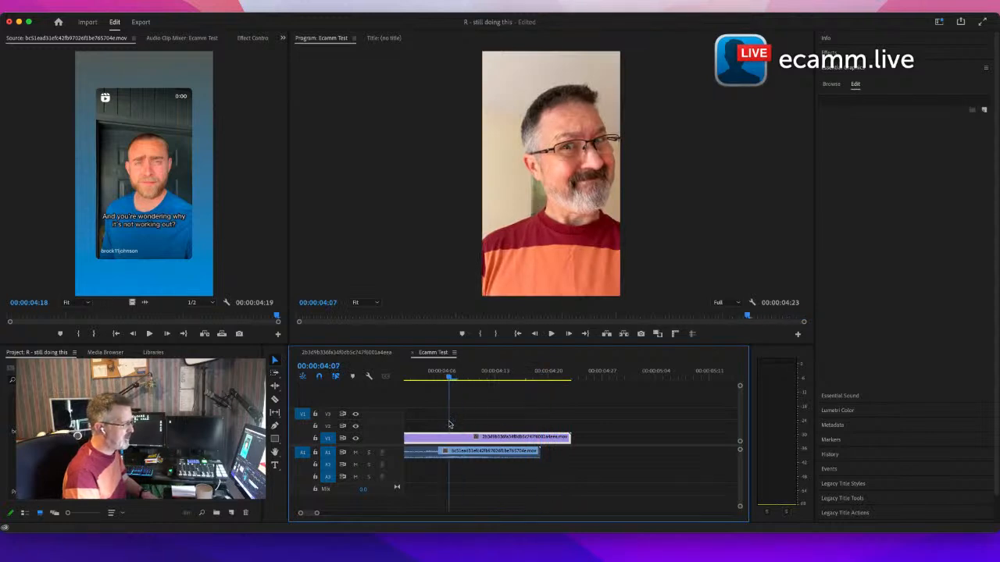
key("space")
key("space")
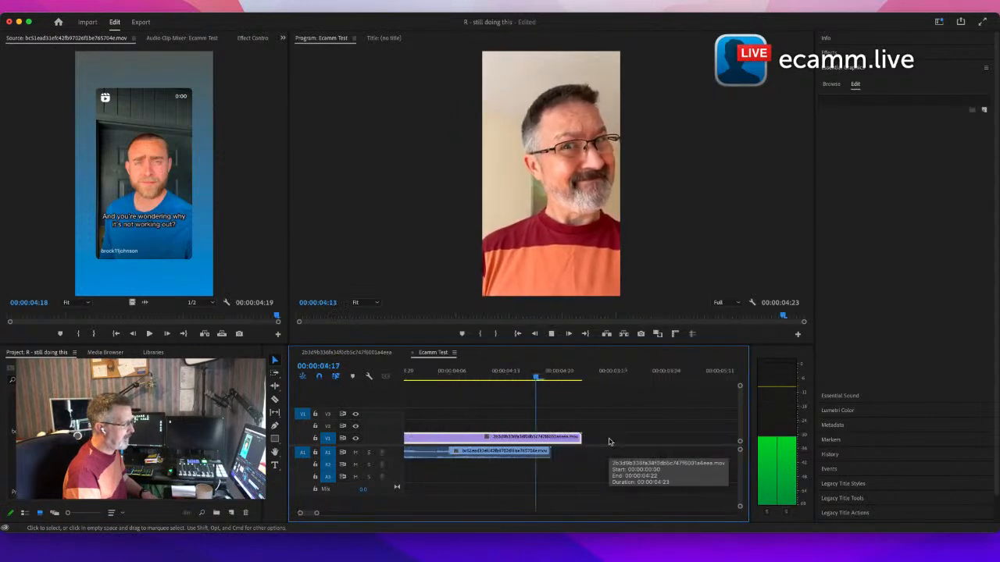
key("space")
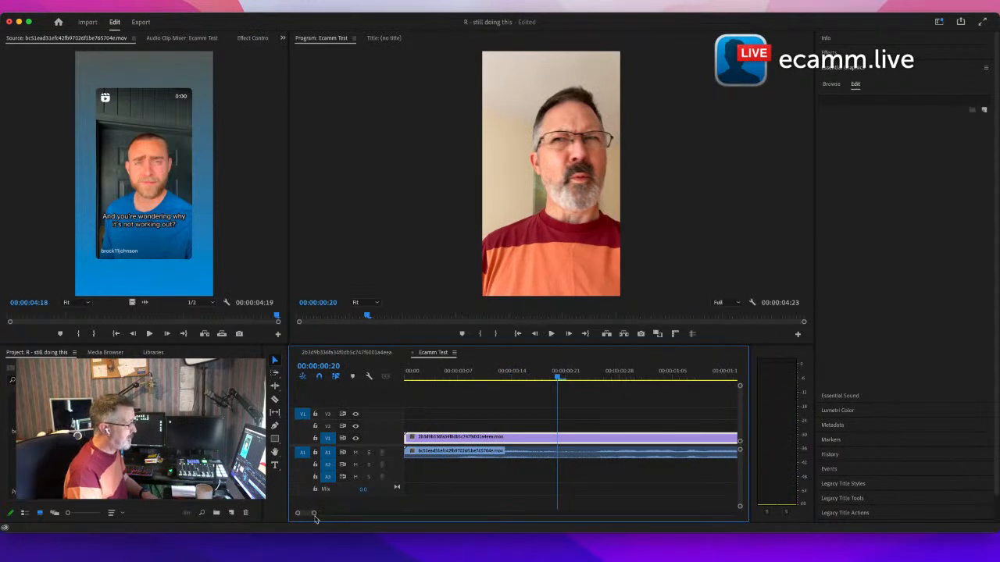
Step: Play the Ecamm Test sequence from the start and stop at 00:00:02:01, where the raised finger is in frame
left_click_drag(314, 514, 350, 517)
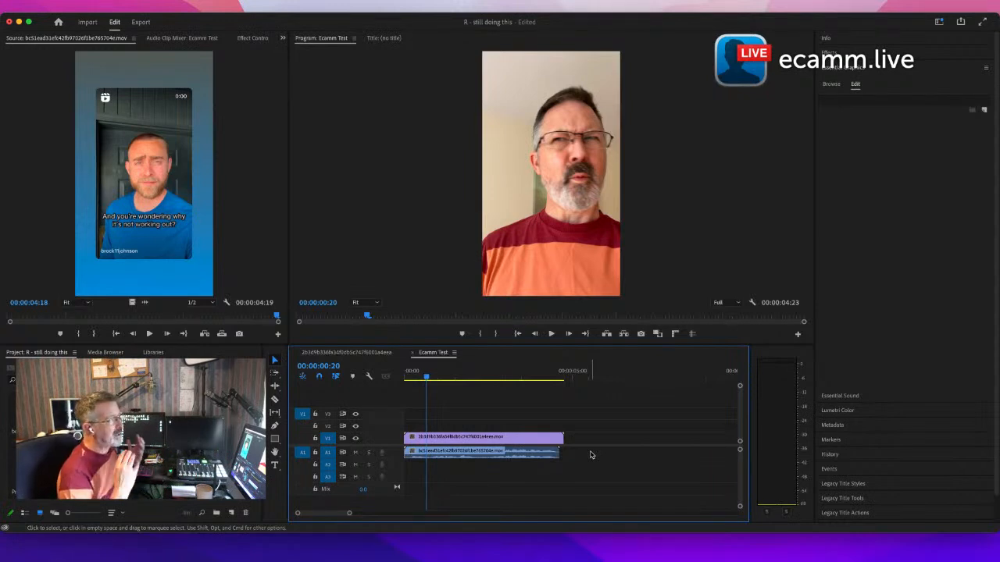
left_click(817, 547)
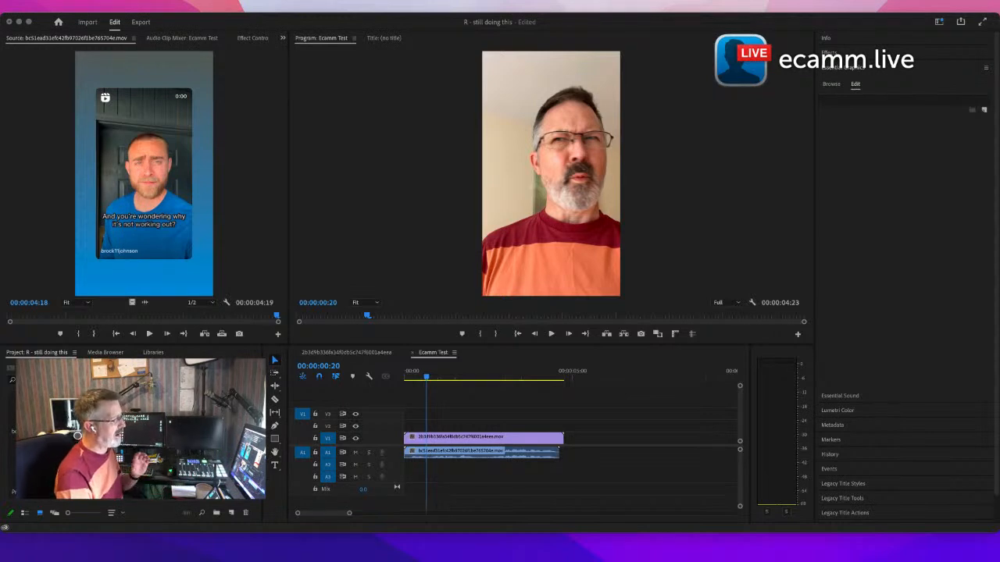
left_click(745, 337)
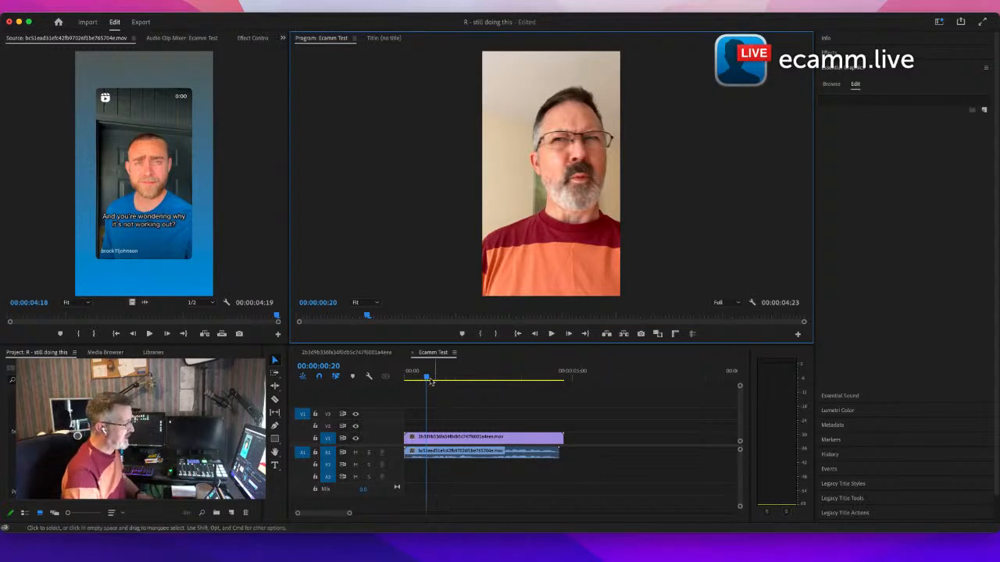
left_click_drag(429, 380, 392, 404)
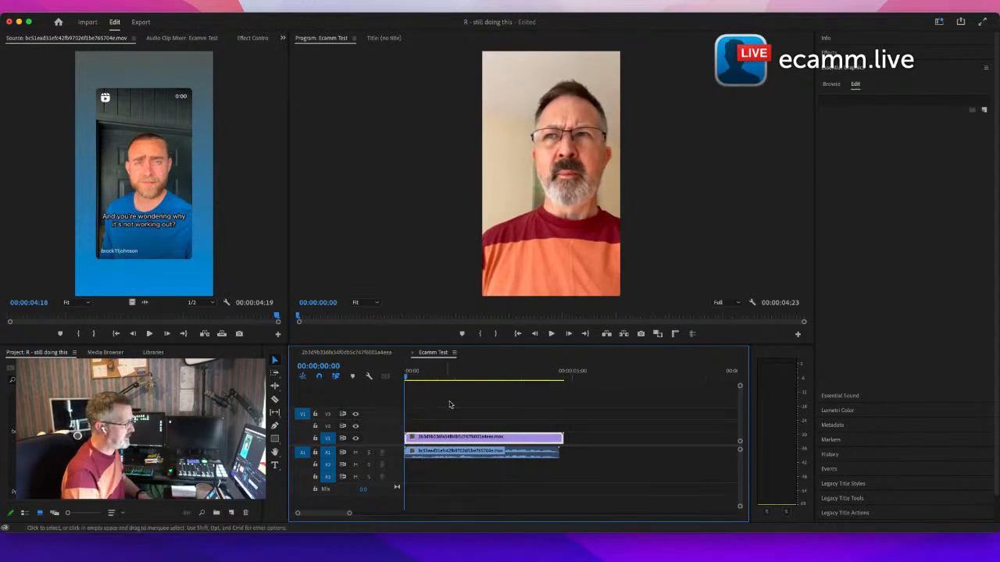
key("space")
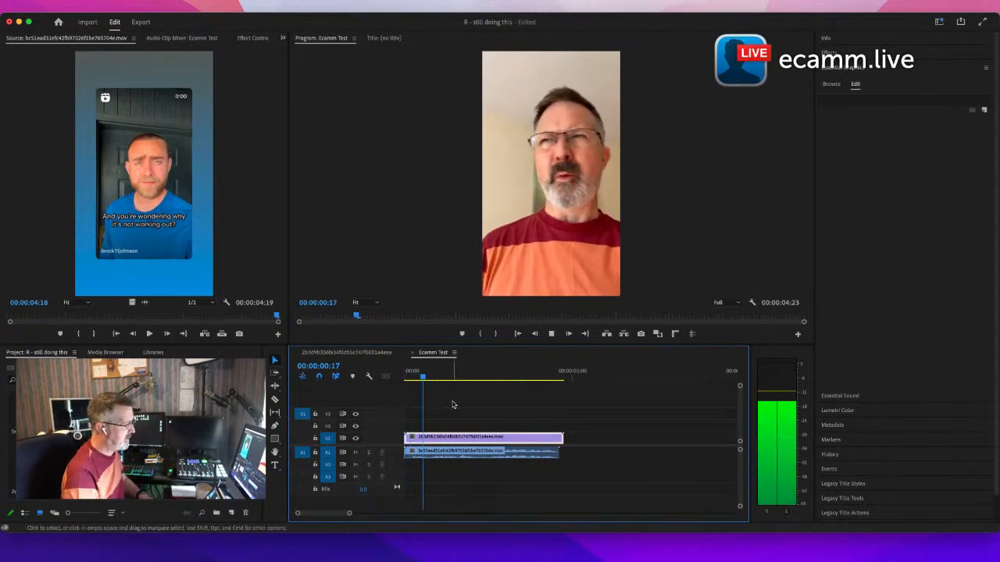
key("space")
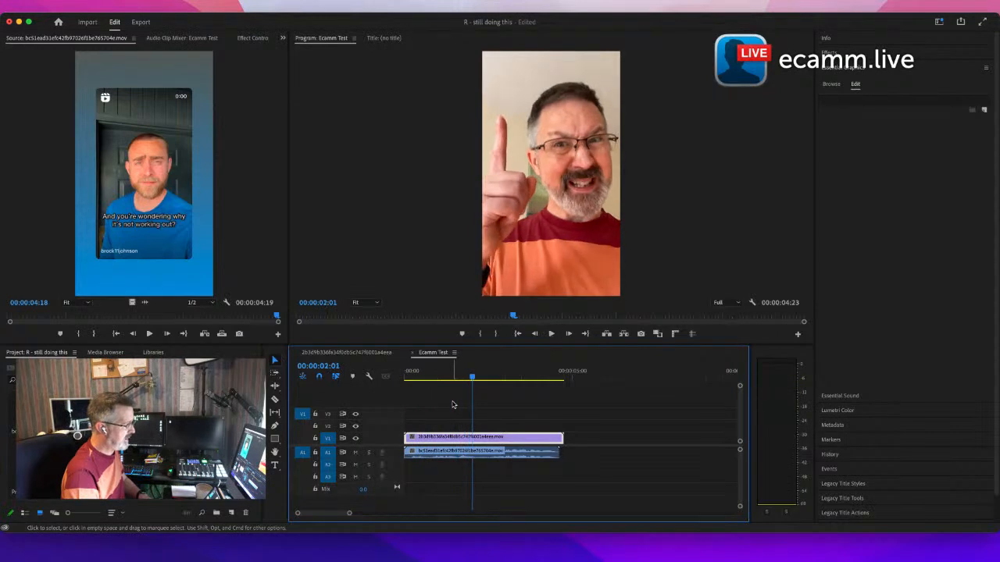
Step: Target track V2 and add a new text layer at 00:00:02:01, moved to about 50, 615 so it fits the frame
left_click(327, 425)
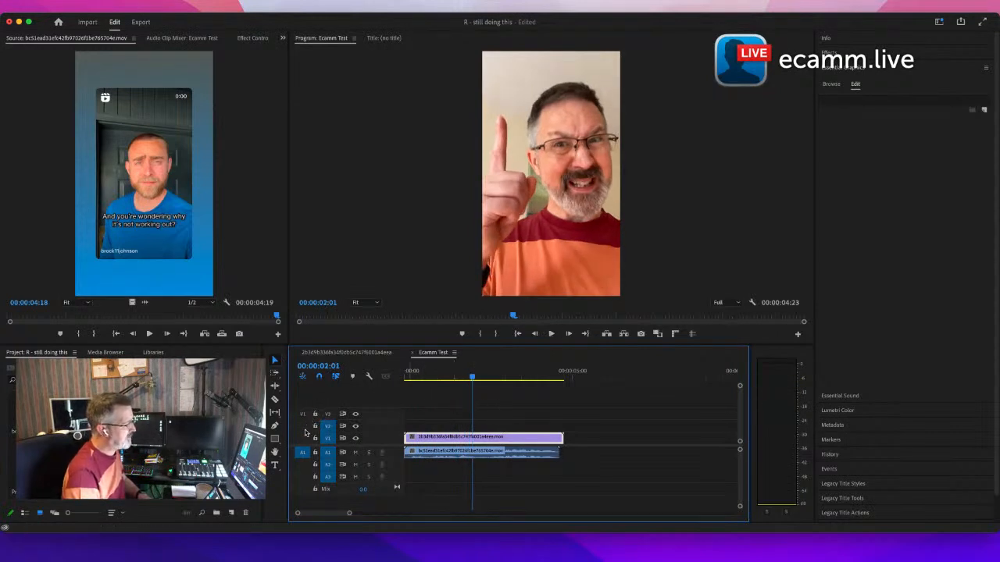
left_click(305, 429)
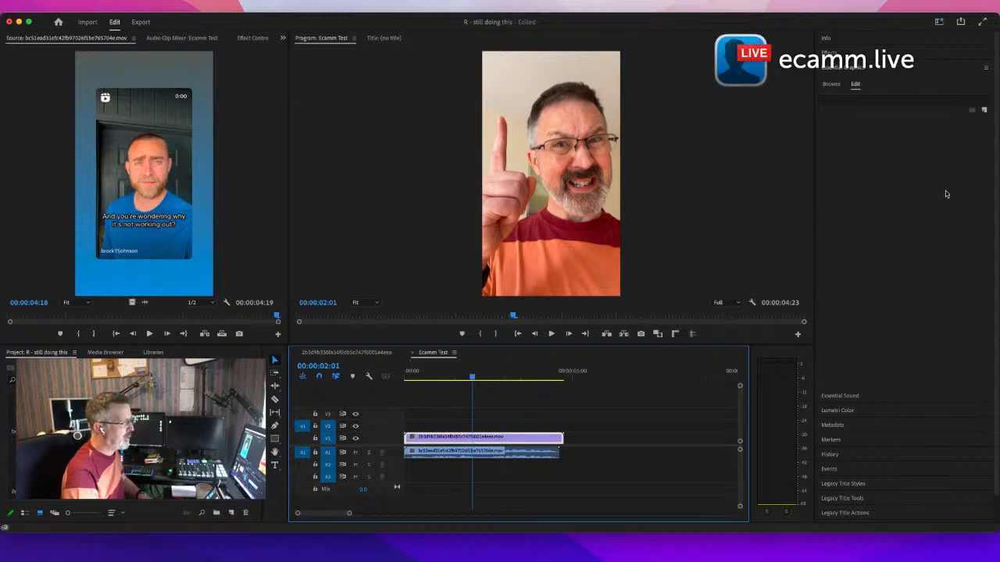
left_click(983, 109)
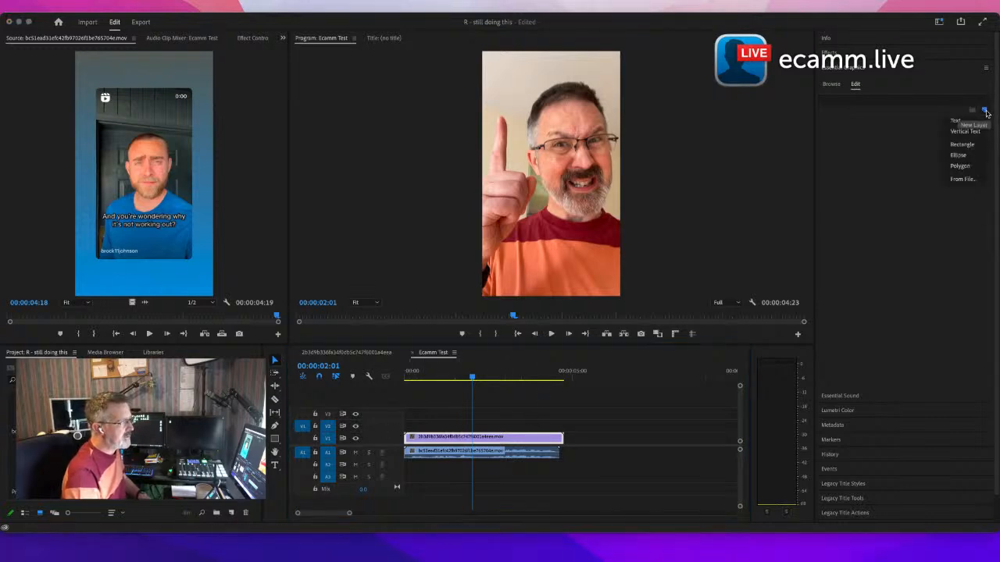
left_click(956, 121)
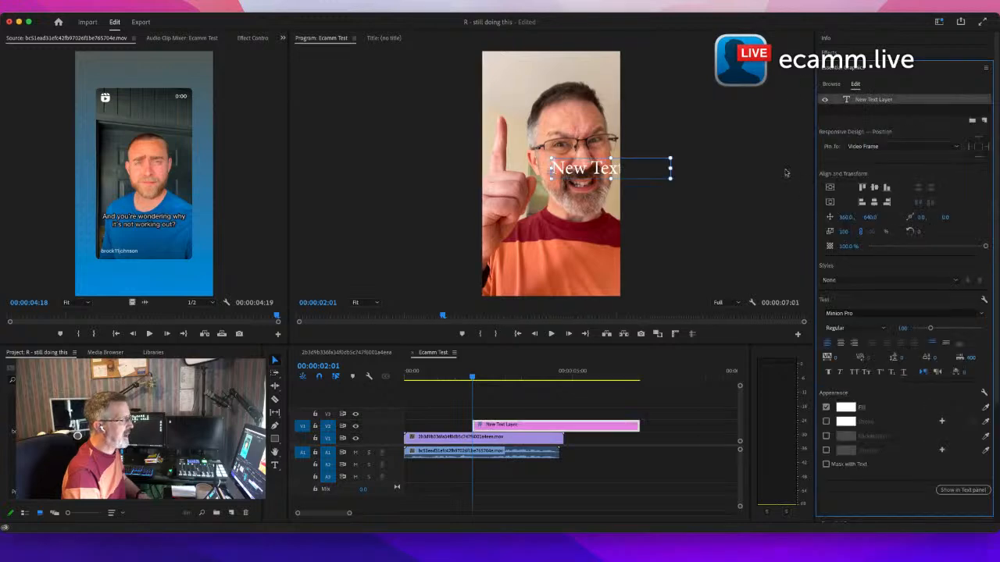
left_click_drag(575, 176, 518, 175)
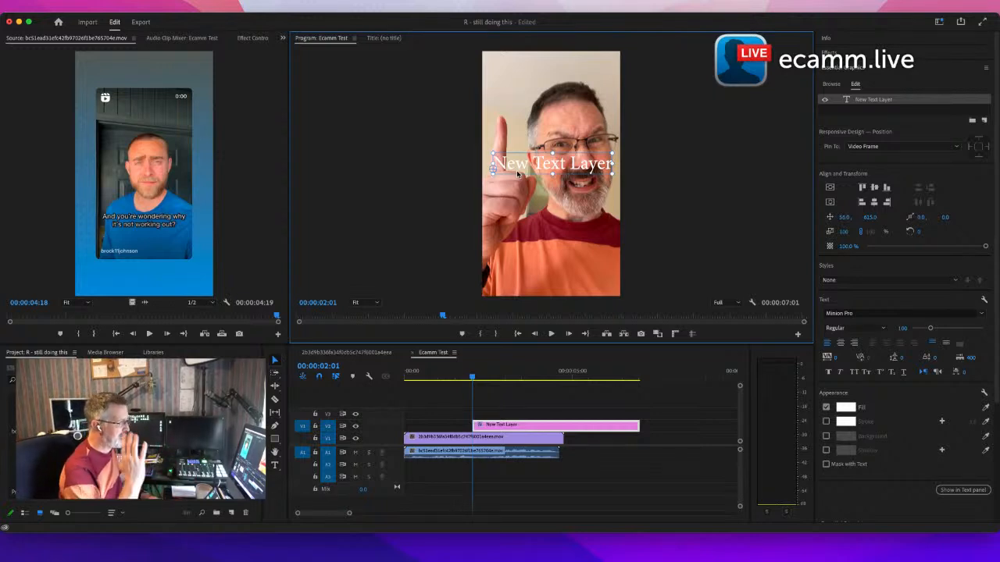
Step: Check the orange title's wording and placement around 00:00:02:29 in the finished captioned sequence, and return to Ecamm Test
left_click(364, 353)
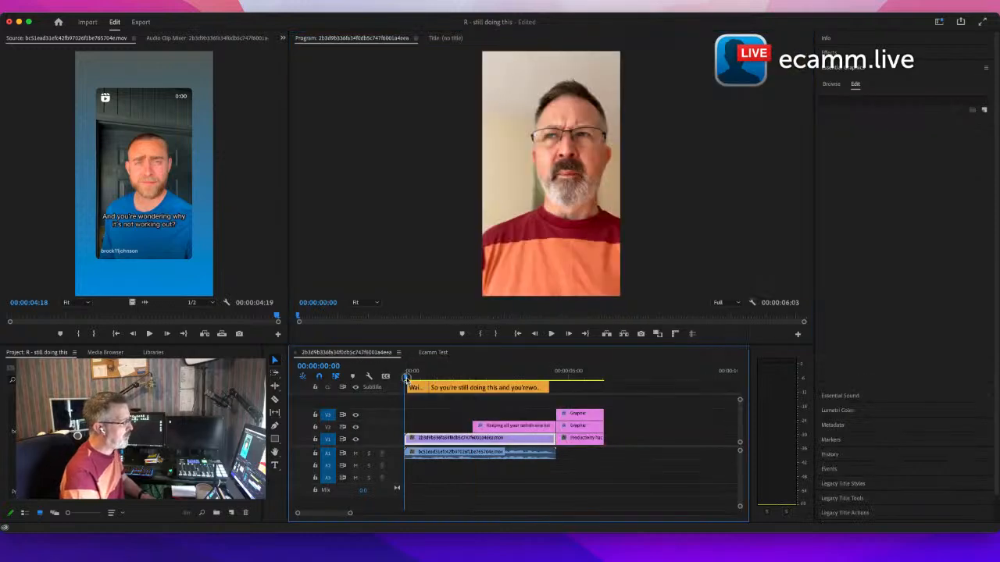
left_click_drag(405, 377, 501, 378)
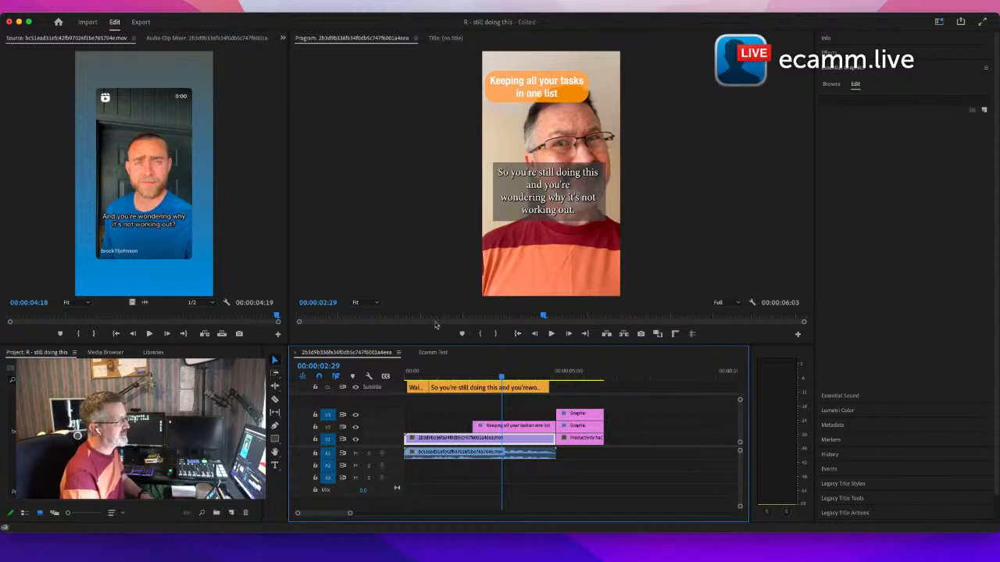
left_click(427, 353)
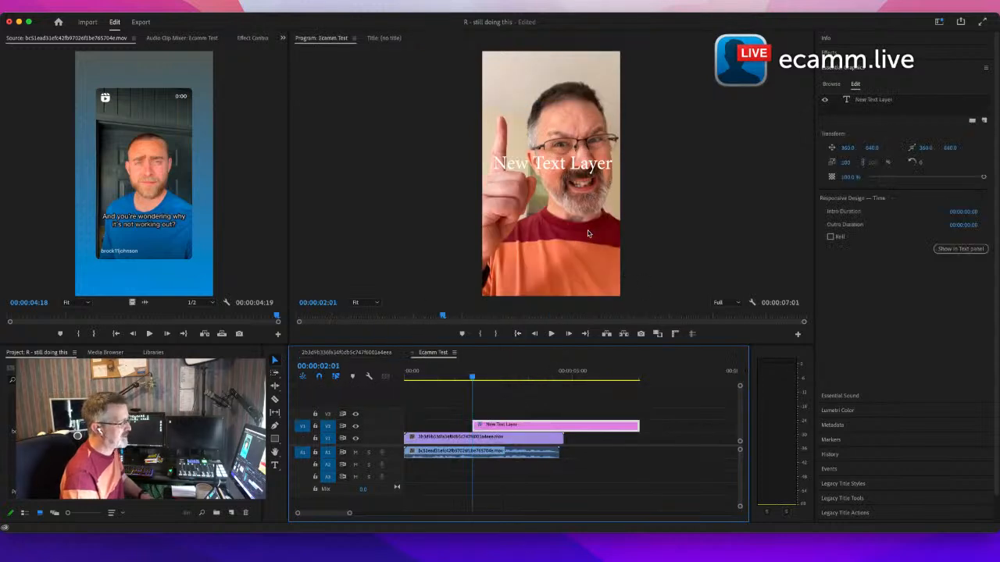
Step: Replace the placeholder text with "Keeping all your tasks in one list", broken into three lines after "all" and "in"
left_click(538, 164)
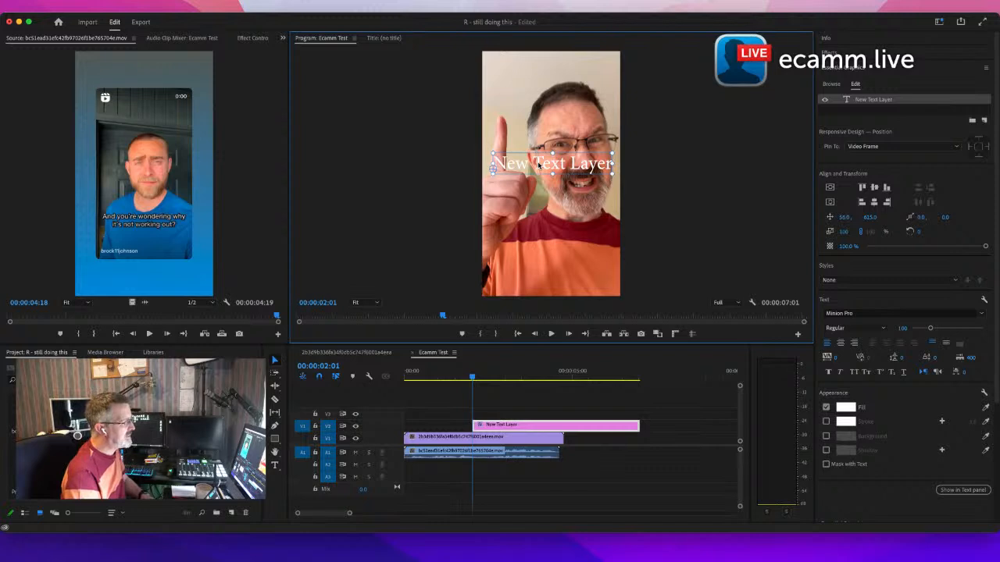
double_click(538, 164)
type("K")
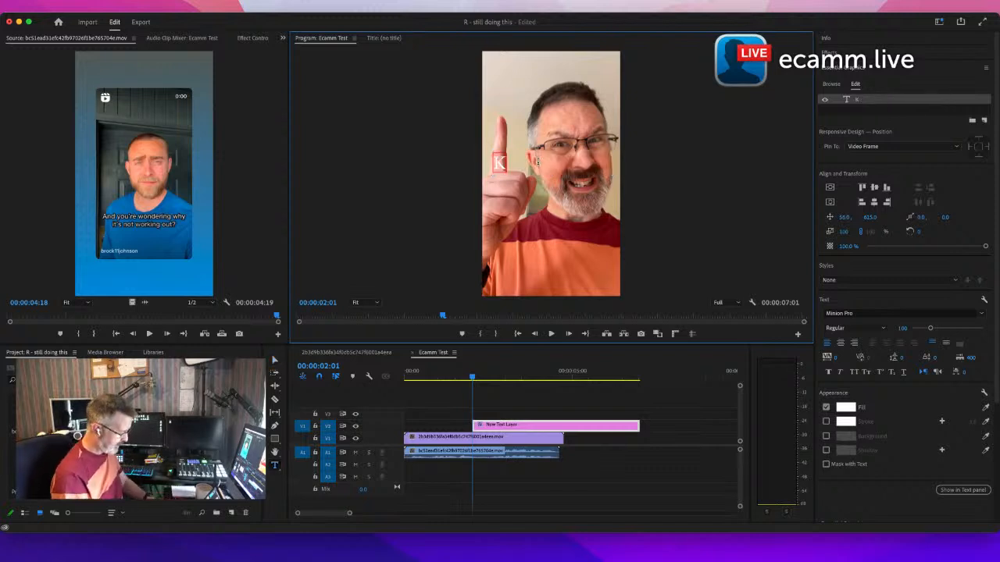
type("eepin")
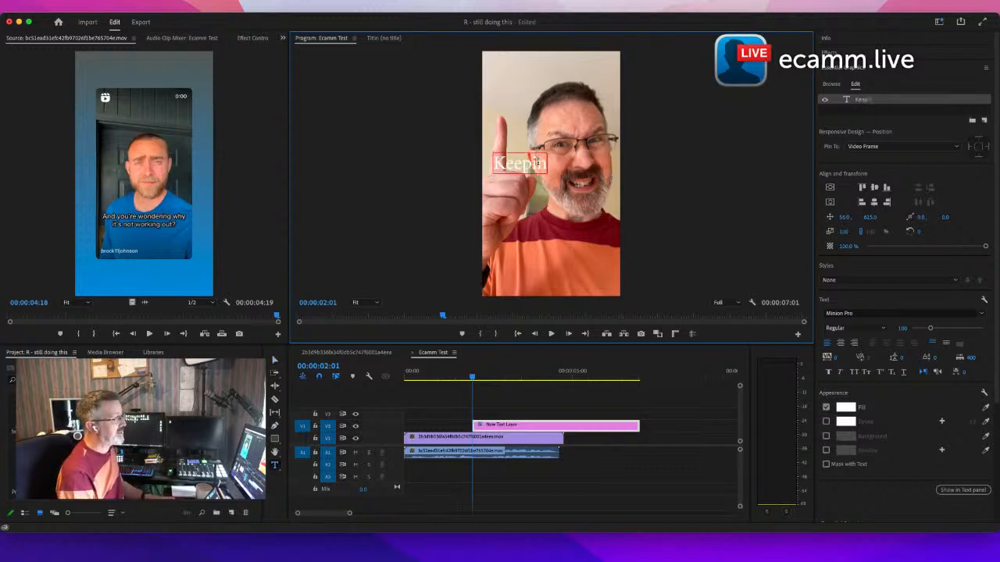
type("g all yo")
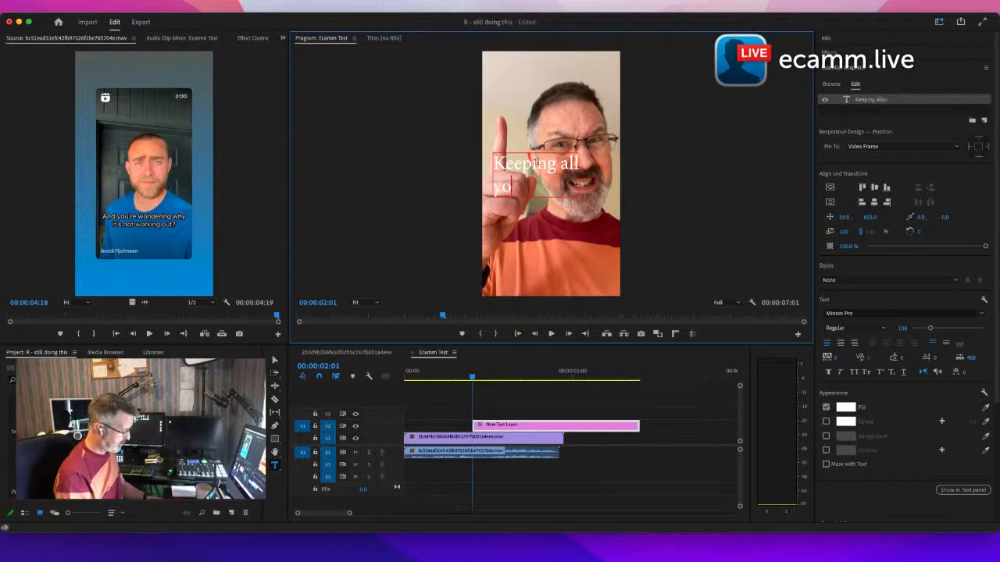
type("ur task")
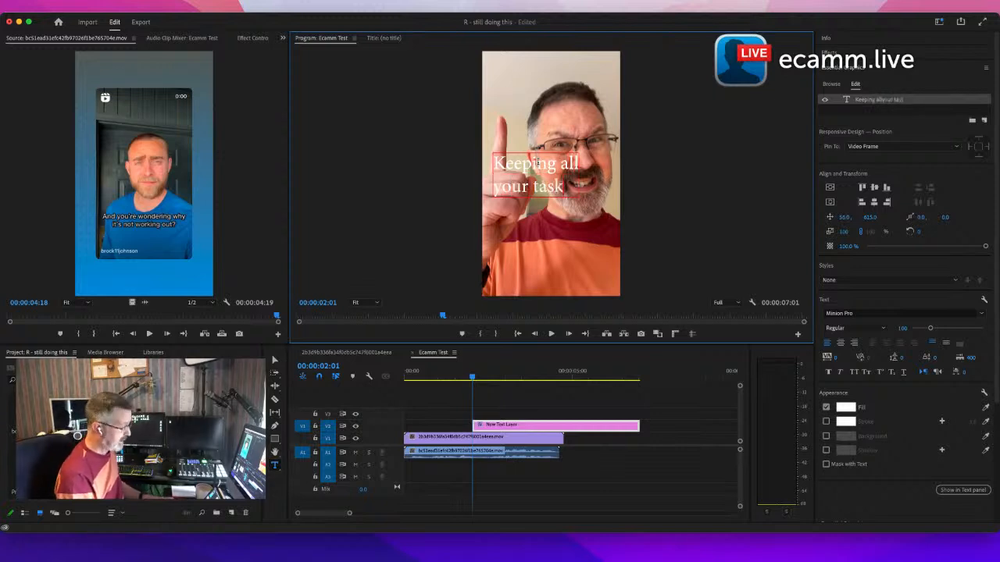
type("s in")
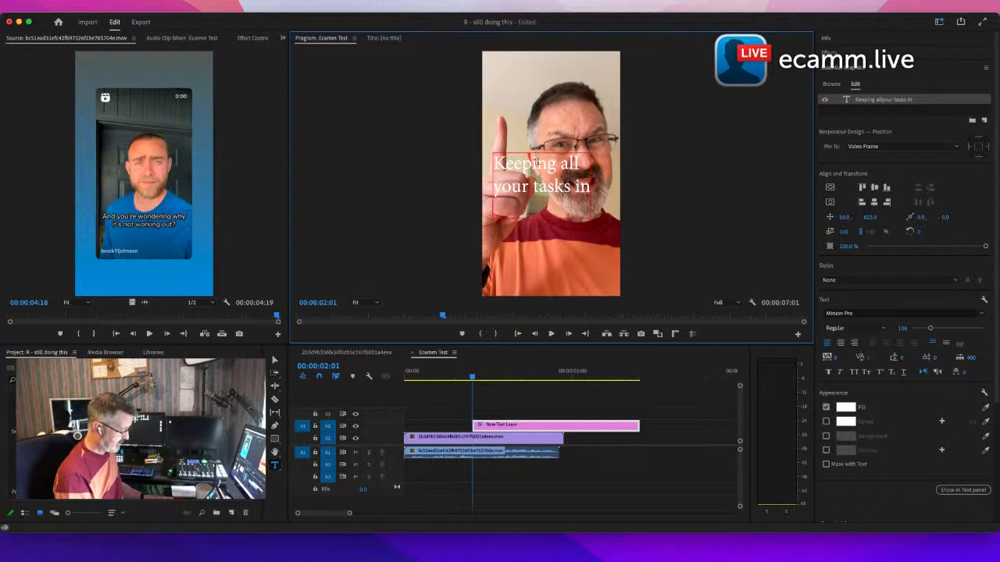
type(" one lis")
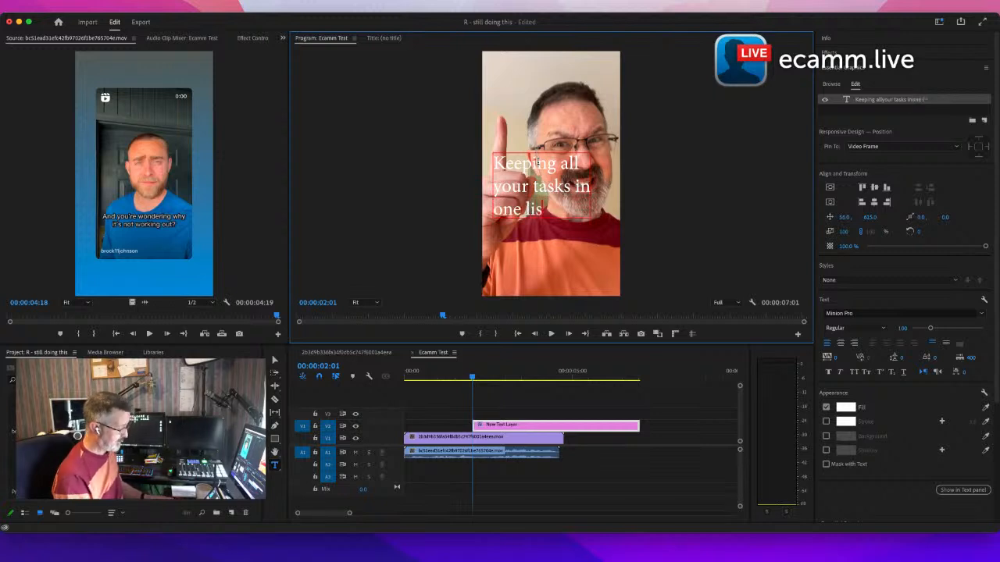
type("t")
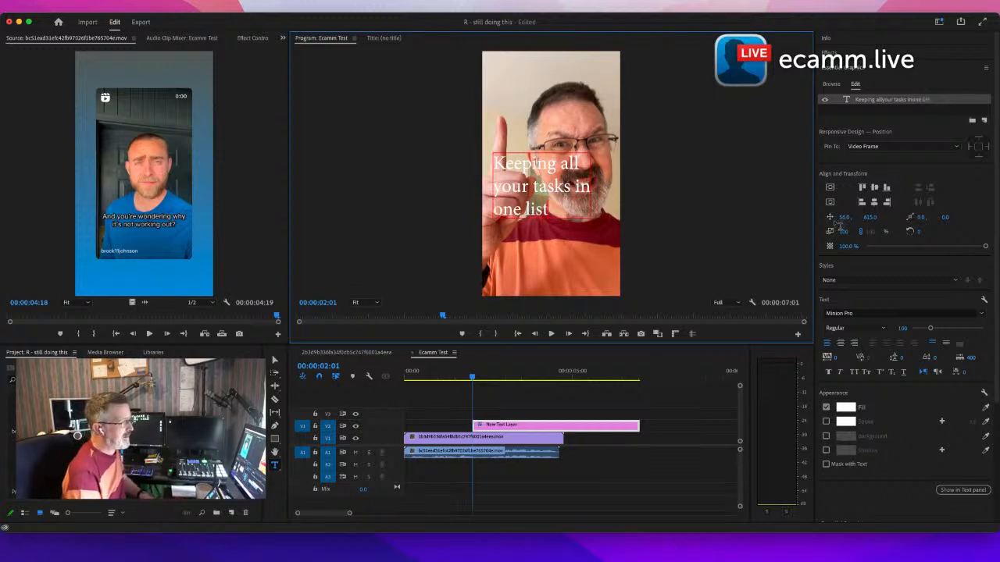
Step: Centre-align the title and place it near the top of the video frame at about 303, 166, scaled to about 99%
left_click(841, 343)
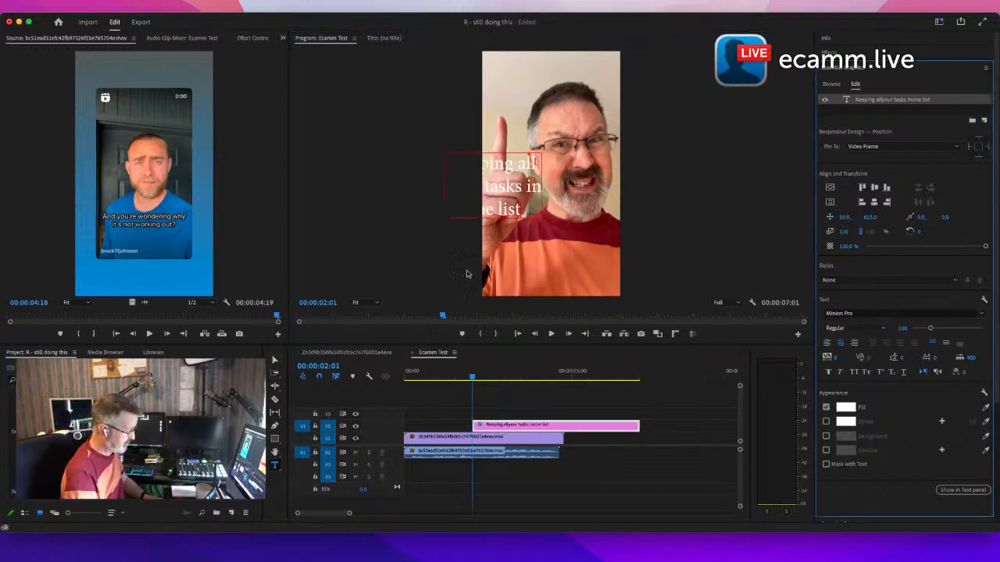
type("v")
key("BackSpace")
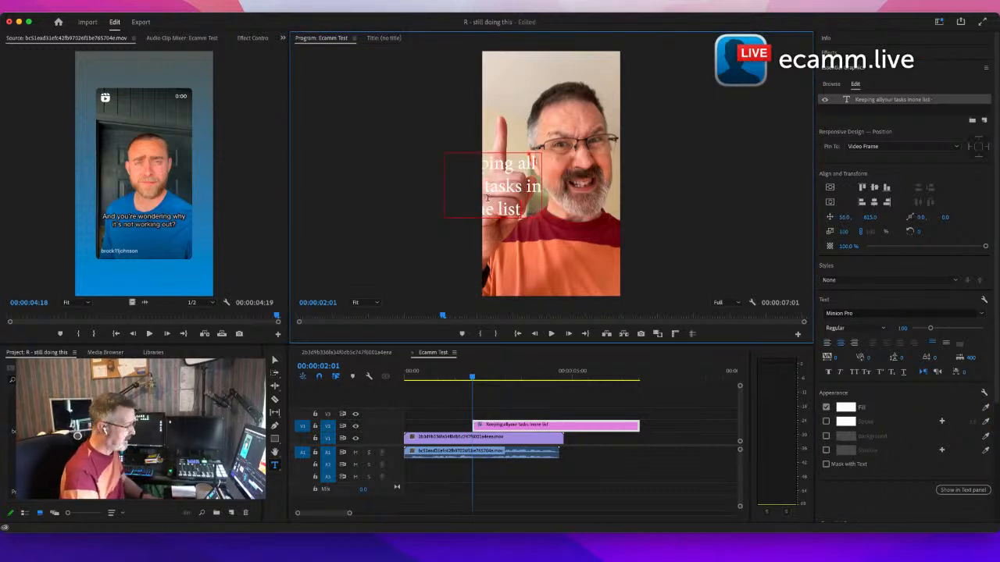
left_click(273, 359)
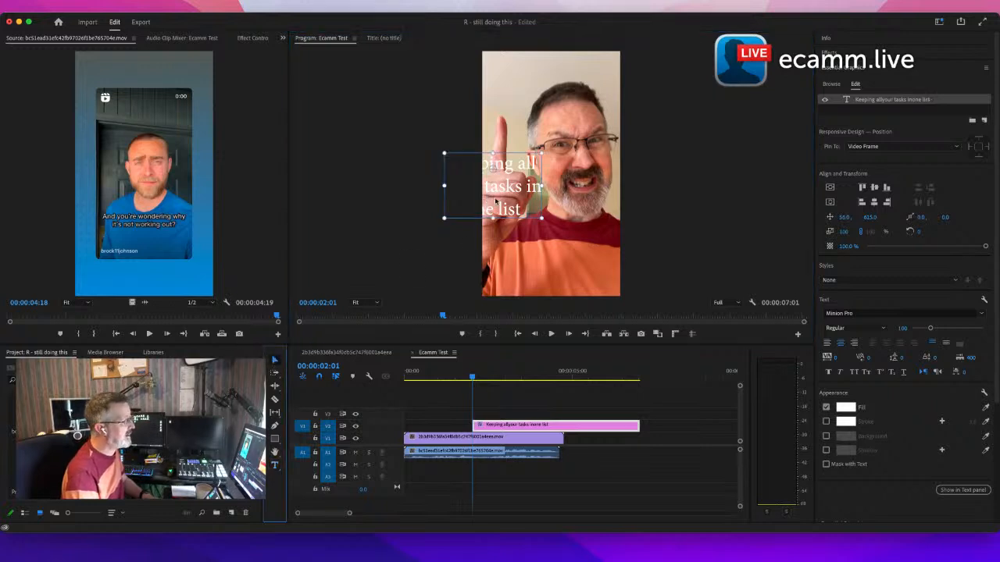
left_click_drag(496, 197, 545, 110)
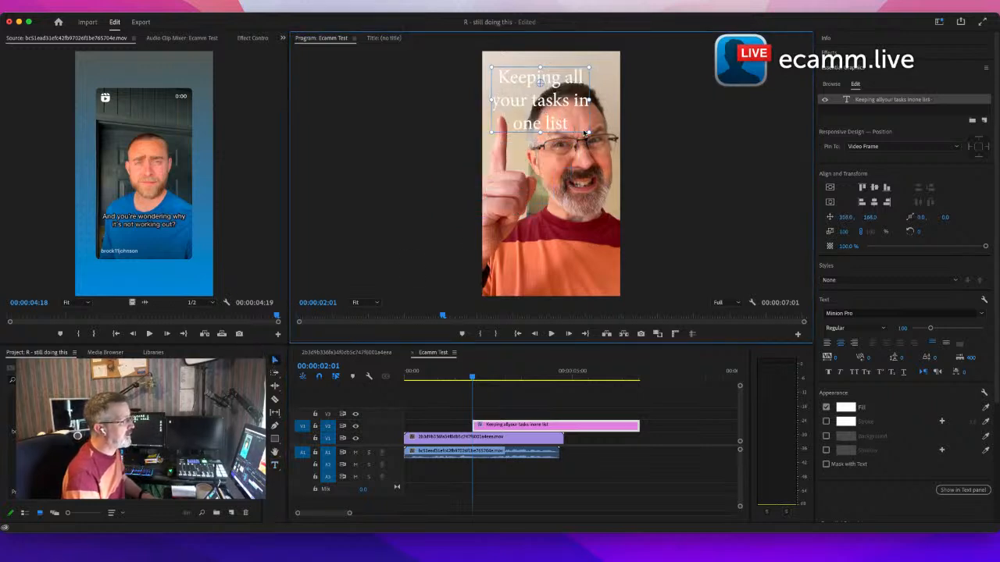
left_click_drag(589, 133, 570, 111)
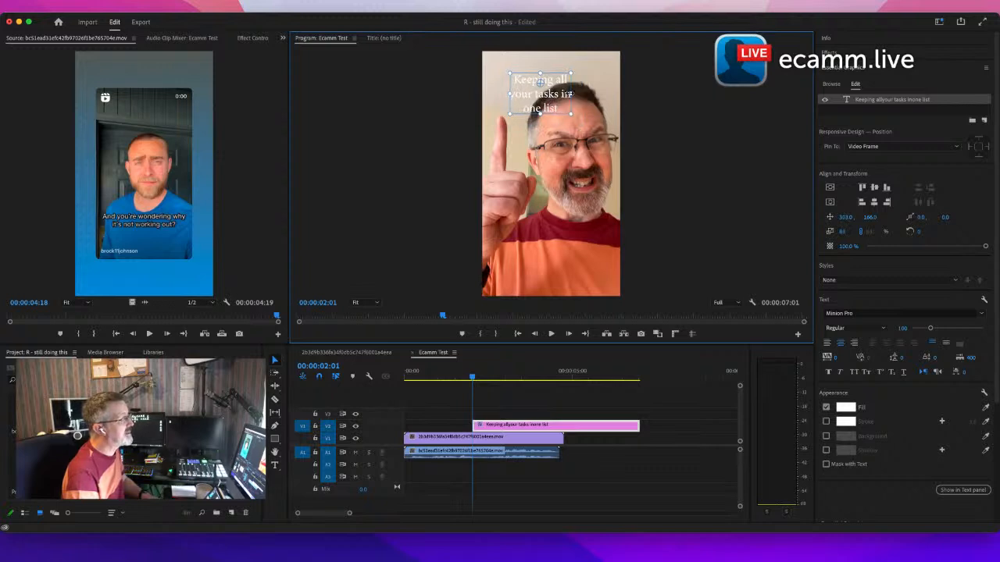
left_click_drag(569, 94, 589, 99)
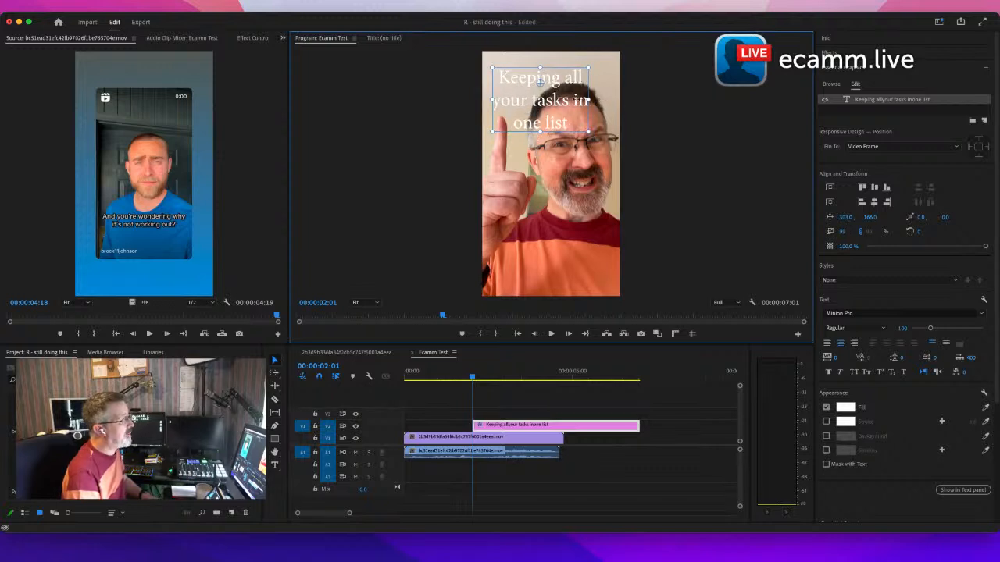
Step: Remove the line breaks before "your" and "one" so the title runs on a single line
double_click(500, 100)
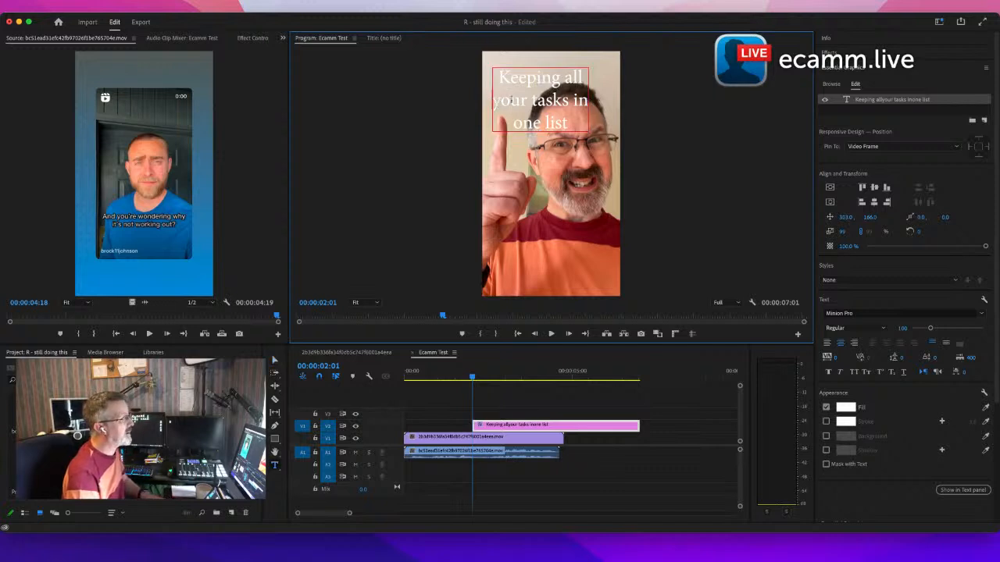
key("BackSpace")
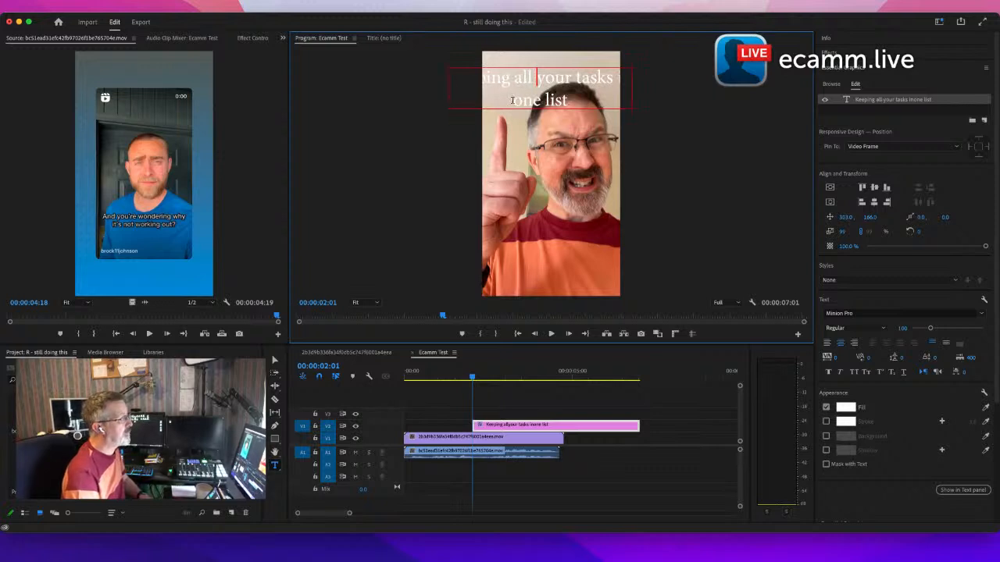
left_click(512, 100)
key("BackSpace")
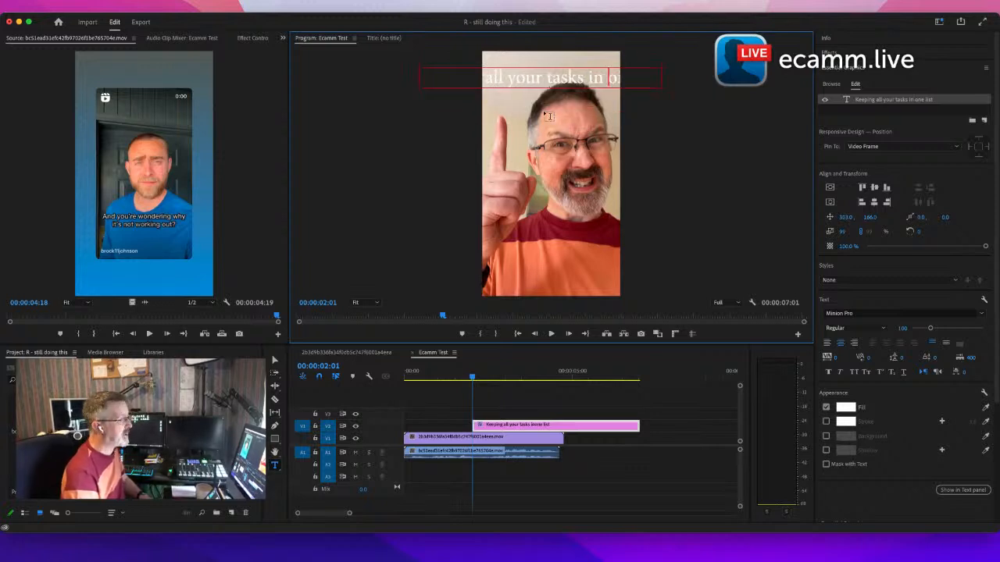
Step: Try shrinking the single-line title to about 45% to fit the frame width, and enlarge it back to about 95%
left_click(274, 360)
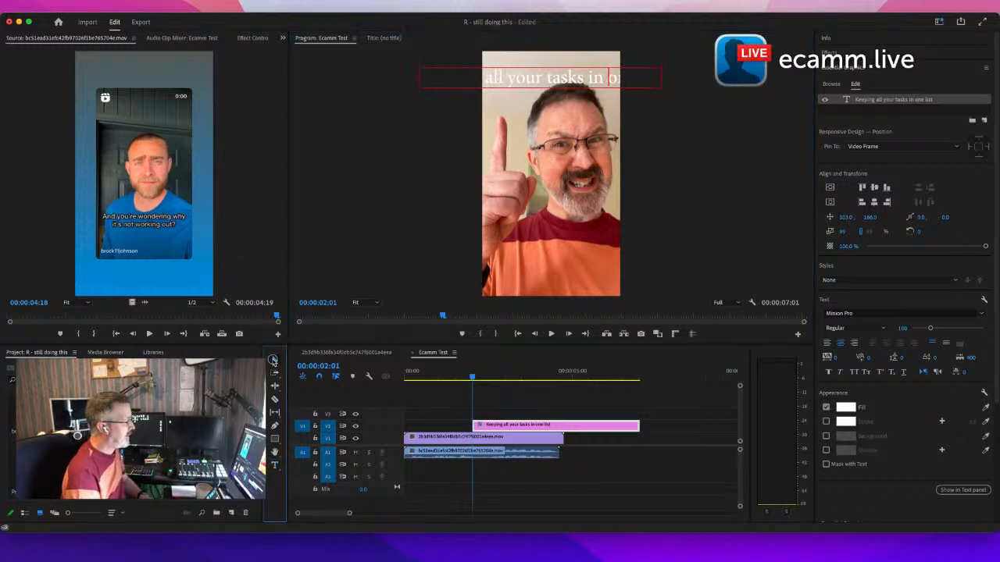
left_click_drag(663, 93, 632, 79)
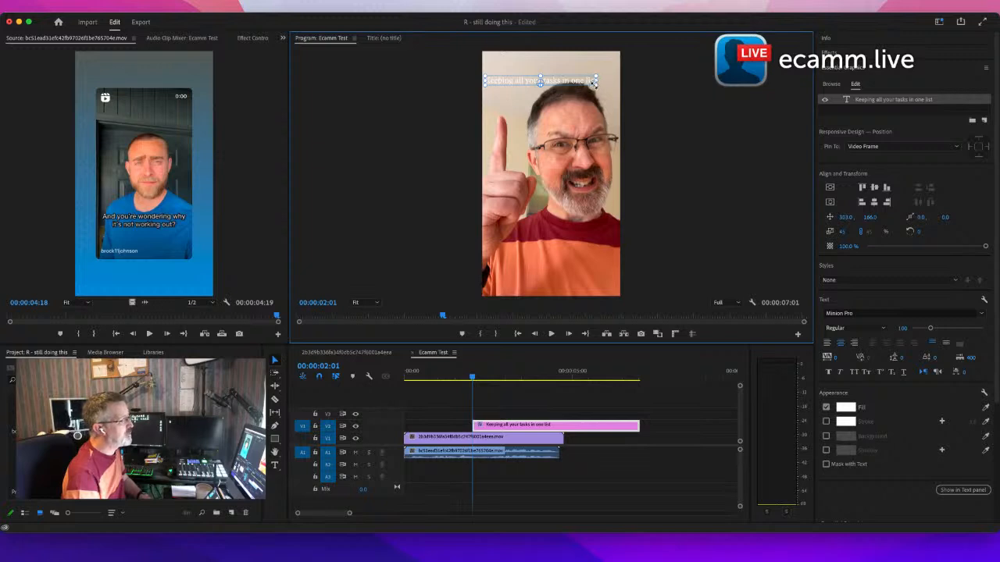
left_click_drag(594, 83, 658, 78)
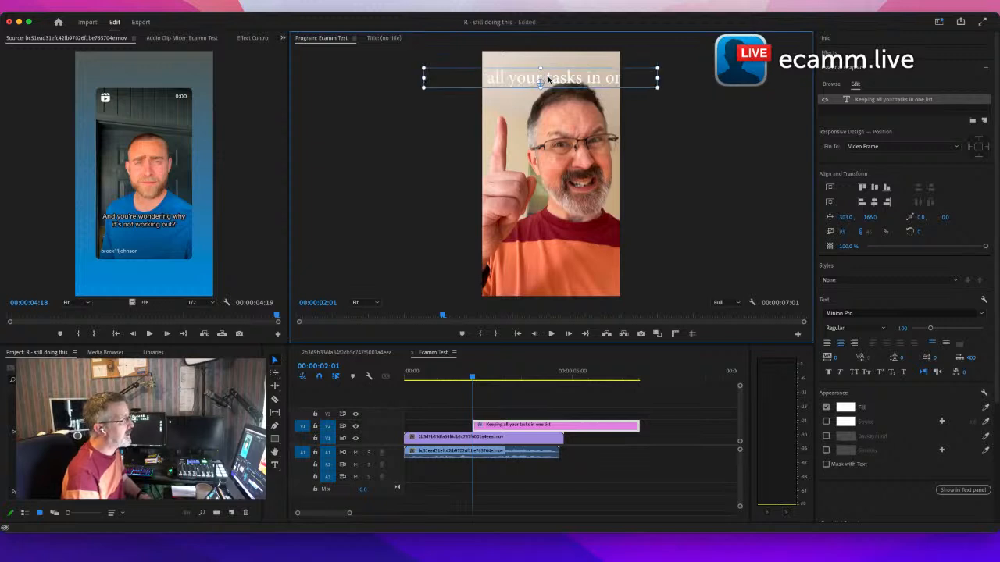
Step: Insert a line break before "tasks" so the title reads "Keeping all your" over "tasks in one list"
key("t")
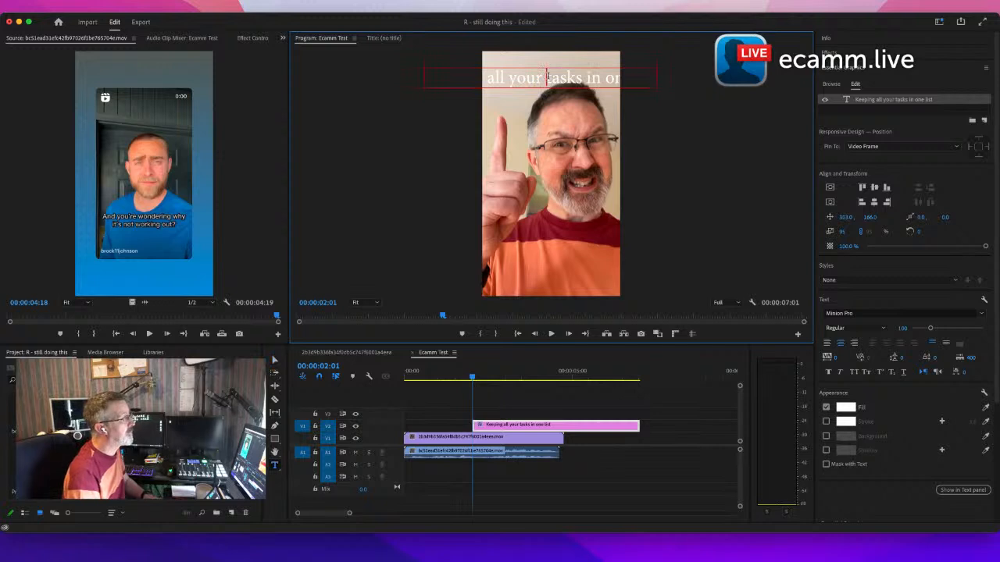
key("Return")
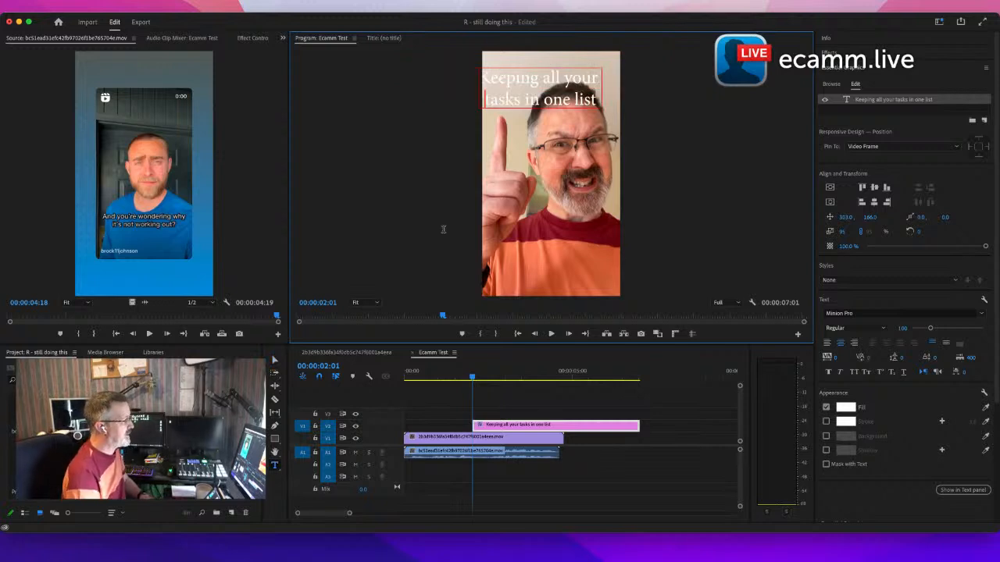
left_click(275, 360)
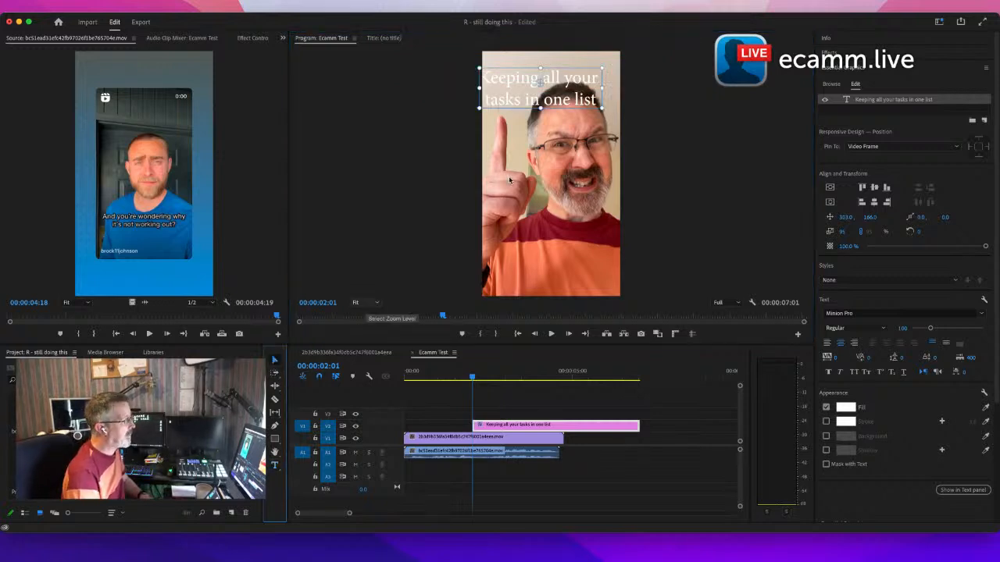
Step: Scale the two-line title to about 62% and place it beside the head at about 232, 189
left_click_drag(540, 81, 546, 80)
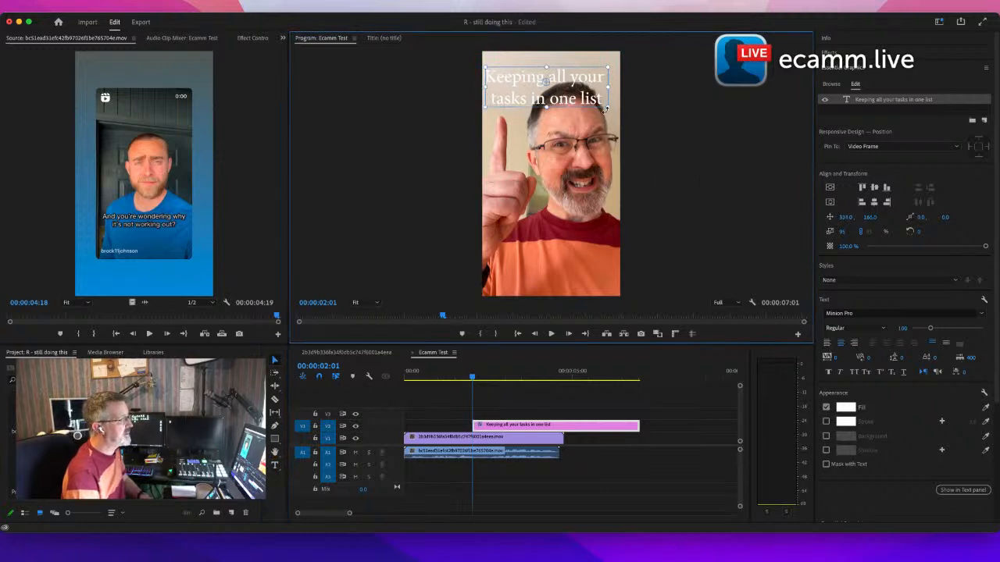
left_click_drag(606, 109, 542, 131)
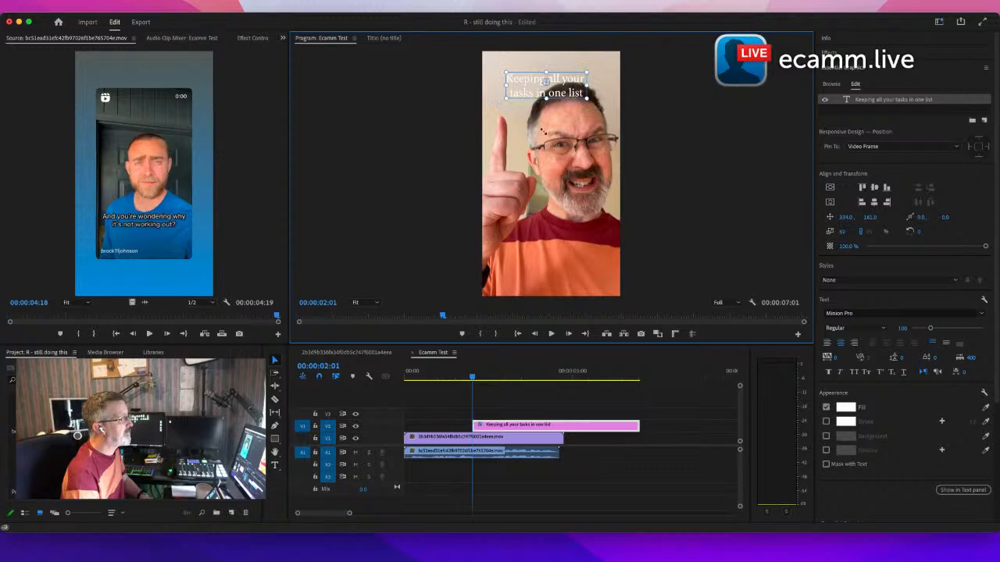
left_click_drag(558, 88, 540, 93)
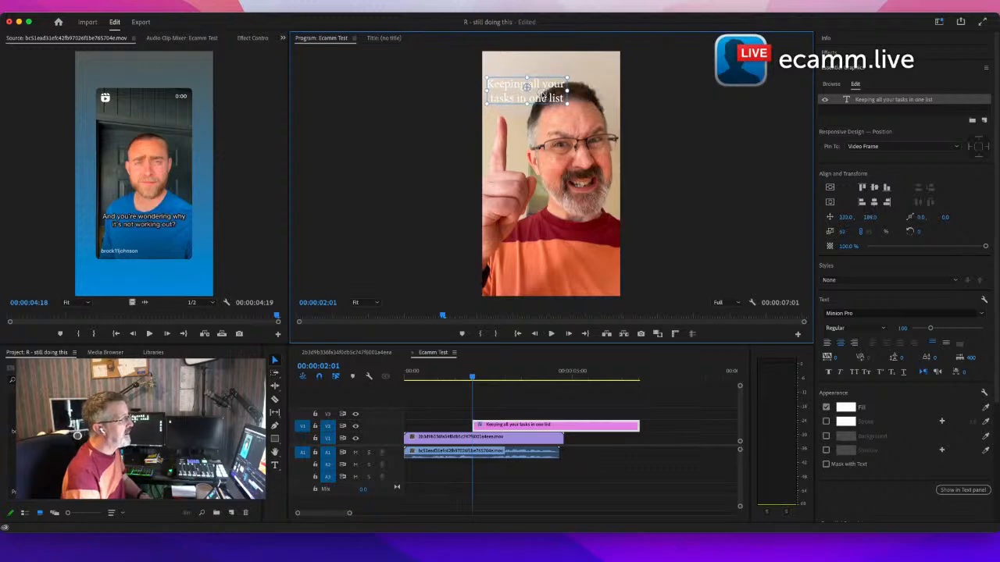
left_click(649, 280)
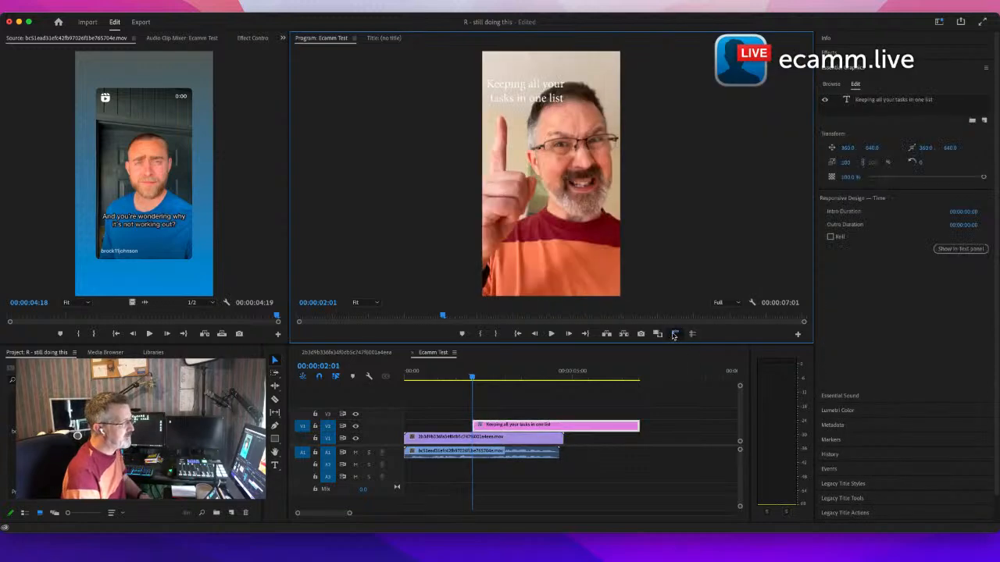
Step: Show the rulers and guides over the Ecamm Test frame and look at the available guide templates
left_click(674, 334)
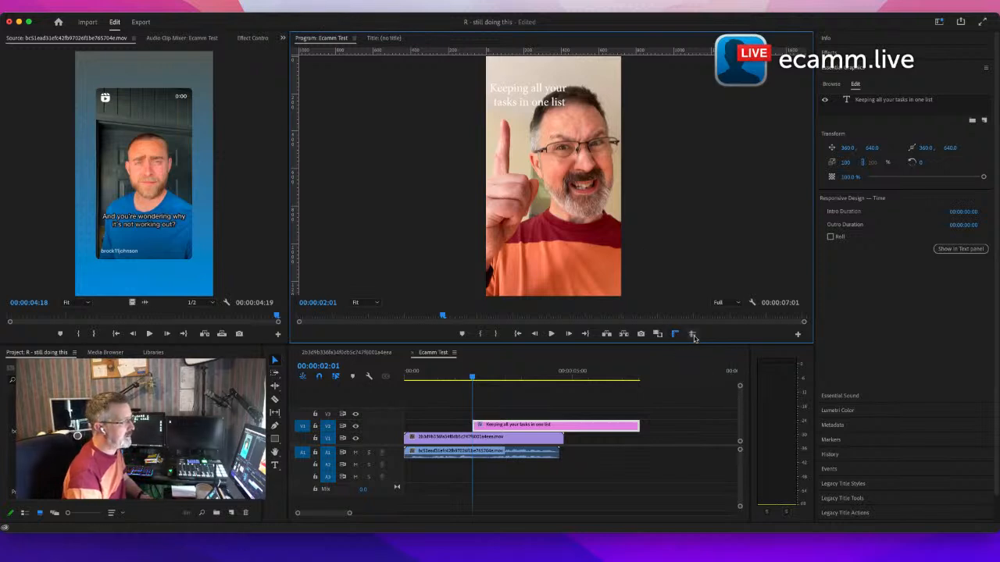
left_click(692, 334)
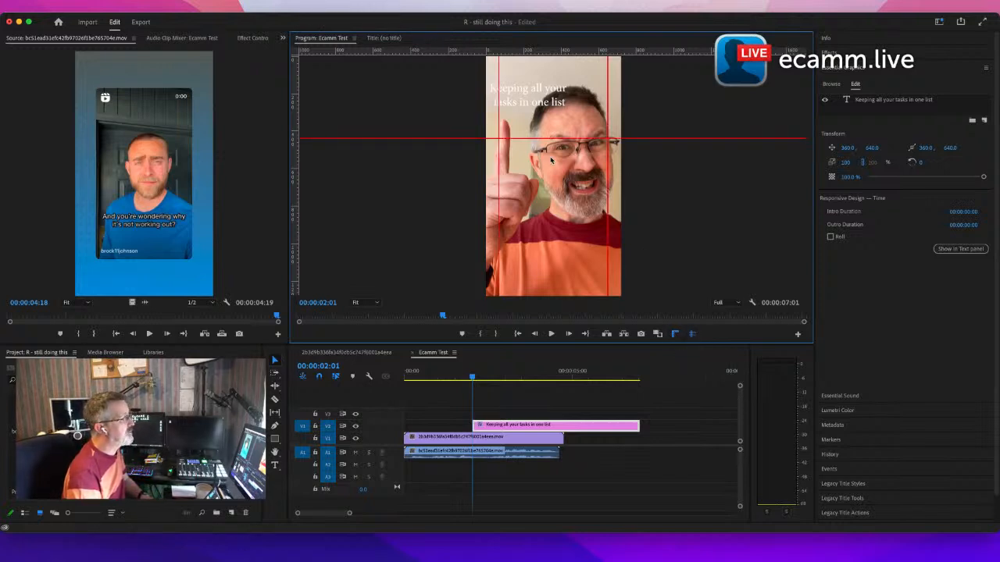
left_click(267, 9)
mouse_move(288, 13)
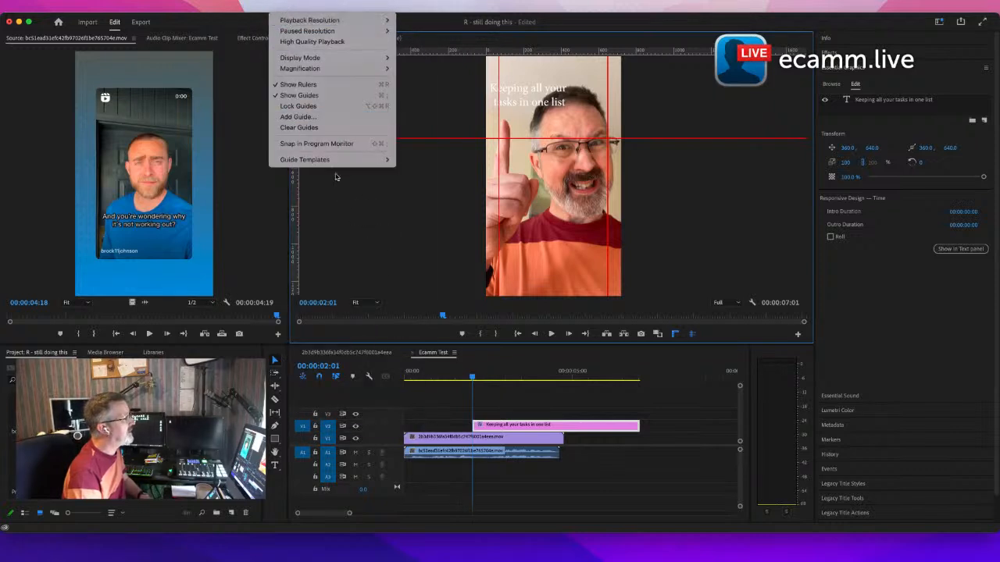
mouse_move(344, 159)
left_click(428, 161)
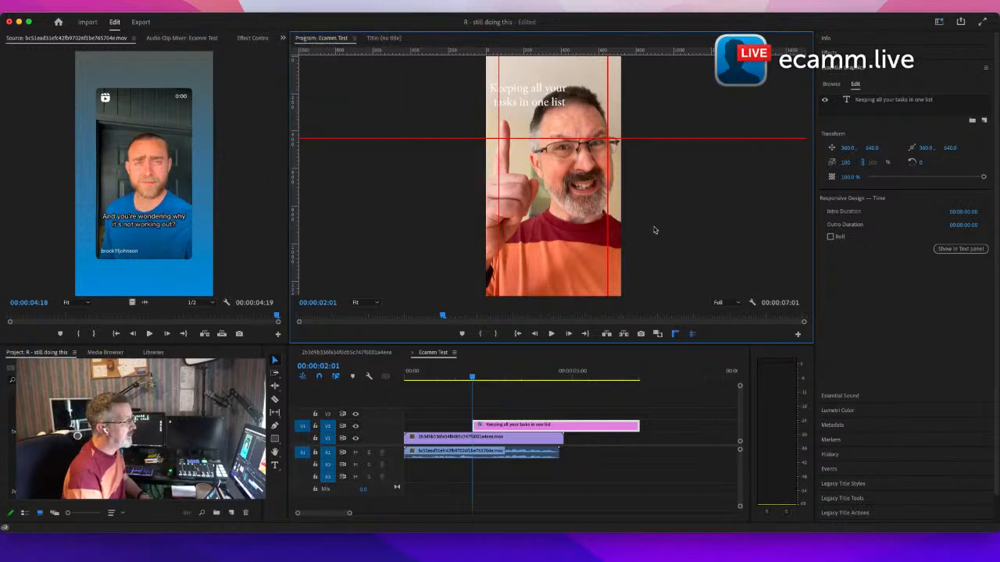
Step: Advance to 00:00:02:03 and hide the guides over the video frame
key("Right")
key("Right")
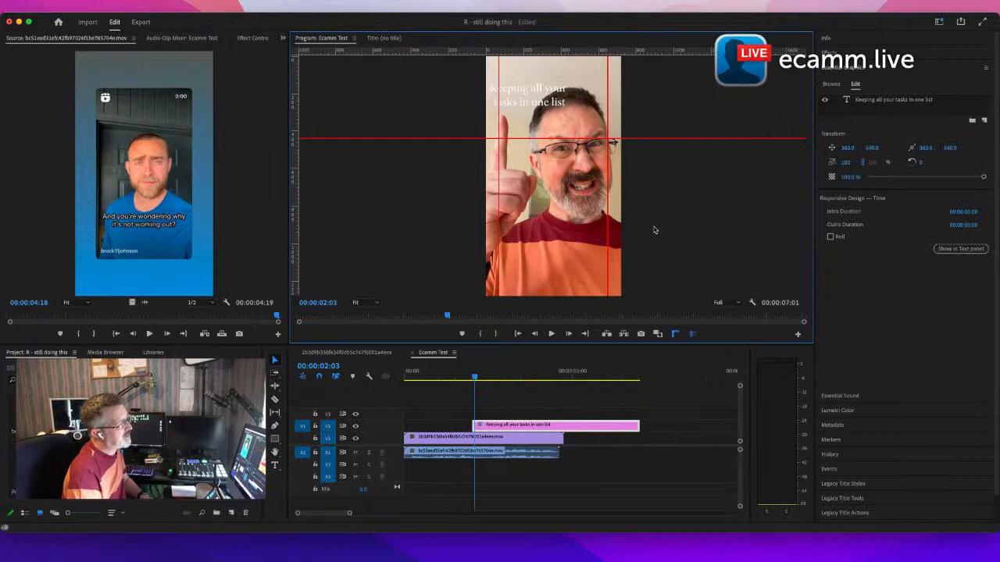
left_click(691, 333)
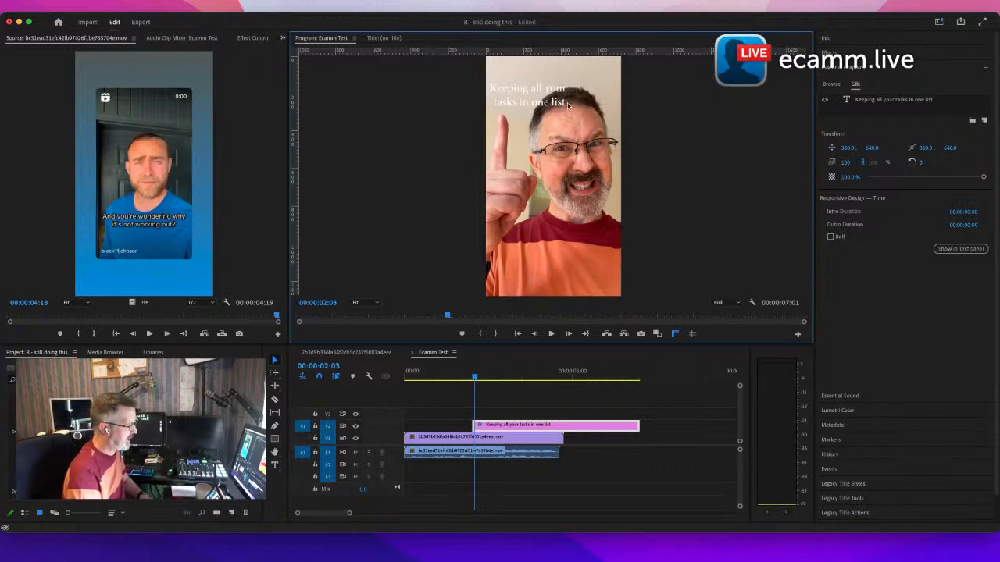
Step: Reposition the two-line title slightly inward from the frame's edge, at about 253, 186
left_click(535, 100)
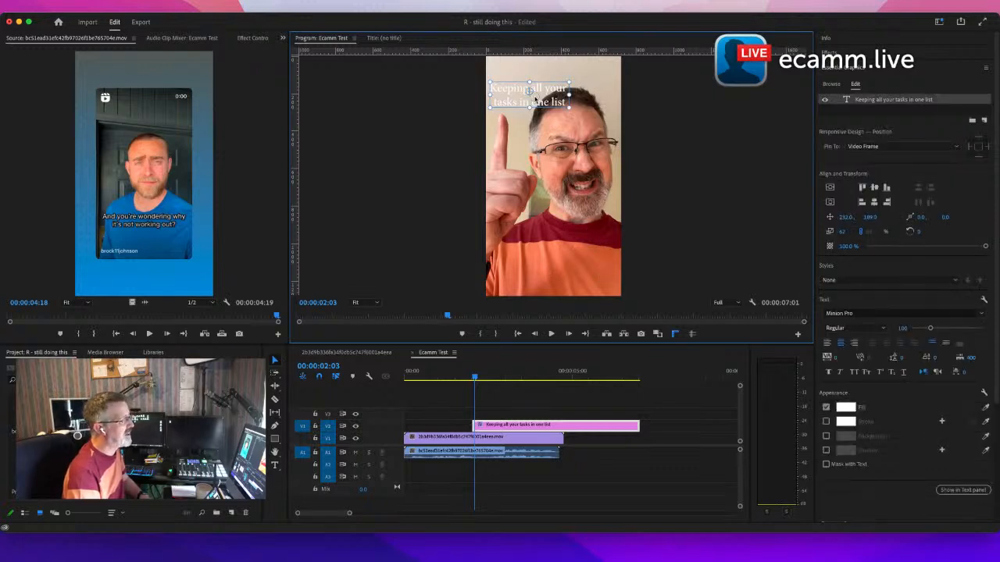
left_click_drag(536, 99, 539, 97)
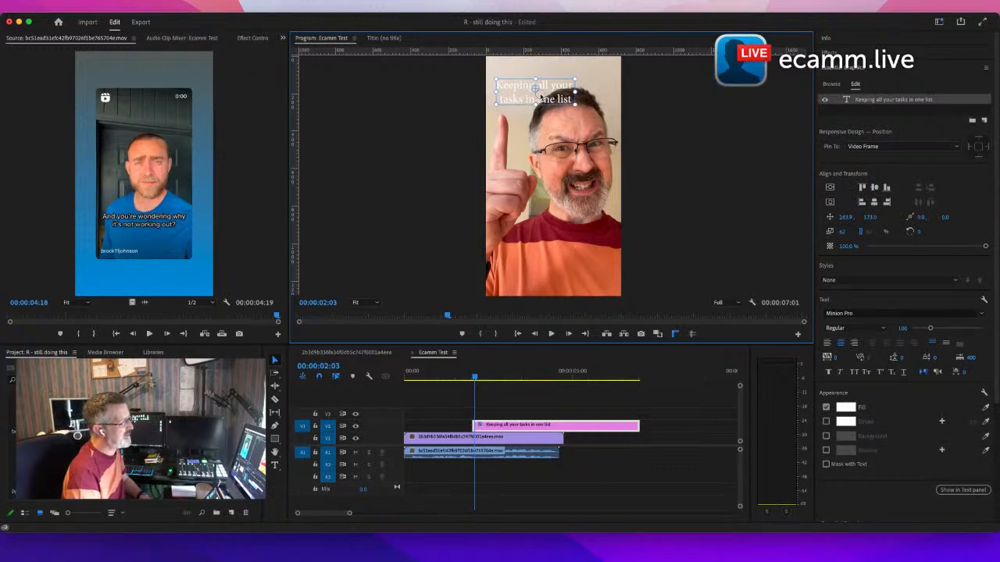
left_click_drag(541, 96, 540, 99)
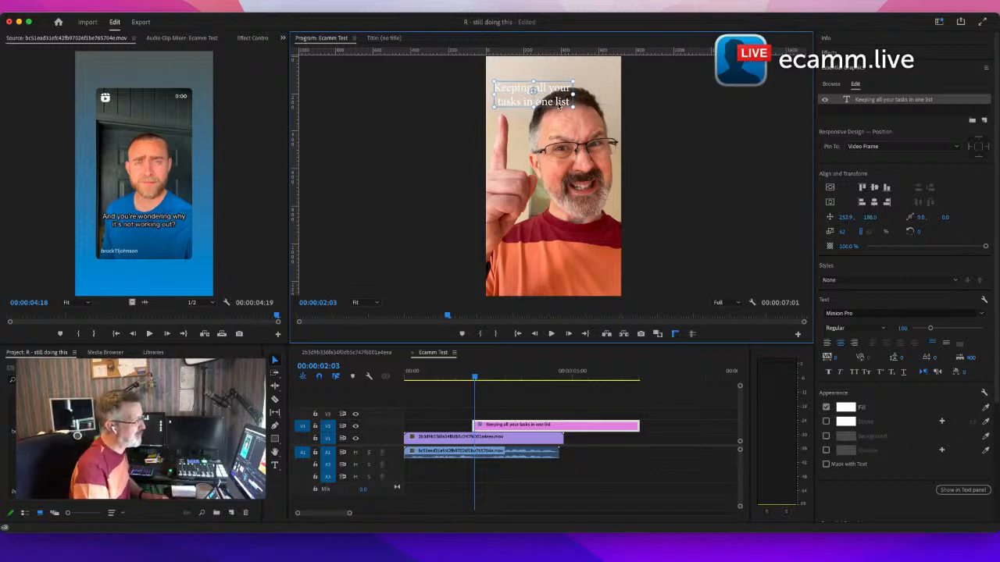
Step: Move the playhead from the title's start to 00:00:02:16 and select the title's text layer
key("Right")
key("Left")
key("Left")
key("Left")
key("Left")
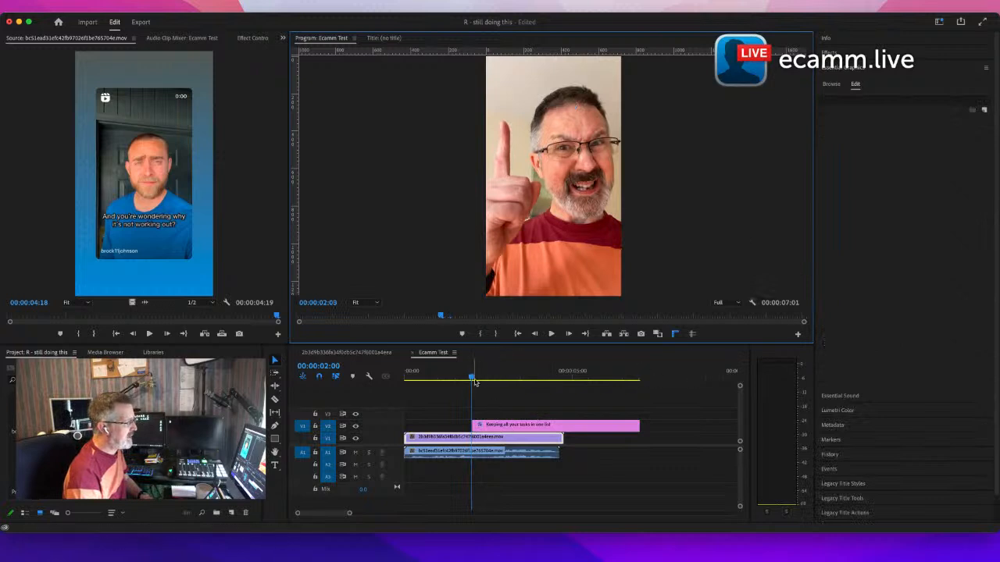
left_click_drag(473, 378, 489, 378)
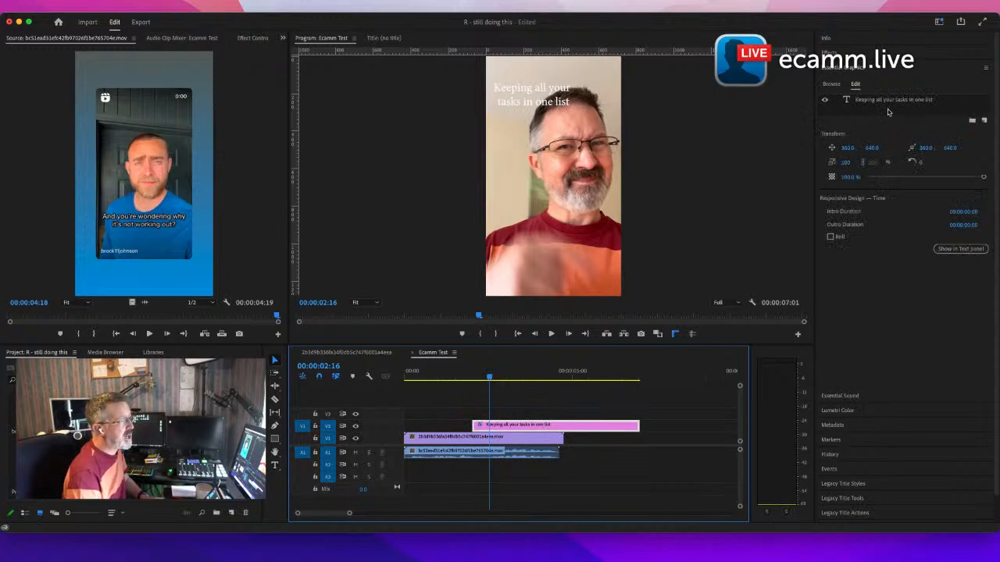
left_click(883, 102)
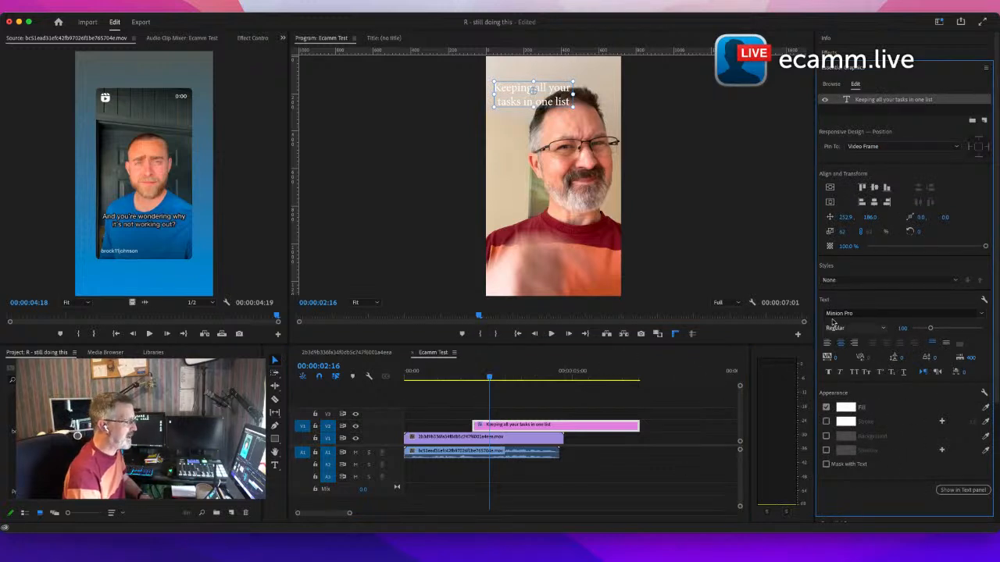
Step: Select all the text in the two-line title, undoing its accidental deletion
left_click(874, 314)
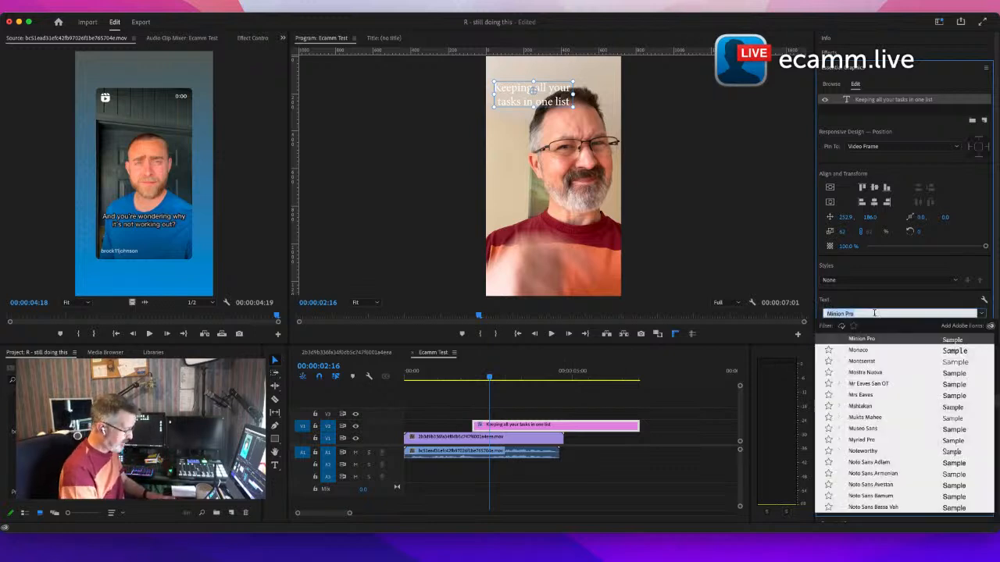
left_click(551, 102)
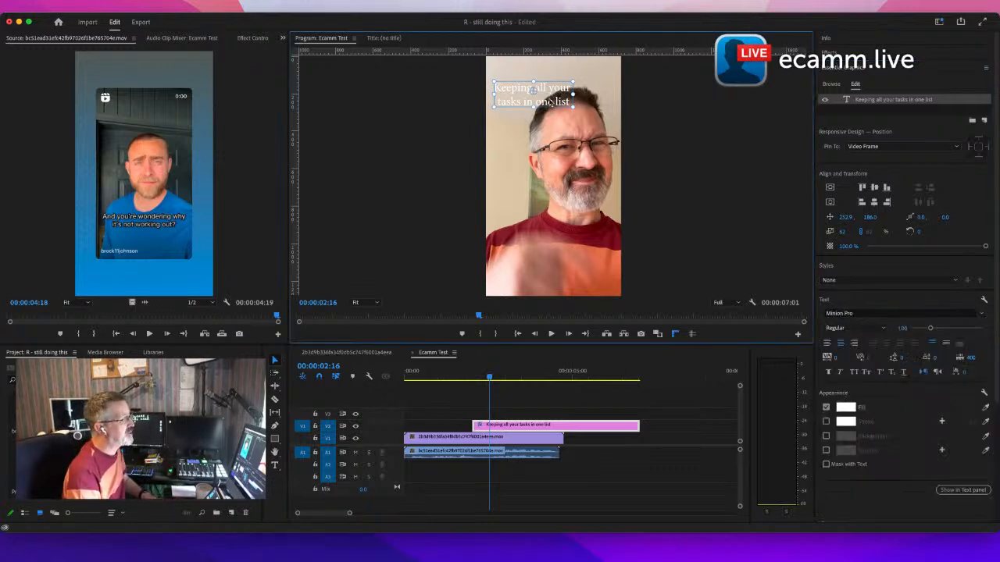
key("t")
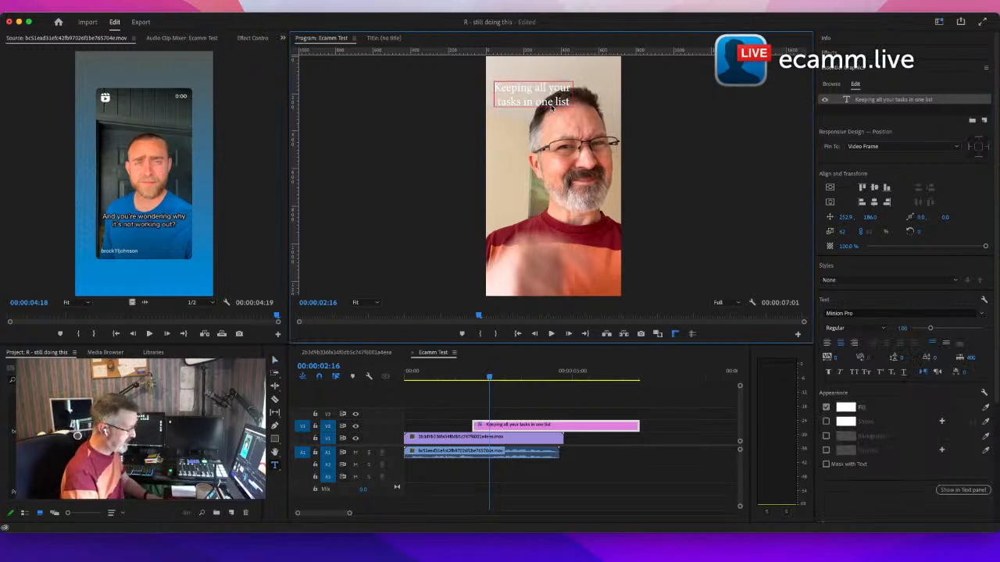
double_click(550, 101)
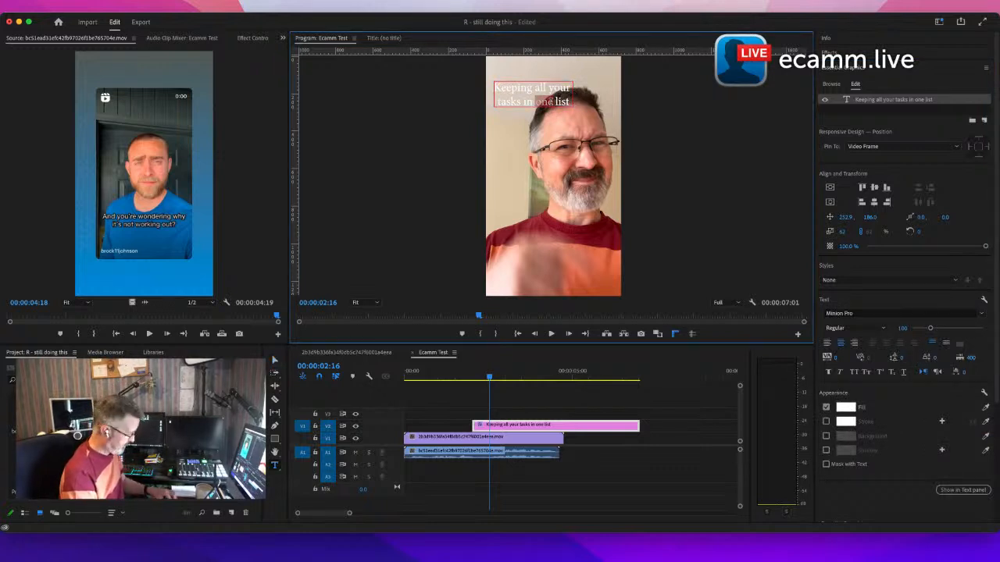
key("super+a")
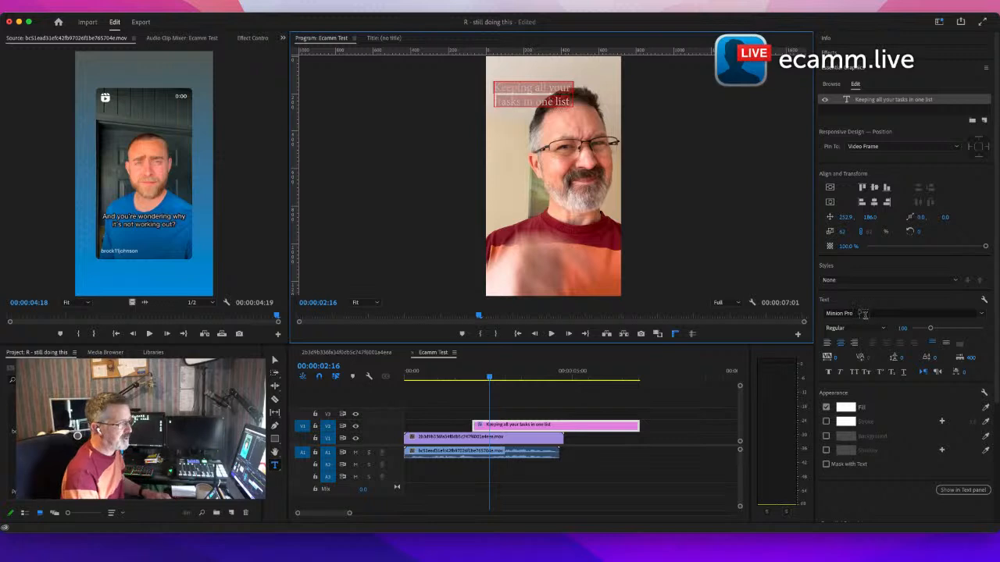
left_click(986, 319)
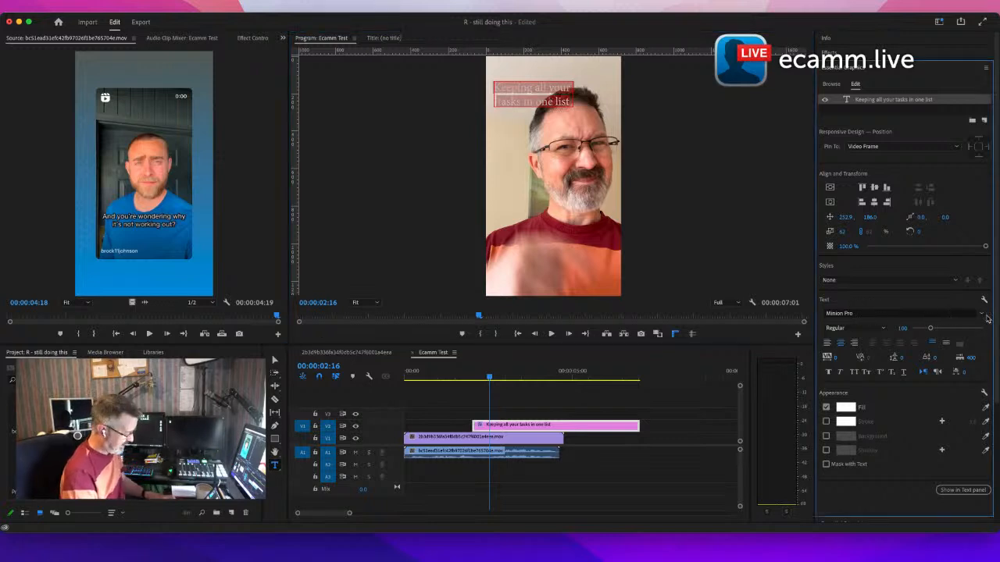
key("BackSpace")
key("super+z")
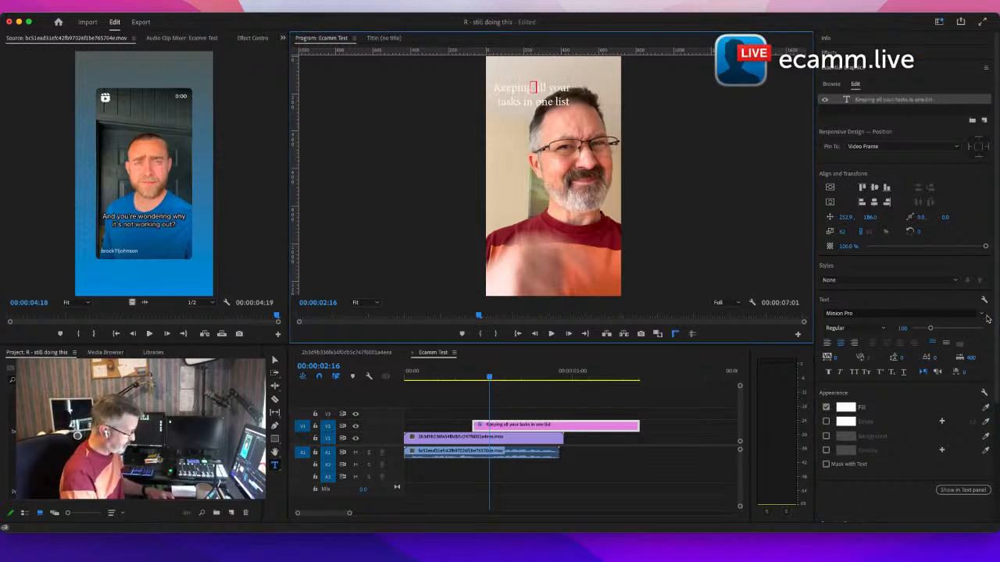
Step: Change the selected two-line title text to the Helvetica Neue font in Condensed Bold
left_click(983, 315)
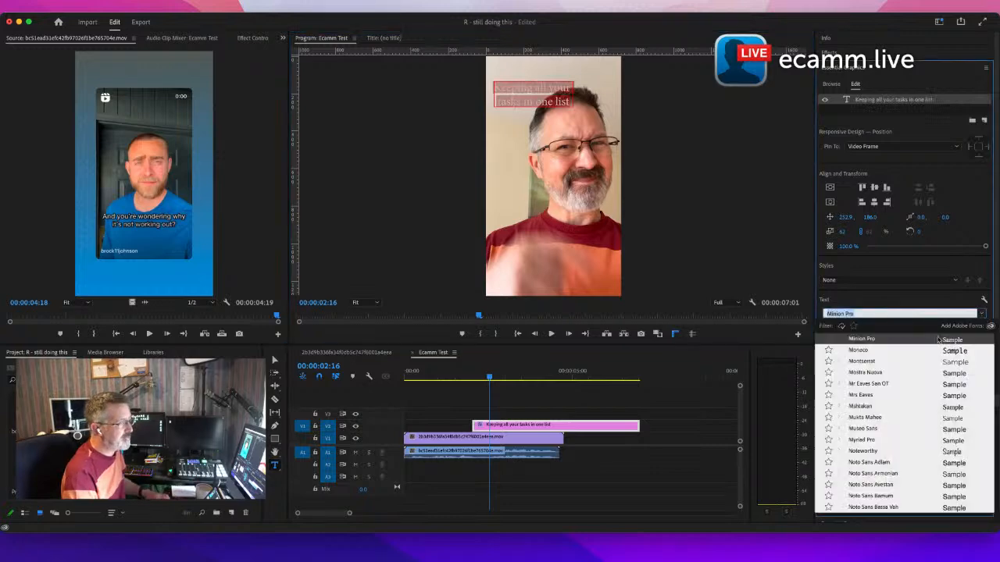
scroll(853, 379, "up", 15)
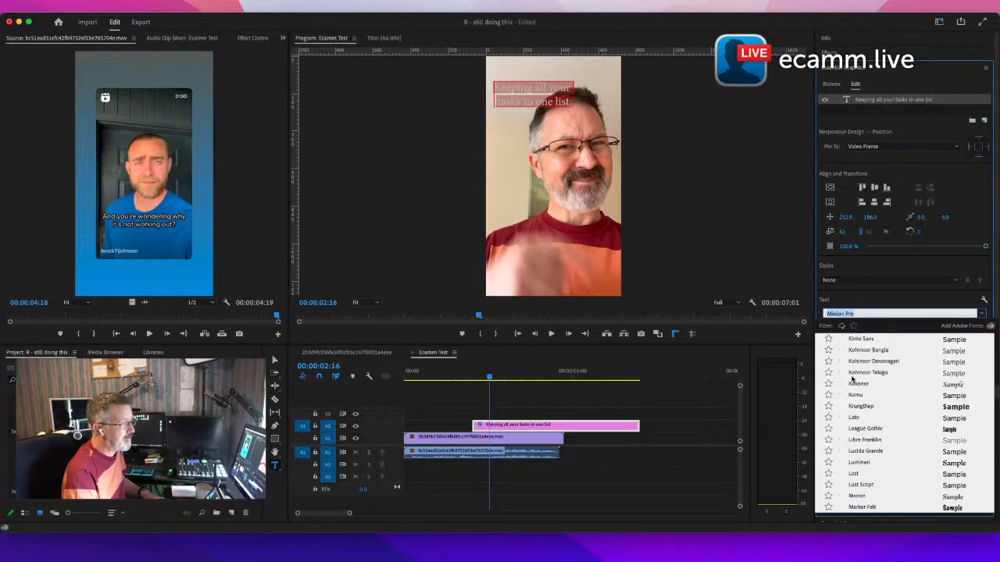
scroll(853, 379, "down", 5)
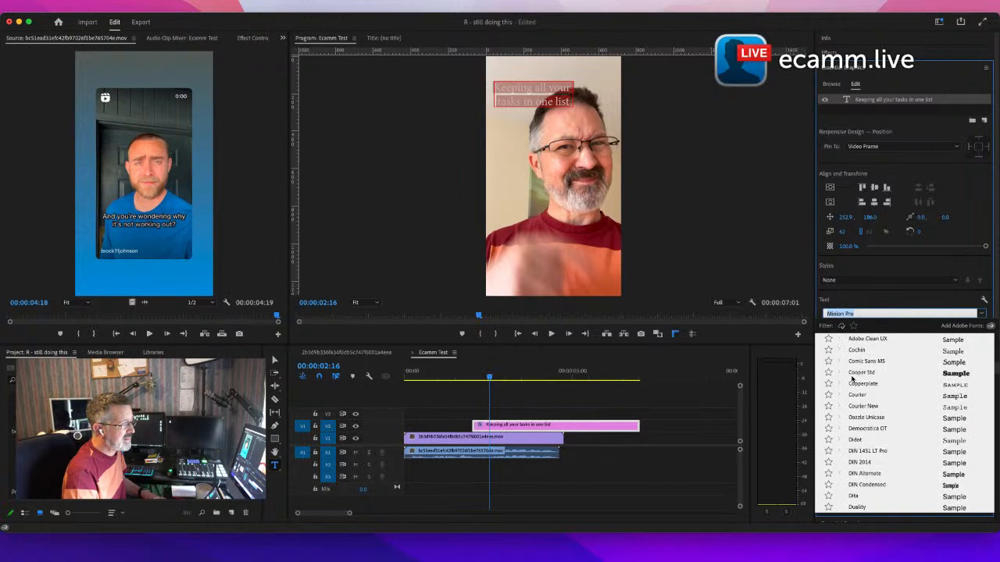
scroll(853, 379, "down", 3)
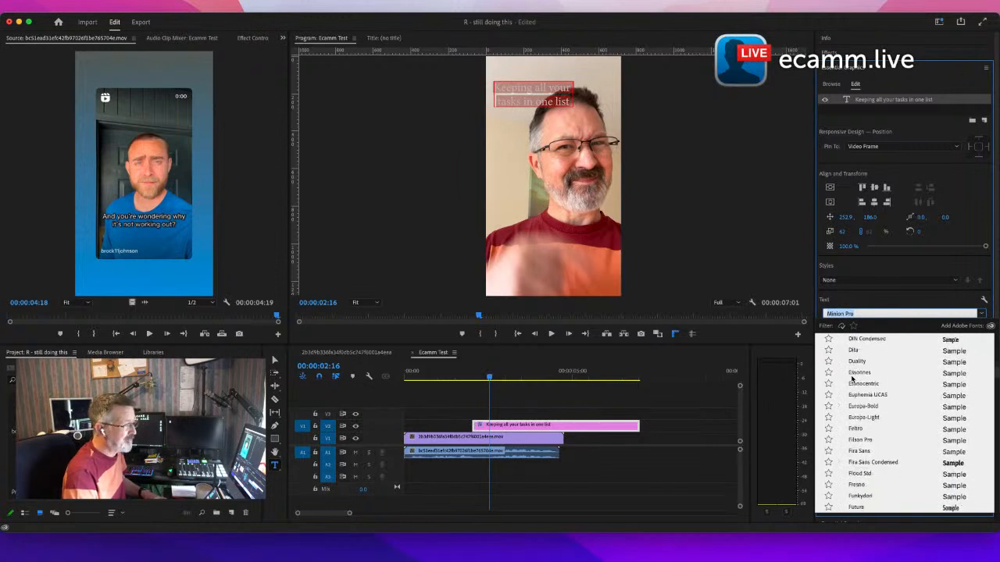
scroll(853, 379, "down", 5)
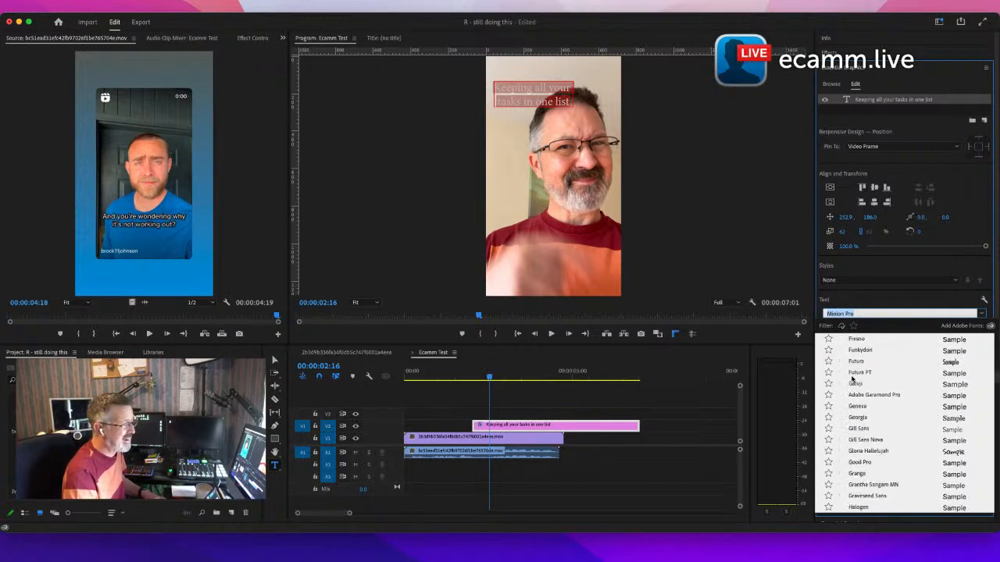
scroll(853, 379, "down", 3)
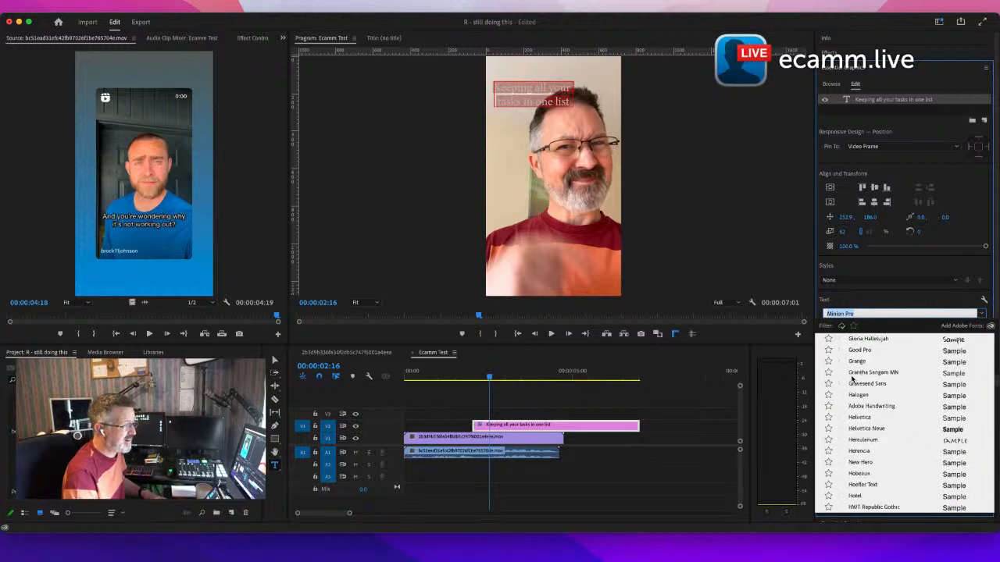
left_click(862, 429)
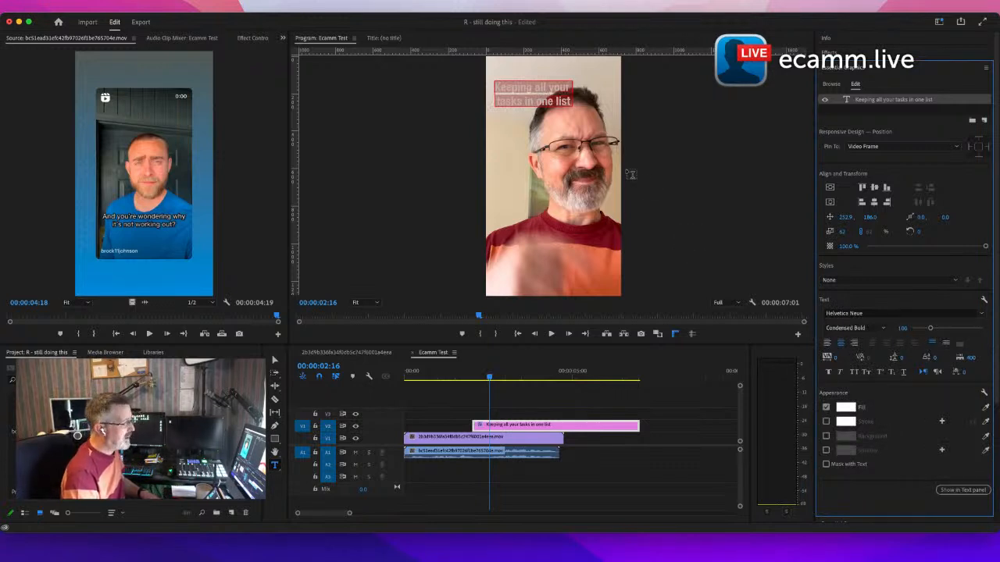
Step: Enlarge the title to a scale of about 79 at about 325.9, 264, and keep its text fill solid white
left_click(272, 363)
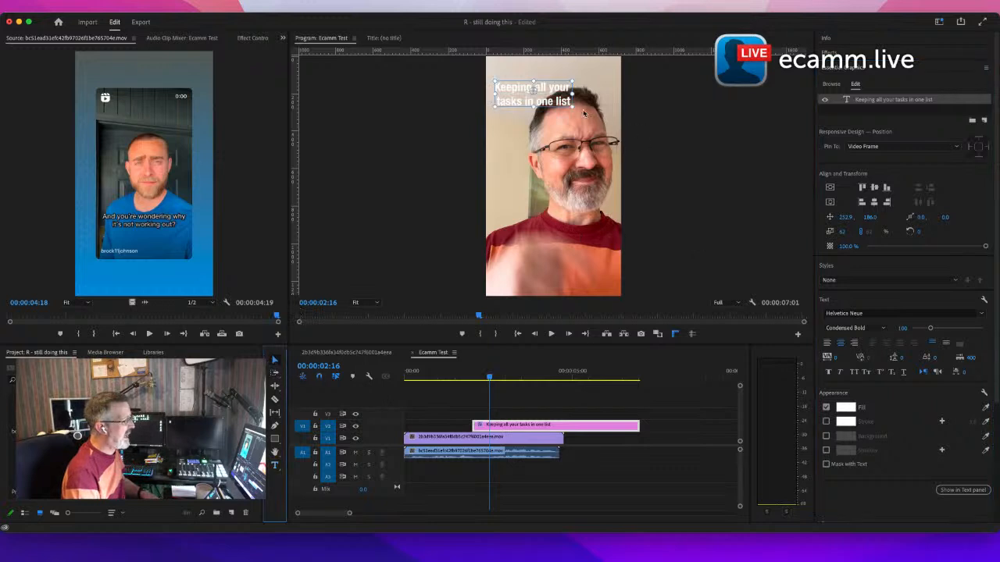
left_click_drag(573, 106, 576, 117)
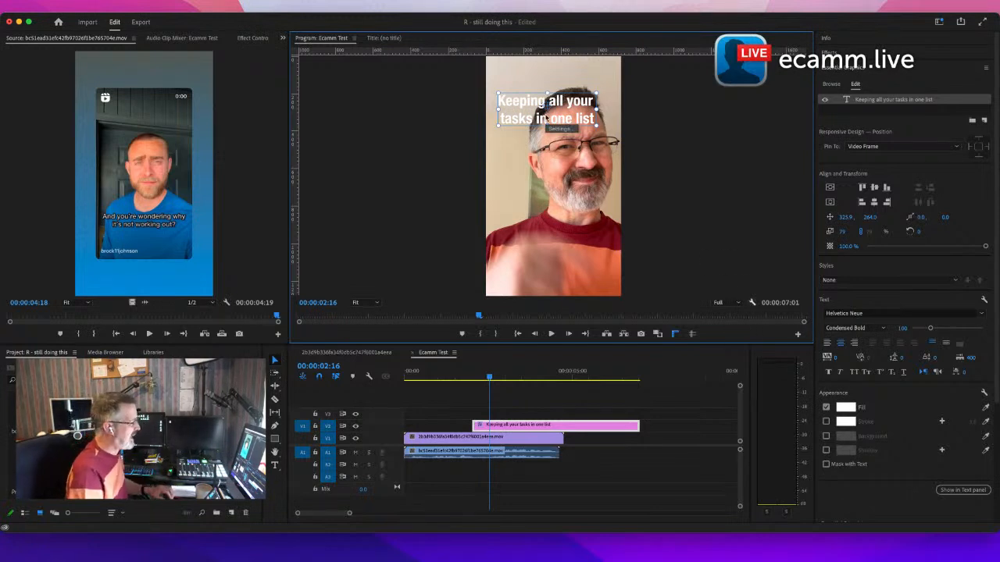
double_click(547, 116)
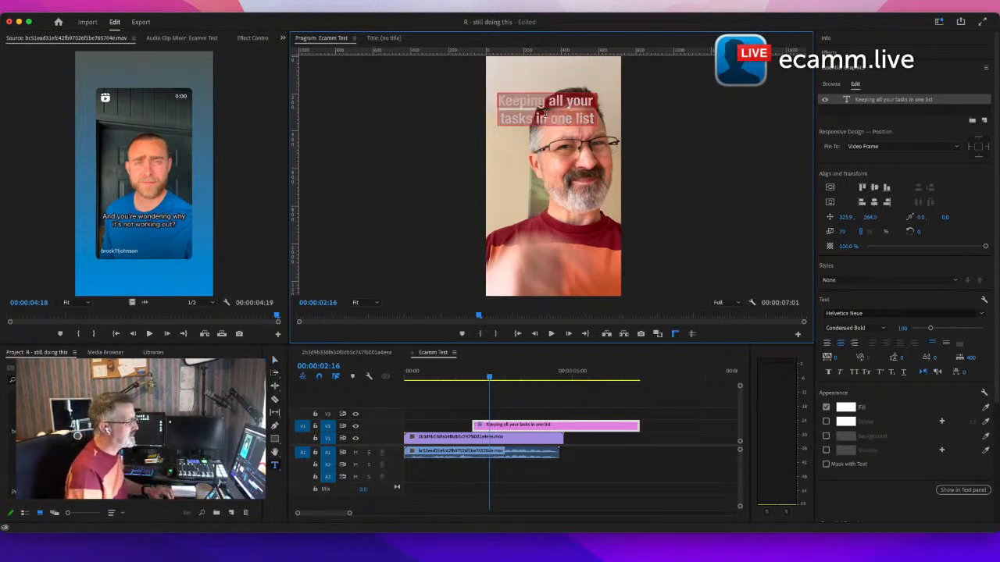
left_click(846, 408)
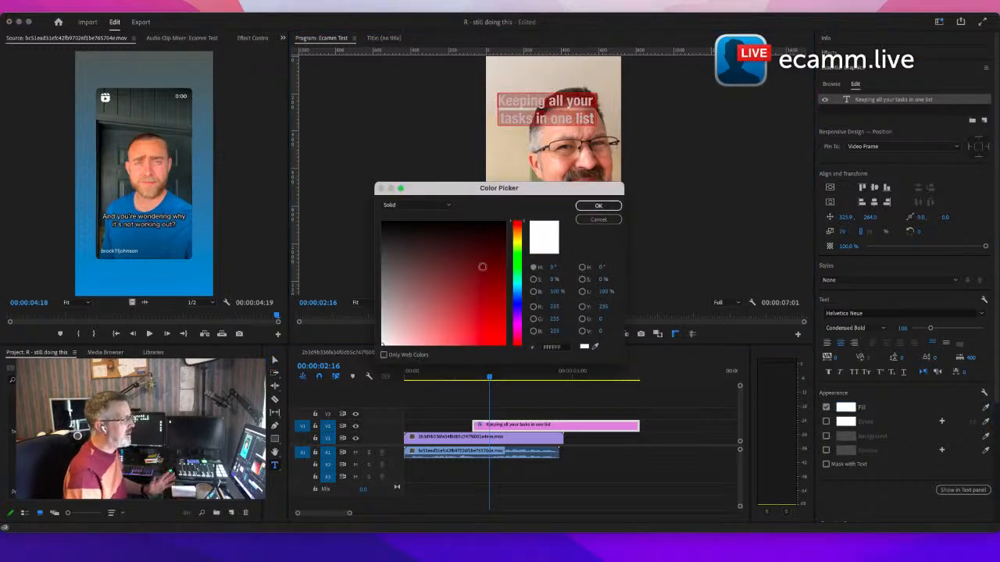
left_click(598, 207)
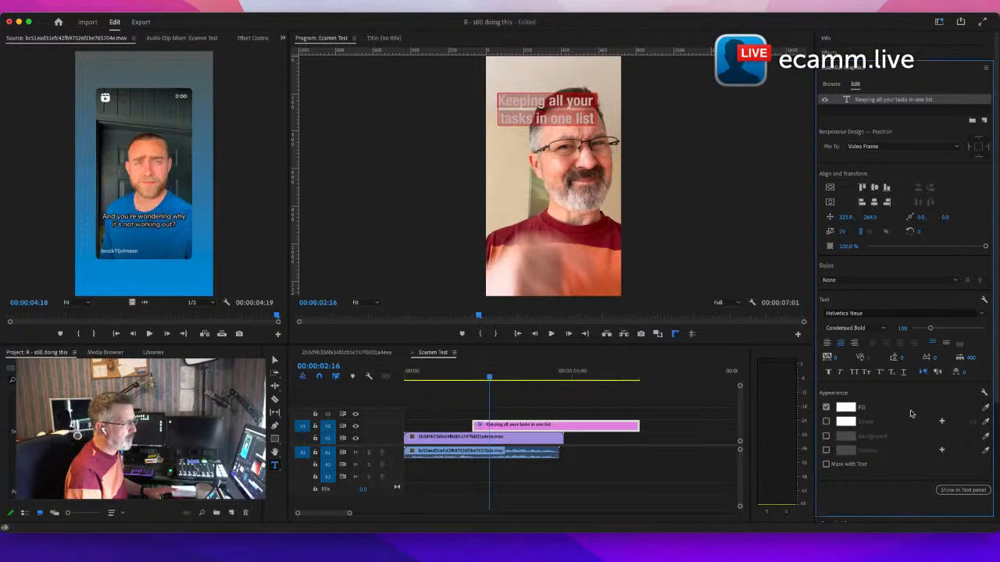
Step: Enable a background behind the title text and set its colour to FFA41A
left_click(826, 436)
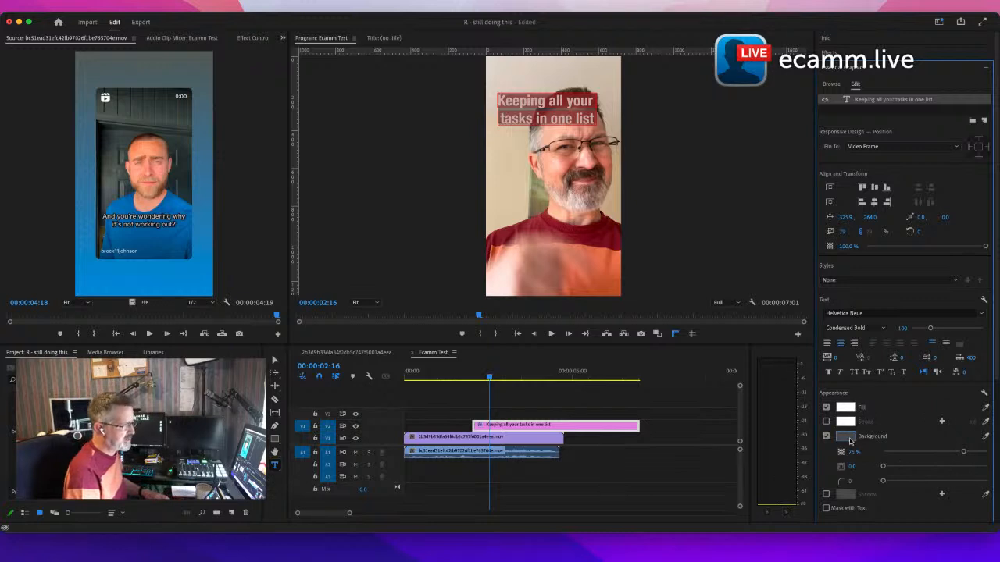
left_click(846, 437)
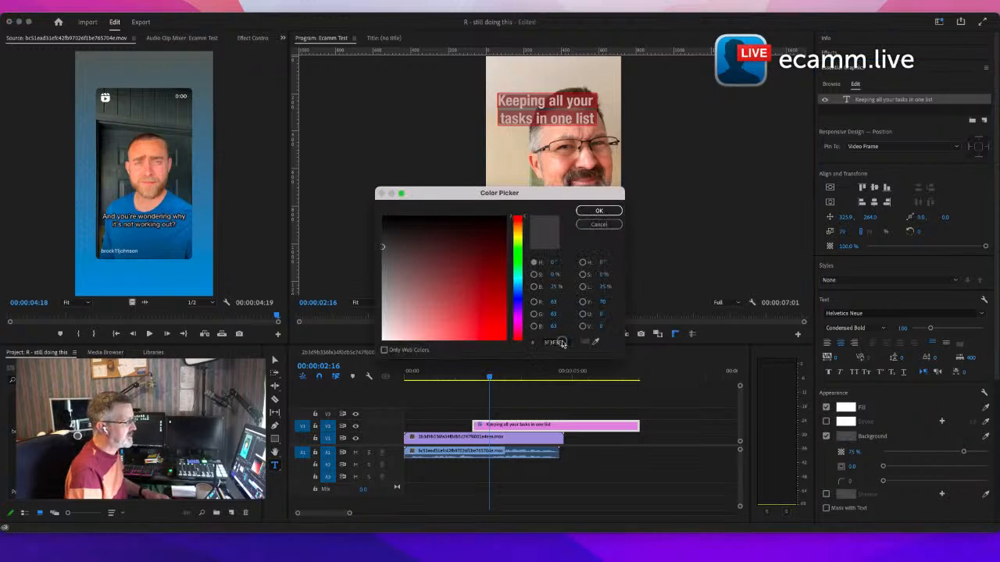
left_click(563, 344)
key("BackSpace")
key("BackSpace")
key("BackSpace")
key("BackSpace")
key("BackSpace")
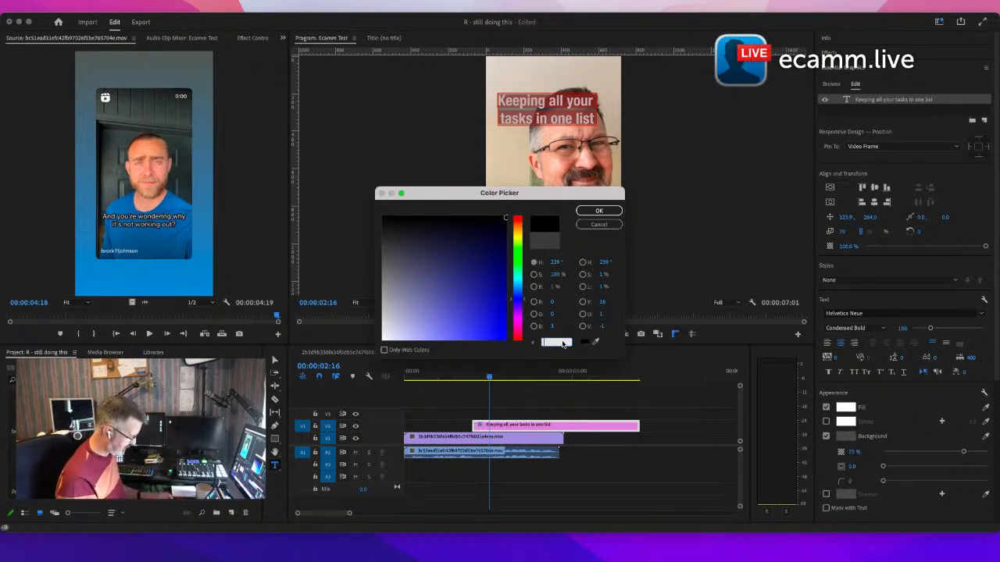
type("FF")
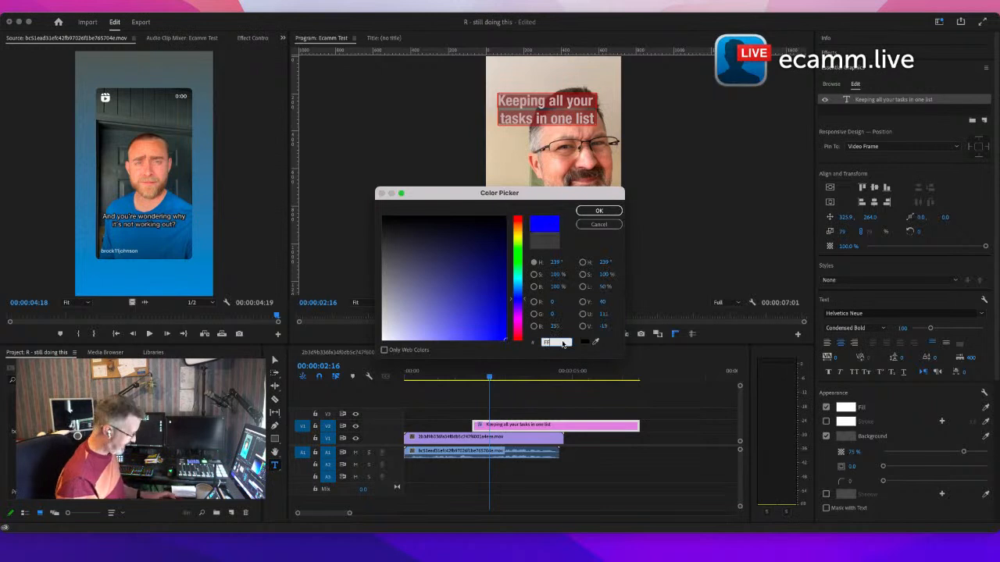
type("A")
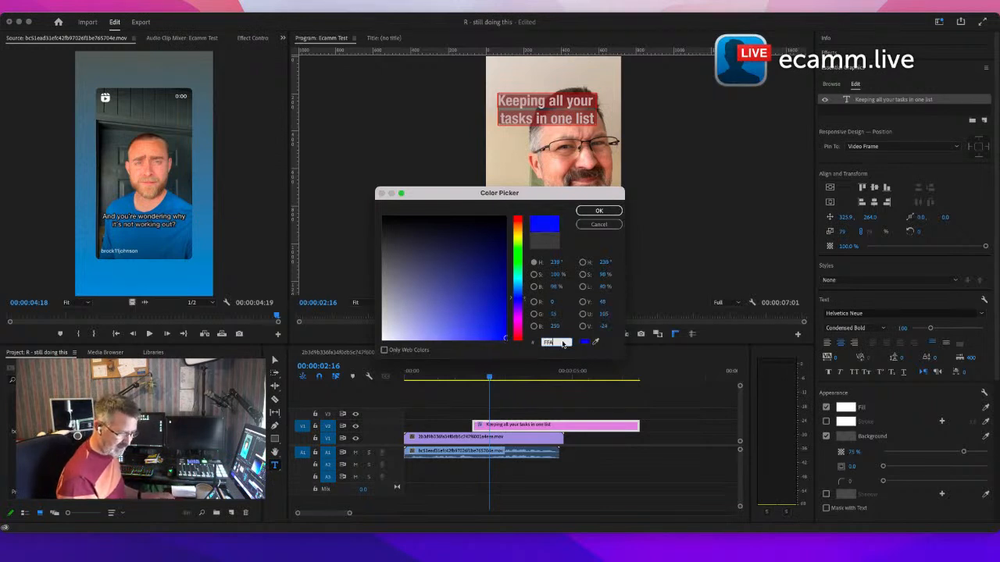
type("41A")
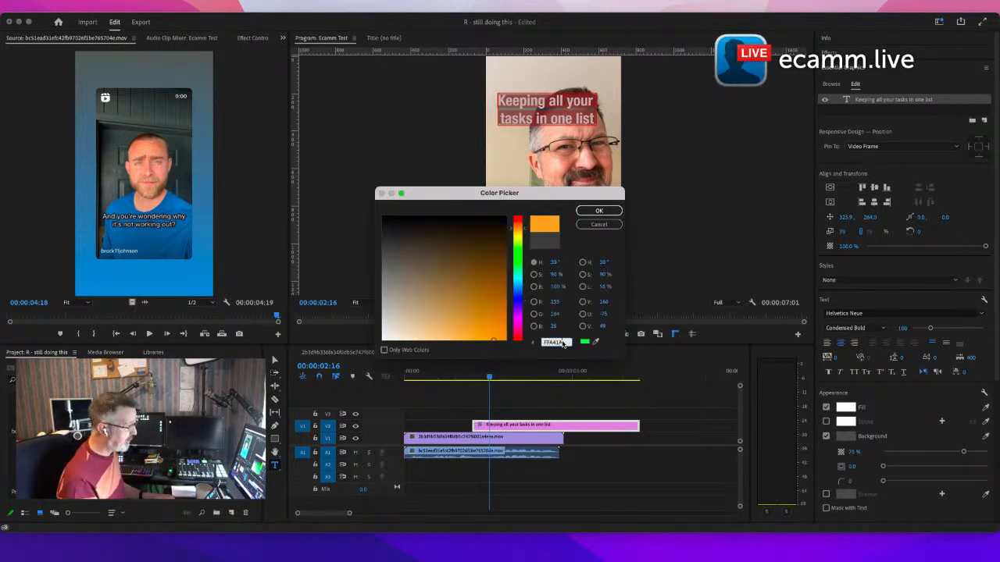
left_click(598, 211)
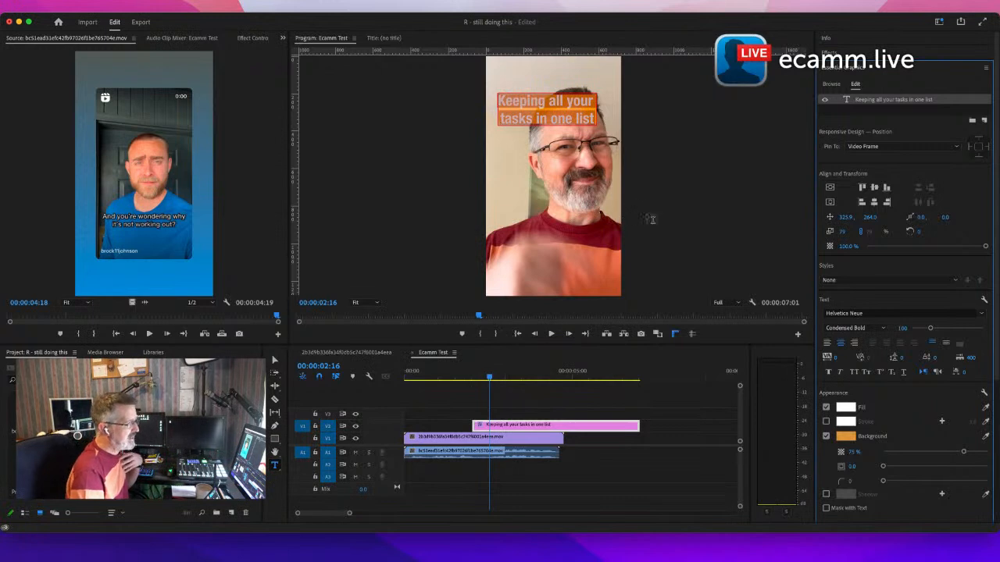
Step: Leave text editing and step the playhead back three frames to 00:00:02:13
left_click(276, 360)
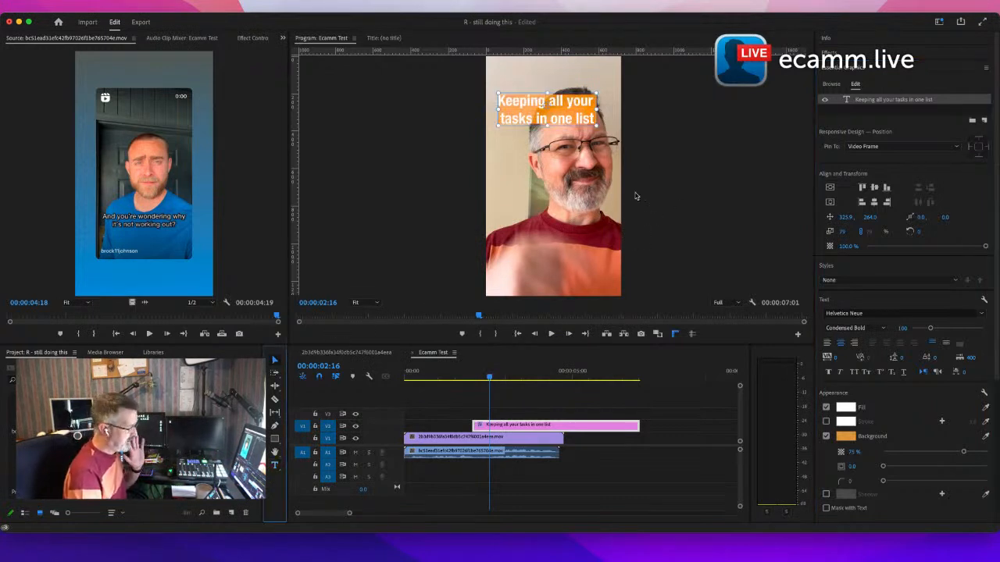
key("Left")
key("Left")
key("Left")
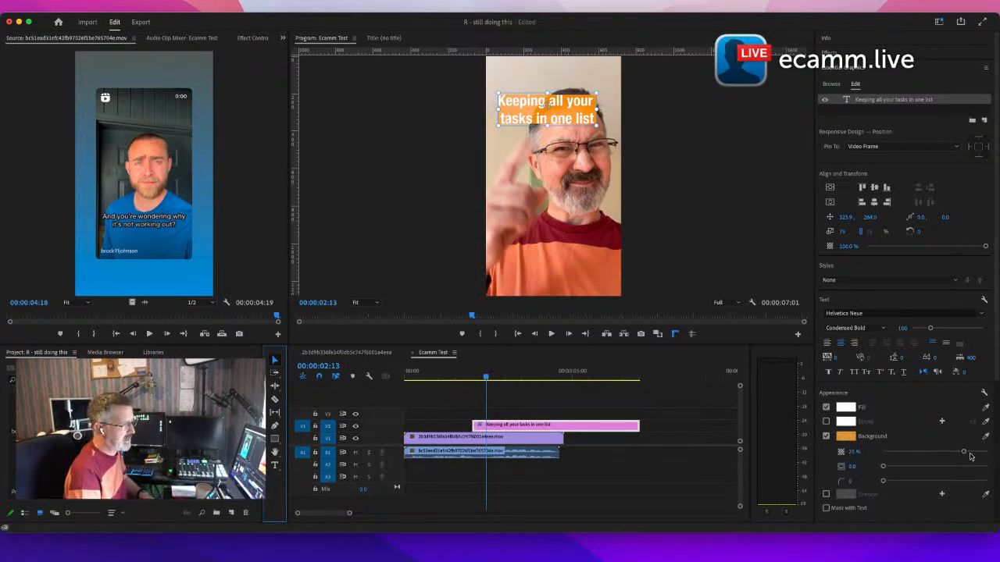
Step: Set the title background to 100% opacity, a size of about 31.6 and a corner radius of 100
left_click_drag(963, 452, 987, 453)
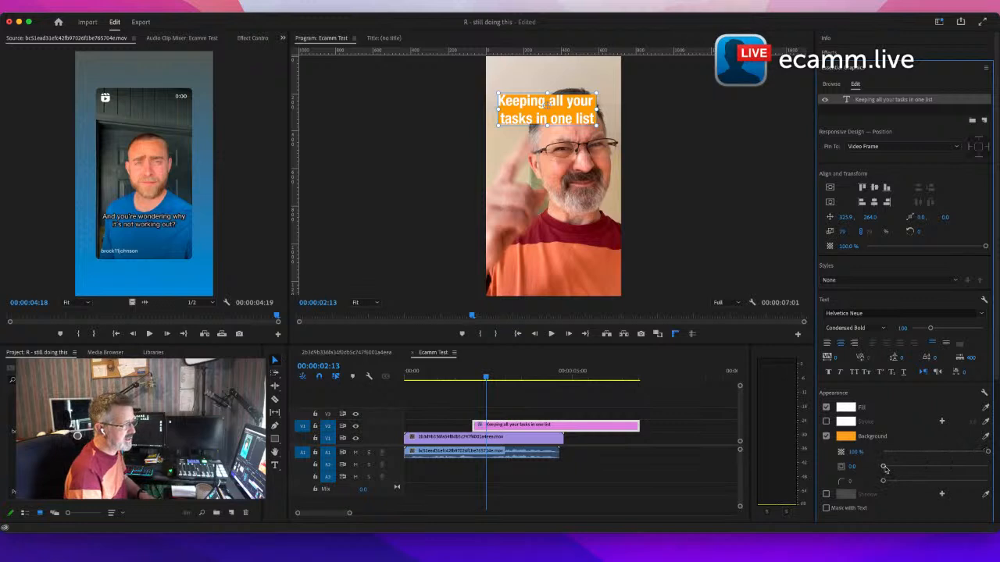
left_click_drag(885, 466, 914, 466)
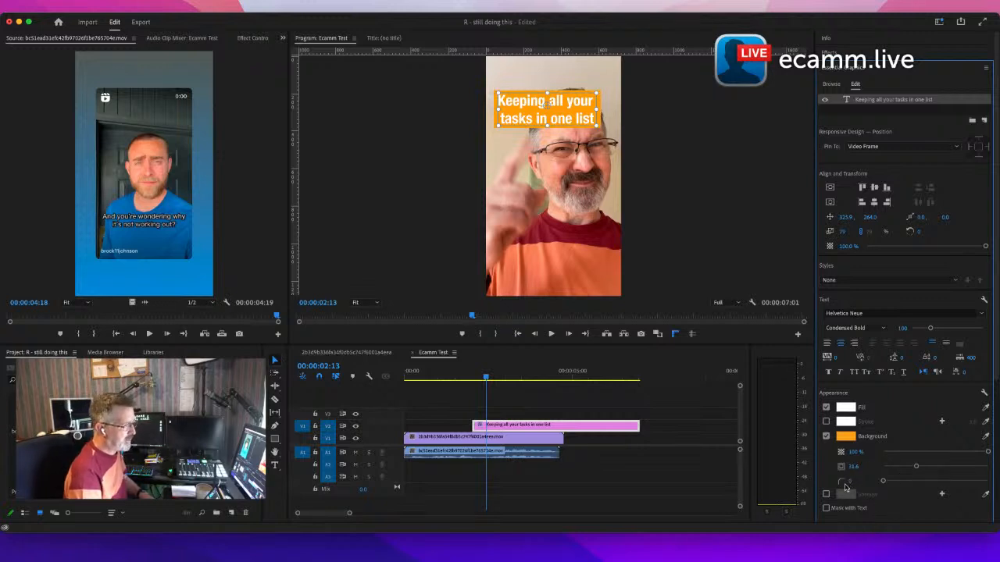
left_click_drag(882, 483, 997, 486)
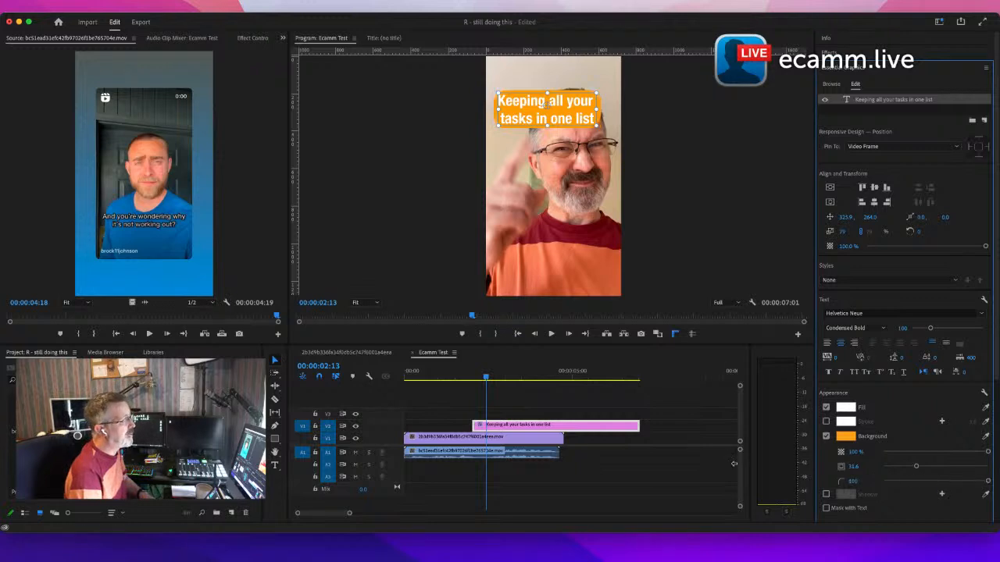
Step: Check the title unselected, then expand its orange background to a size of about 54.4
left_click(686, 294)
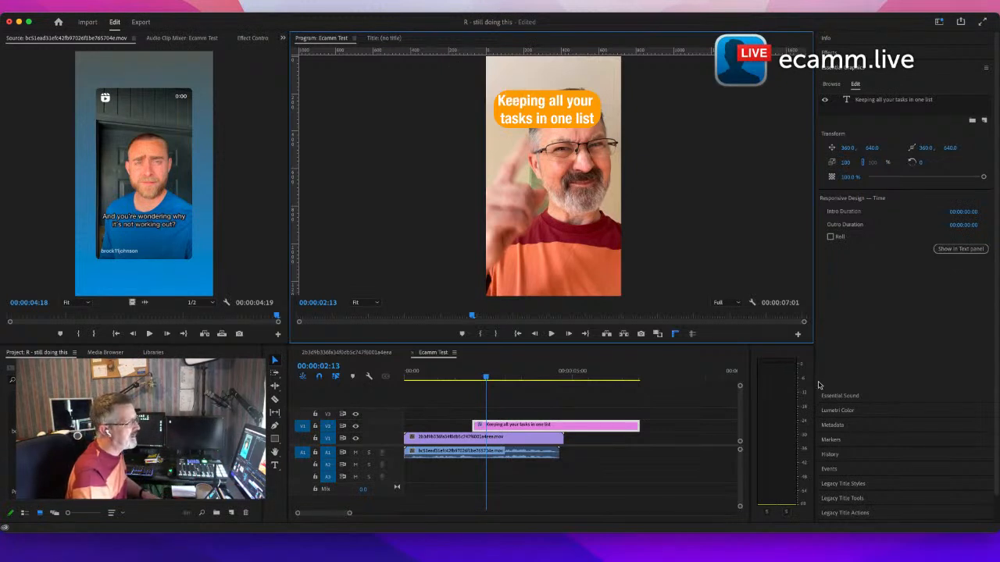
left_click(529, 113)
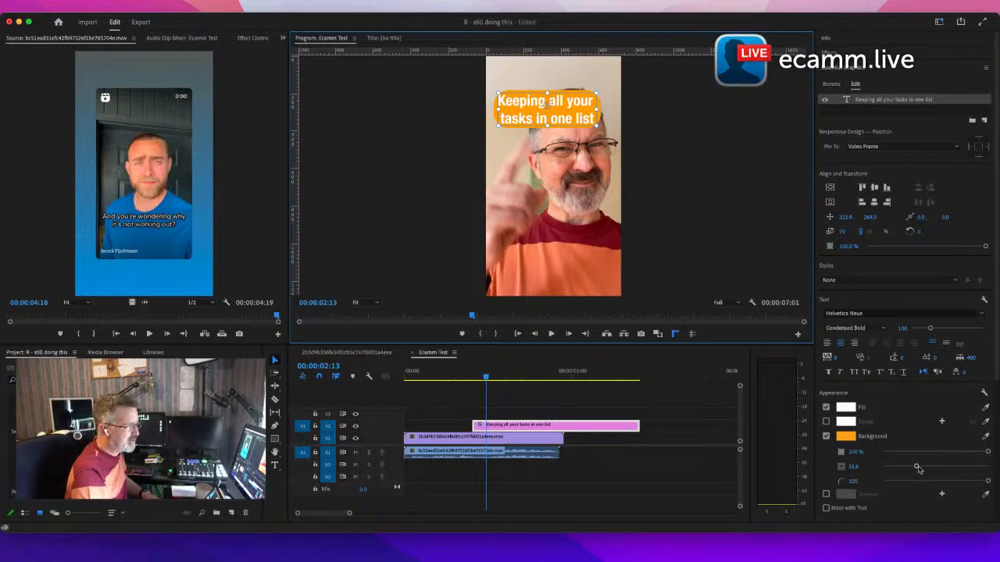
left_click_drag(919, 468, 940, 467)
Step: Scale the title down to about 66 and place it higher in the frame, at about 286.9, 207
left_click(755, 277)
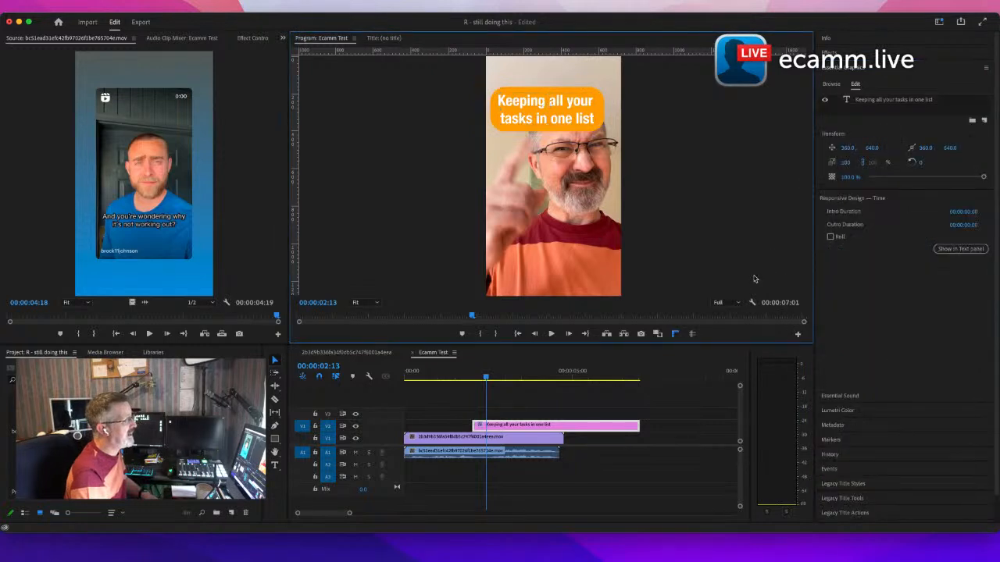
left_click(568, 125)
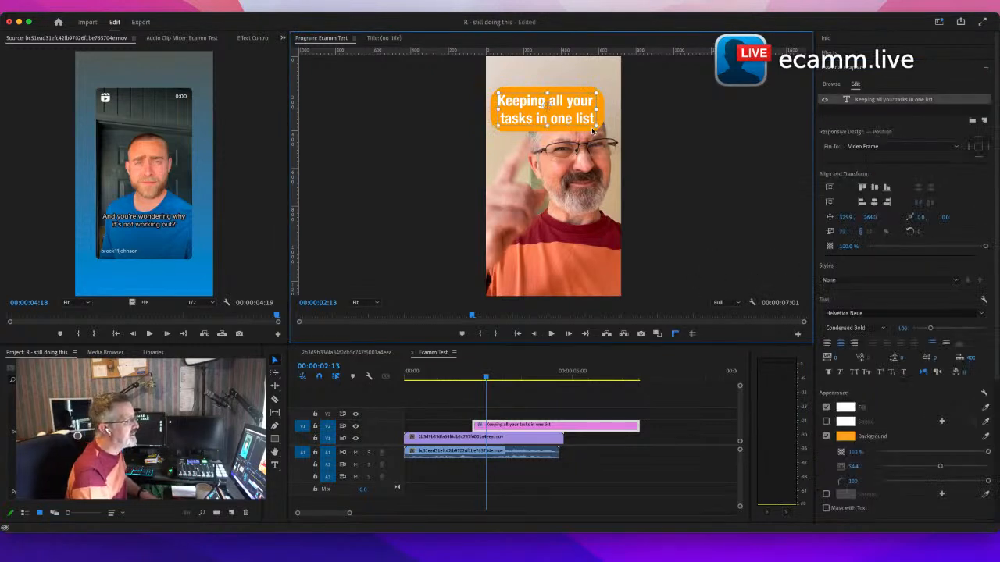
left_click_drag(596, 127, 548, 103)
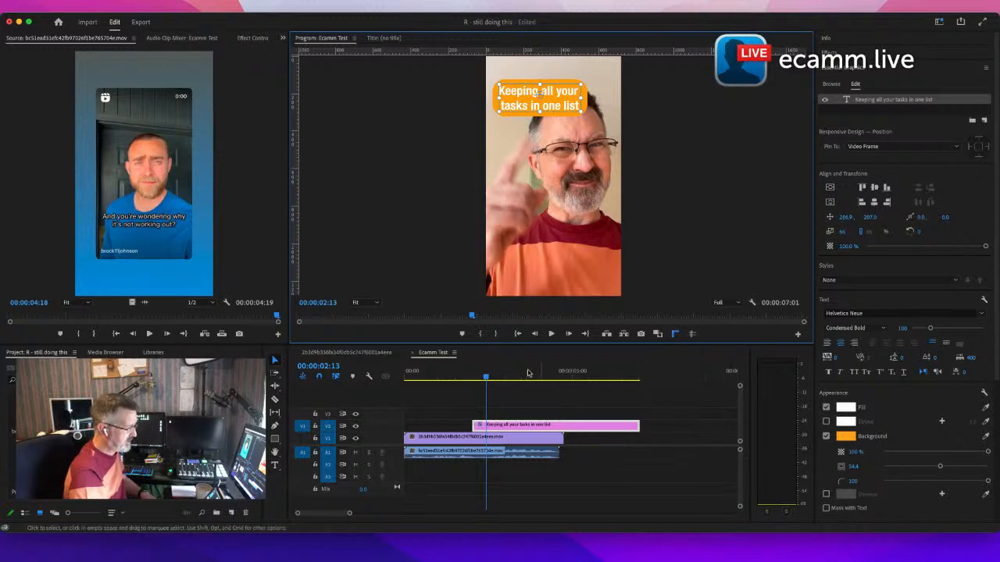
Step: Play the sequence from its start, and trim the title clip's end to match the end of the selfie video
left_click_drag(487, 380, 403, 380)
key("space")
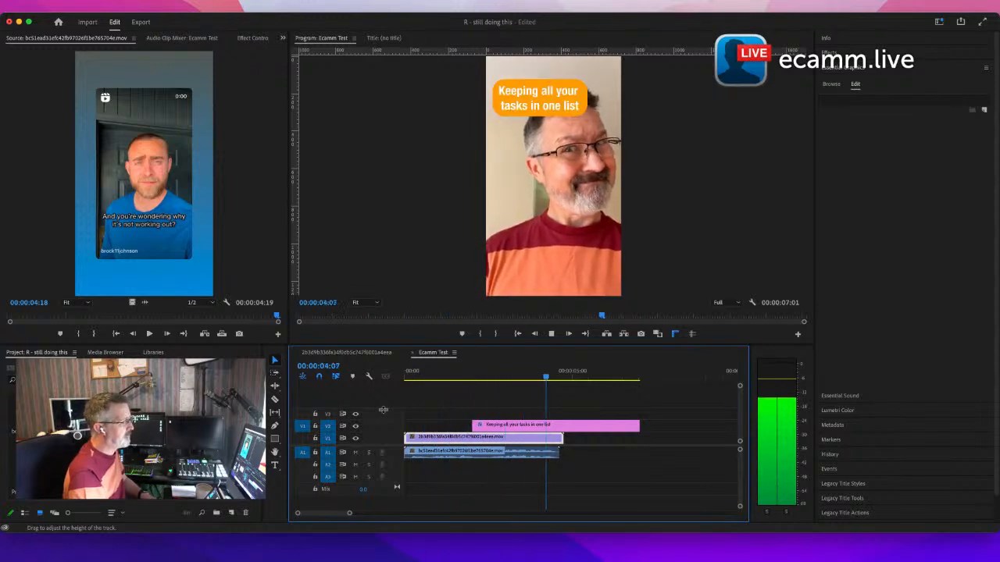
left_click(625, 425)
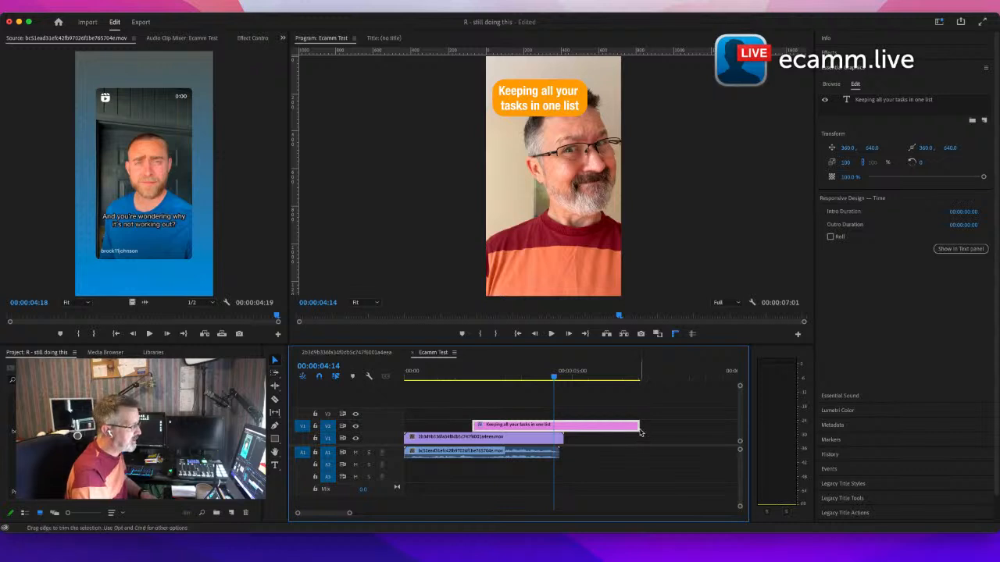
left_click_drag(638, 426, 563, 432)
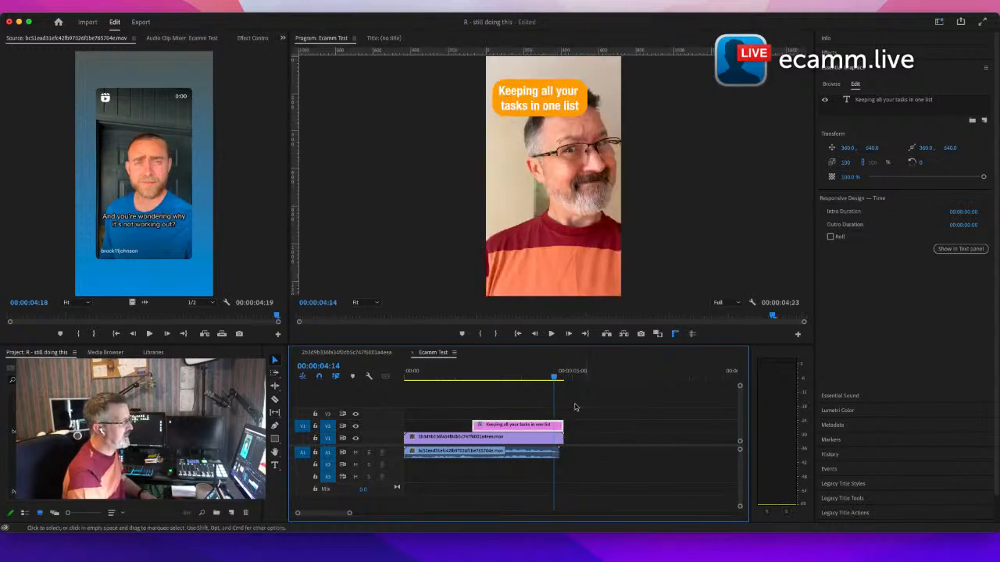
Step: Play the trimmed sequence from 00:00:00:00 to review the title's timing against the video and audio
left_click_drag(554, 375, 380, 408)
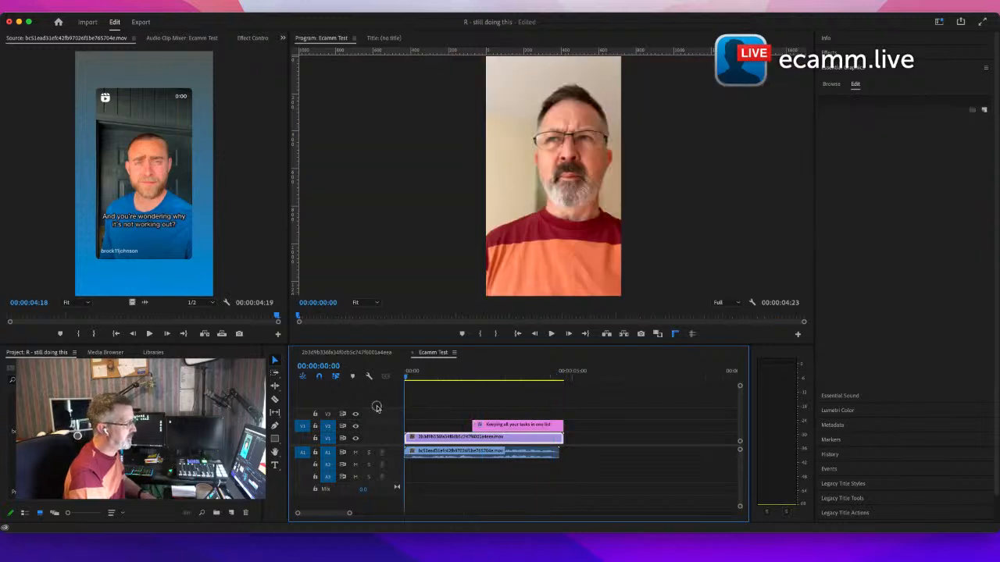
key("space")
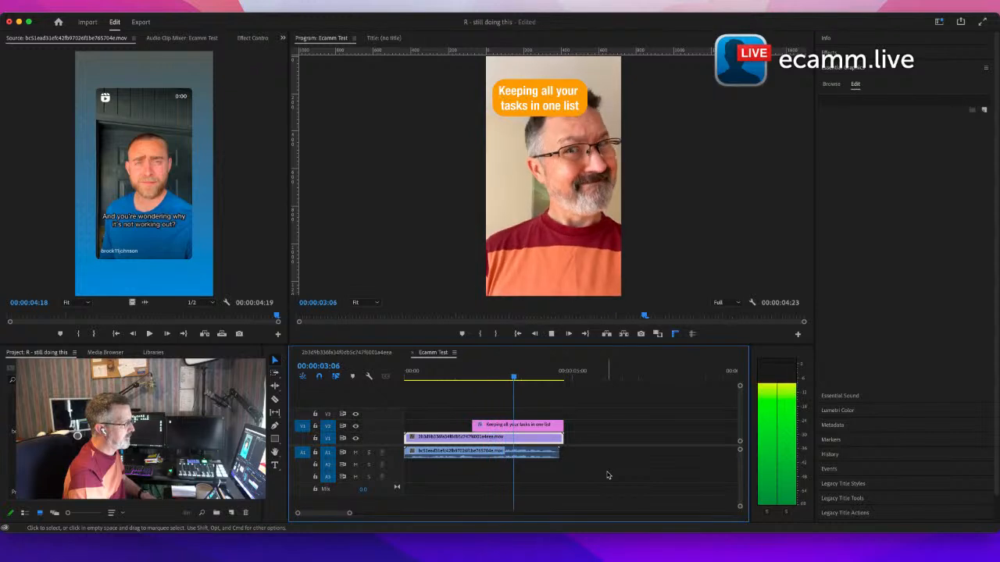
key("space")
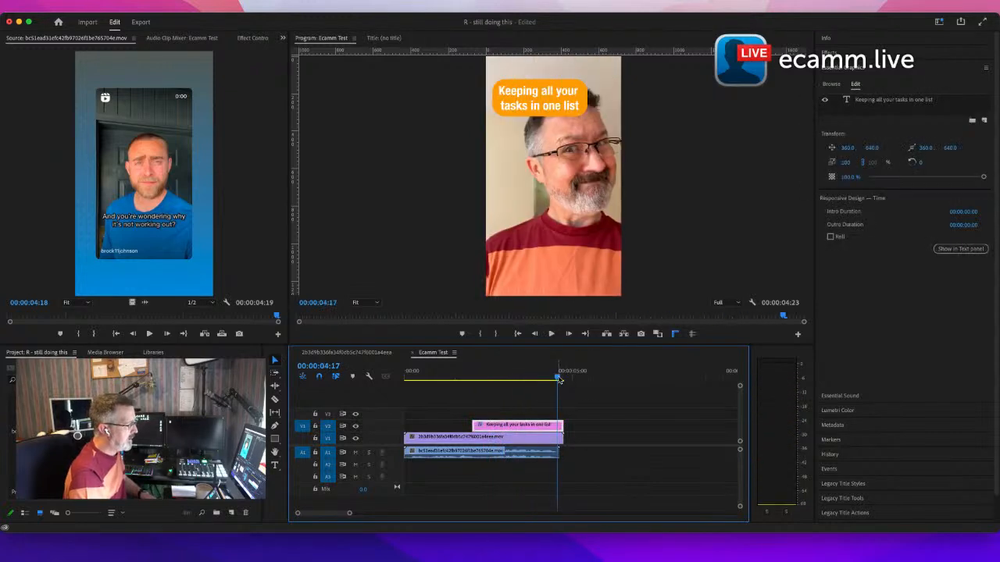
Step: Scrub to 00:00:01:23 in the Ecamm Test sequence and extend the title clip's start back to that frame
left_click_drag(559, 382, 463, 409)
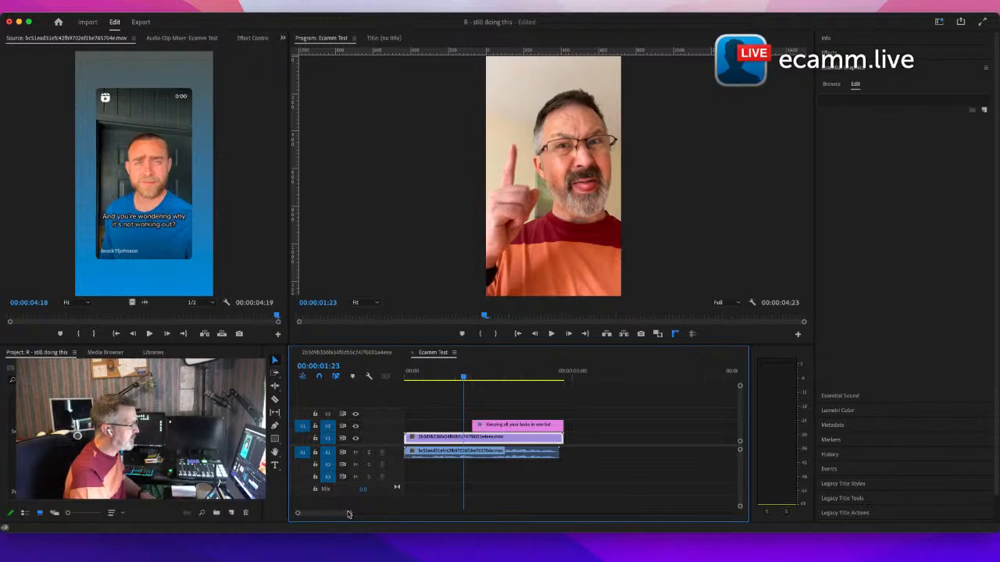
left_click_drag(348, 514, 331, 514)
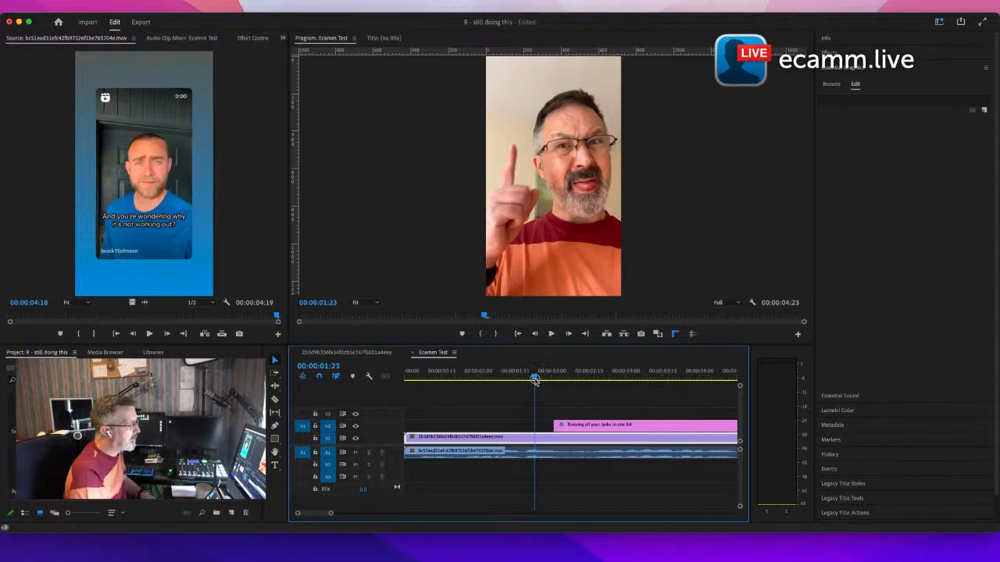
left_click_drag(535, 379, 544, 382)
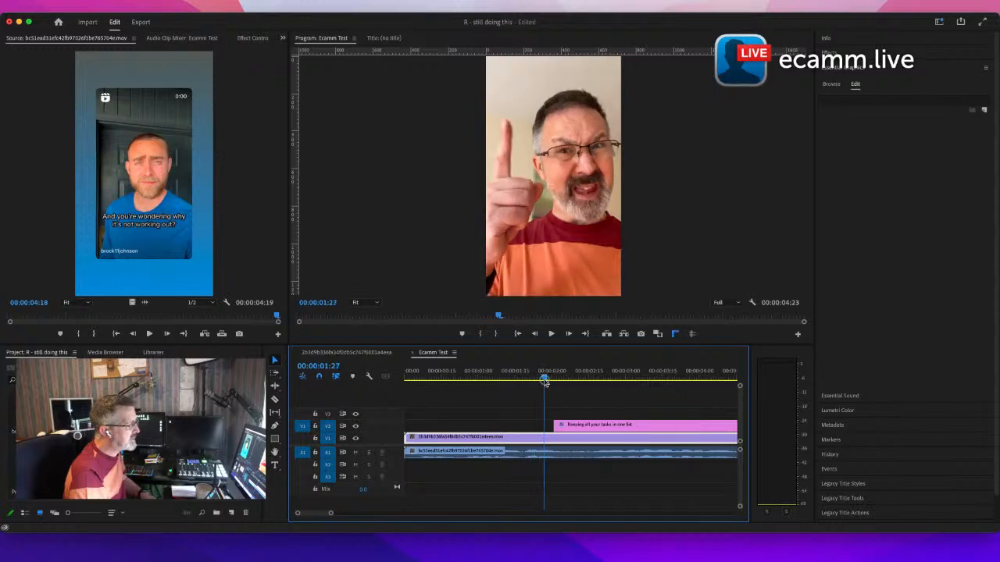
left_click_drag(545, 381, 534, 381)
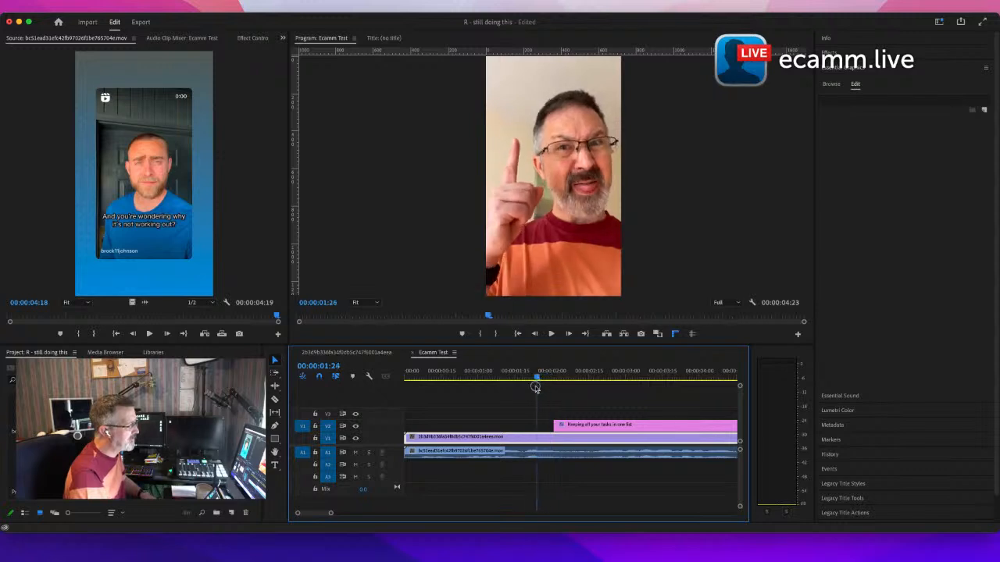
left_click_drag(557, 430, 539, 430)
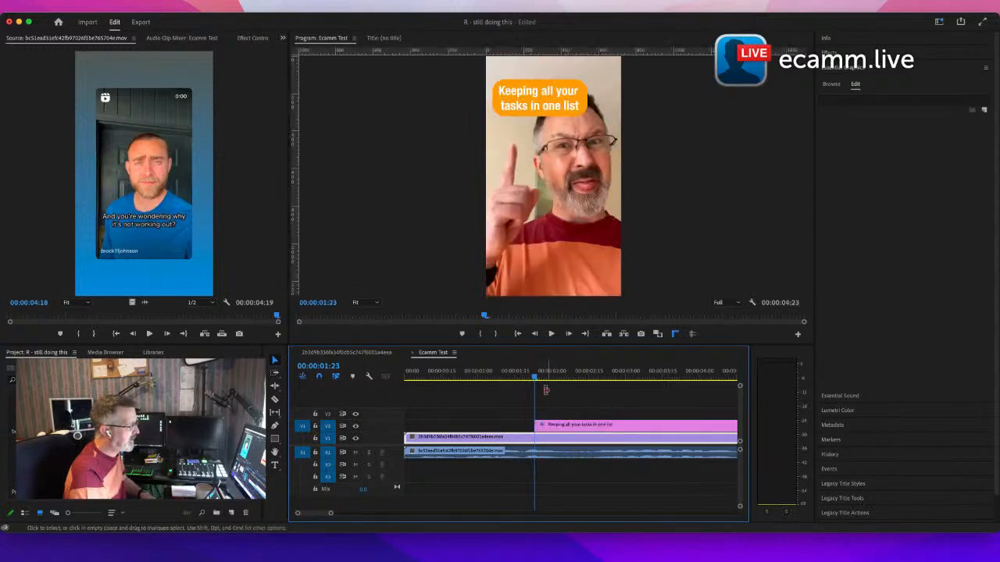
Step: Play the sequence from 00:00:01:08 and again from its start to review when the title appears
left_click_drag(534, 381, 496, 390)
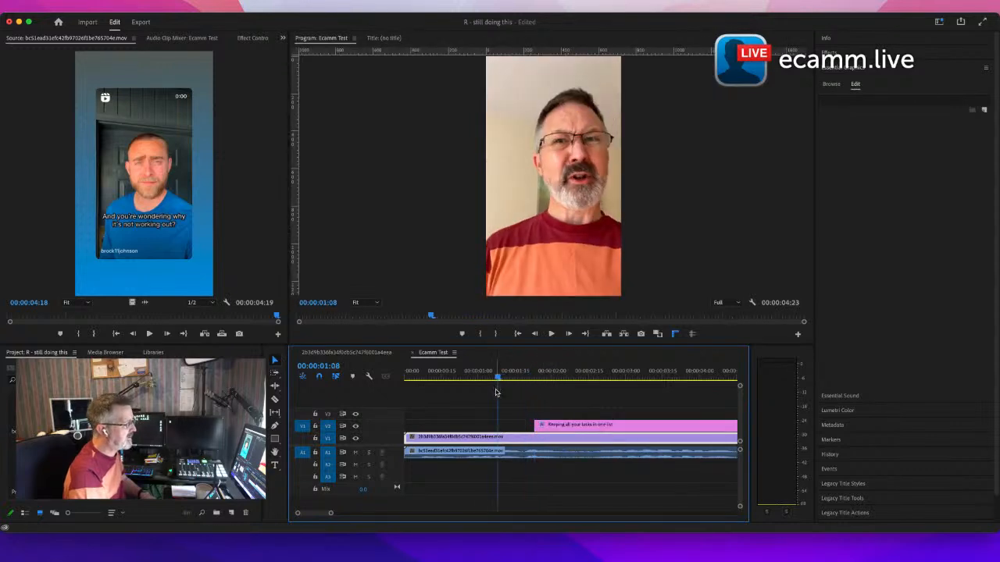
key("space")
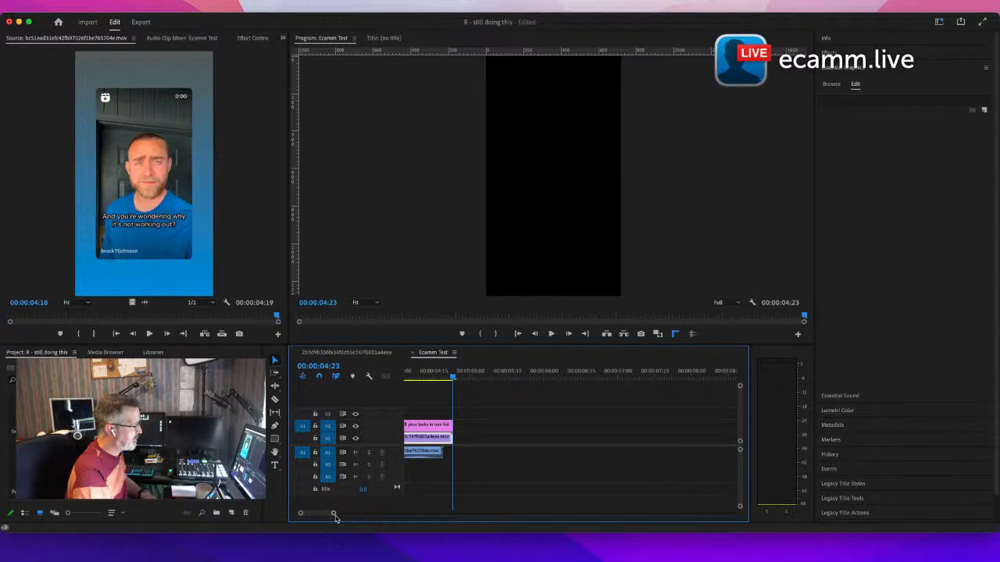
left_click_drag(335, 516, 382, 517)
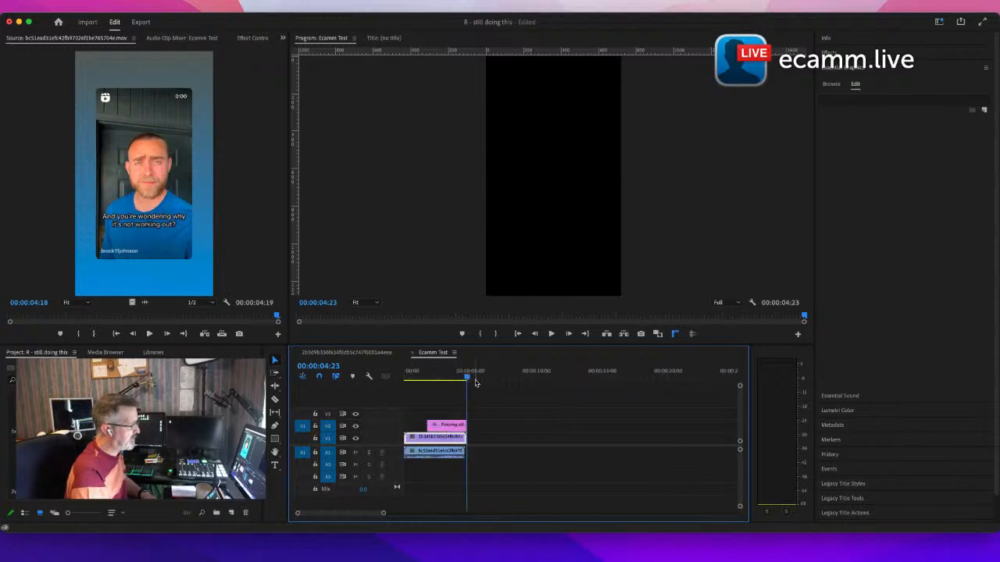
key("Home")
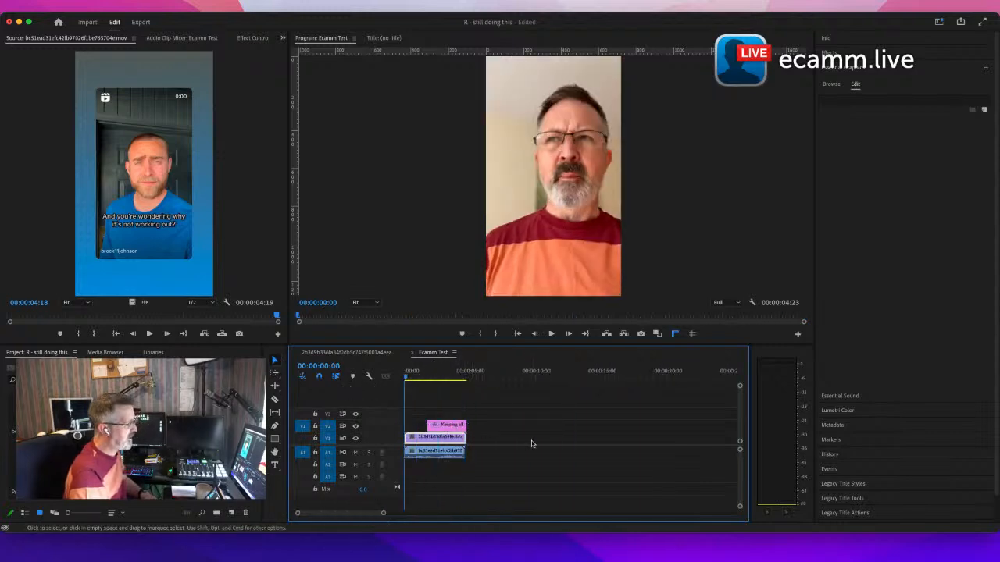
key("space")
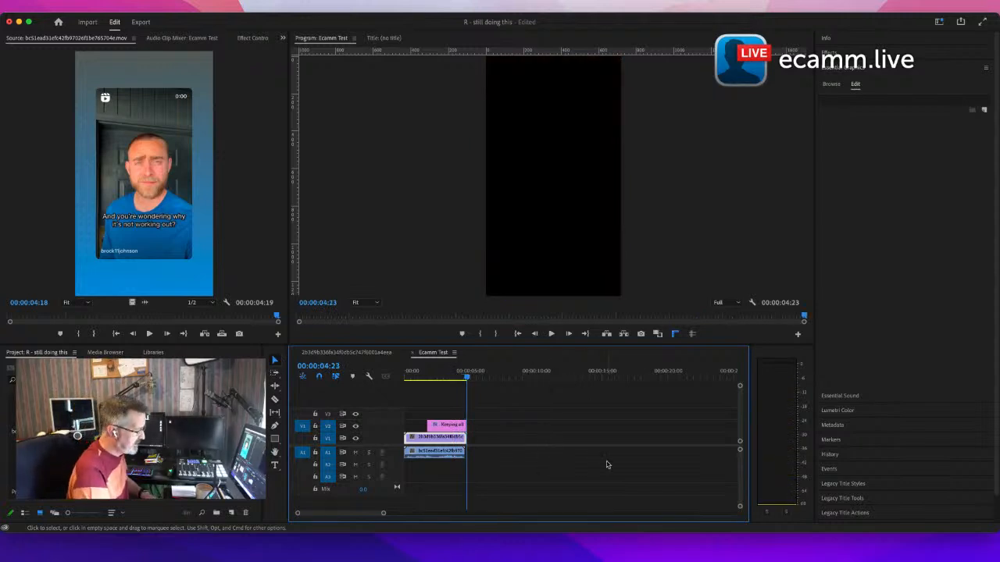
Step: Examine the ProDUCtivity end card and its graphic layers in the finished reel's sequence, and return to the Ecamm Test sequence
left_click(329, 356)
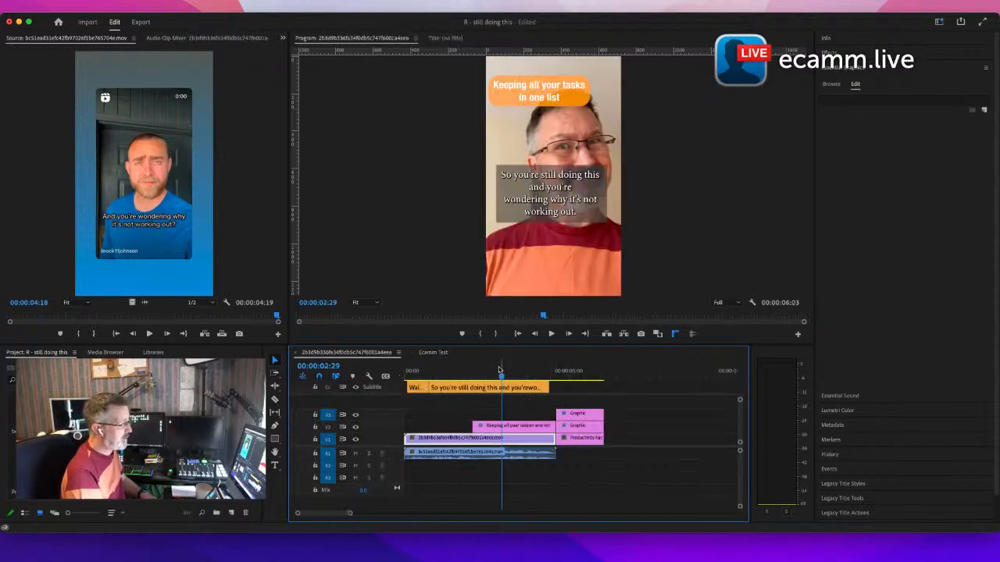
left_click(575, 390)
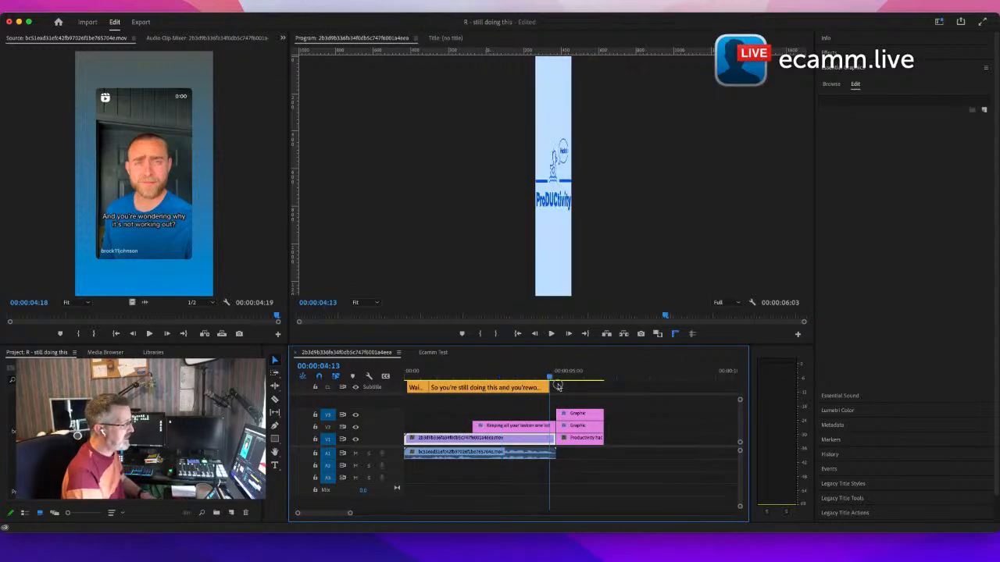
mouse_move(575, 391)
left_mouse_down()
mouse_move(551, 395)
mouse_move(585, 395)
mouse_move(523, 407)
mouse_move(577, 397)
left_mouse_up()
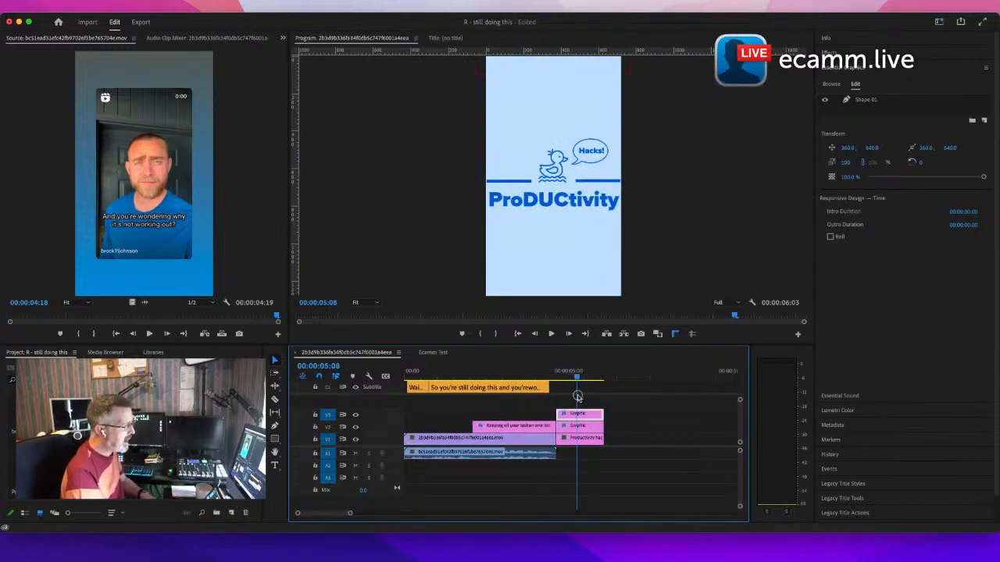
left_click_drag(578, 397, 494, 407)
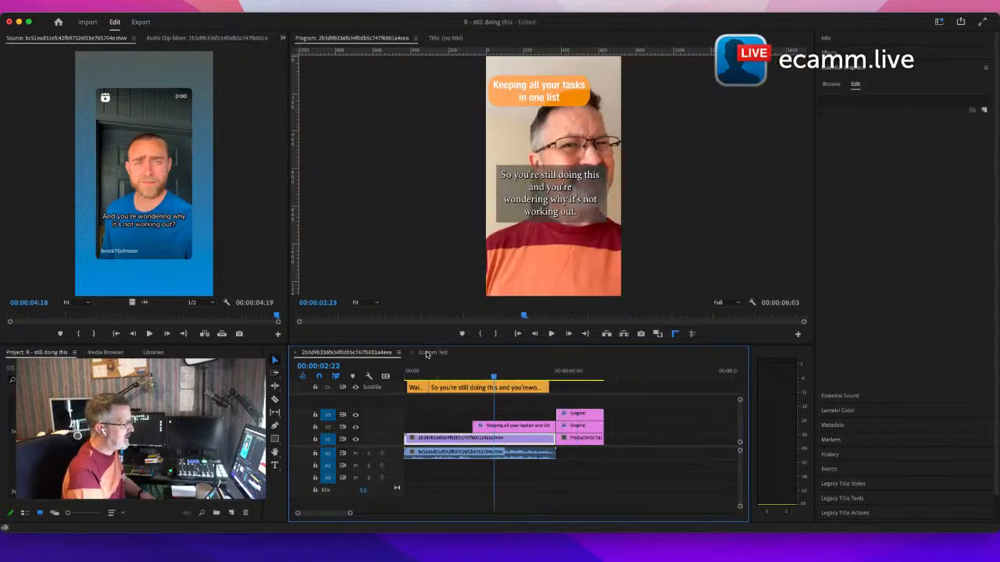
left_click(431, 352)
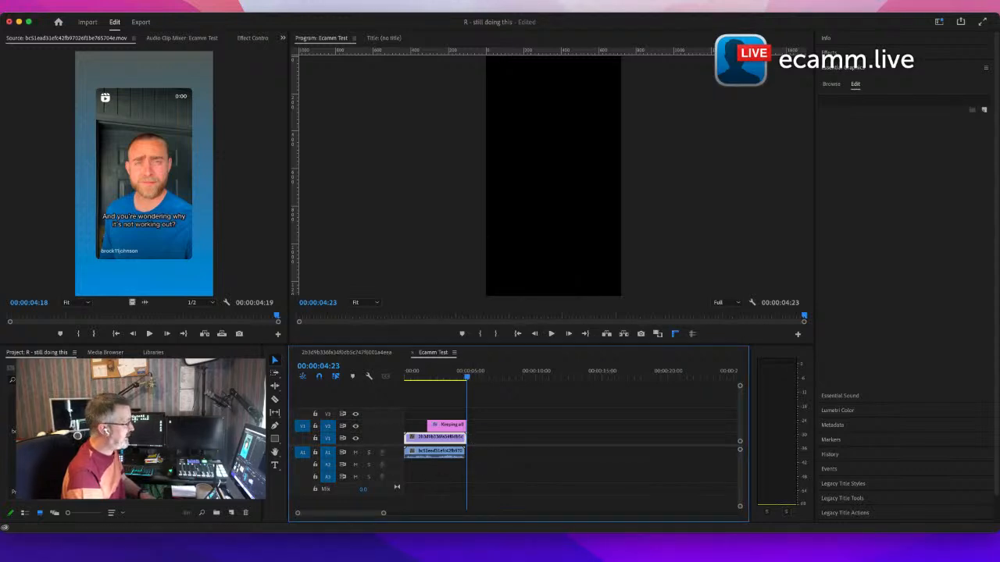
Step: Place the Productivity hacks image on V1 directly after the selfie video and play through it to check the framing
left_click_drag(55, 469, 473, 440)
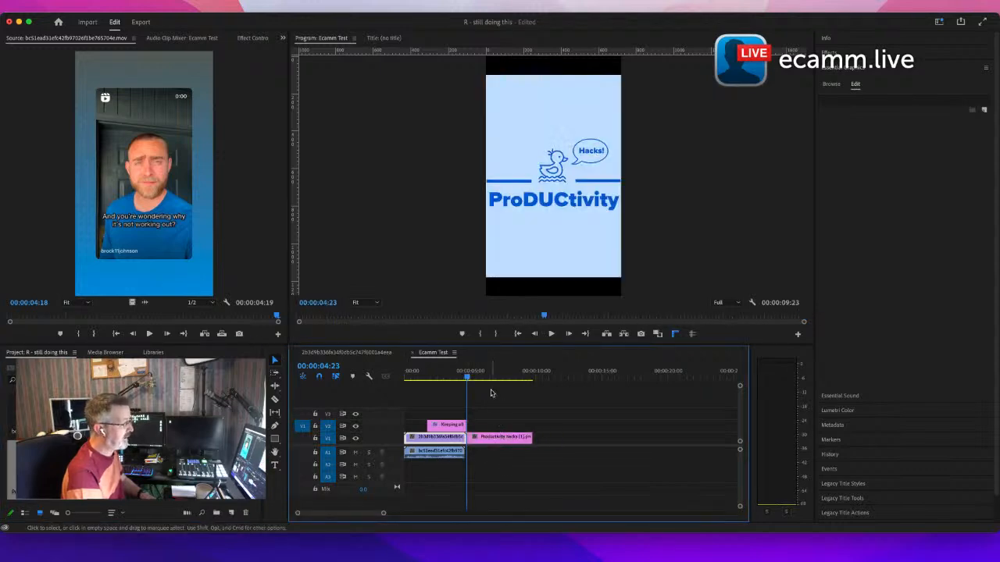
key("space")
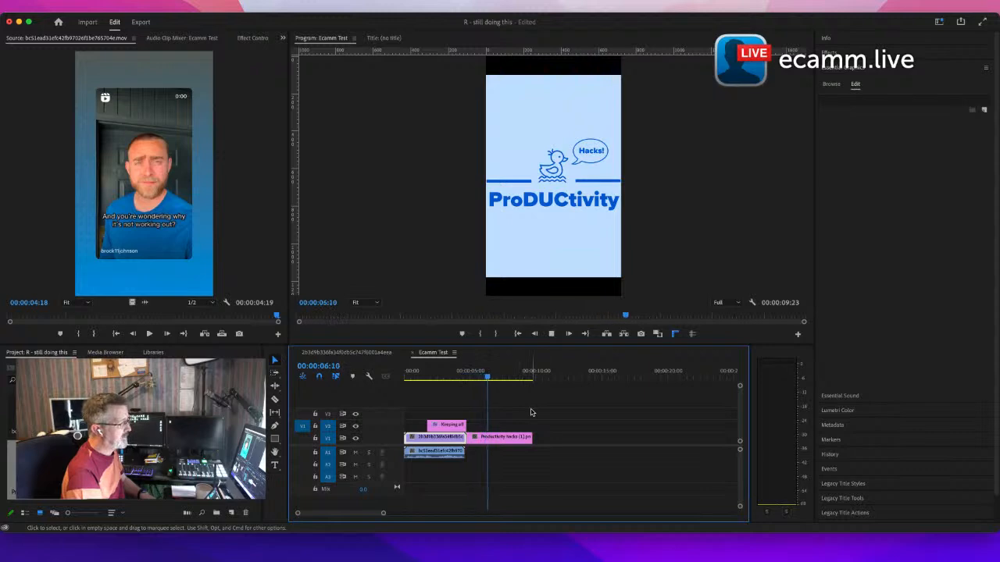
key("space")
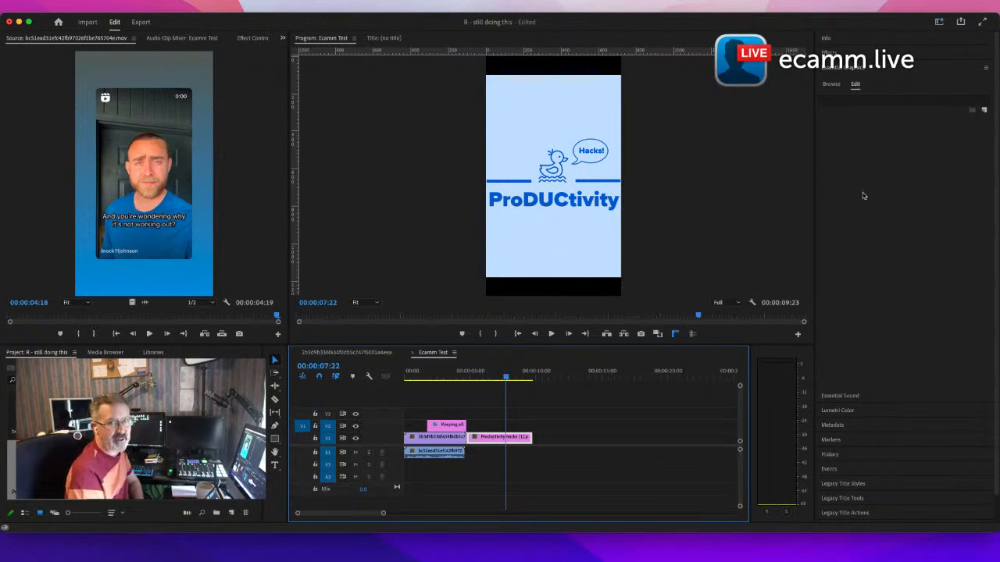
Step: Add a 774 by 272 rectangle covering the frame's lower black band, and align its V2 clip with the Productivity hacks image clip
left_click(984, 112)
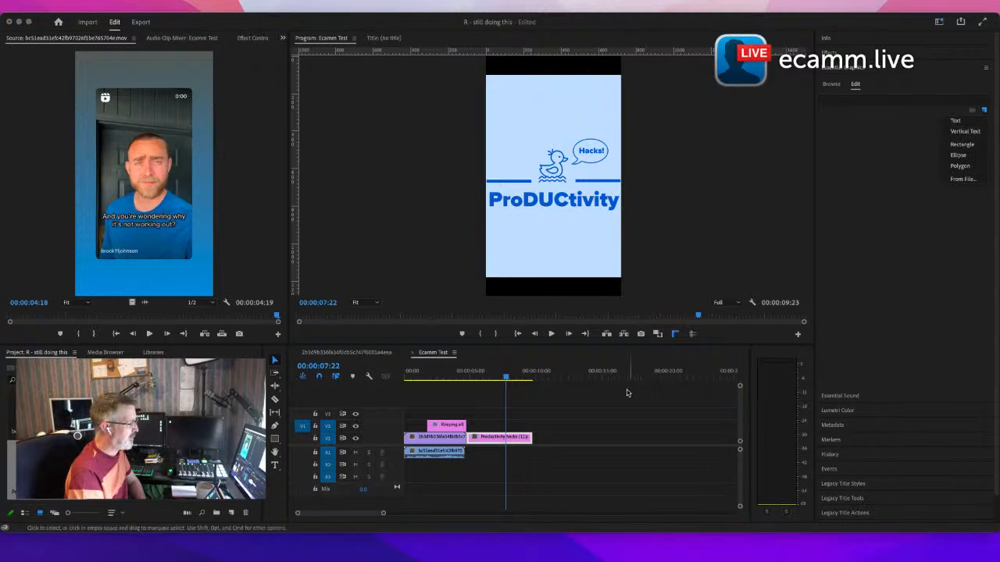
left_click(547, 427)
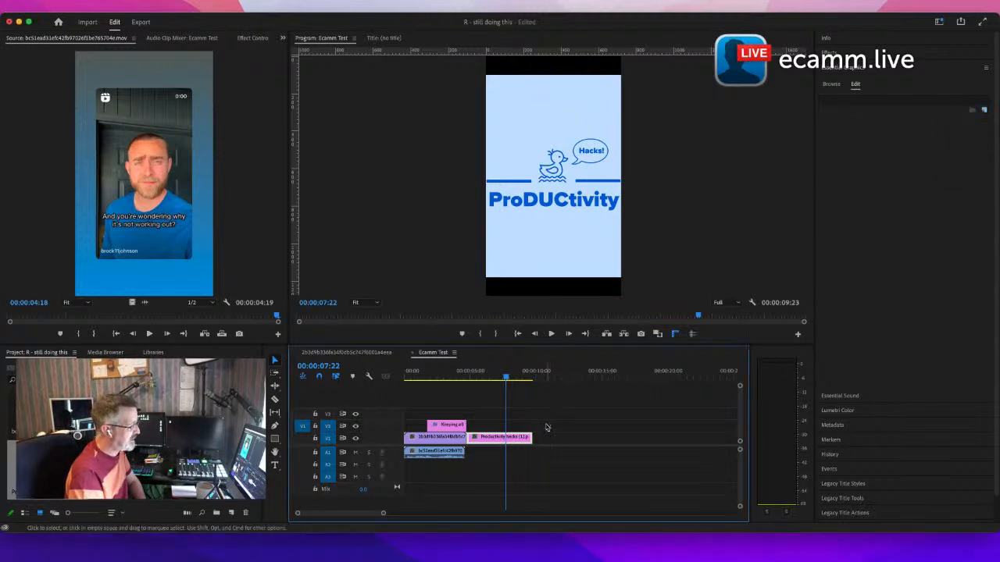
left_click(985, 112)
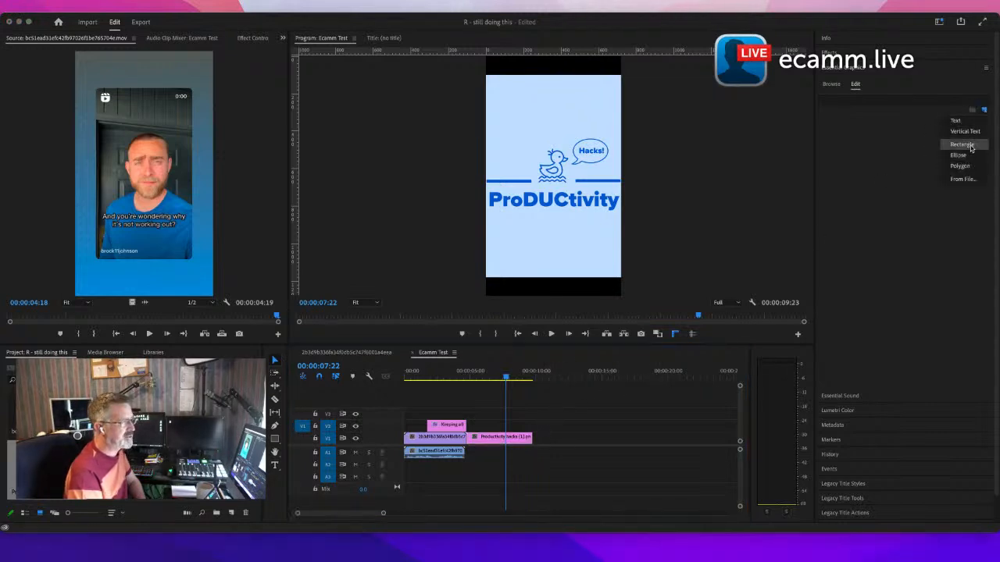
left_click(962, 145)
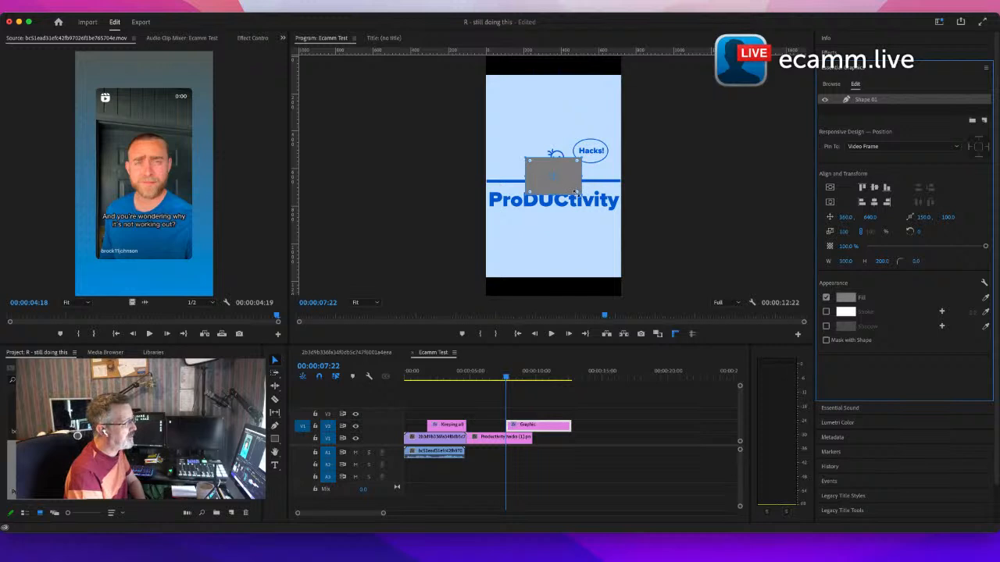
left_click_drag(575, 193, 581, 279)
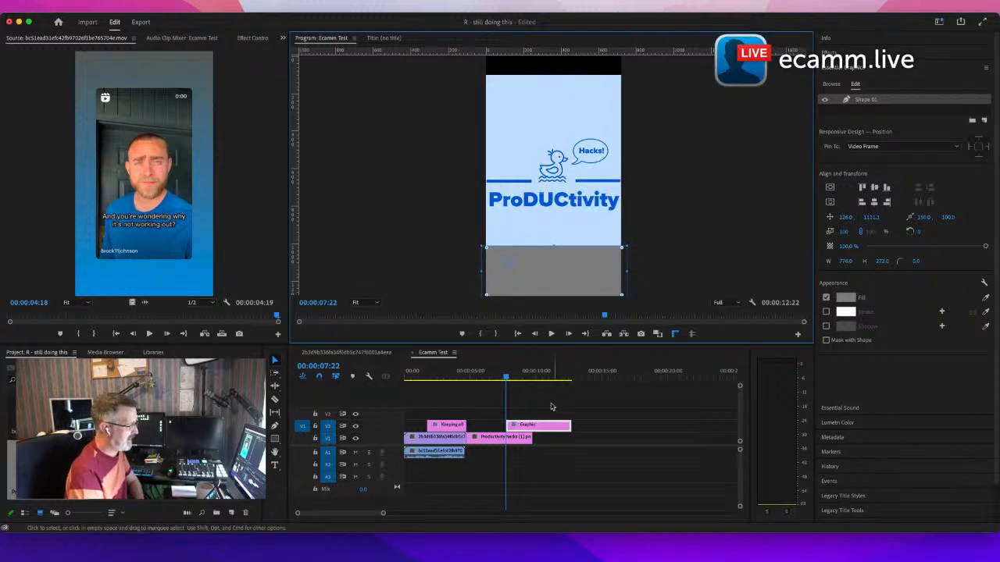
left_click_drag(537, 426, 496, 425)
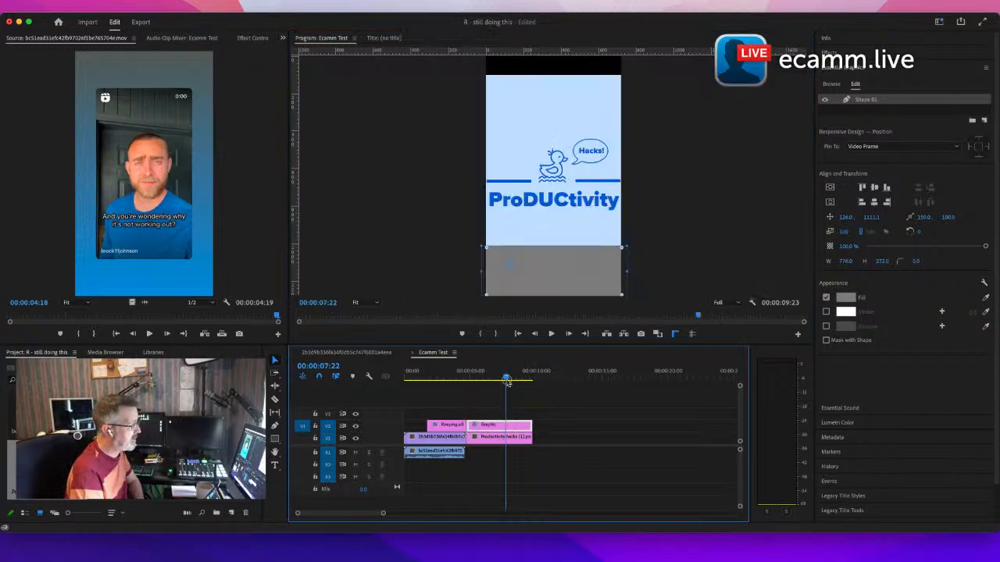
left_click_drag(507, 377, 494, 378)
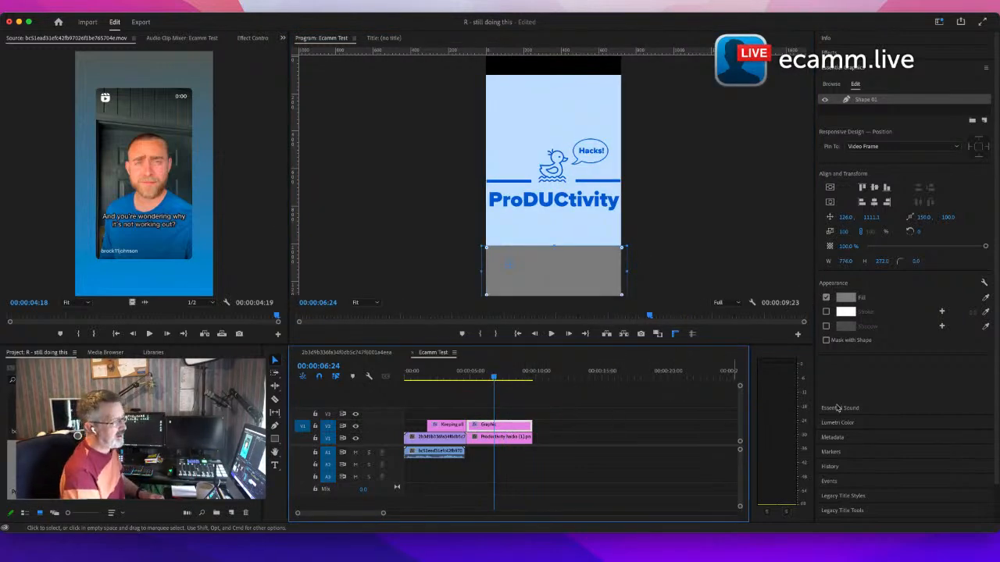
Step: Fill the rectangle with the light blue sampled from the end card's background, and check it both deselected and selected
left_click(985, 298)
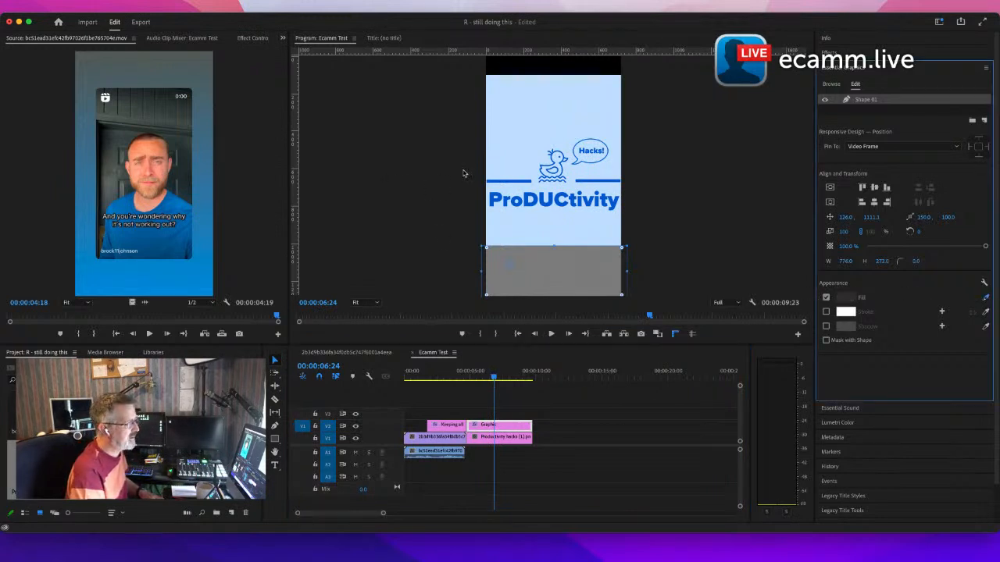
left_click(519, 154)
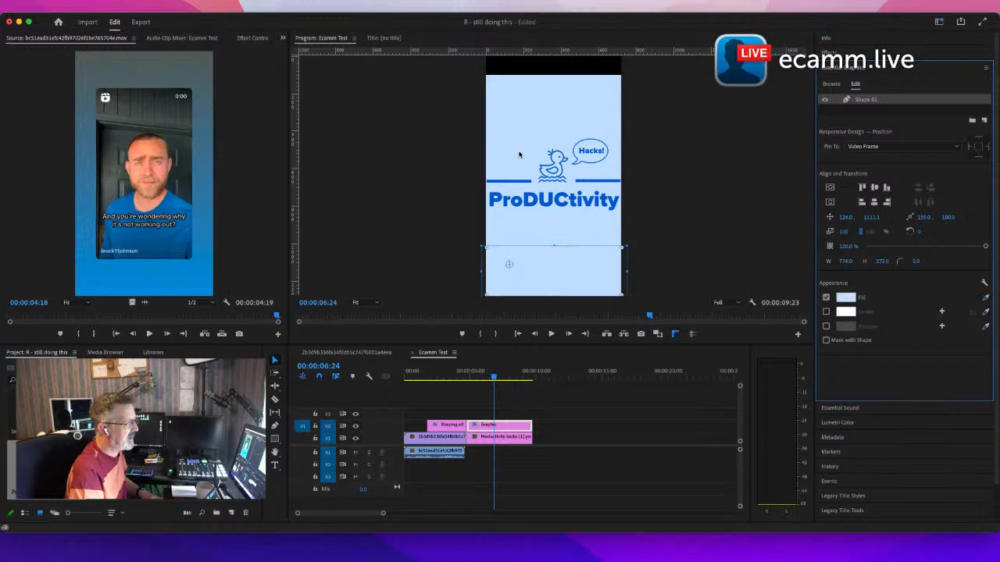
left_click(677, 195)
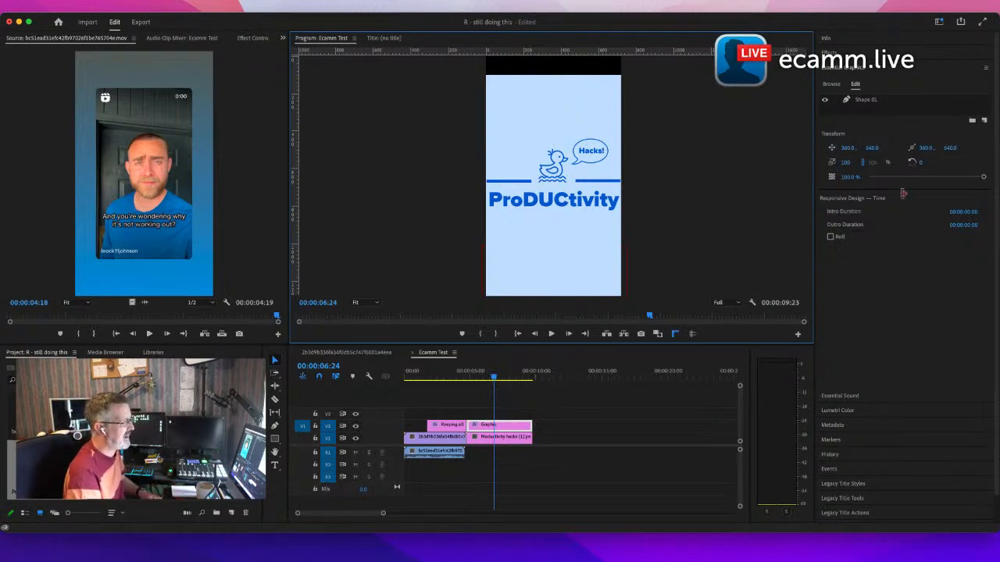
left_click(845, 99)
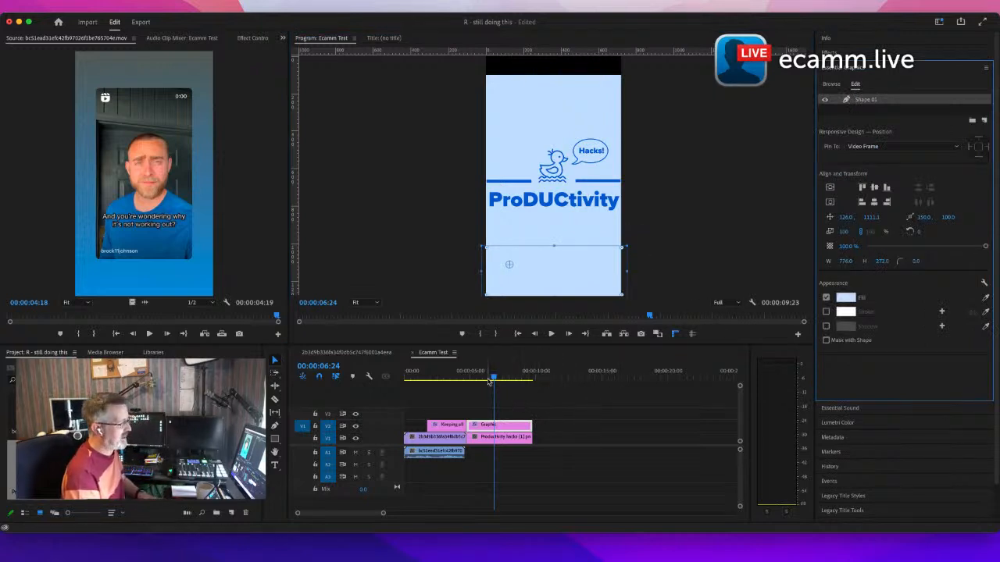
Step: Copy the rectangle clip onto V3 above the original, and move the copied shape up to cover the frame's upper black band
left_click_drag(495, 381, 548, 380)
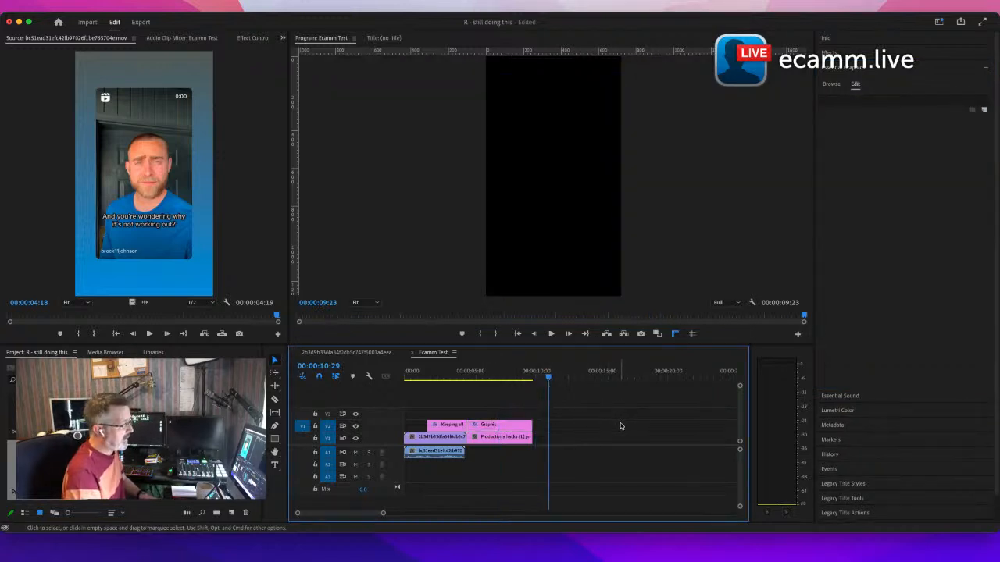
left_click(488, 430)
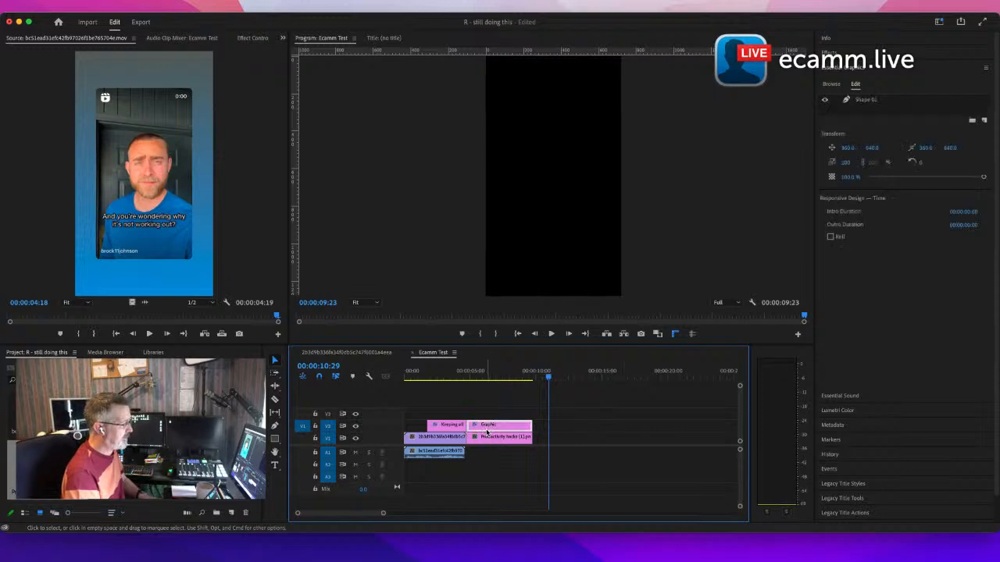
left_click(555, 430)
key("super+v")
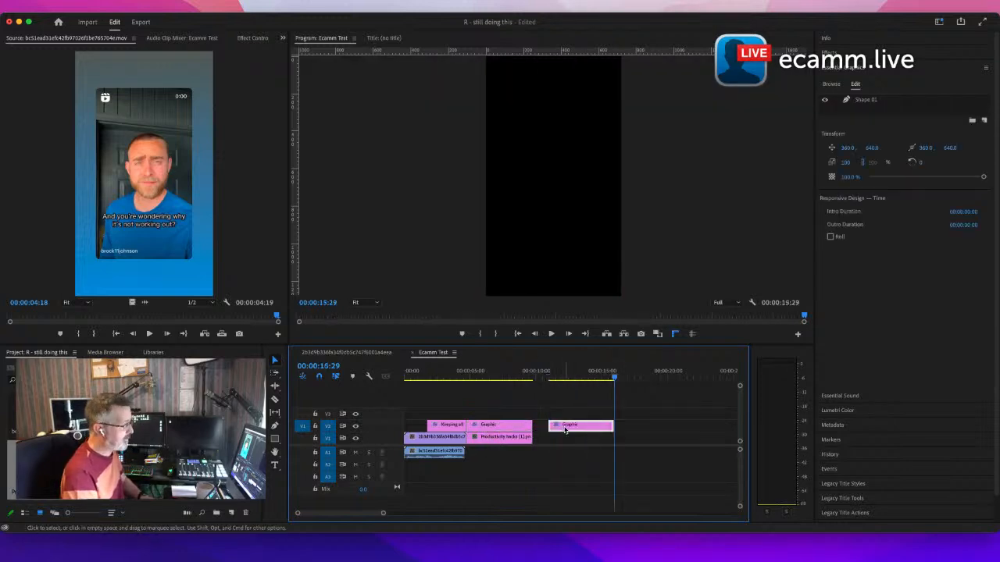
left_click_drag(569, 427, 484, 414)
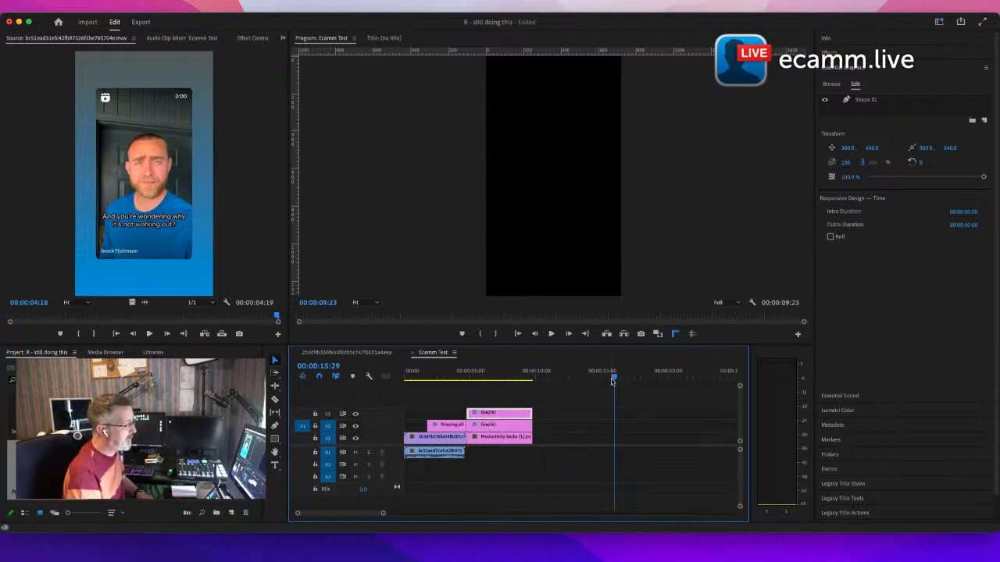
left_click_drag(614, 380, 509, 379)
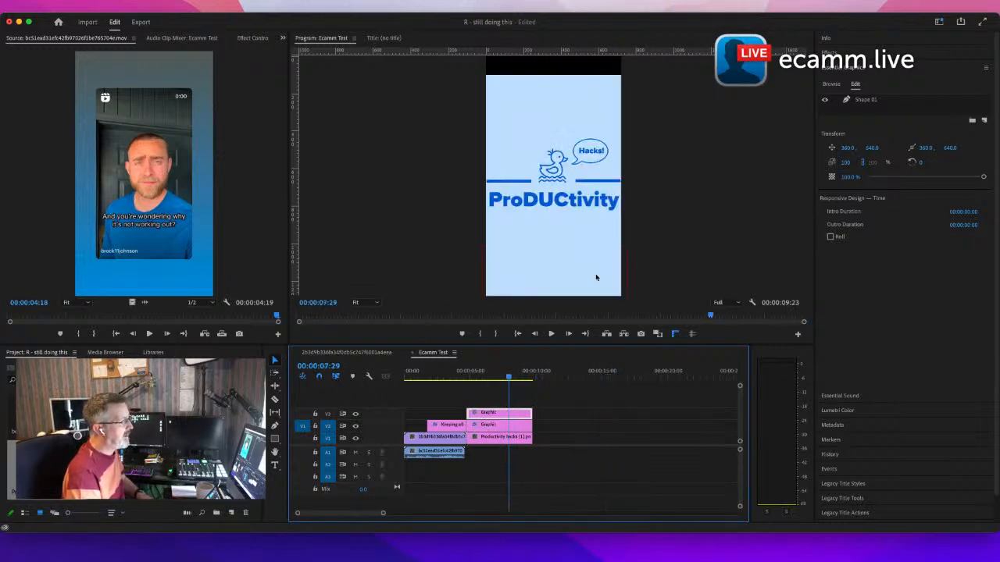
left_click_drag(584, 279, 583, 69)
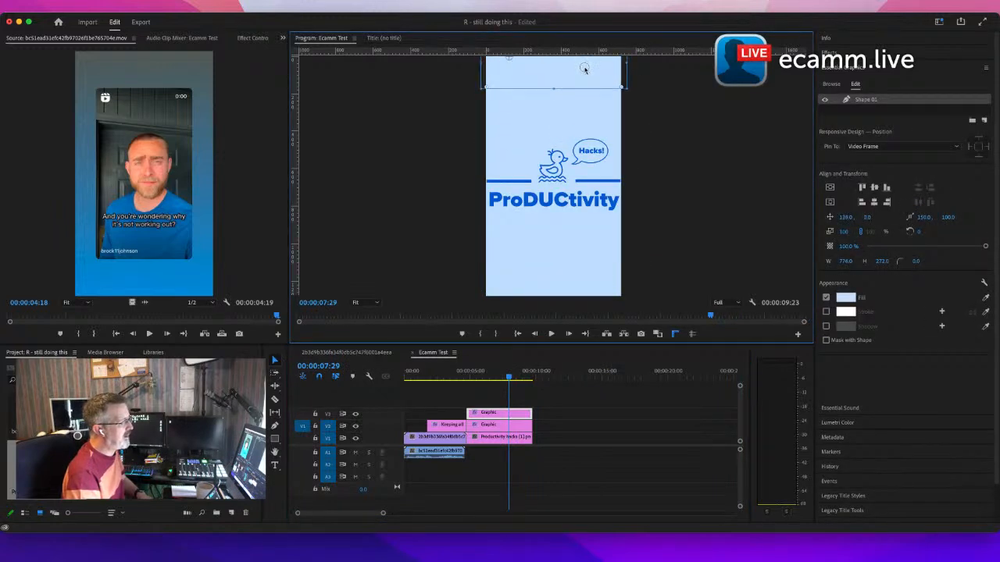
Step: Scale the Productivity hacks image on V1 down to 73
left_click(712, 181)
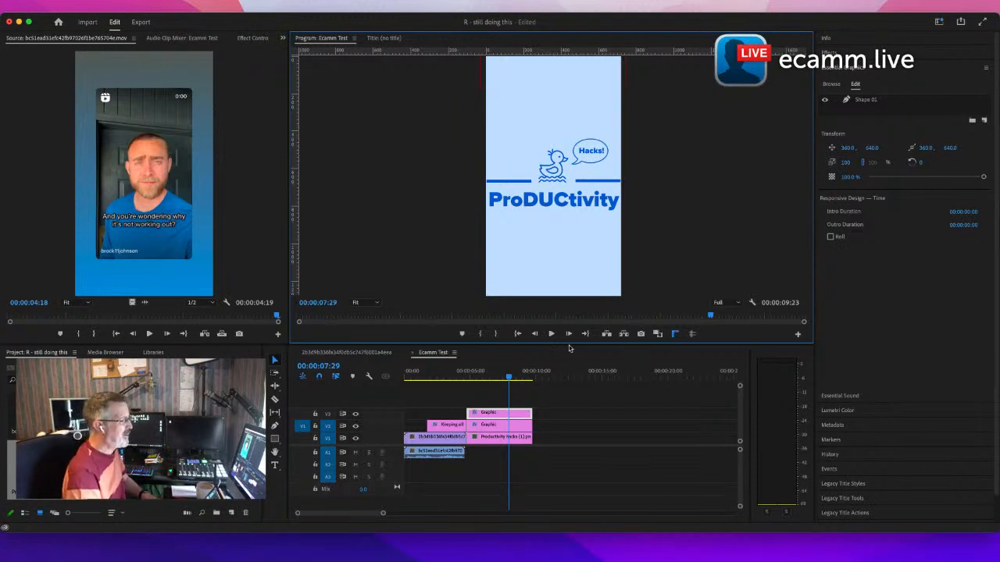
left_click(556, 435)
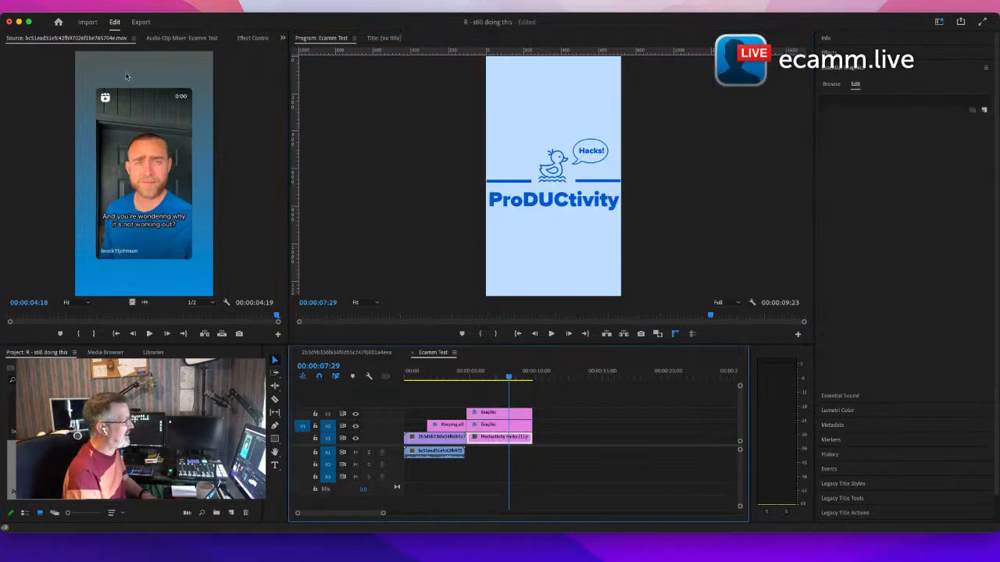
left_click(251, 38)
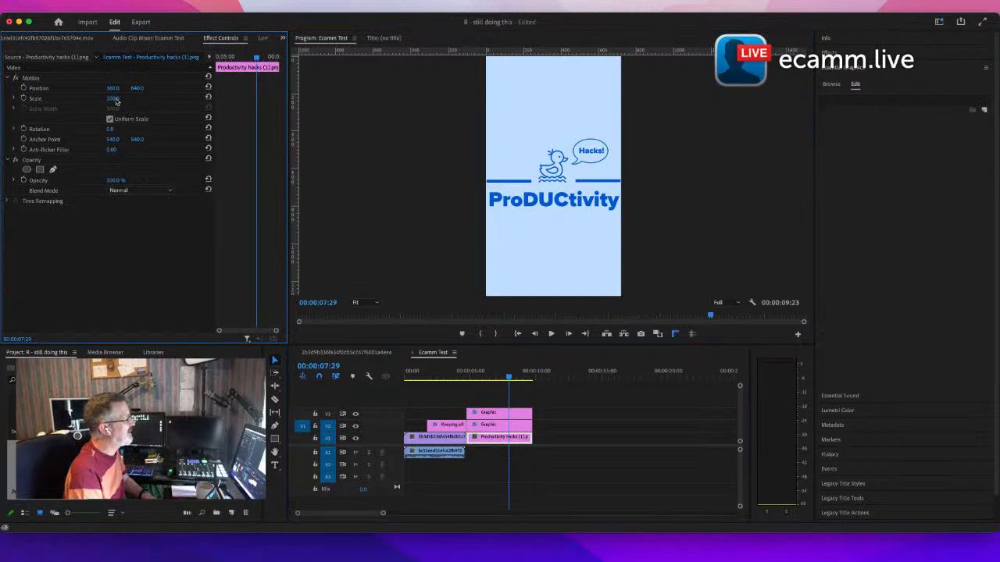
left_click_drag(113, 102, 113, 100)
Step: Move the Productivity hacks image up in the frame to a vertical position of 598
left_click(522, 154)
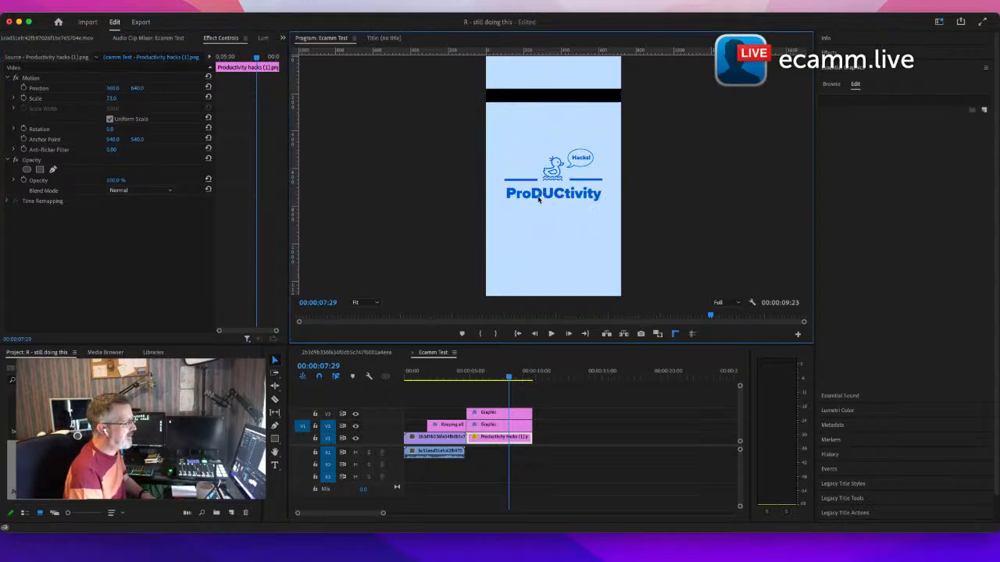
left_click(539, 178)
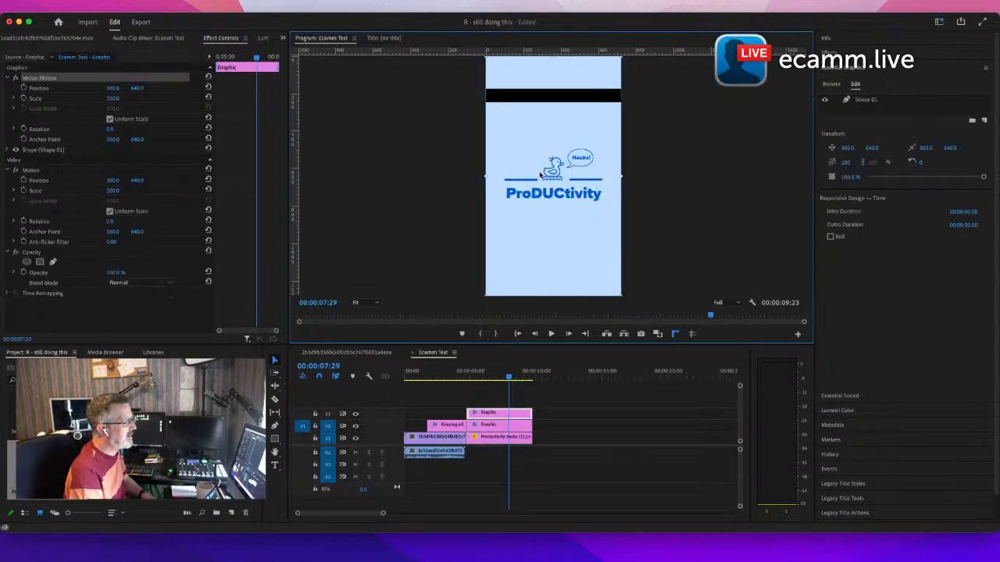
mouse_move(539, 175)
left_mouse_down()
mouse_move(539, 164)
mouse_move(539, 175)
left_mouse_up()
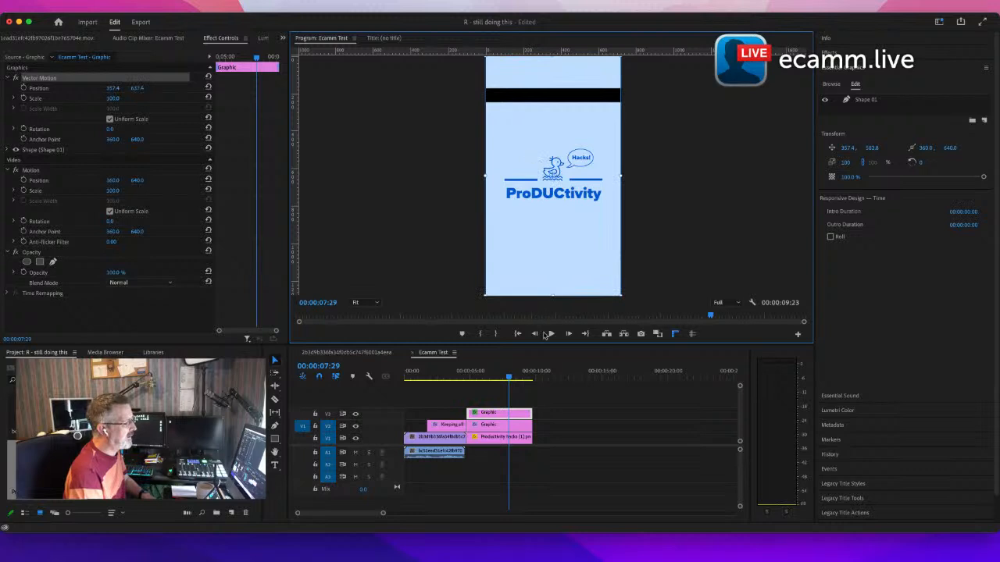
left_click(493, 437)
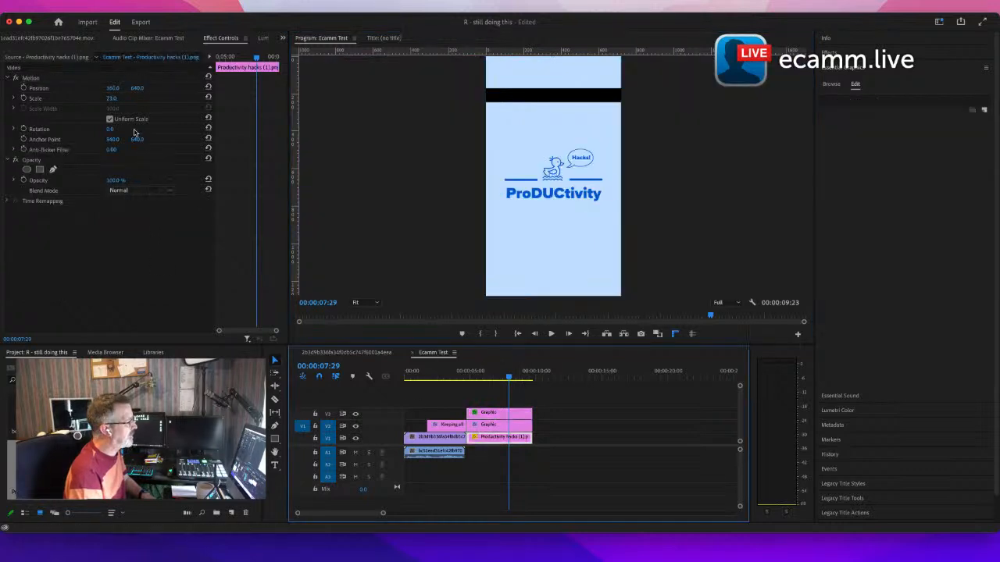
left_click(145, 89)
left_click_drag(144, 88, 145, 88)
Step: Extend the V3 rectangle downward and the V2 rectangle upward to cover the black strips above and below the end card
left_click(518, 86)
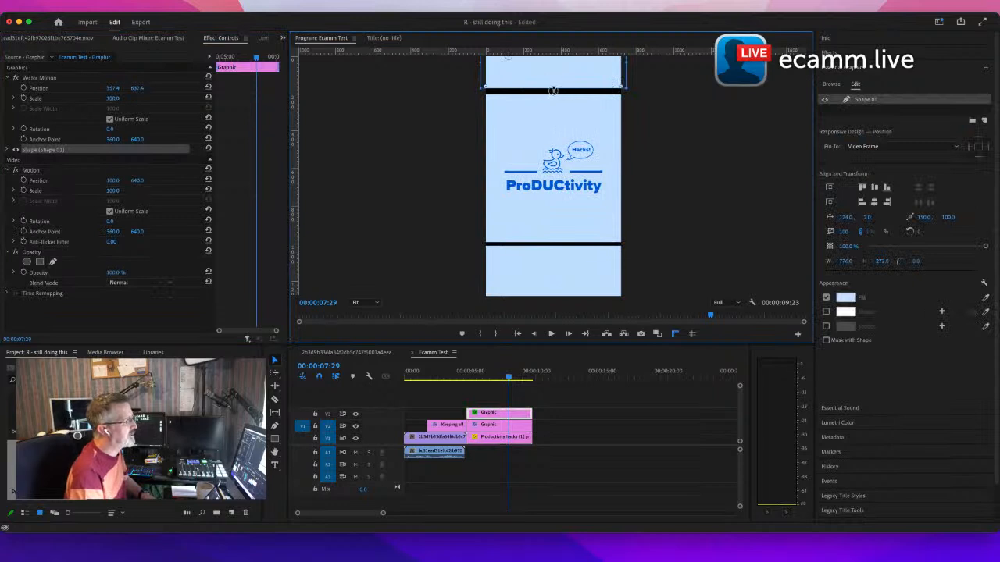
left_click_drag(553, 90, 552, 99)
left_click(570, 288)
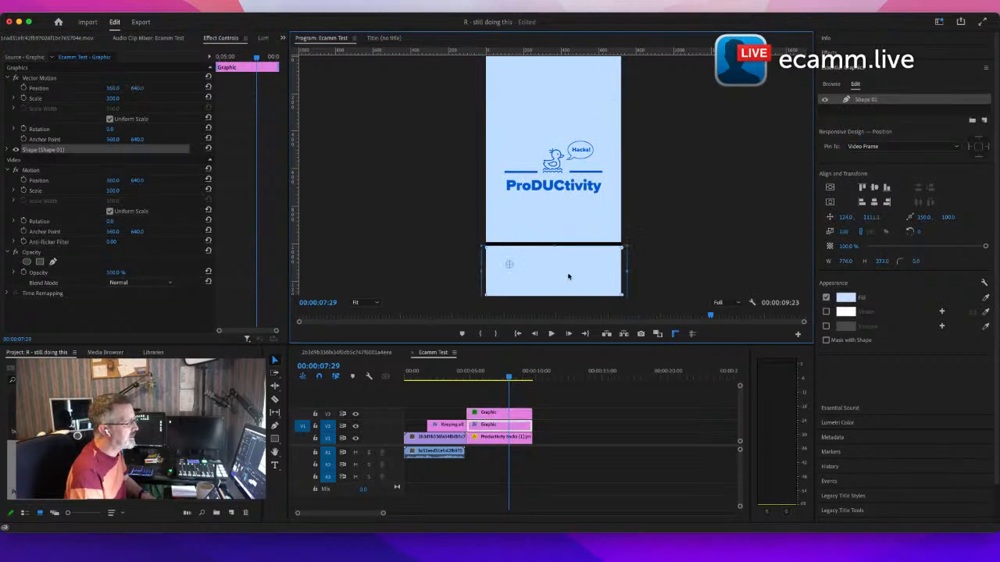
left_click_drag(555, 246, 555, 237)
left_click(690, 234)
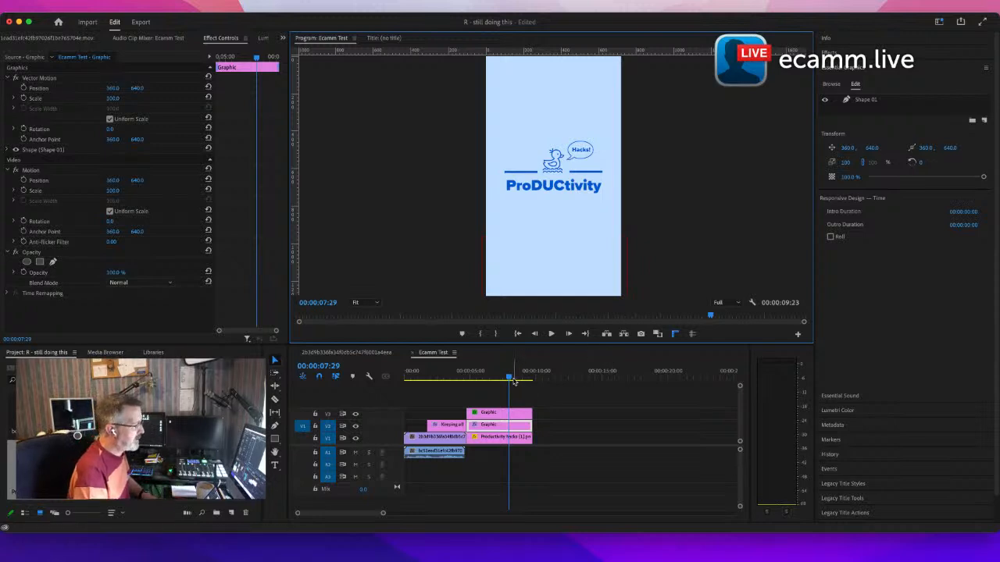
Step: Turn on Scale keyframing for the Productivity hacks image at its start, 00:00:04:24
left_click_drag(508, 379, 467, 400)
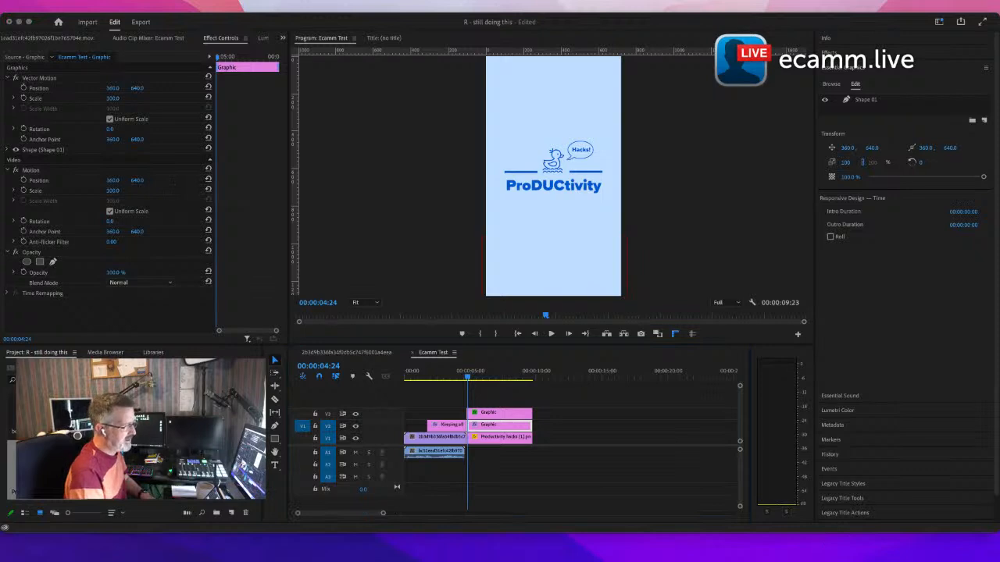
left_click(710, 491)
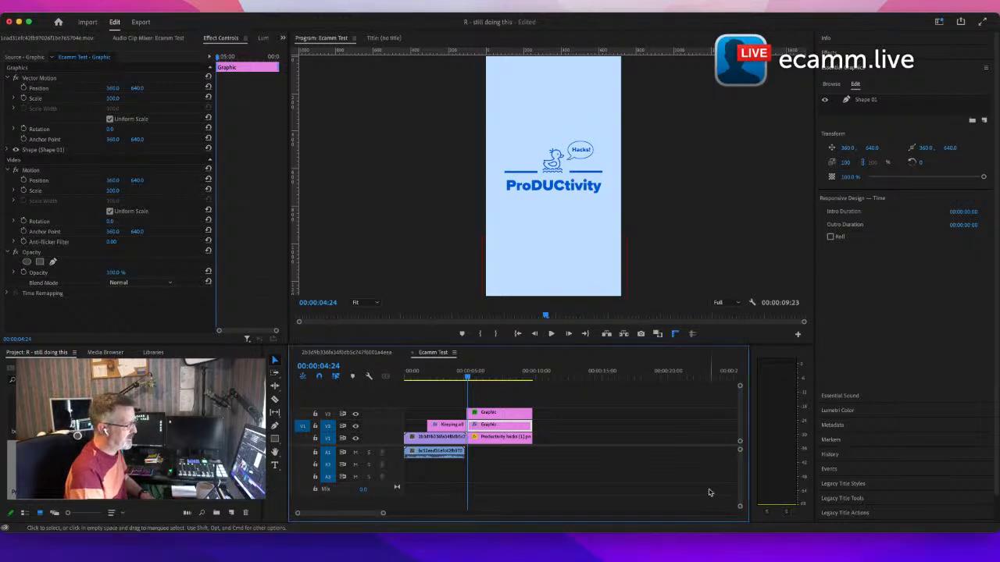
left_click(492, 439)
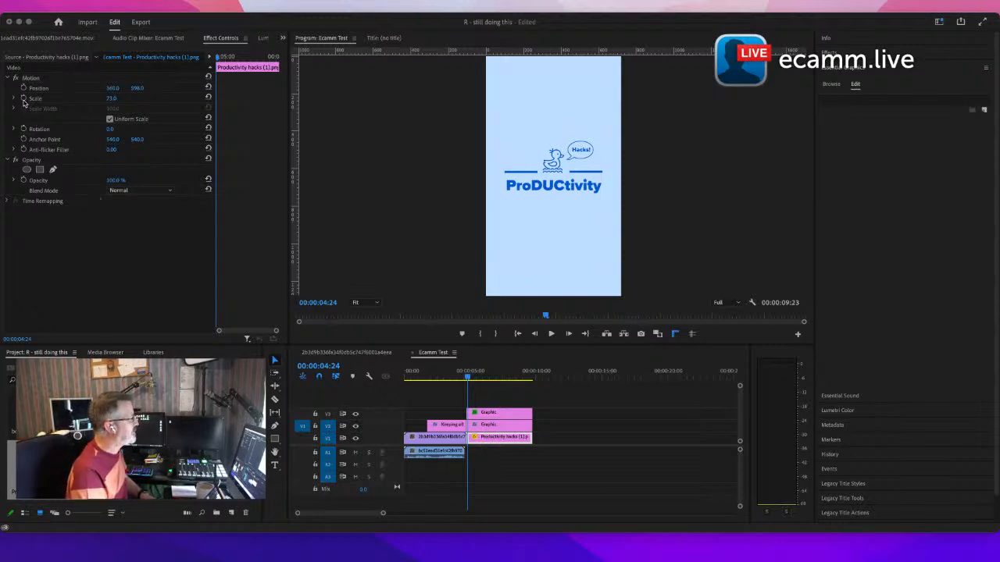
left_click(23, 100)
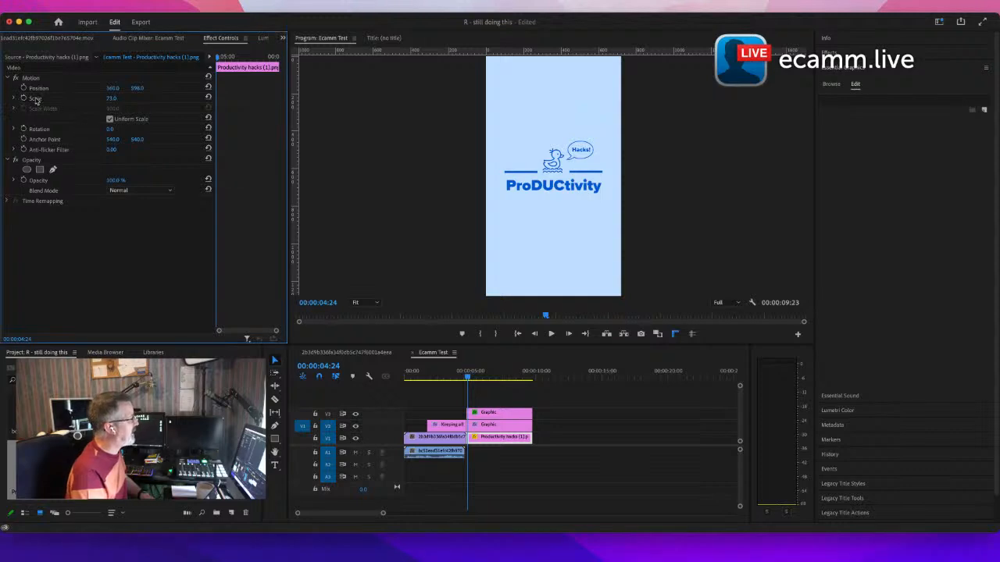
left_click(25, 99)
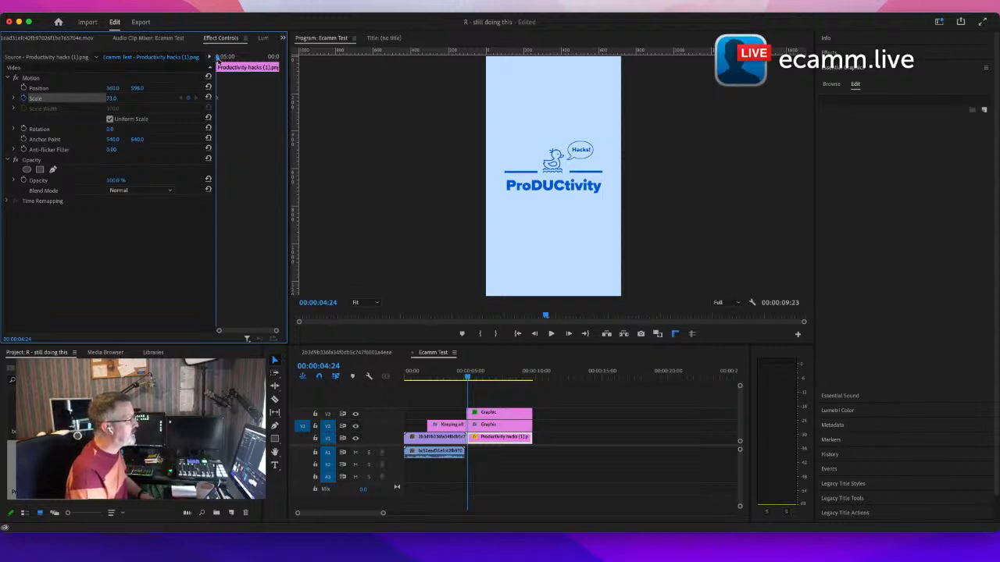
Step: Add a Scale keyframe of 100 at 00:00:08:01 on the Productivity hacks image, and play the zoom through from the selfie video
left_click_drag(218, 59, 260, 72)
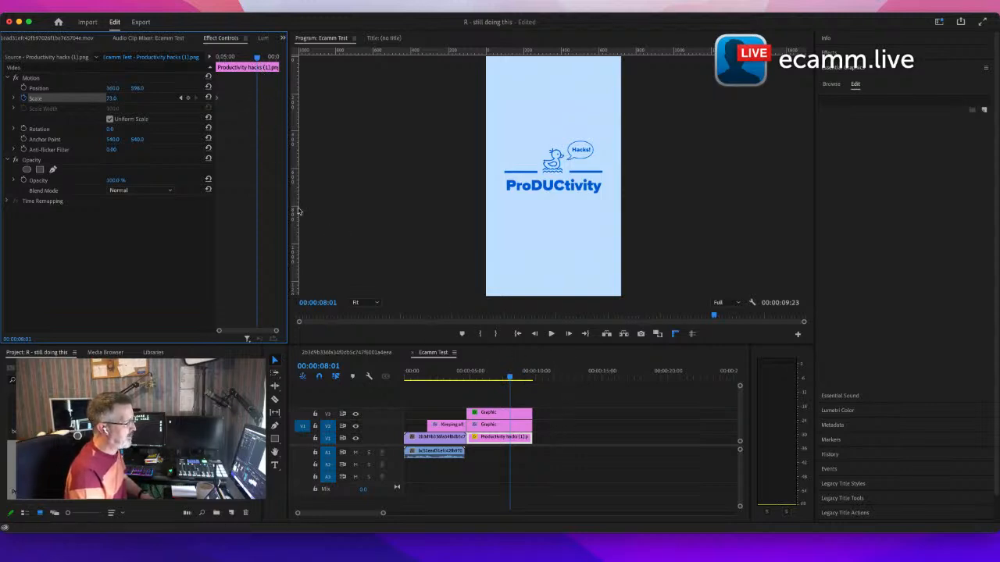
left_click(115, 99)
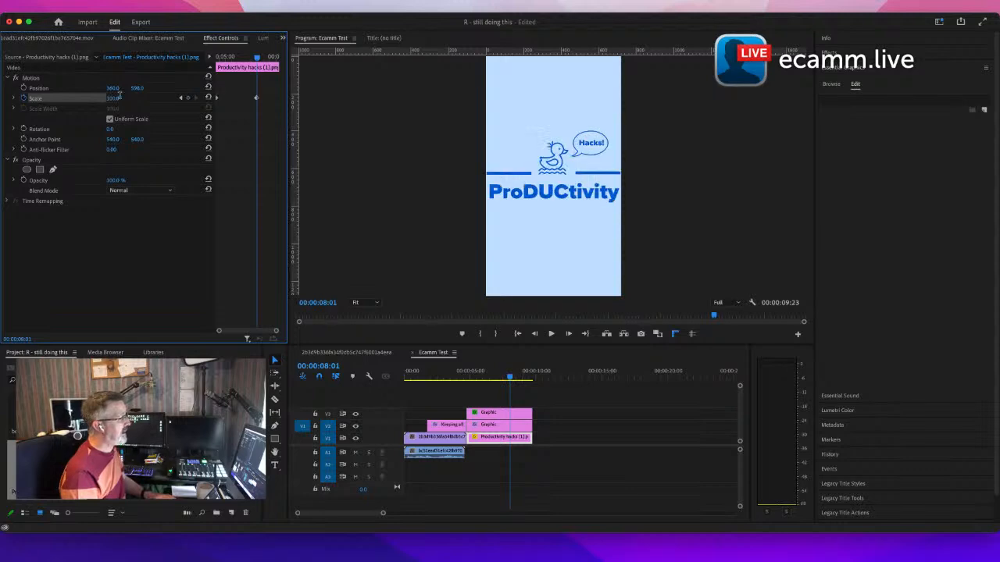
key("Return")
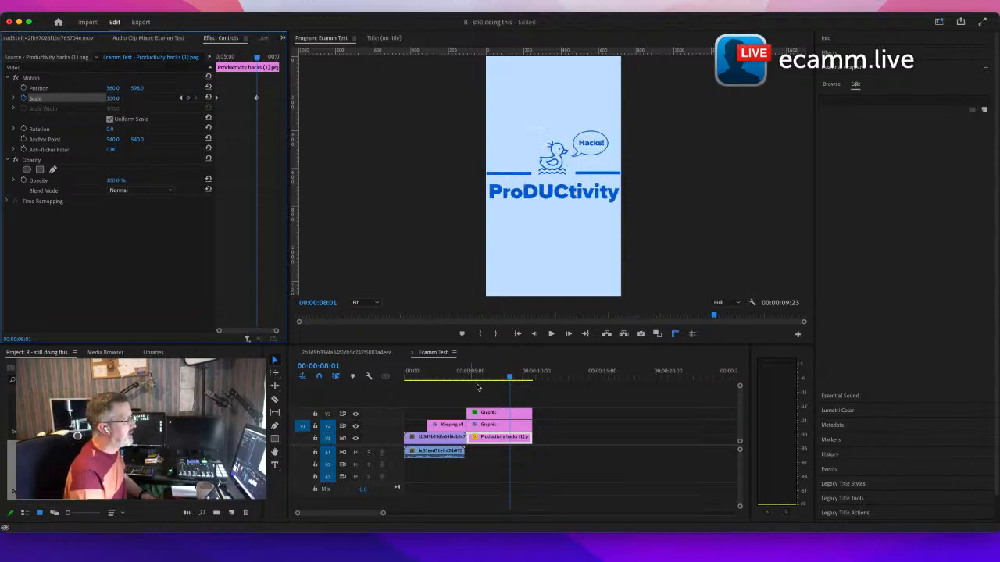
left_click_drag(511, 381, 460, 380)
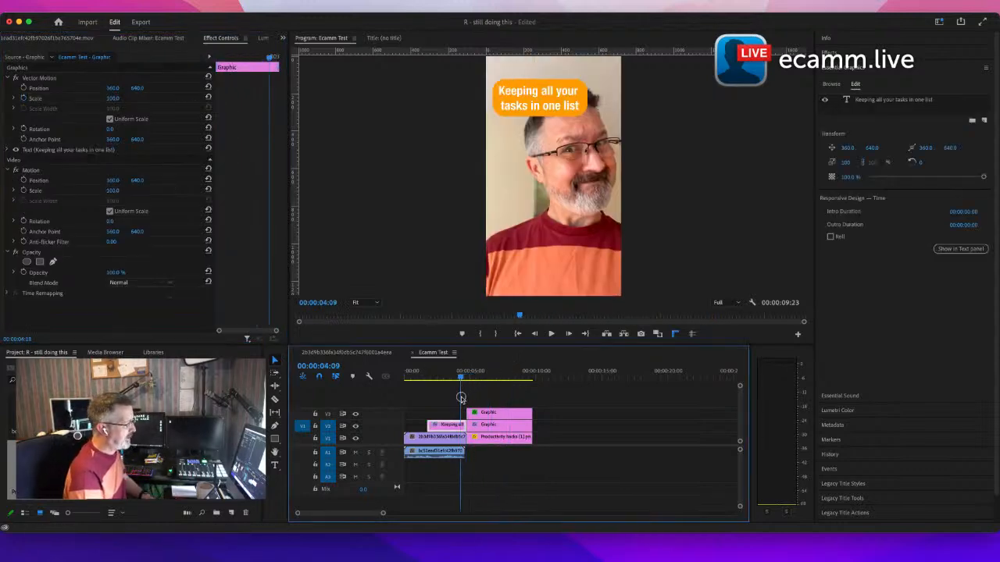
key("space")
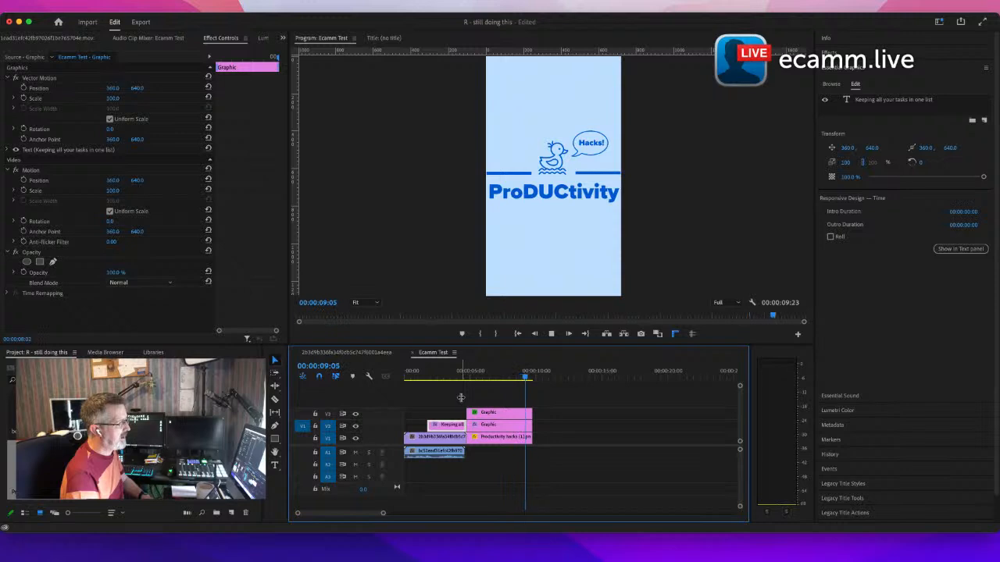
key("space")
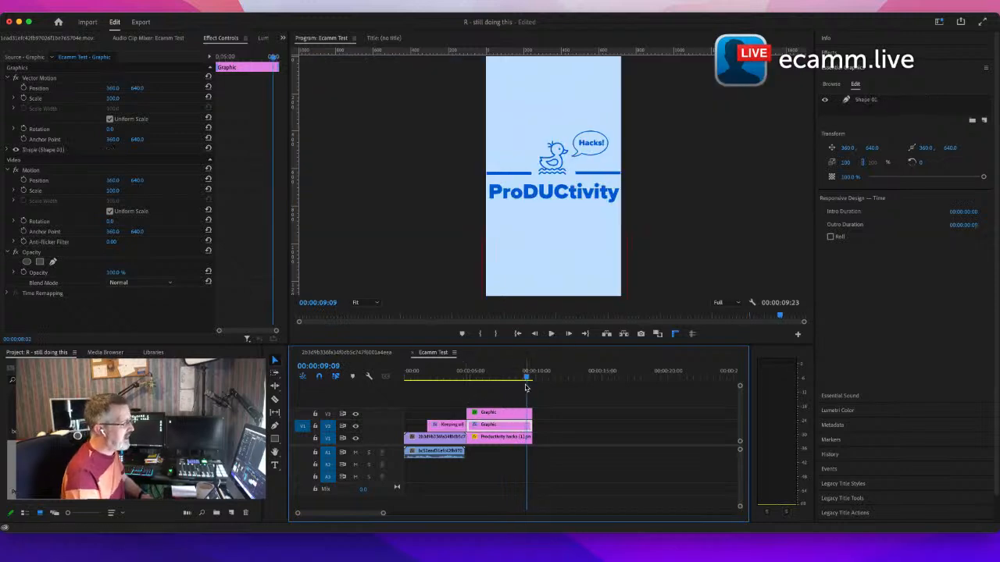
Step: Shift the second Scale keyframe of the Productivity hacks image to about a third into the clip, and play the faster zoom twice
left_click_drag(527, 380, 500, 382)
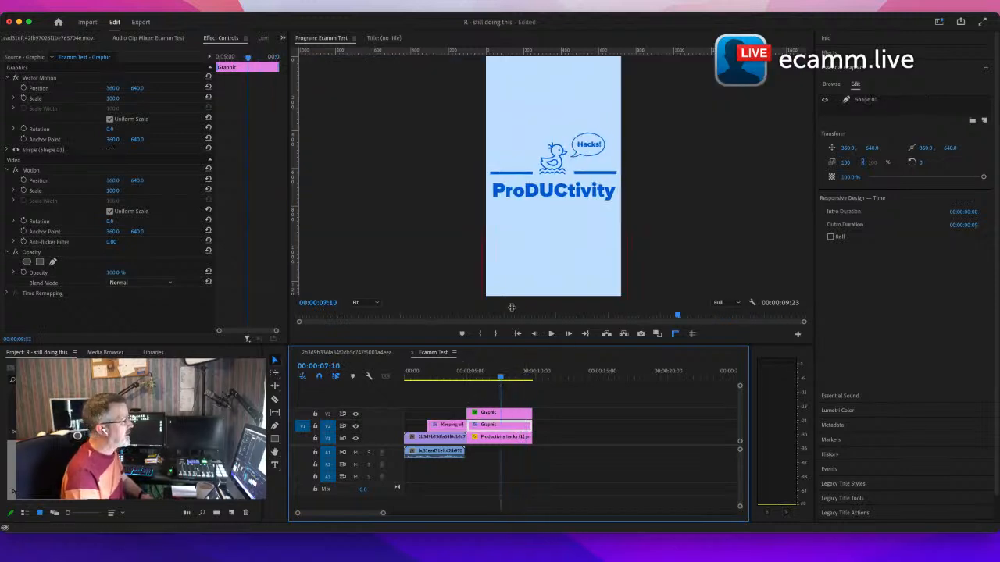
left_click(494, 443)
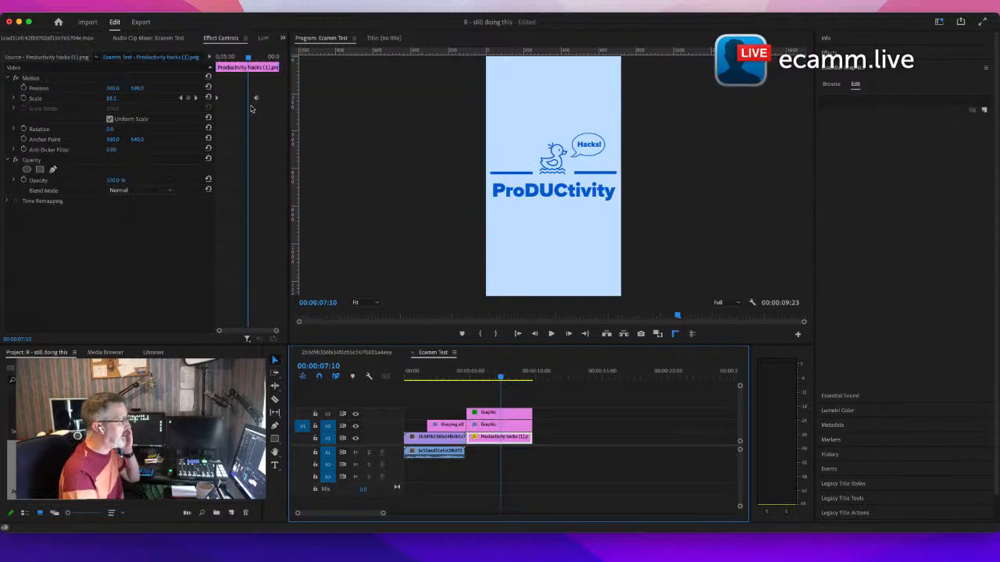
left_click_drag(257, 98, 239, 102)
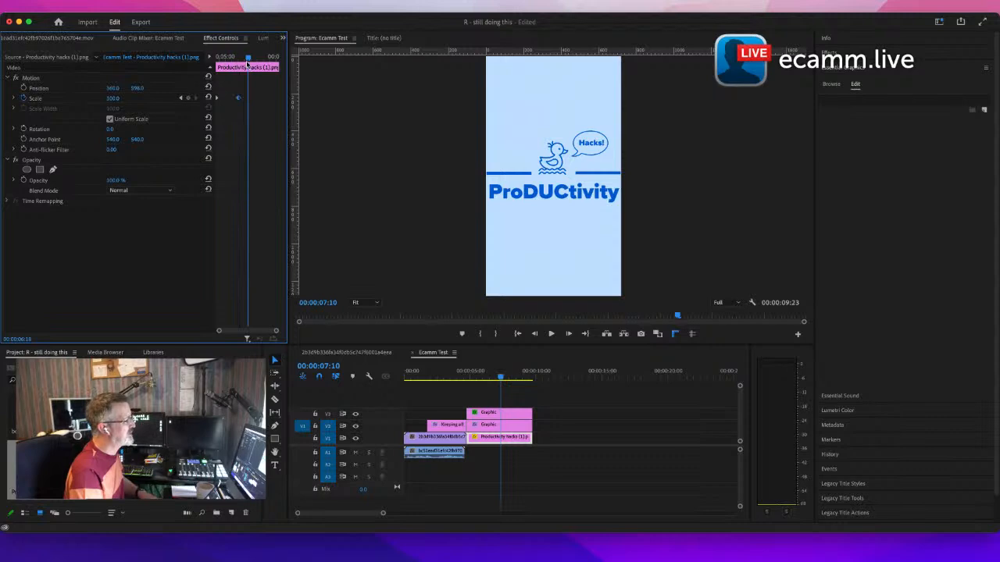
left_click_drag(249, 60, 210, 79)
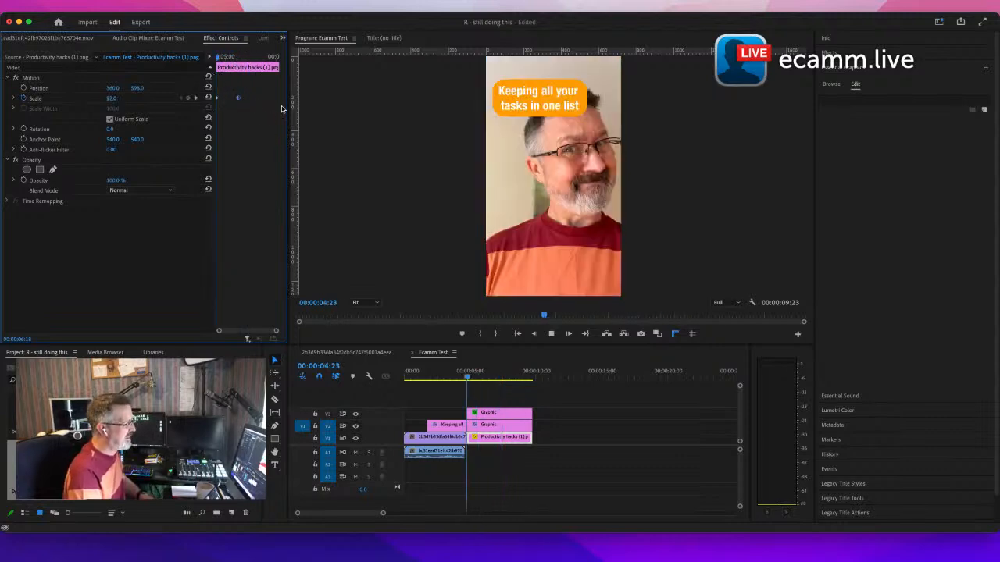
key("space")
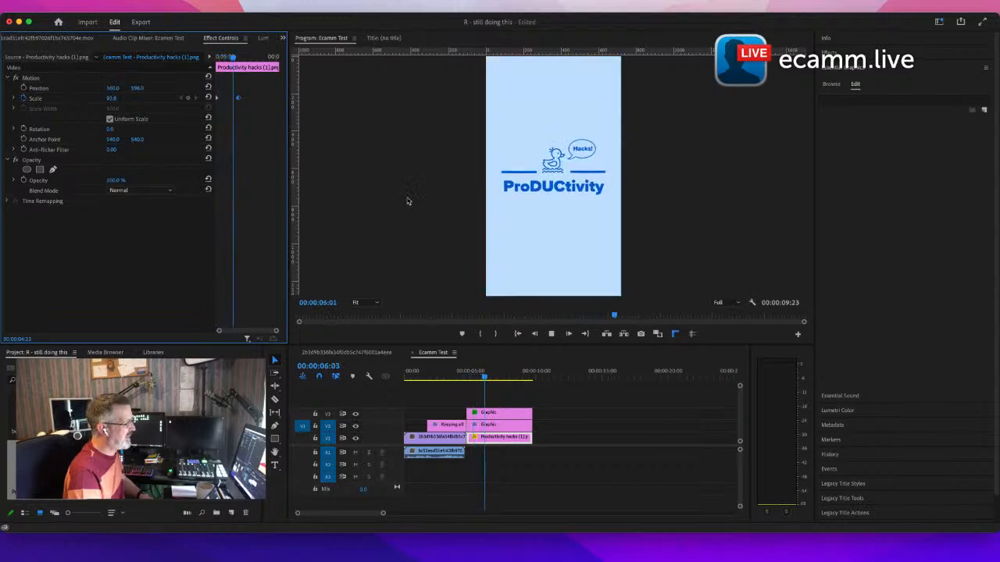
key("space")
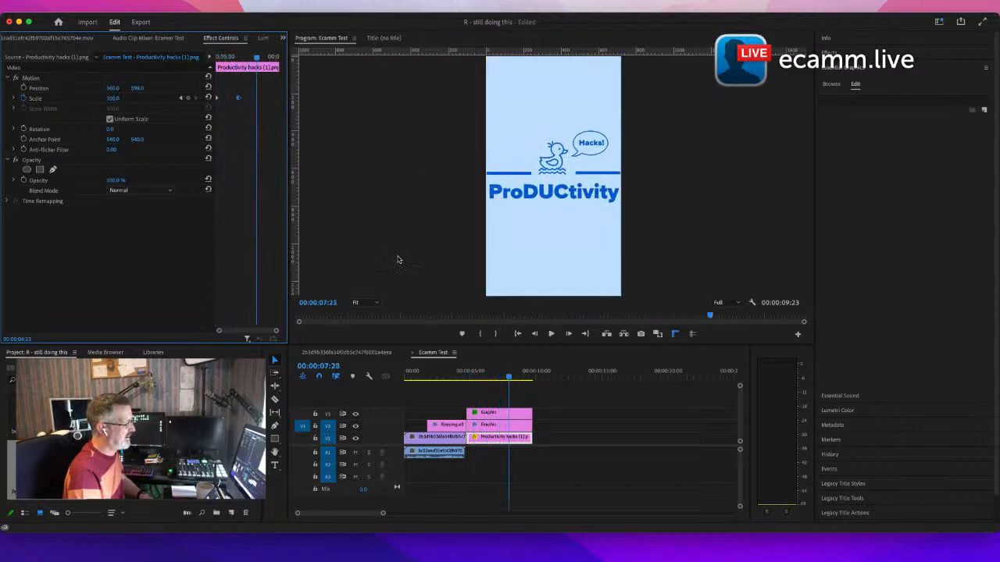
left_click_drag(510, 381, 469, 389)
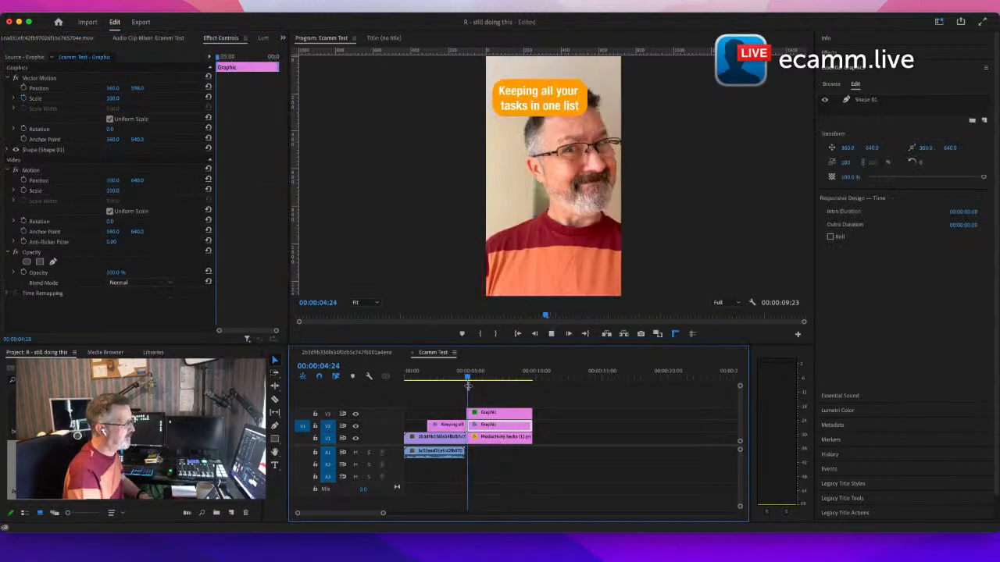
key("space")
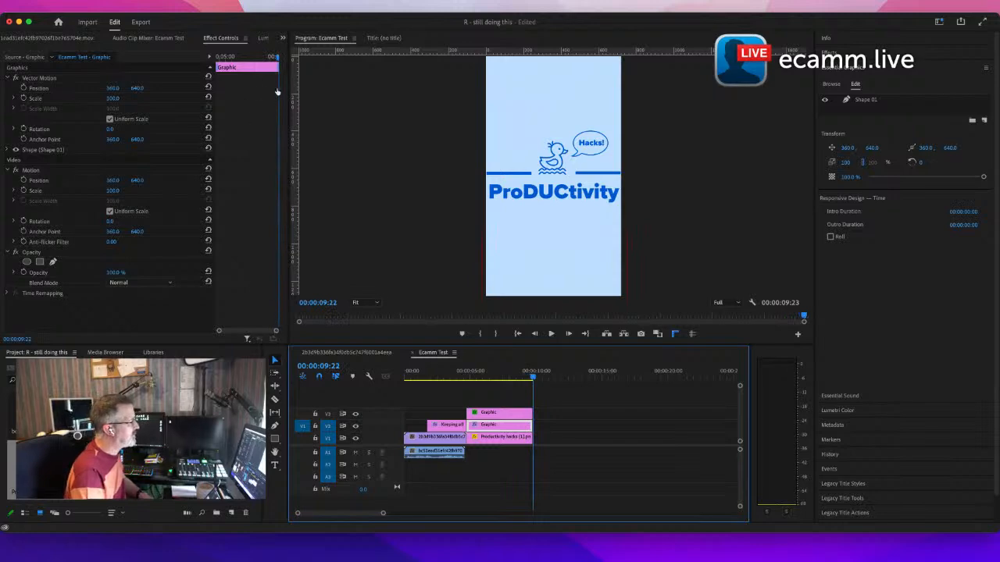
Step: Shift the second Scale keyframe of the Productivity hacks image close to the clip's start, and play the quicker zoom
left_click_drag(278, 63, 143, 80)
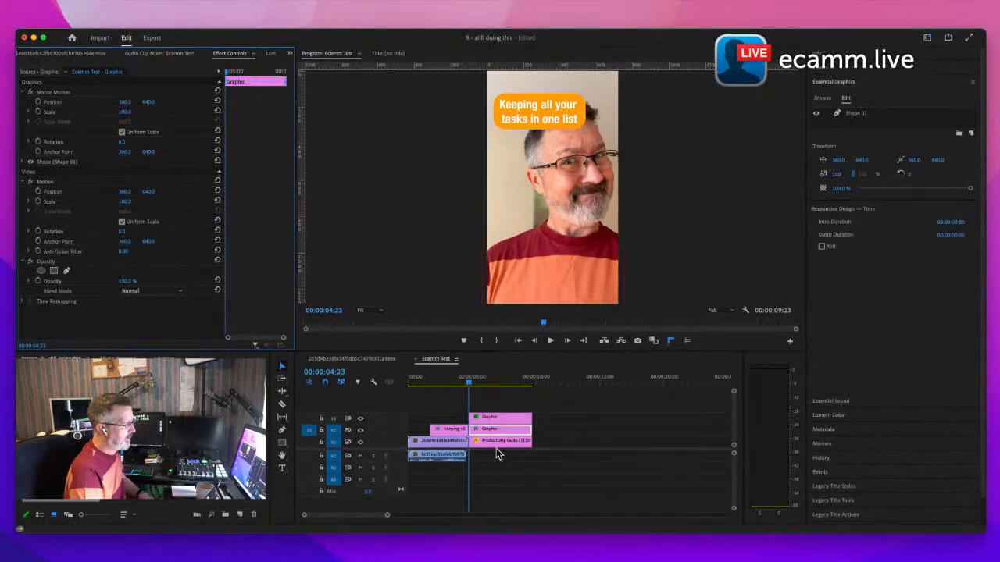
left_click(504, 439)
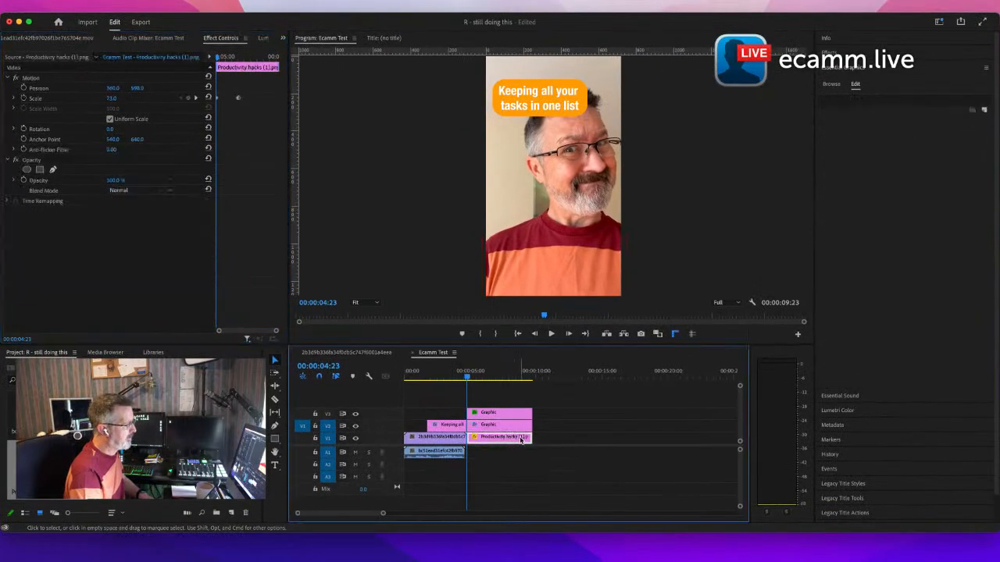
left_click(242, 102)
left_click_drag(241, 101, 224, 102)
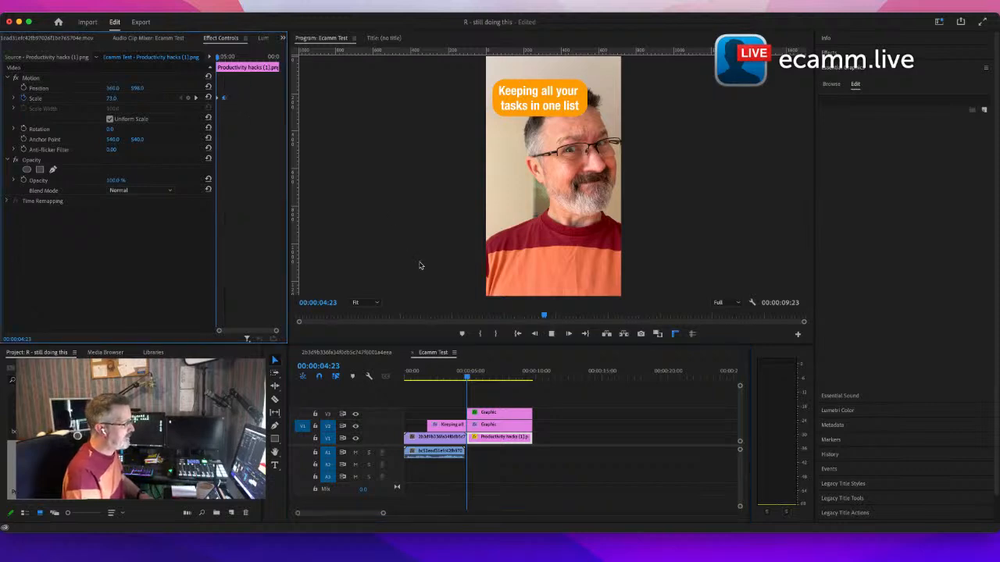
key("space")
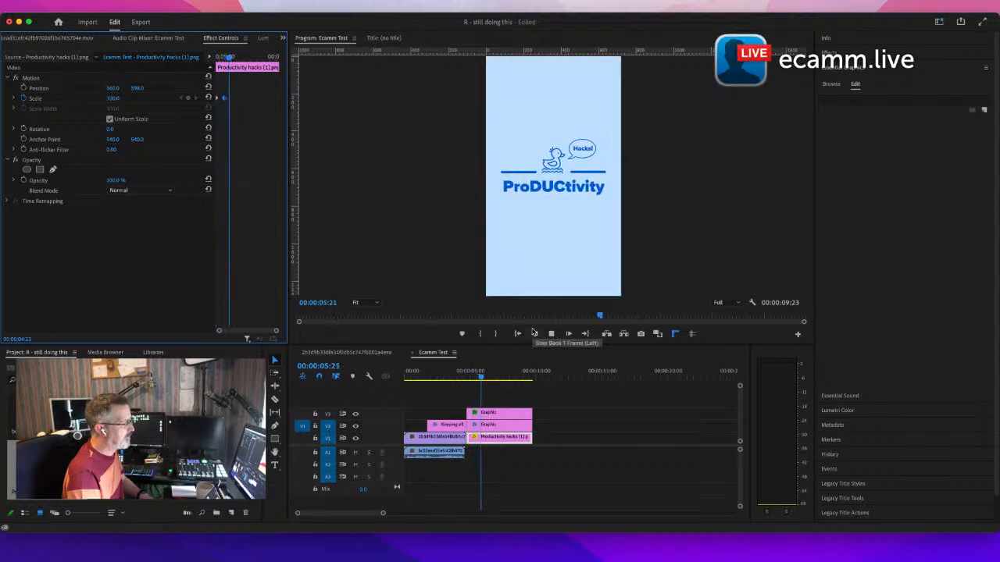
key("space")
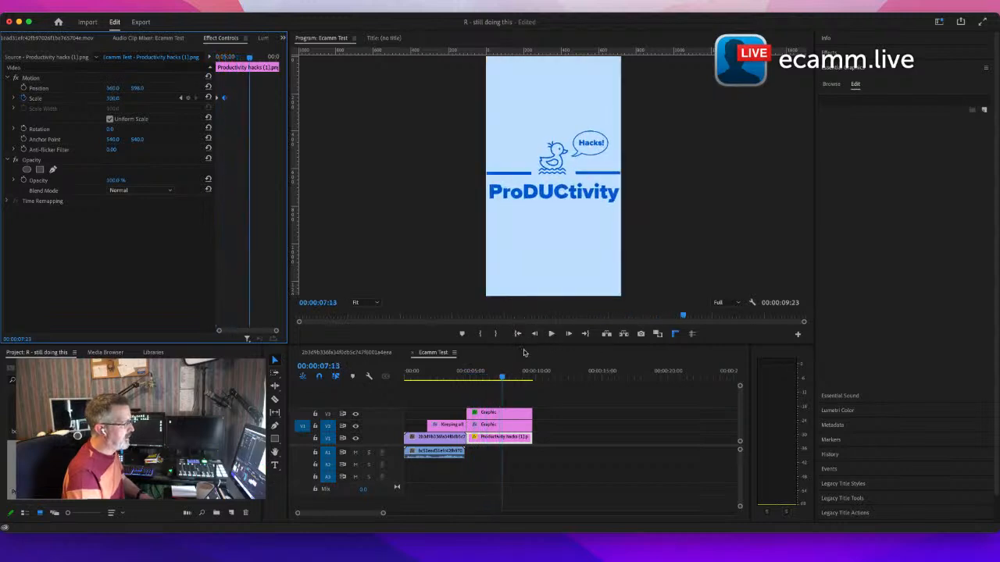
Step: Add a third Scale keyframe of 110 at 00:00:06:00 on the Productivity hacks image
left_click_drag(504, 380, 483, 383)
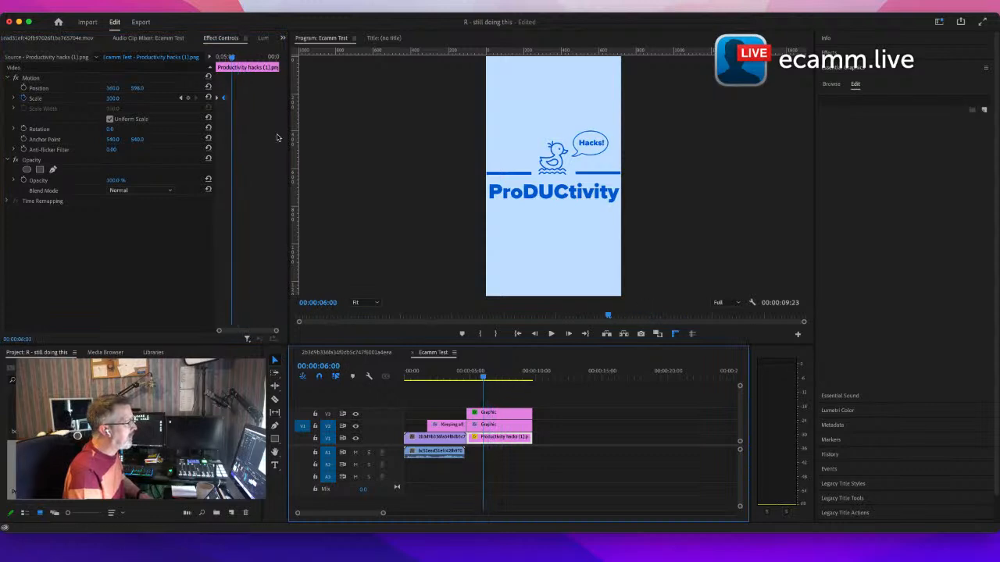
left_click(227, 100)
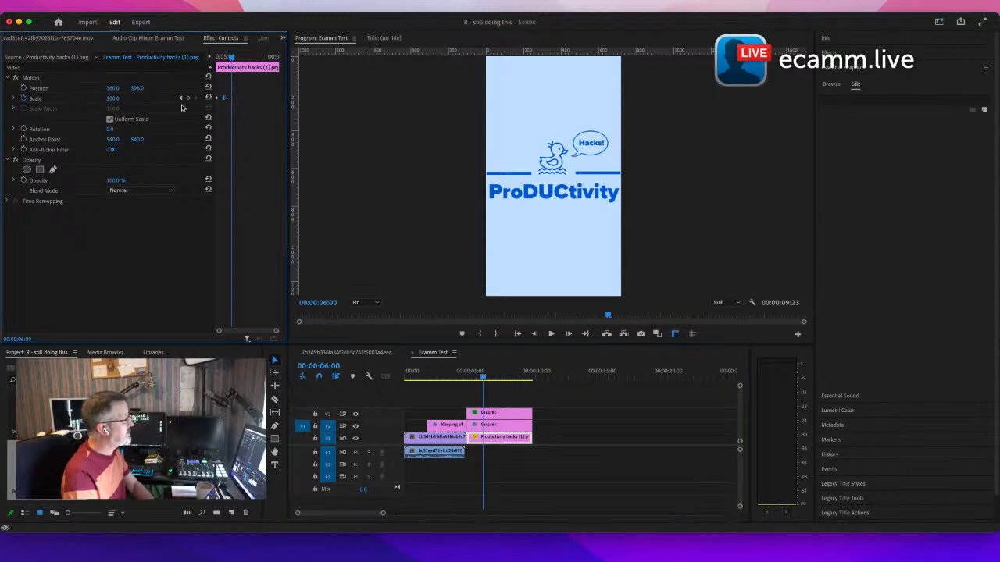
left_click(118, 97)
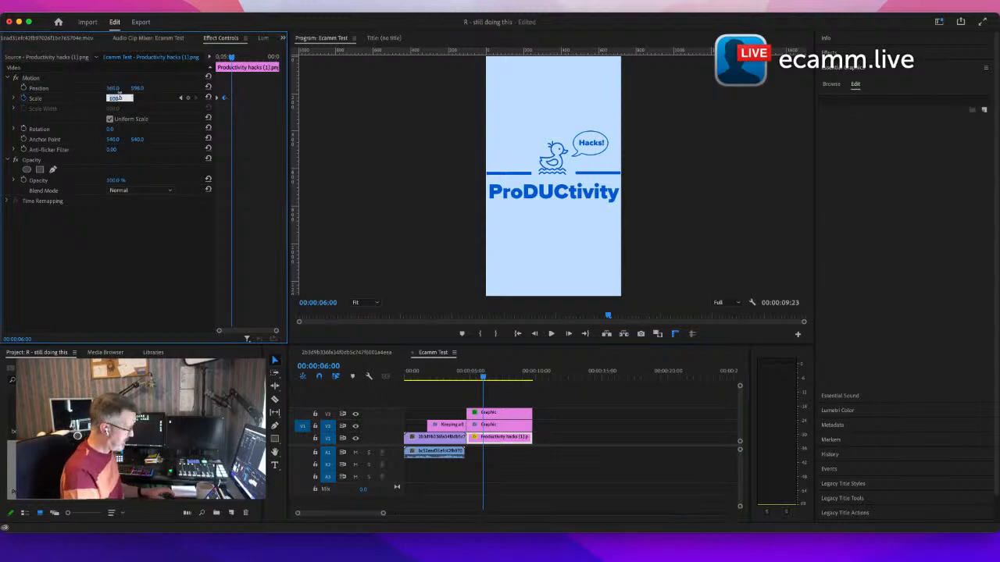
type("110")
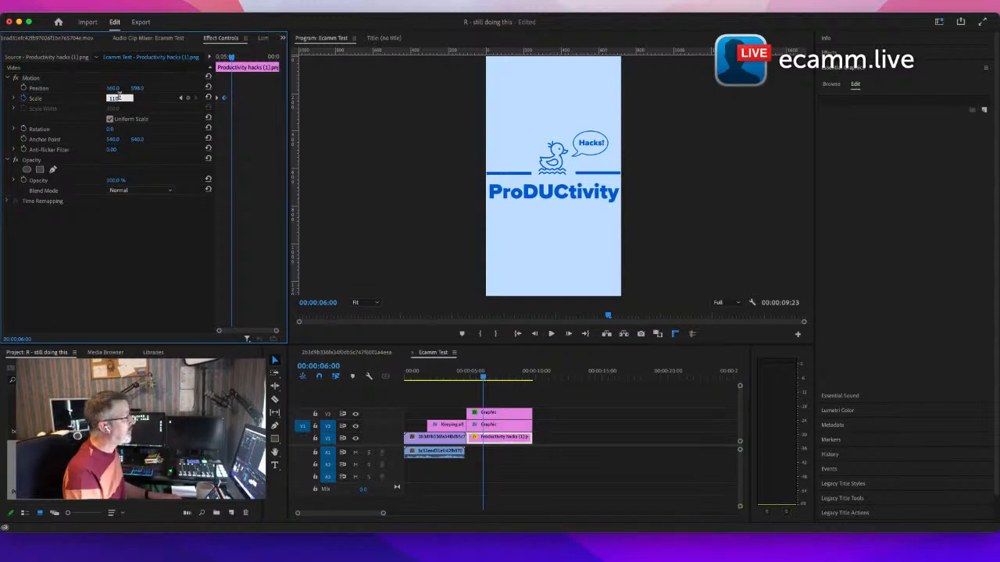
left_click(332, 154)
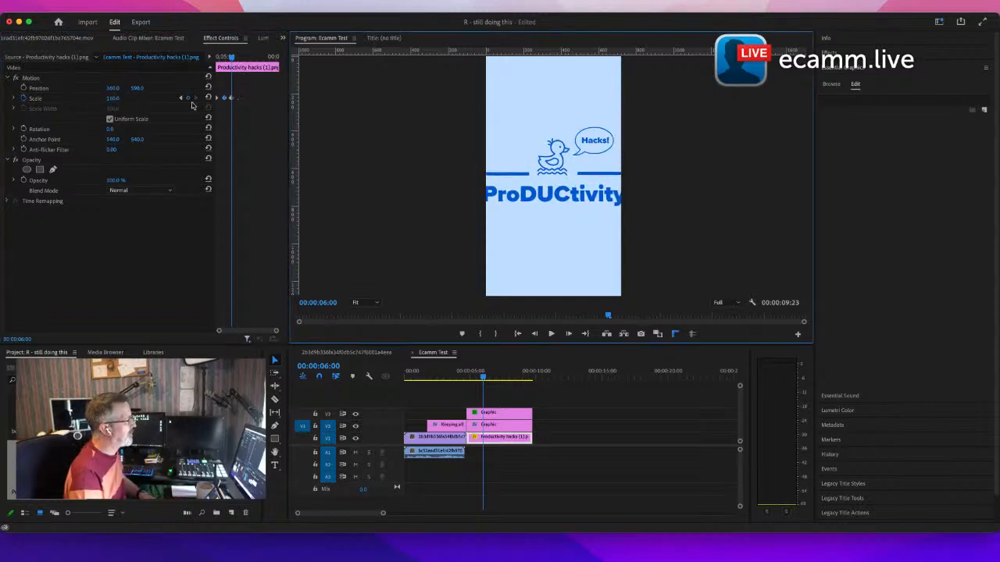
Step: Open the Scale value of the keyframe at 00:00:06:00 for editing
left_click(114, 101)
left_click(113, 100)
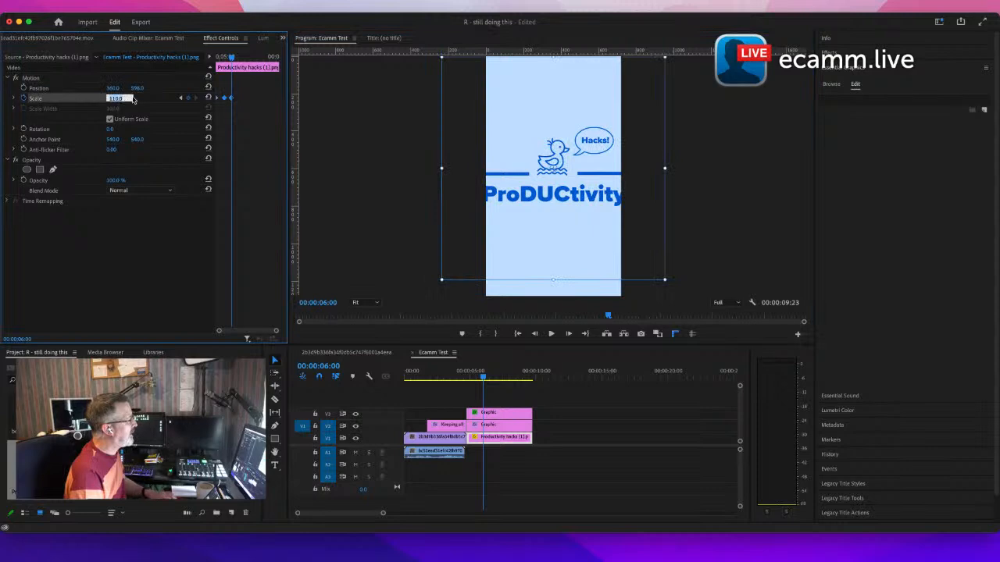
Step: Set the Productivity hacks image's Scale to 100 at the 00:00:06:00 keyframe
type("100")
key("Return")
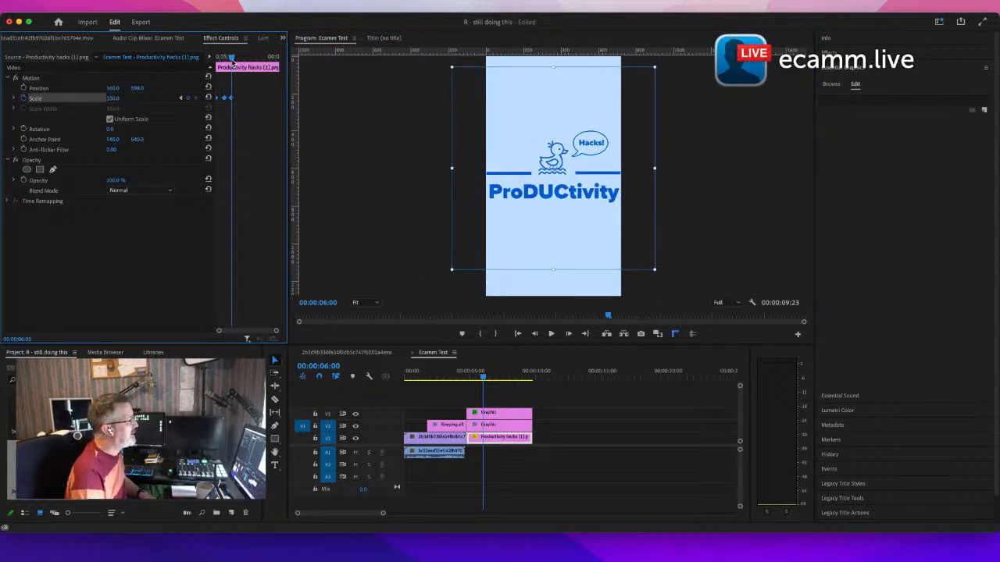
Step: Delete the second and third Scale keyframes of the Productivity hacks image clip
mouse_move(232, 58)
left_mouse_down()
mouse_move(218, 60)
mouse_move(235, 57)
mouse_move(226, 71)
left_mouse_up()
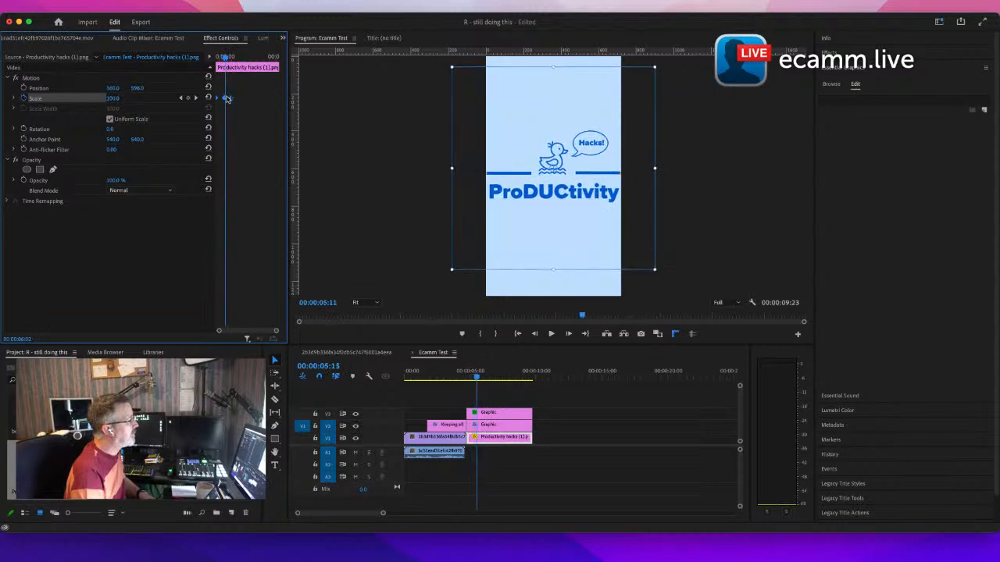
key("Delete")
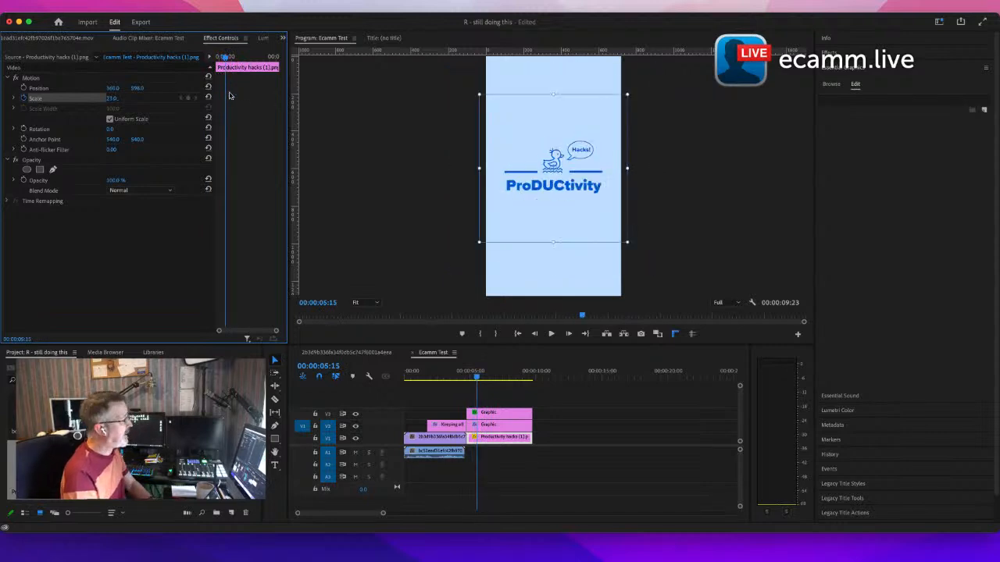
key("super+z")
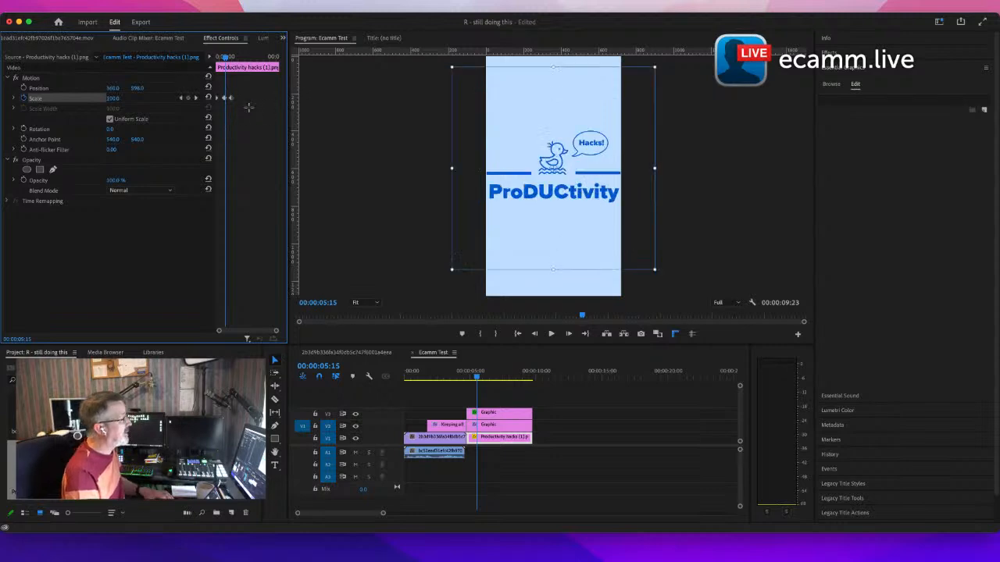
key("Delete")
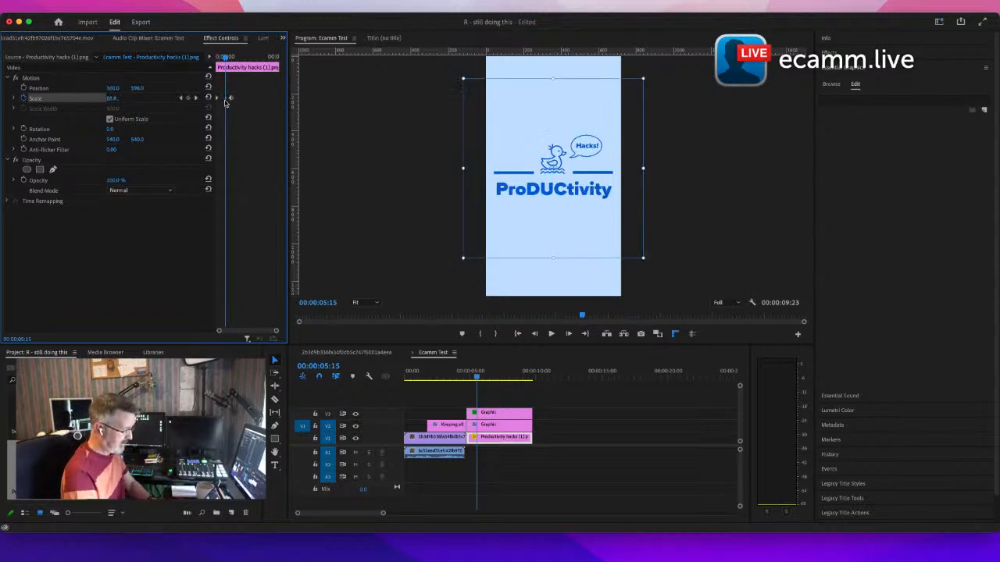
mouse_move(226, 58)
left_mouse_down()
mouse_move(210, 78)
mouse_move(230, 62)
left_mouse_up()
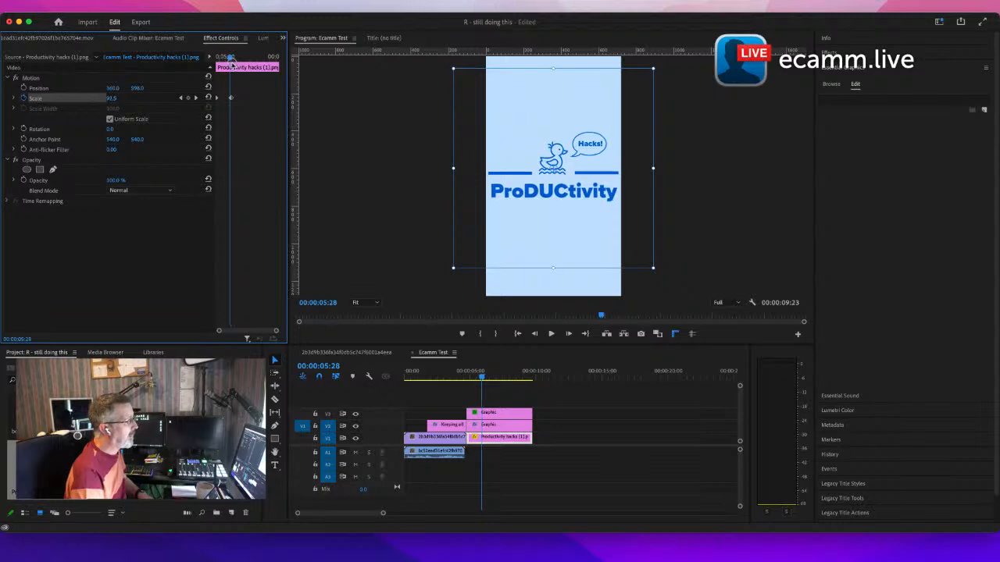
left_click_drag(232, 63, 212, 82)
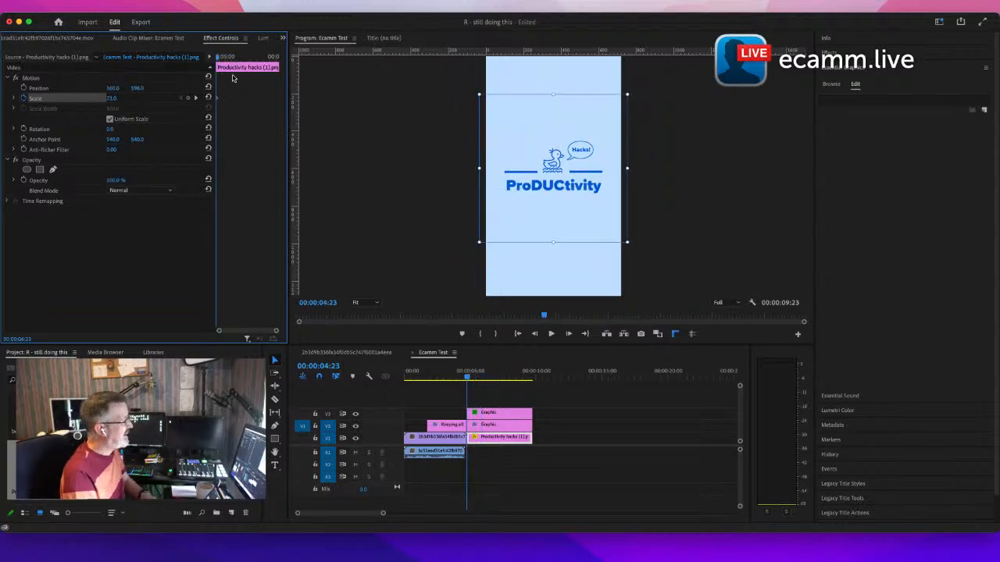
Step: Add a Scale keyframe of 100 near the image clip's end at 00:00:09:15 and play back the logo zoom
left_click_drag(221, 63, 278, 73)
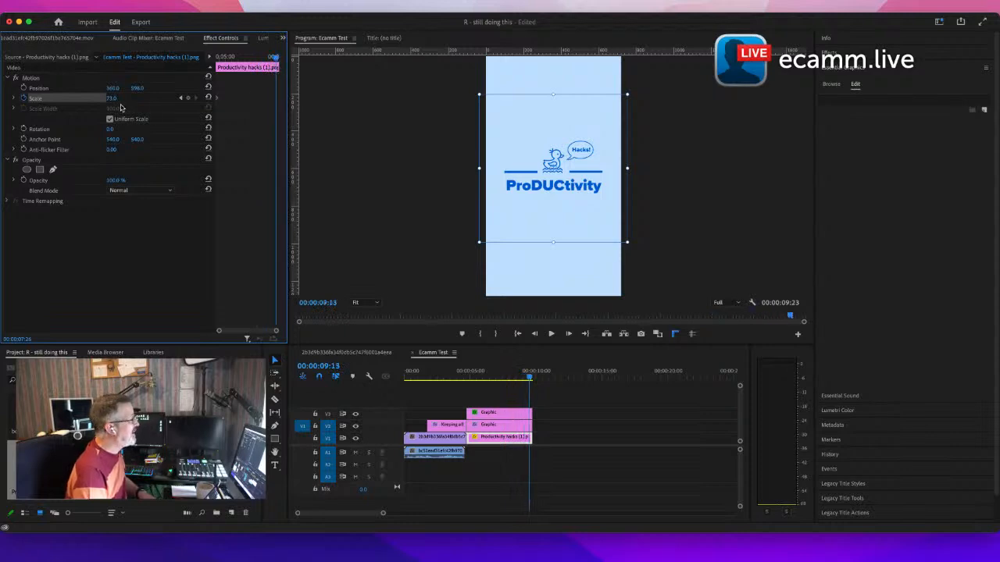
left_click(117, 99)
type("100")
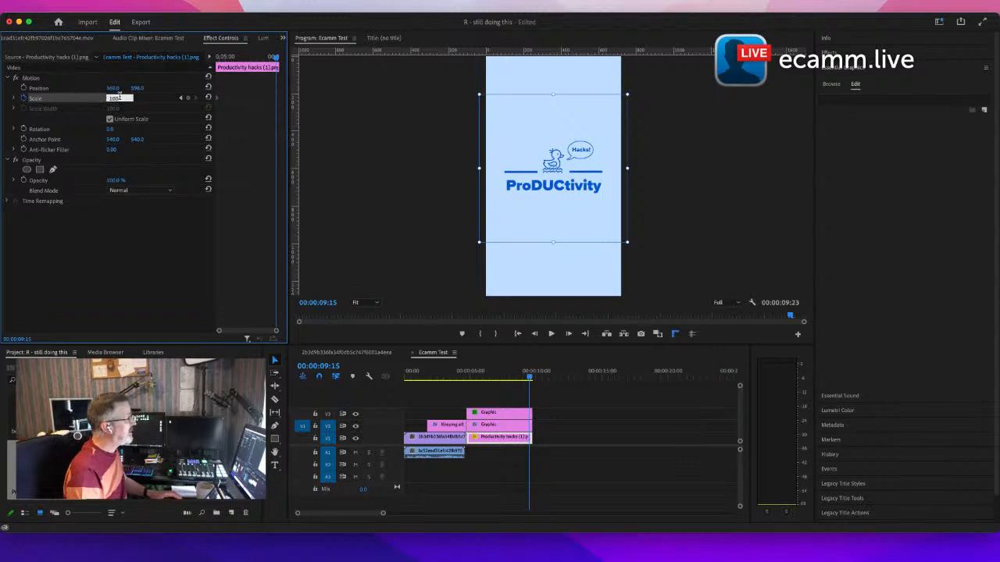
key("Return")
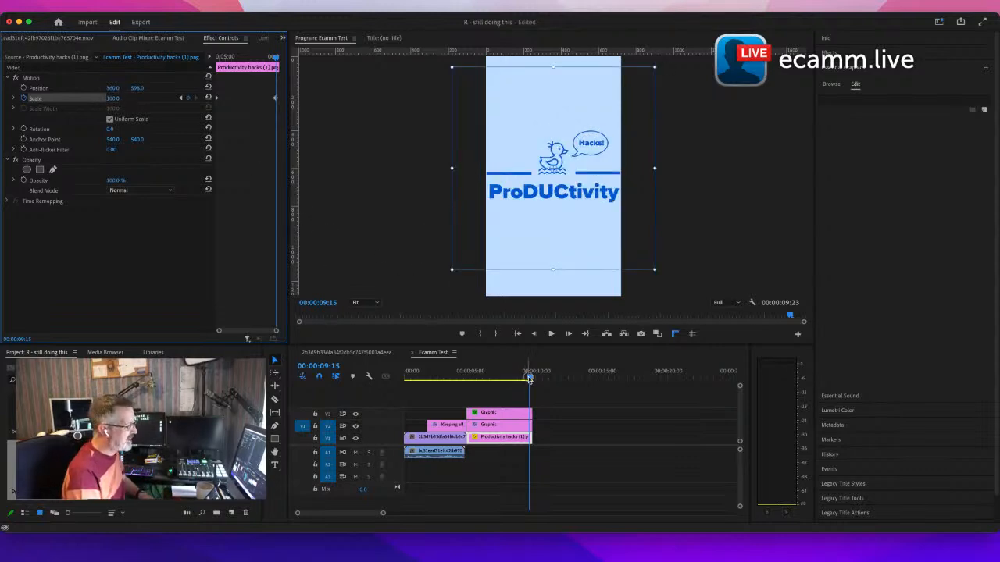
left_click_drag(529, 379, 461, 379)
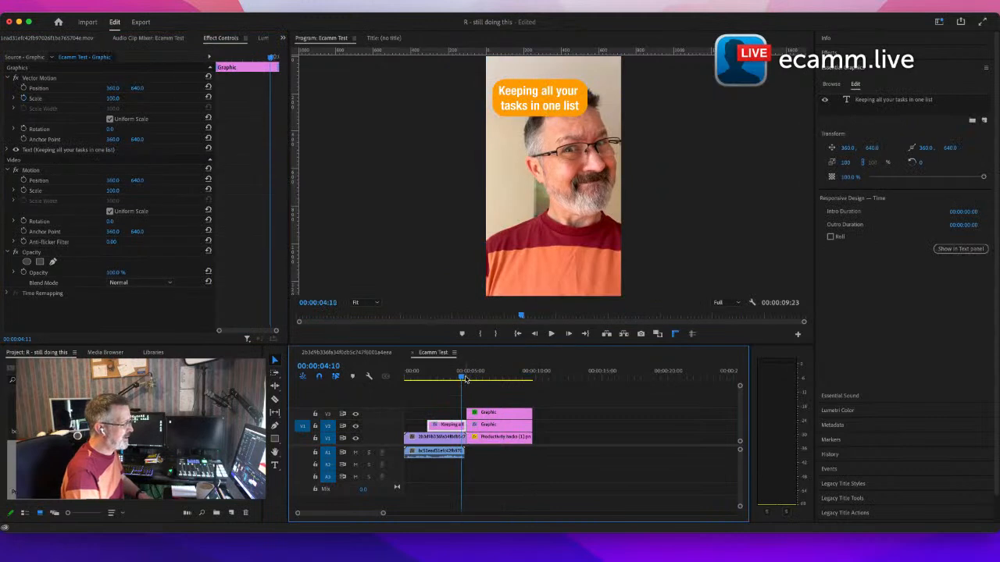
key("space")
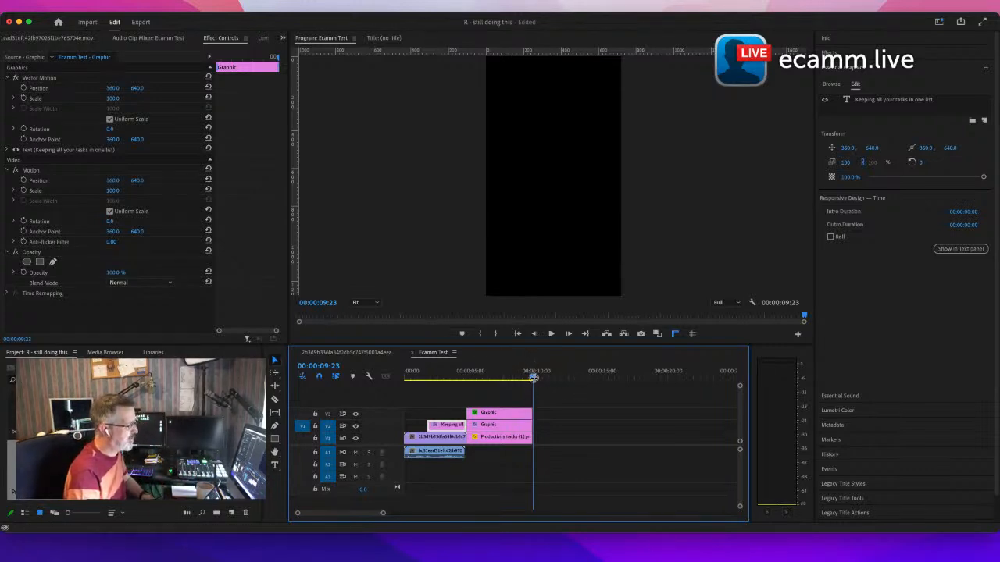
Step: Move the image's ending Scale keyframe to about 00:00:07:23 and trim the three stacked end-screen clips to finish at 00:00:07:12
left_click_drag(533, 377, 503, 383)
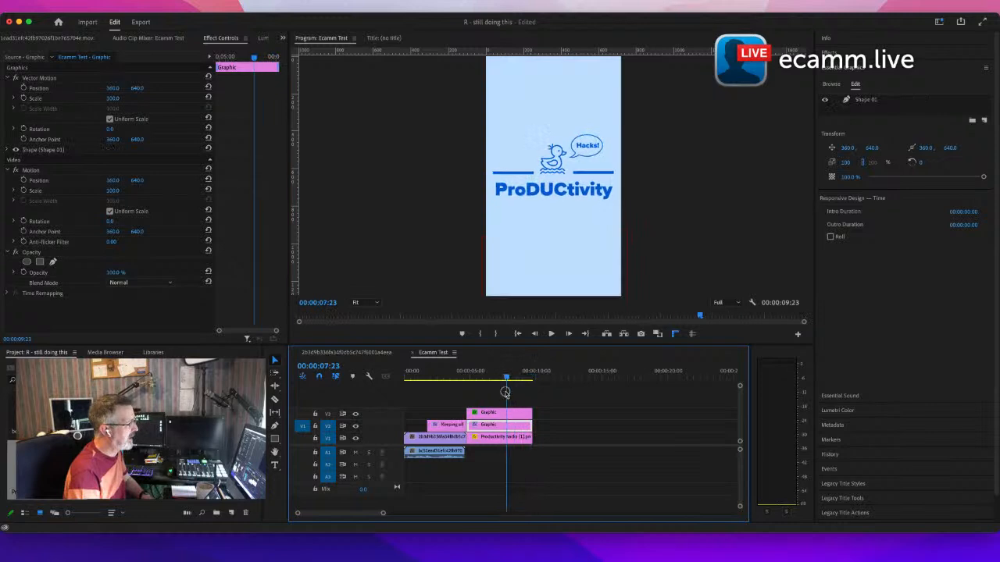
left_click(486, 437)
left_click_drag(276, 98, 253, 104)
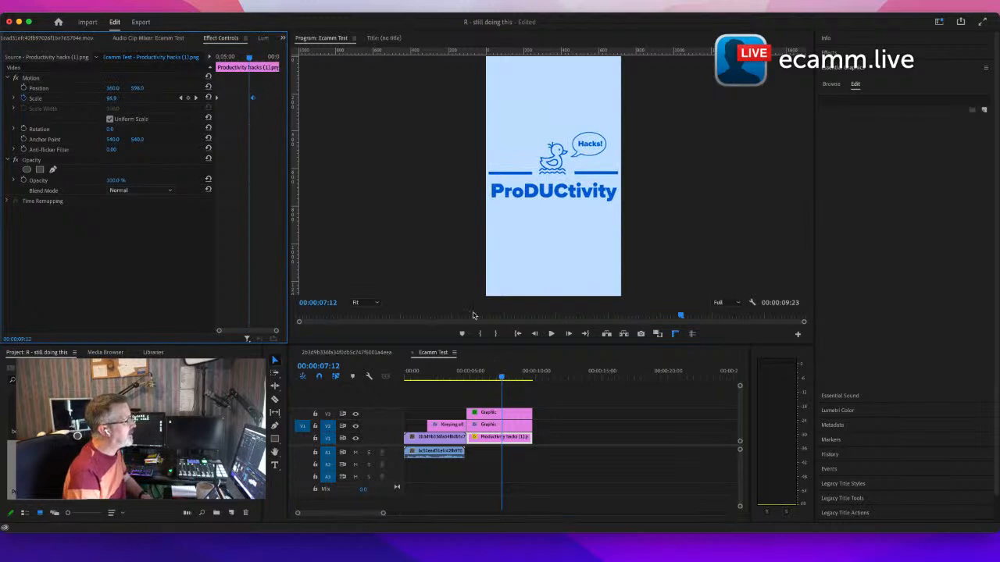
left_click_drag(531, 442, 501, 417)
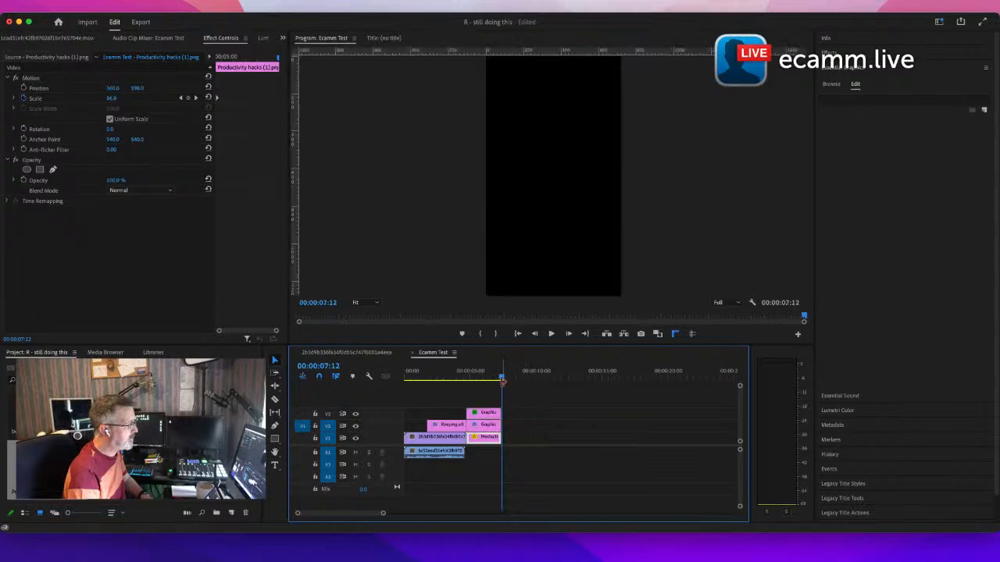
Step: Play back the shortened logo ending and the whole sequence, and return the playhead to the start
left_click_drag(504, 378, 471, 384)
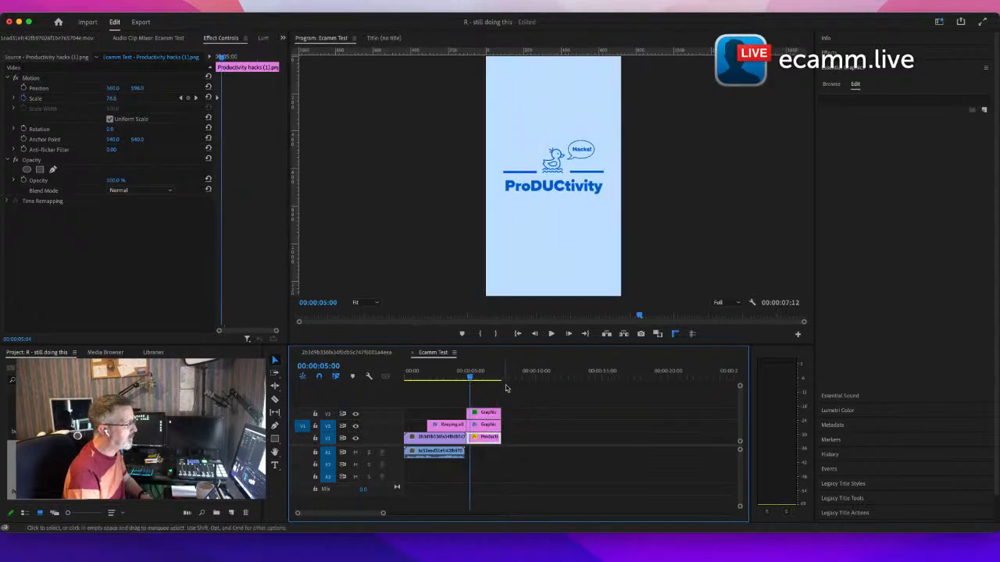
key("space")
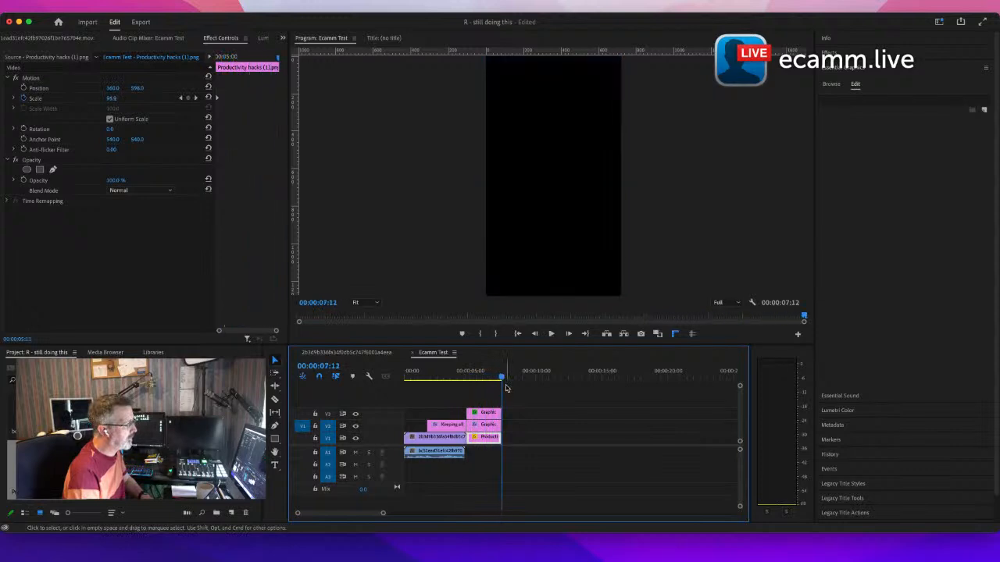
left_click_drag(503, 378, 377, 384)
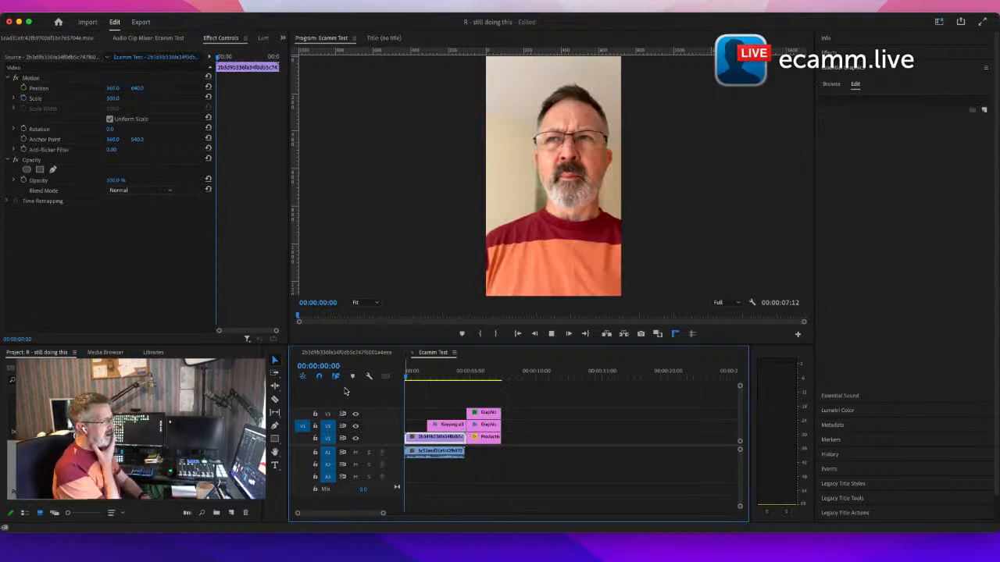
key("space")
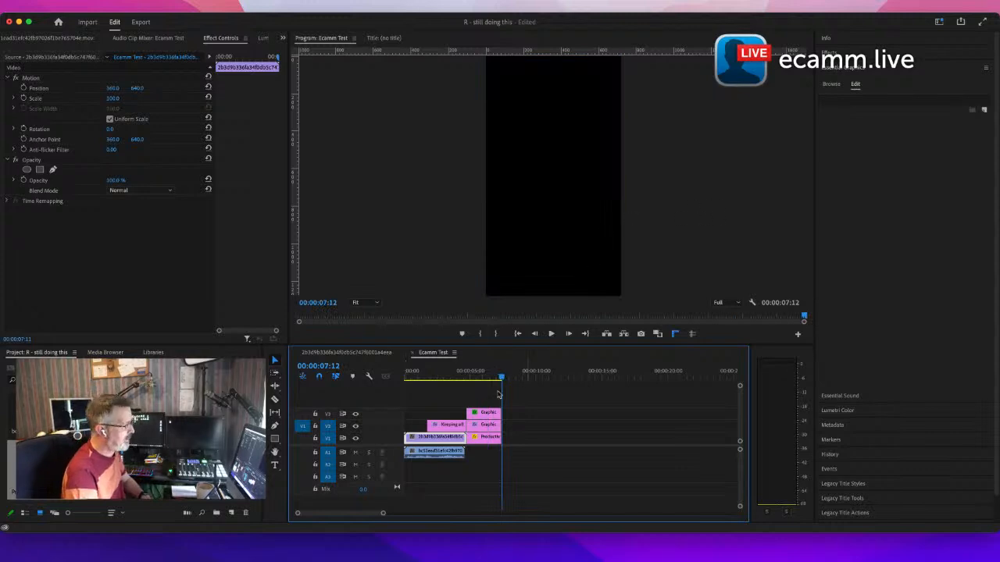
key("Home")
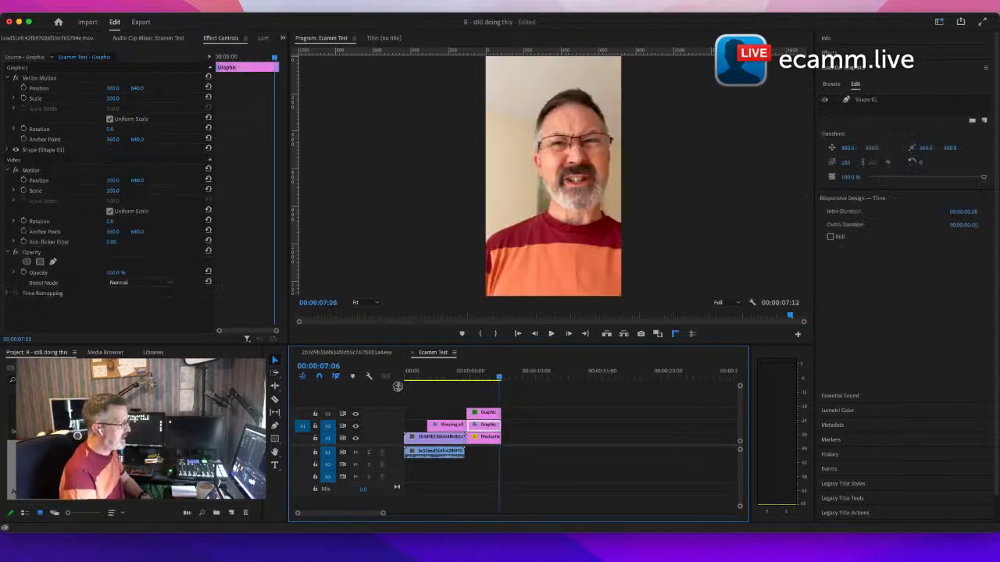
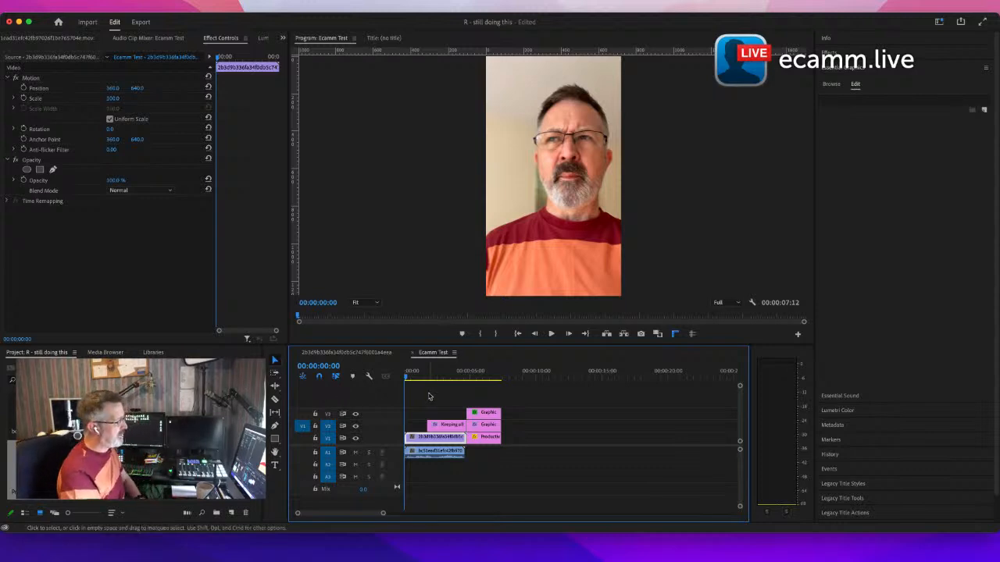
mouse_move(407, 379)
left_mouse_down()
mouse_move(487, 387)
mouse_move(393, 396)
left_mouse_up()
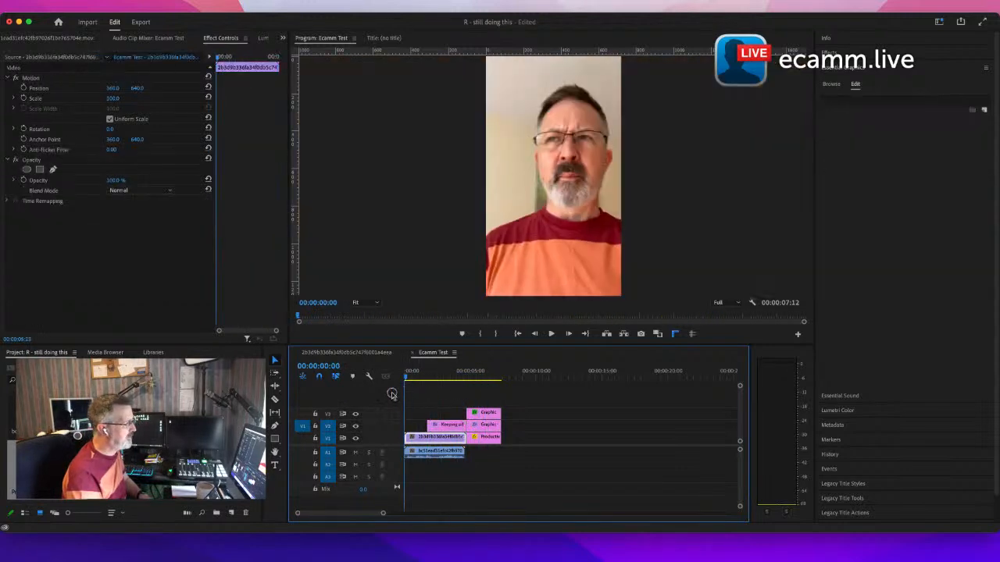
Step: Transcribe the Ecamm Test sequence in English, using Audio 1 as the track for audio analysis
left_click(443, 453)
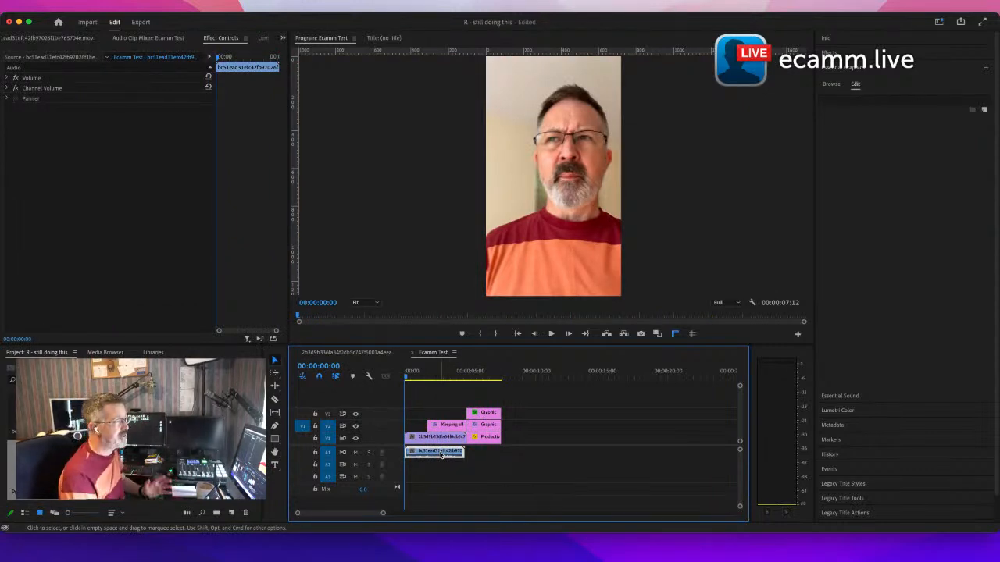
left_click(282, 38)
left_click(316, 136)
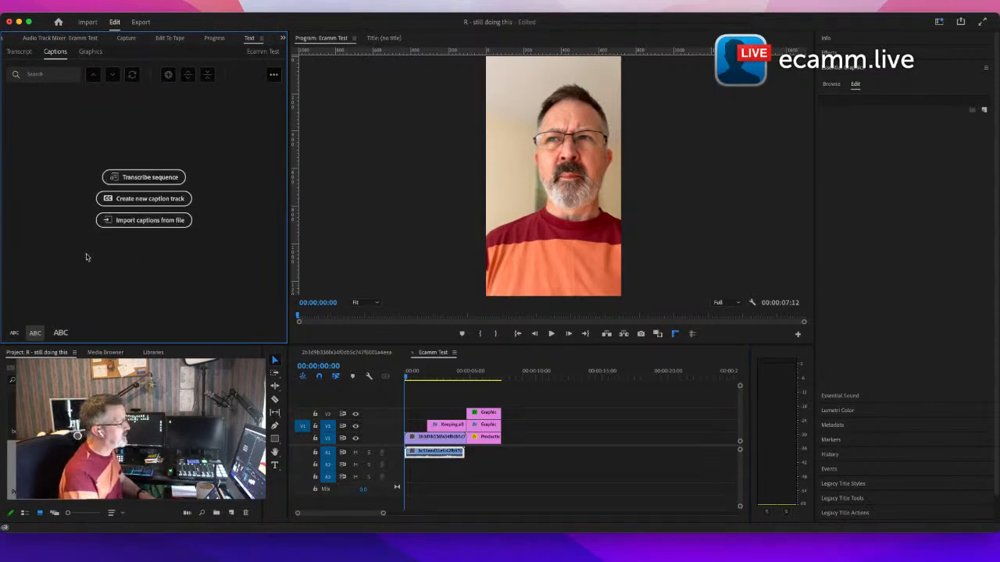
left_click(145, 178)
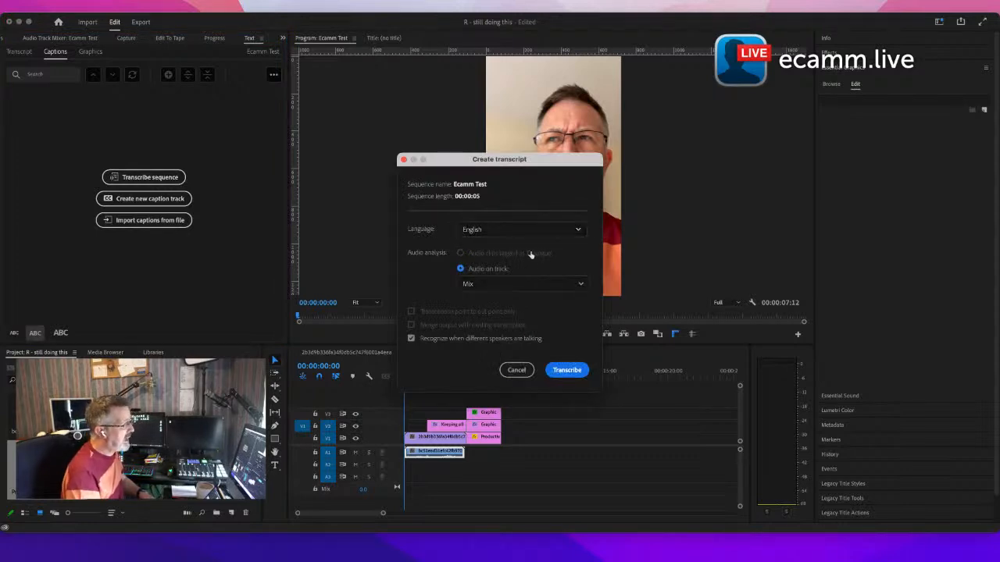
left_click(523, 286)
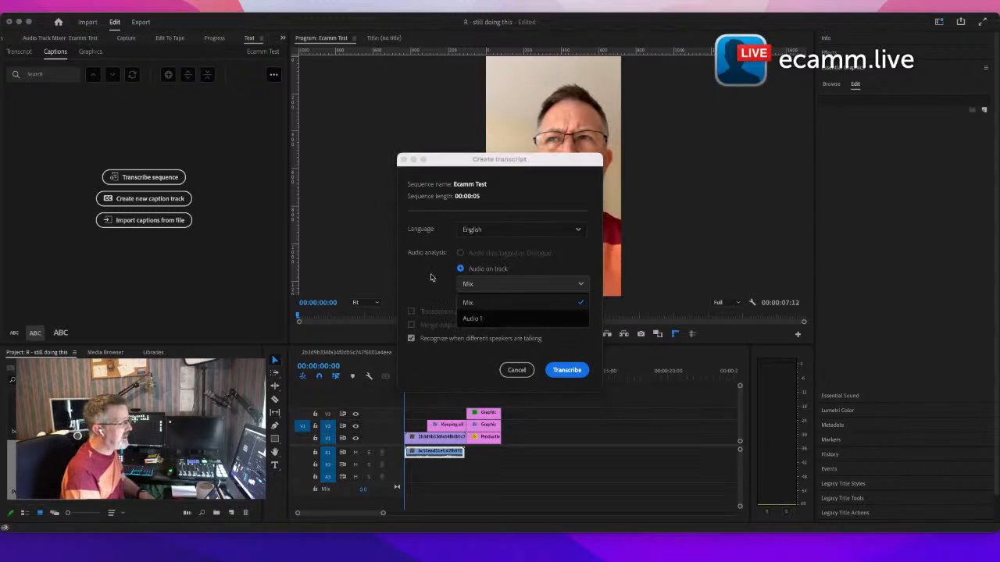
left_click(430, 278)
left_click(501, 290)
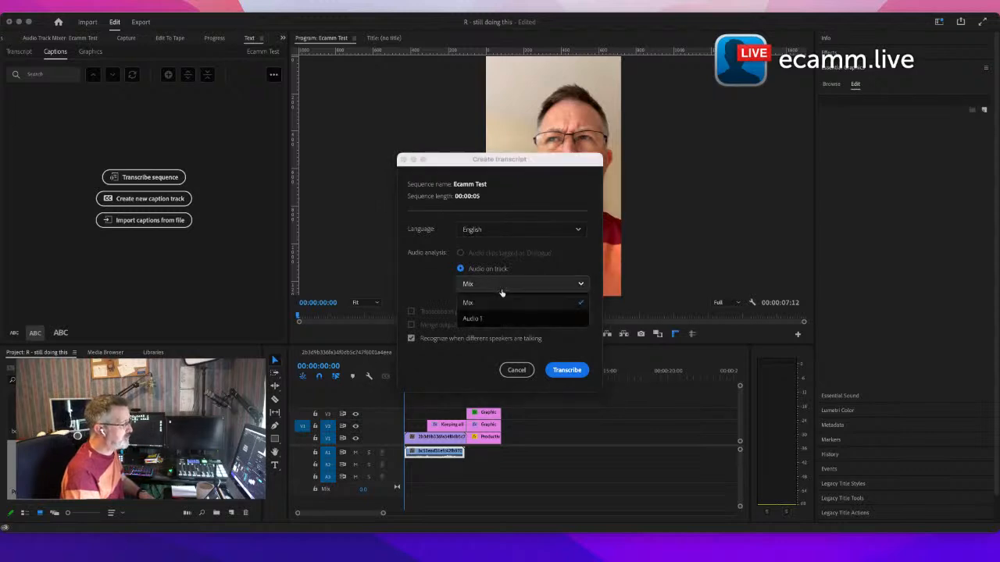
left_click(478, 318)
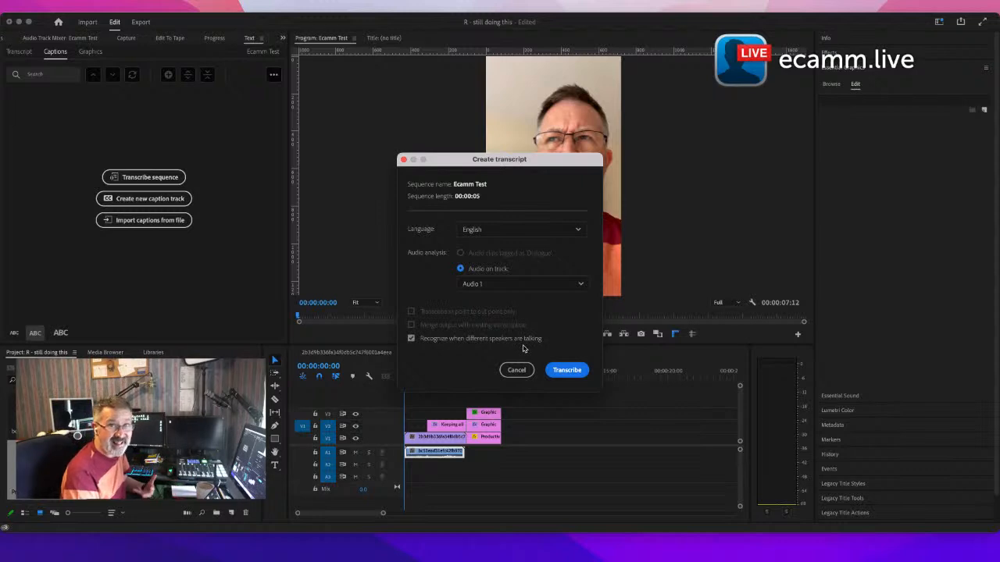
left_click(559, 371)
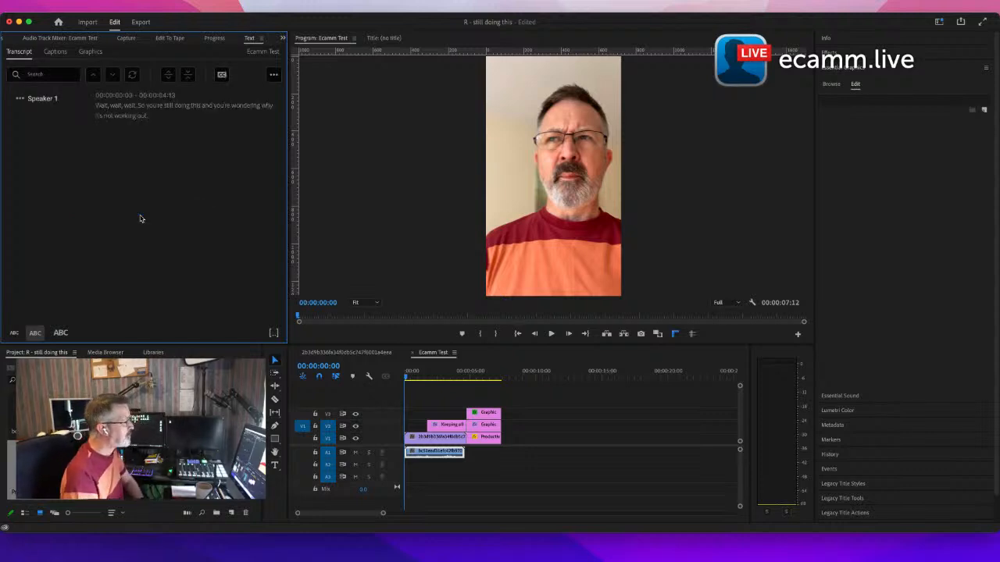
Step: Jump to the word "working" in the transcript and return the playhead to the start of the sequence
left_click(132, 114)
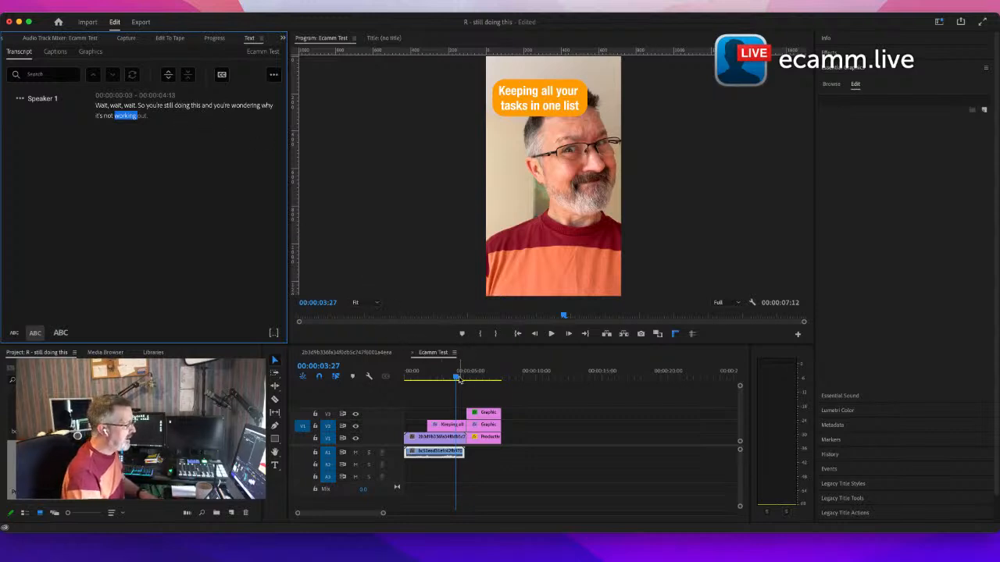
left_click(411, 382)
left_click_drag(411, 383, 370, 379)
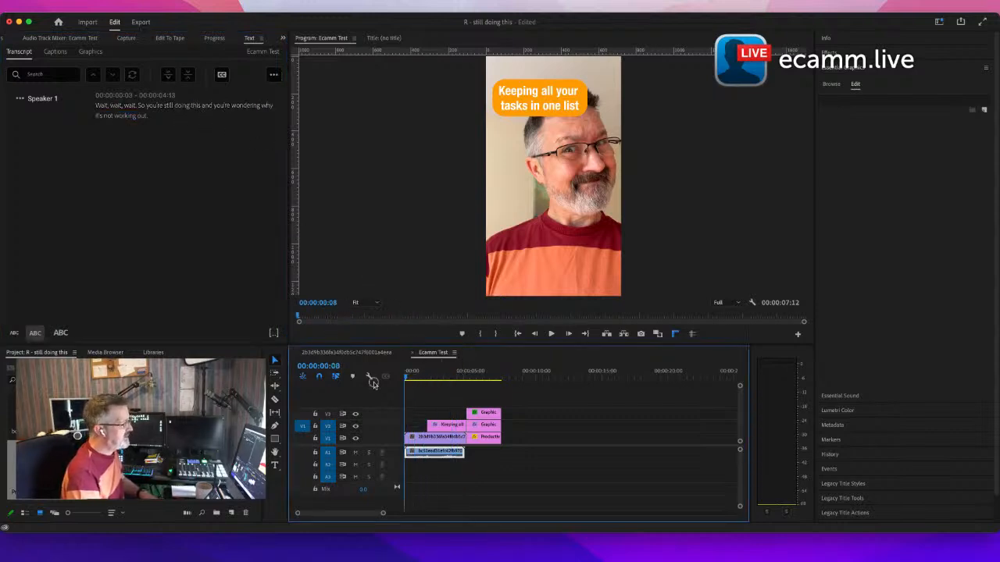
Step: Create single-line captions from the sequence transcript with the Subtitle default preset and preview them, stopping at 00:00:01:29
left_click(222, 76)
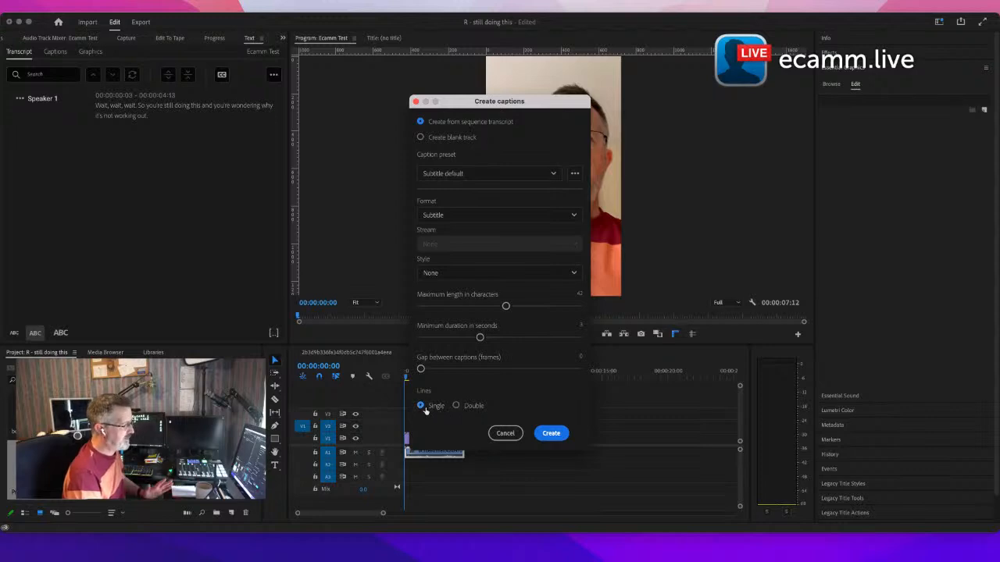
left_click(550, 433)
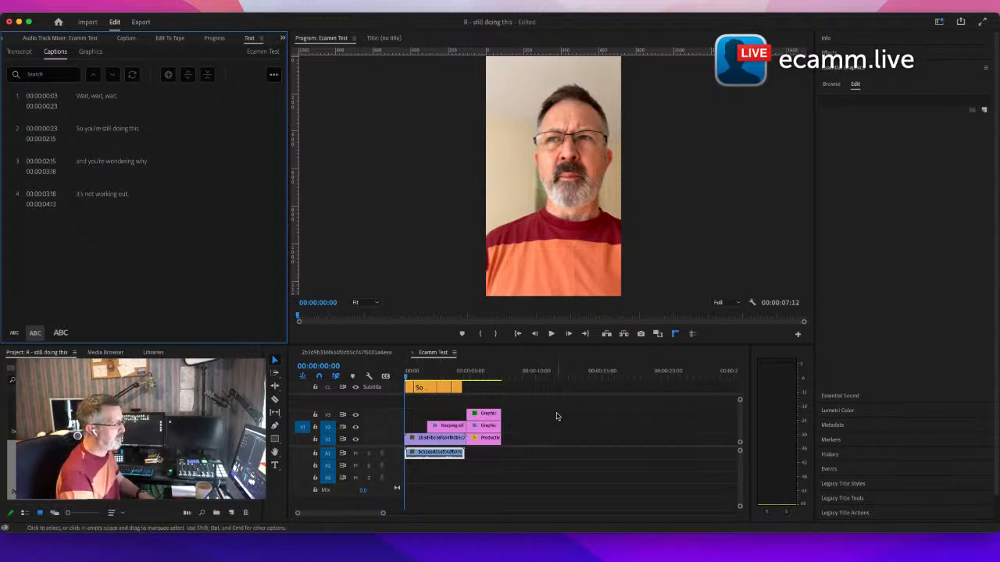
key("space")
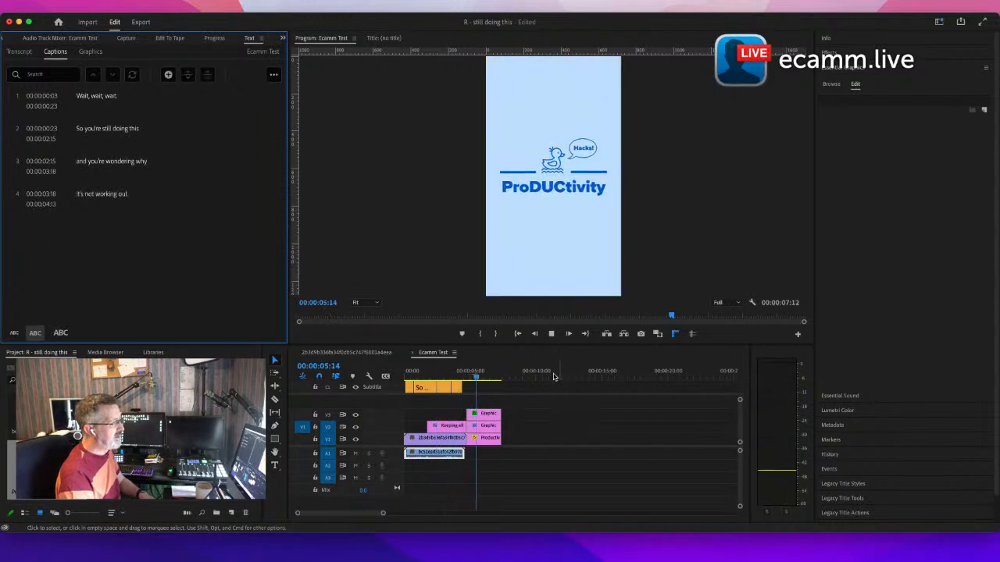
left_click(430, 374)
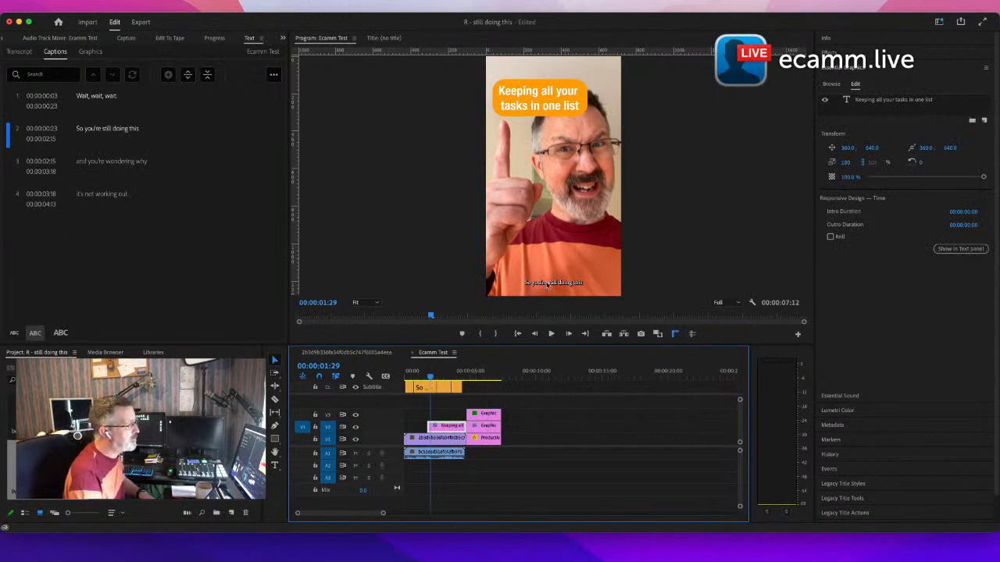
Step: Try to move all four captions up together to the middle of the frame, and undo the move
left_click_drag(482, 392, 401, 388)
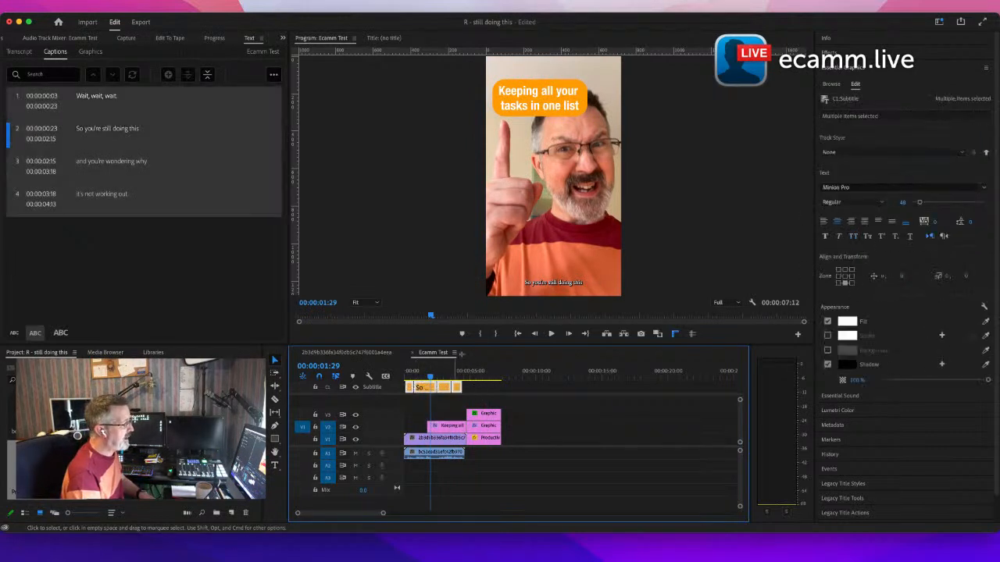
left_click(540, 286)
left_click_drag(545, 269, 538, 180)
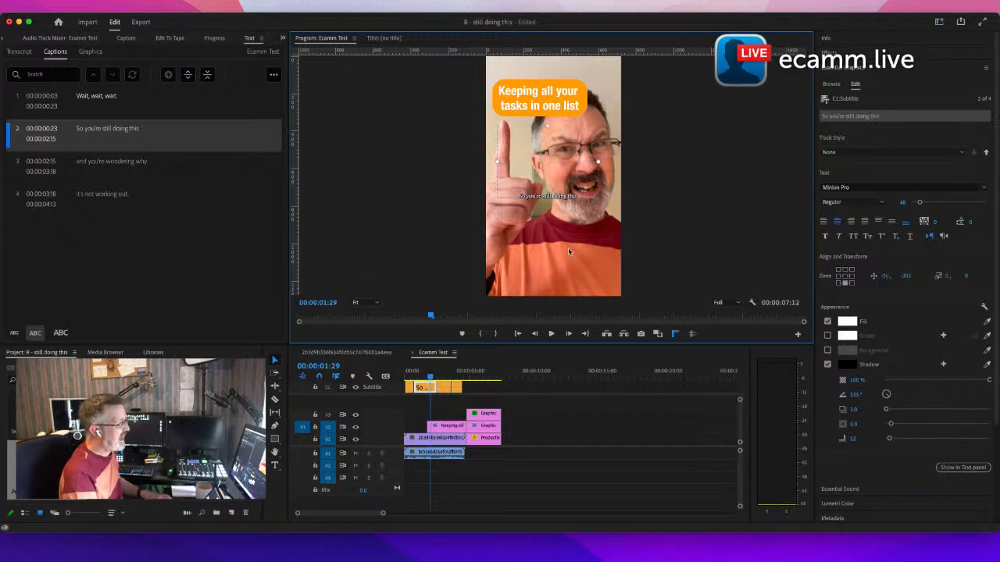
key("super+z")
left_click(170, 242)
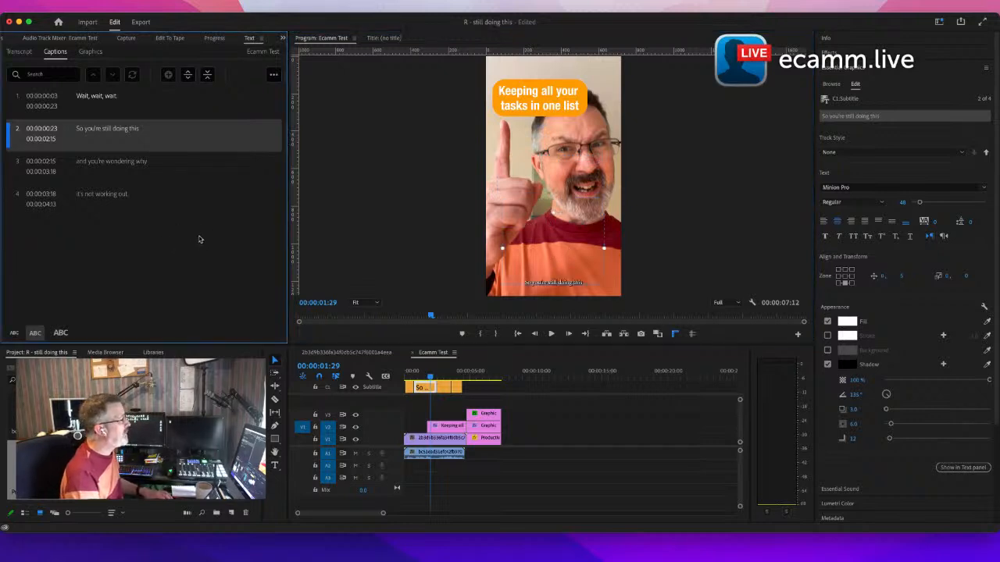
Step: Enlarge the first caption, "Wait, wait, wait.", to font size 118 and move it up to neck height, slightly left of centre
left_click(36, 103)
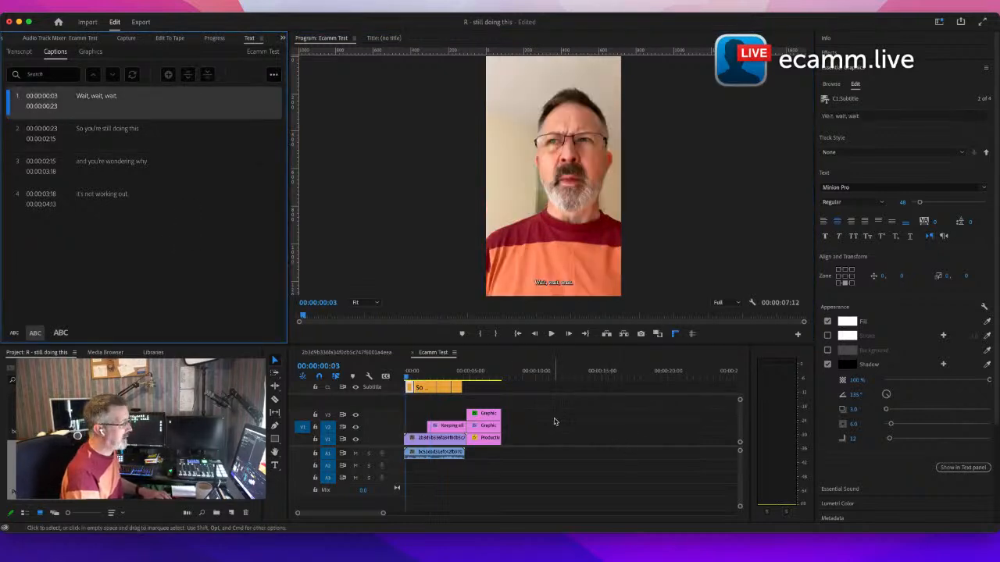
left_click_drag(509, 397, 396, 383)
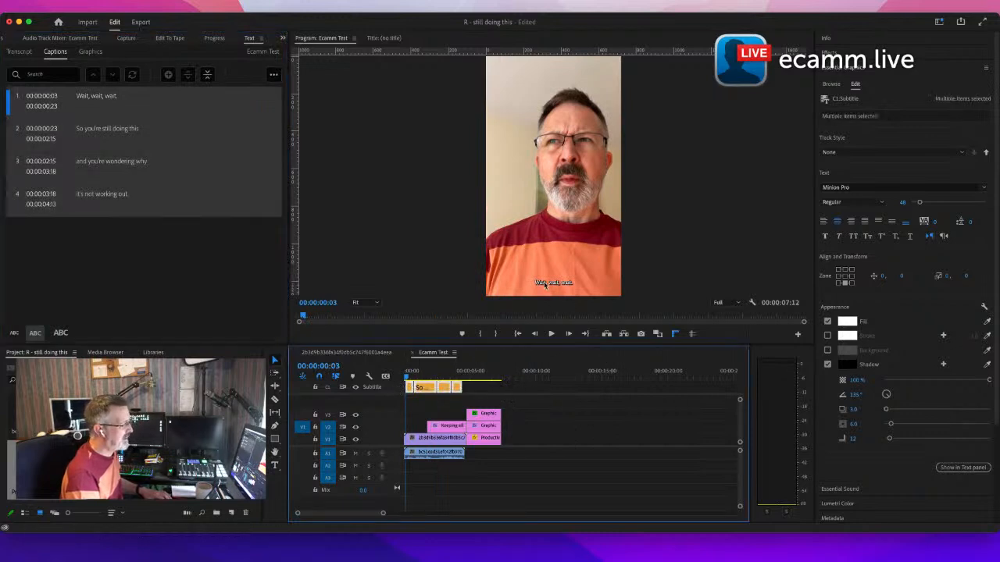
mouse_move(544, 285)
left_mouse_down()
mouse_move(542, 221)
mouse_move(548, 282)
left_mouse_up()
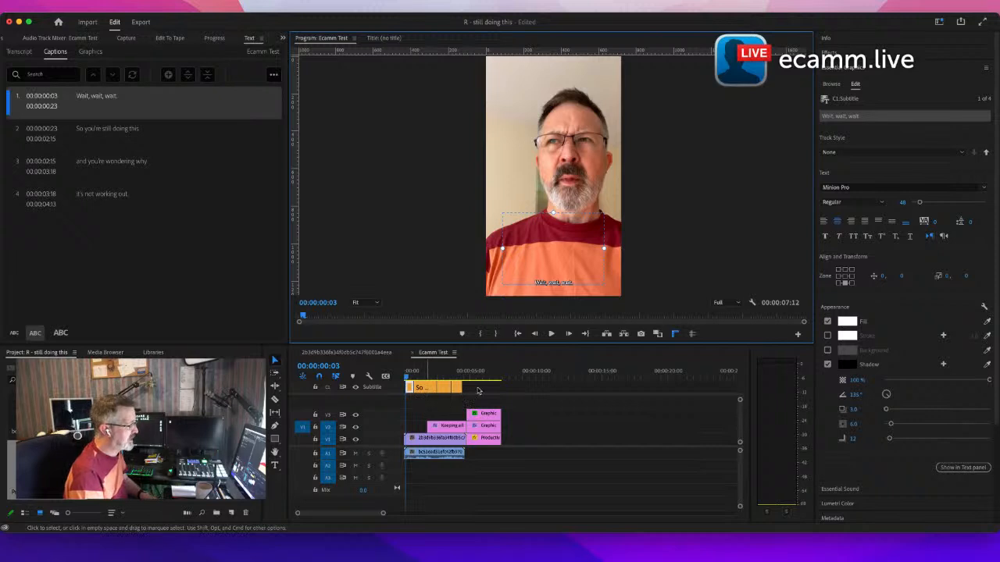
left_click_drag(919, 203, 932, 203)
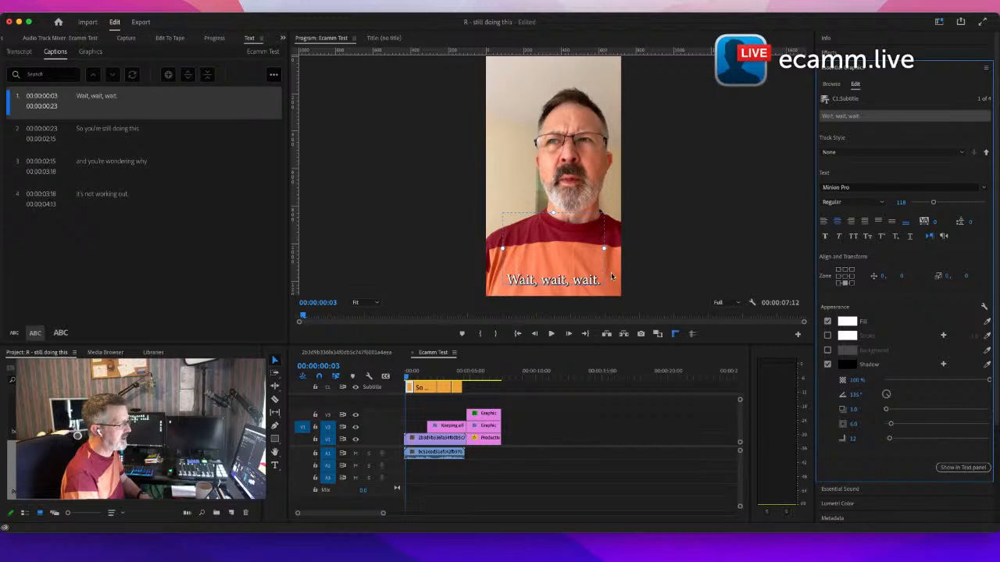
left_click_drag(561, 267, 557, 186)
left_click_drag(556, 186, 557, 184)
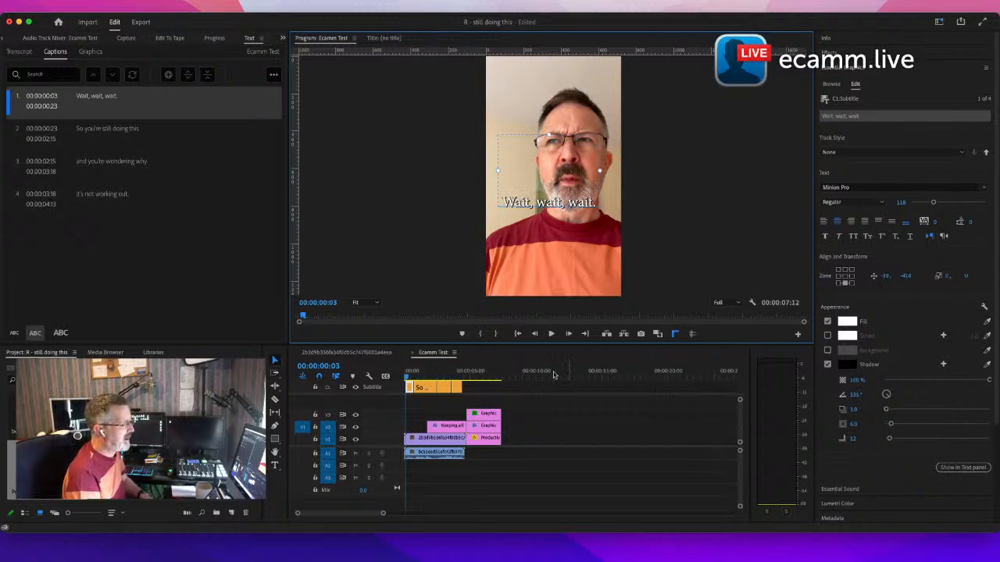
Step: Set the second caption, "So you're still doing this", to font size 118 and move it up from the shirt to the neck area
left_click(426, 391)
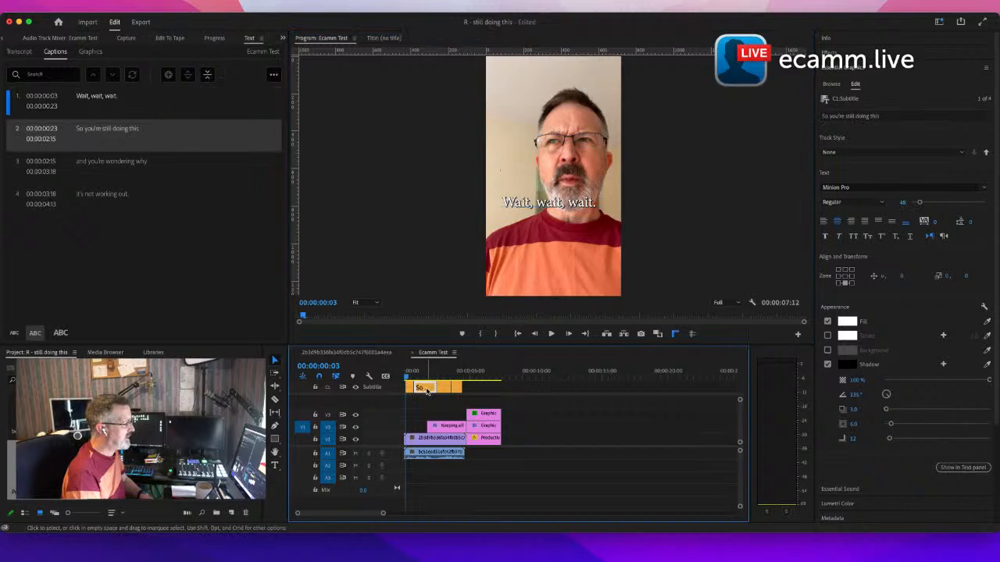
left_click(409, 389)
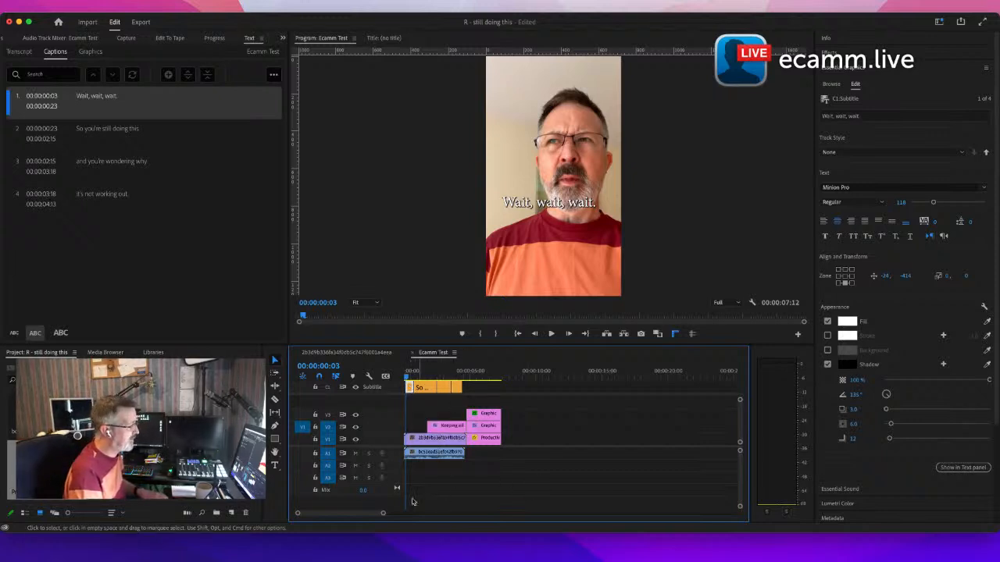
left_click_drag(383, 516, 348, 514)
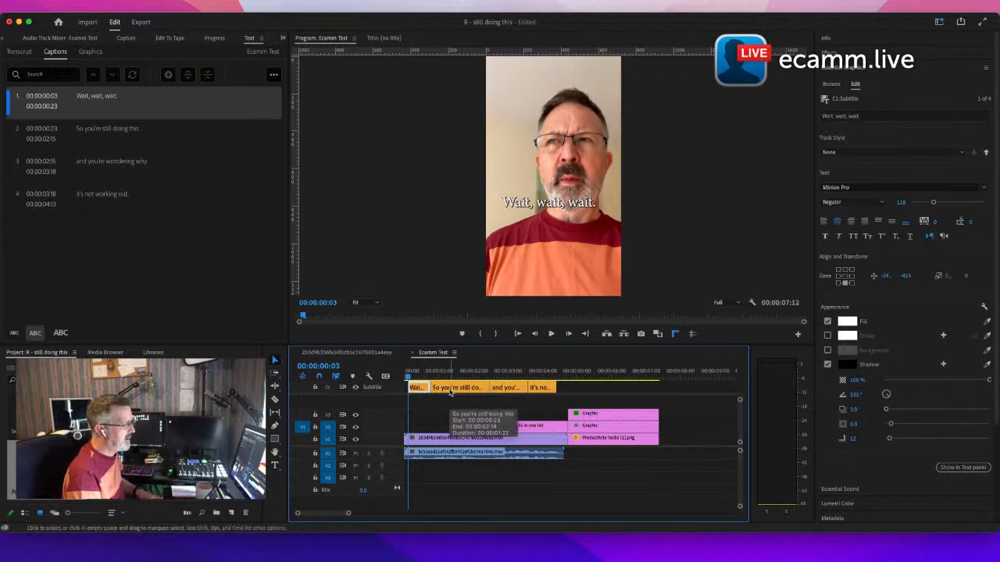
left_click(450, 391)
left_click(453, 383)
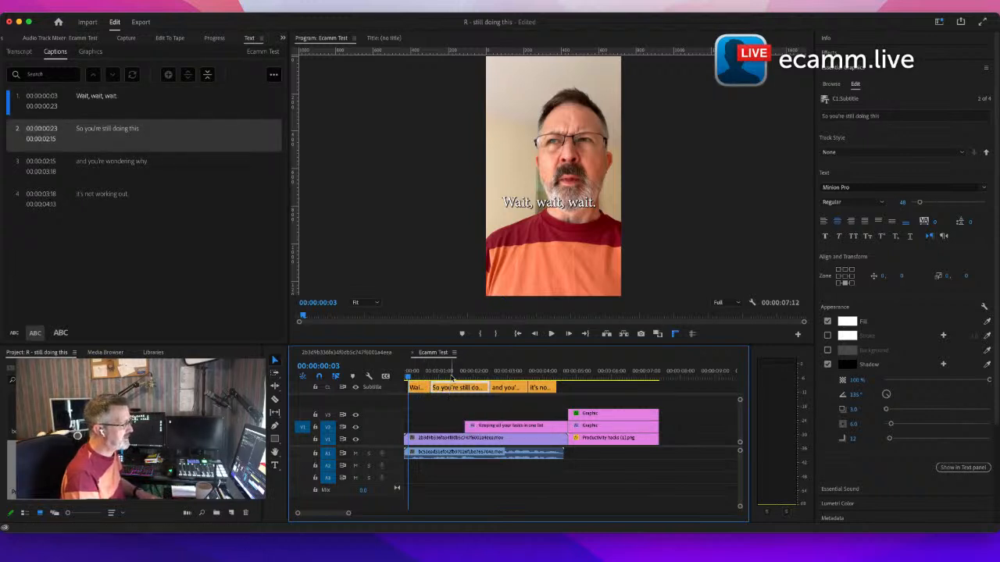
left_click(900, 202)
type("3")
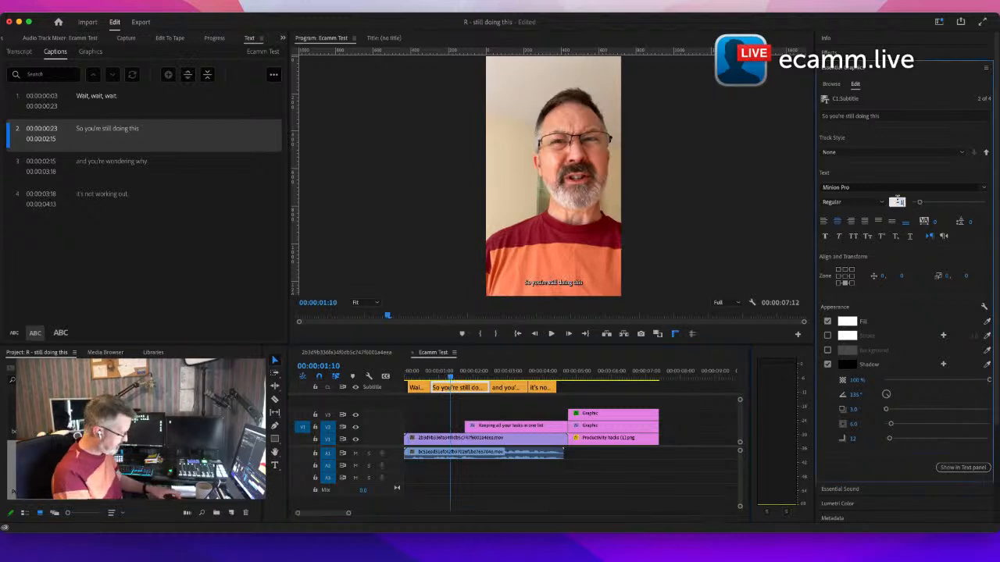
key("Return")
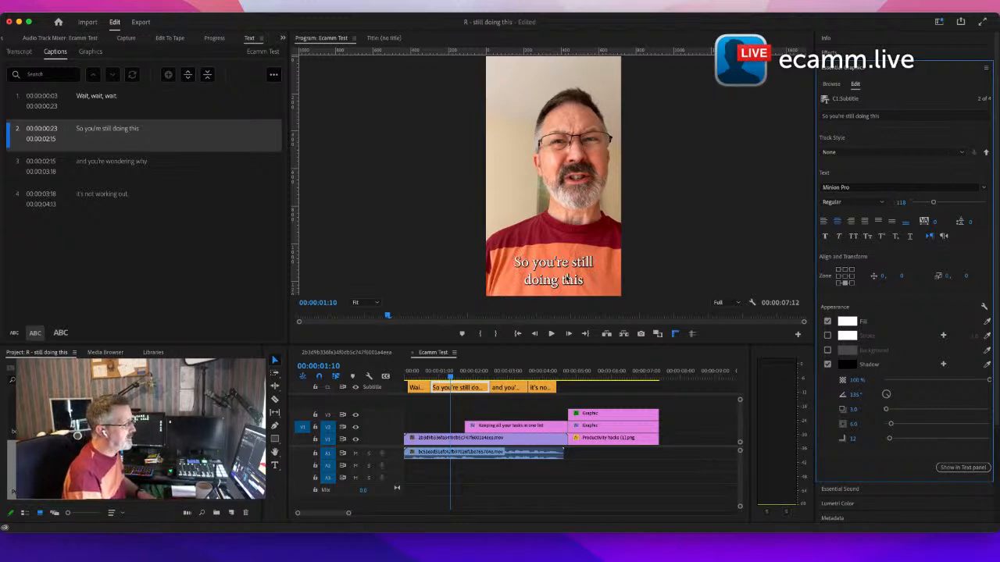
left_click_drag(565, 280, 563, 215)
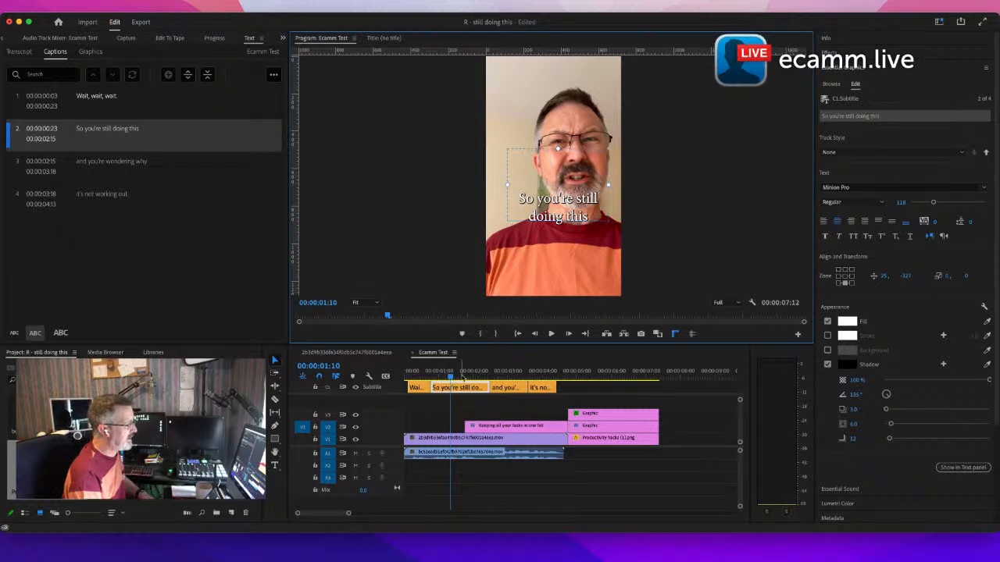
Step: Shift the second caption slightly down and left at 00:00:00:25, and play it back from just before it starts
left_click_drag(450, 380, 433, 385)
left_click_drag(560, 222, 548, 230)
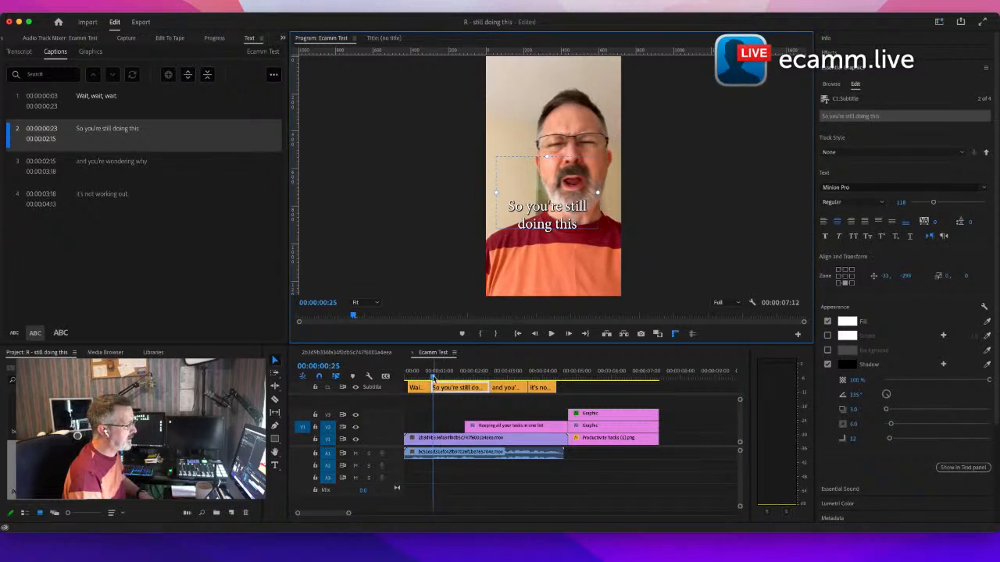
left_click_drag(434, 379, 427, 383)
key("space")
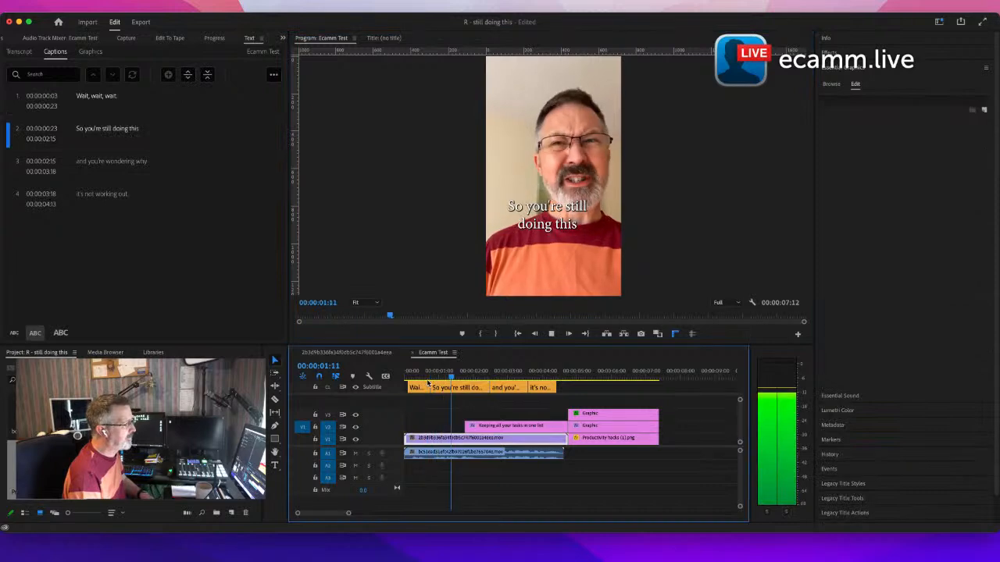
key("space")
Step: Raise the "So you're still doing this" caption slightly and play the sequence from the start into the third caption
left_click(464, 388)
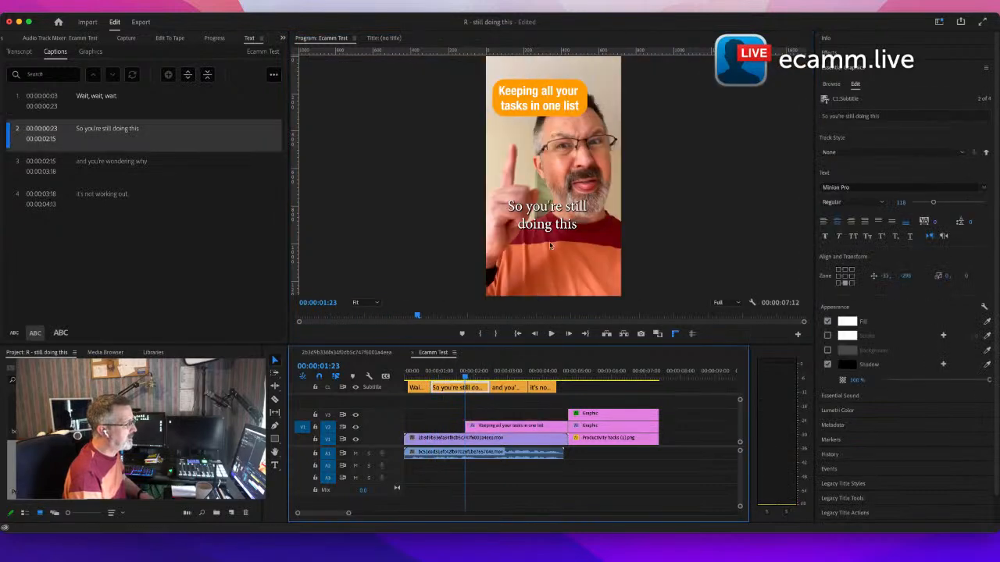
left_click_drag(552, 220, 554, 212)
left_click_drag(466, 379, 378, 401)
key("space")
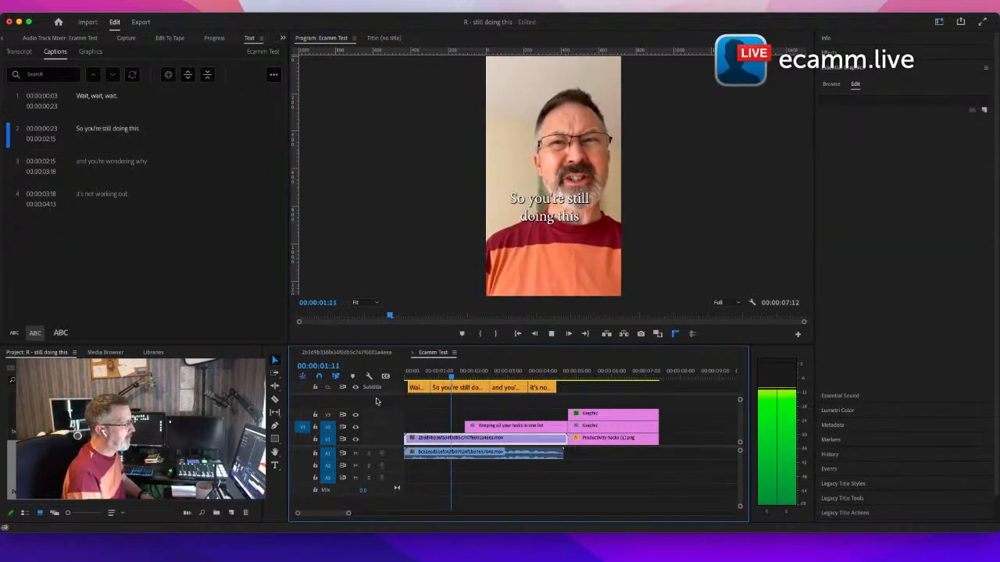
key("space")
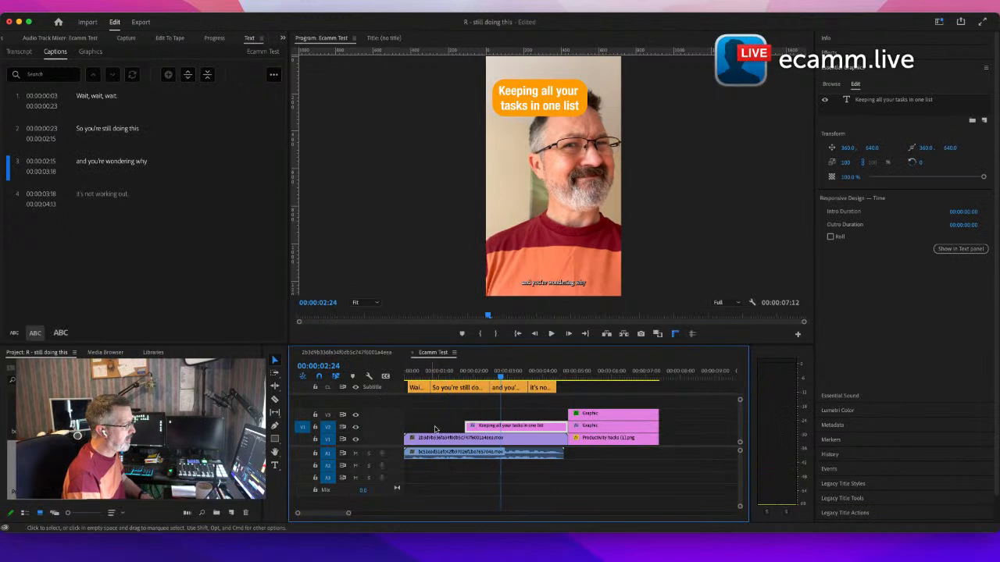
Step: Set the third caption, "and you're wondering why", to font size 118 and move it straight up to neck height
left_click(506, 387)
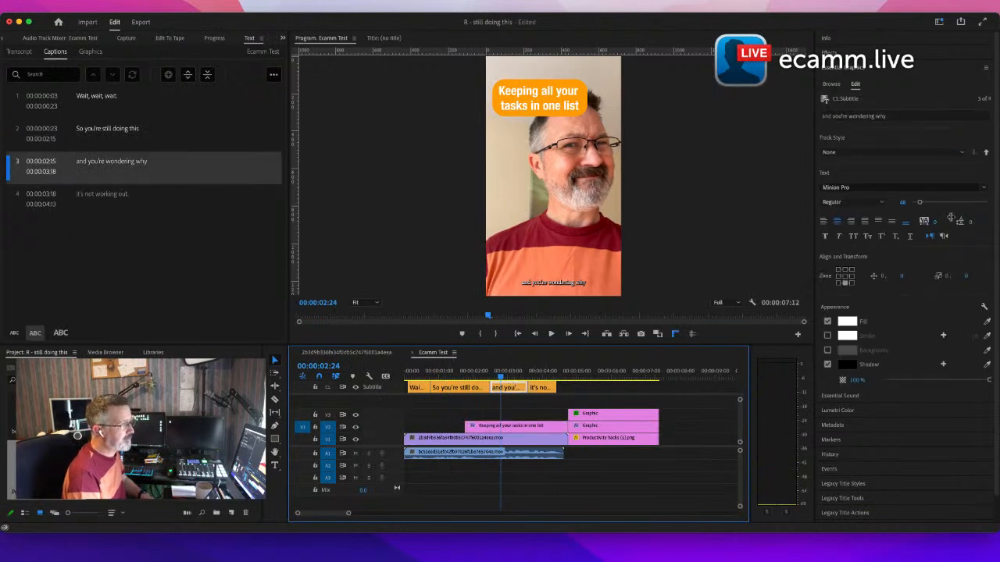
left_click(899, 201)
key("BackSpace")
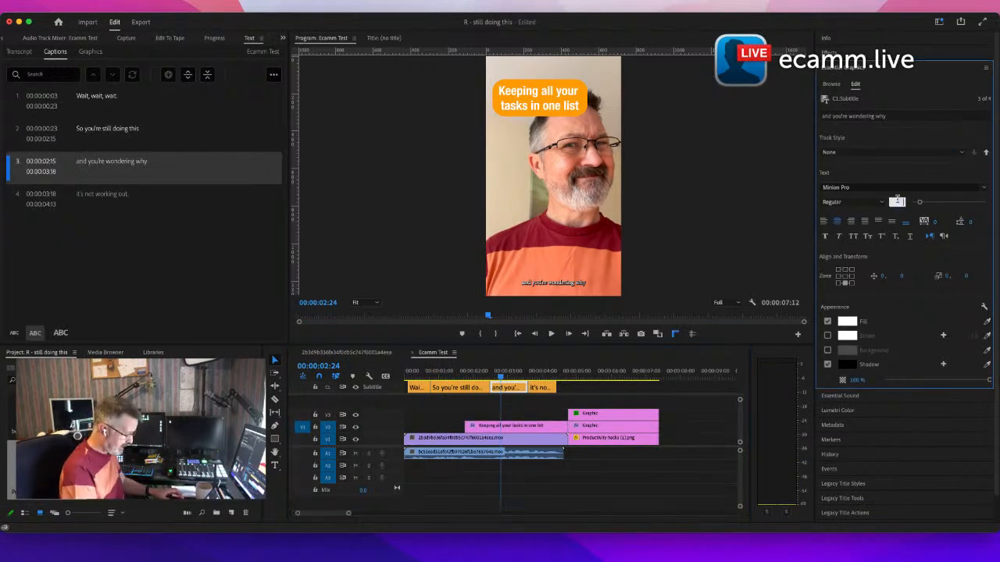
type("118")
key("Return")
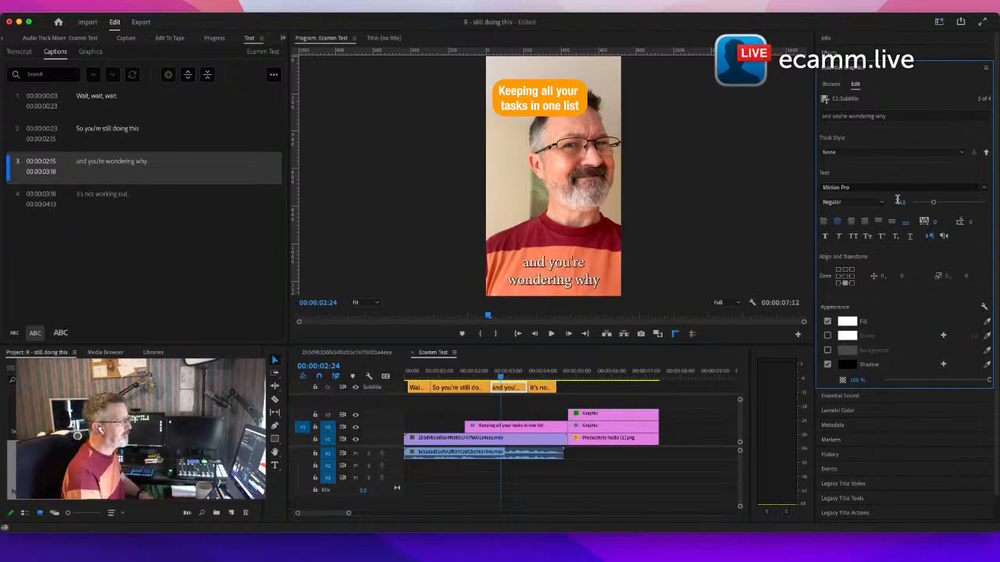
left_click_drag(562, 278, 561, 222)
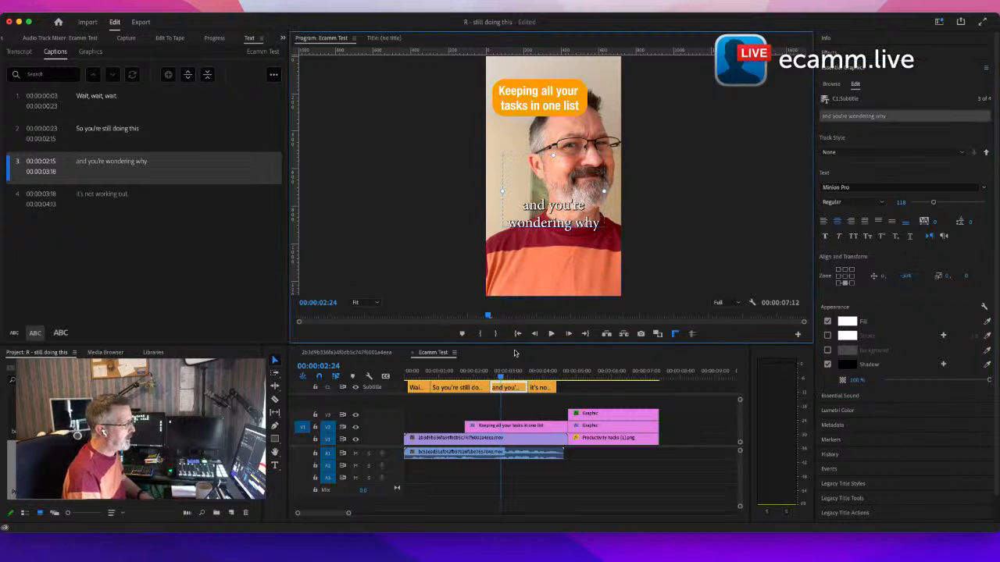
Step: Play the sequence from 00:00:02:05 to review the third caption, stopping after the last caption
left_click_drag(502, 378, 480, 381)
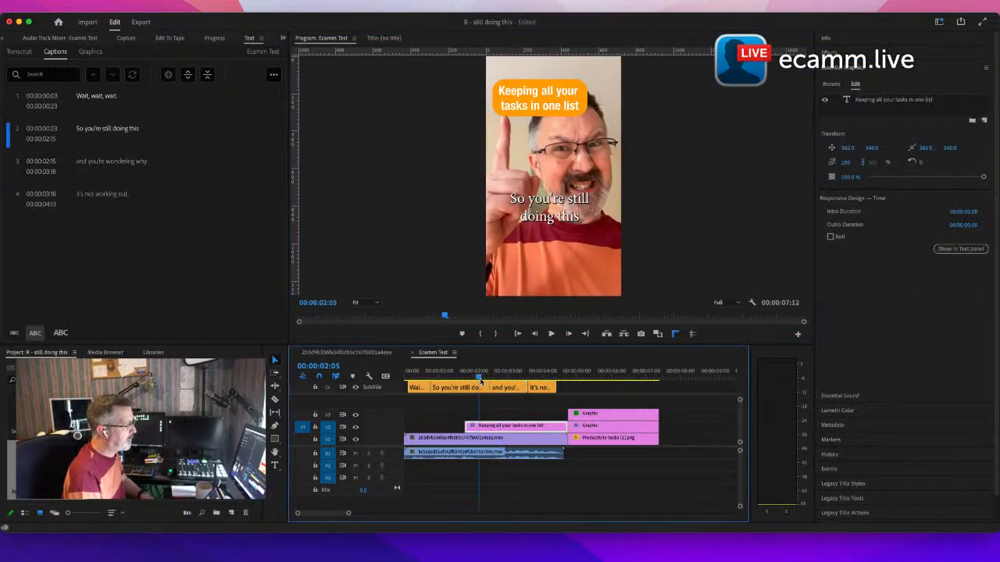
key("space")
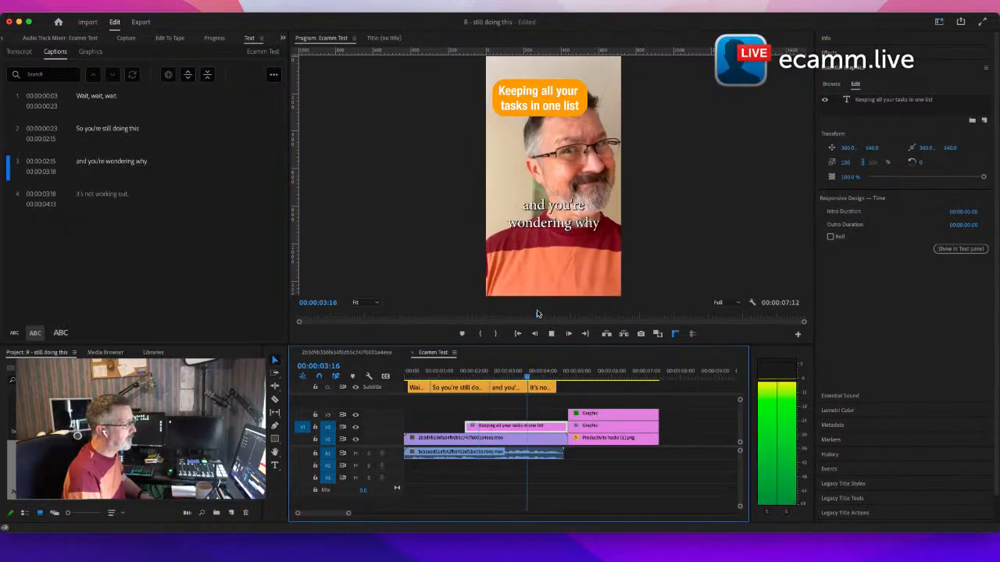
key("space")
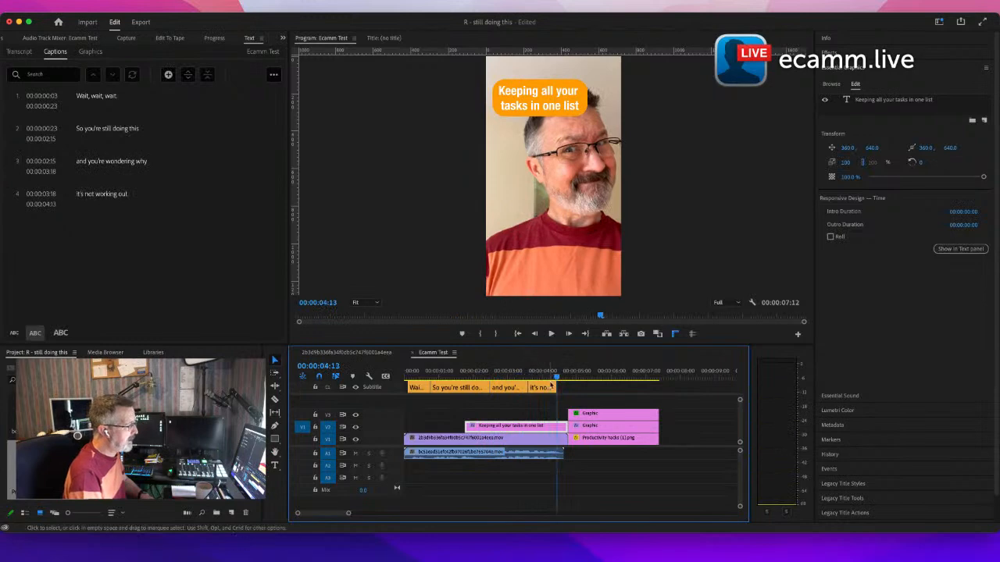
Step: Set the fourth caption, "it's not working out.", to font size 118 and move it up over the chin and neck
left_click(539, 387)
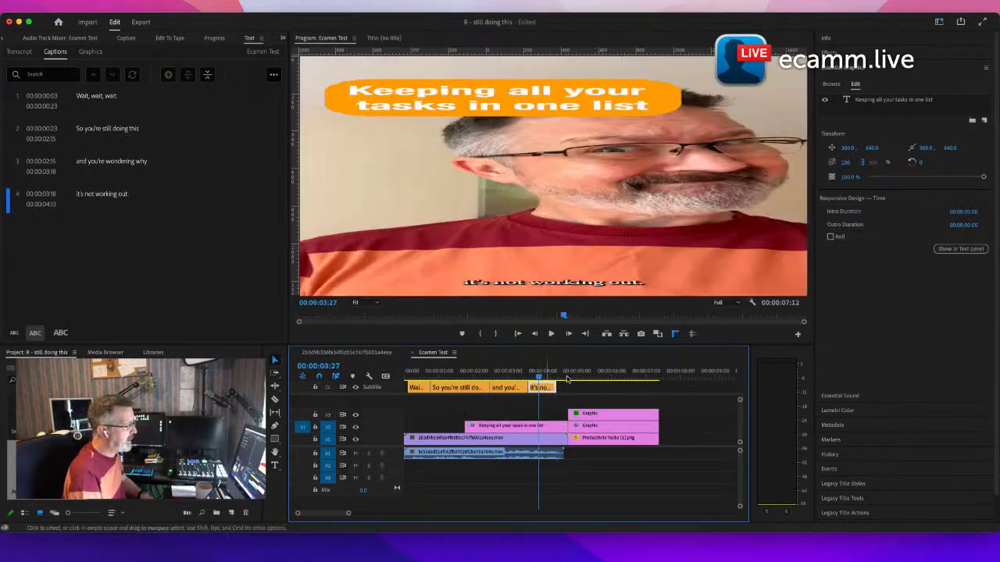
left_click(904, 205)
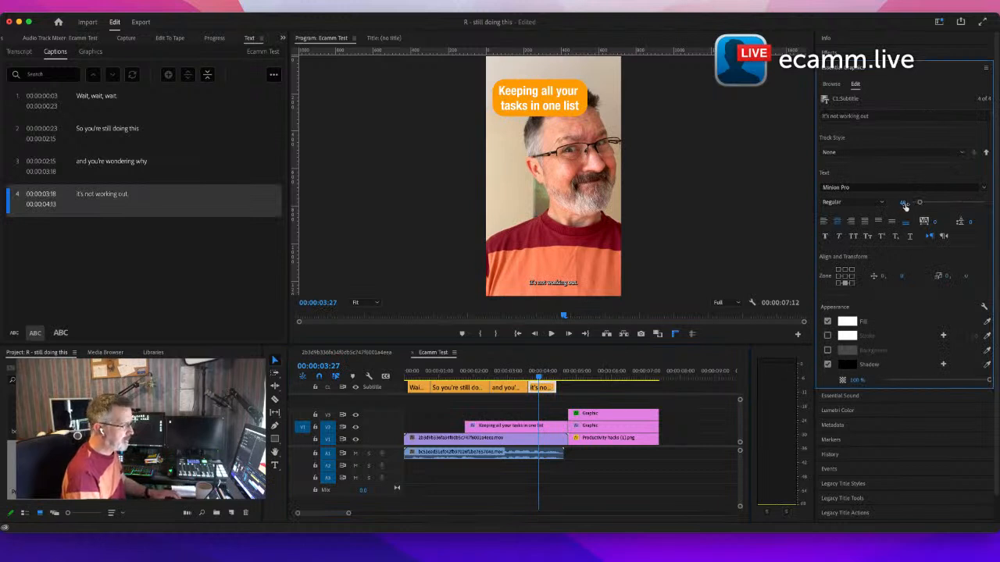
left_click(902, 203)
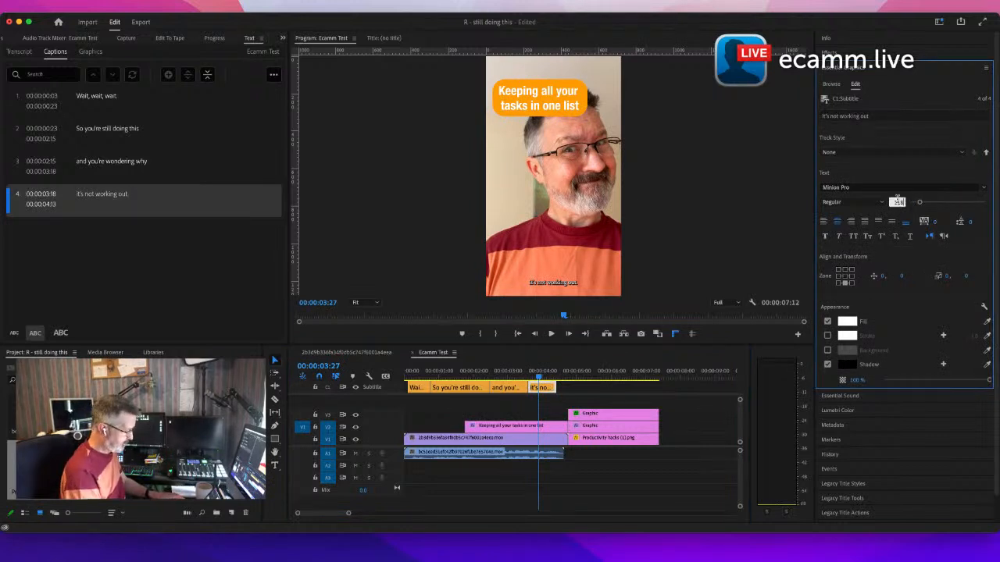
type("118")
key("Return")
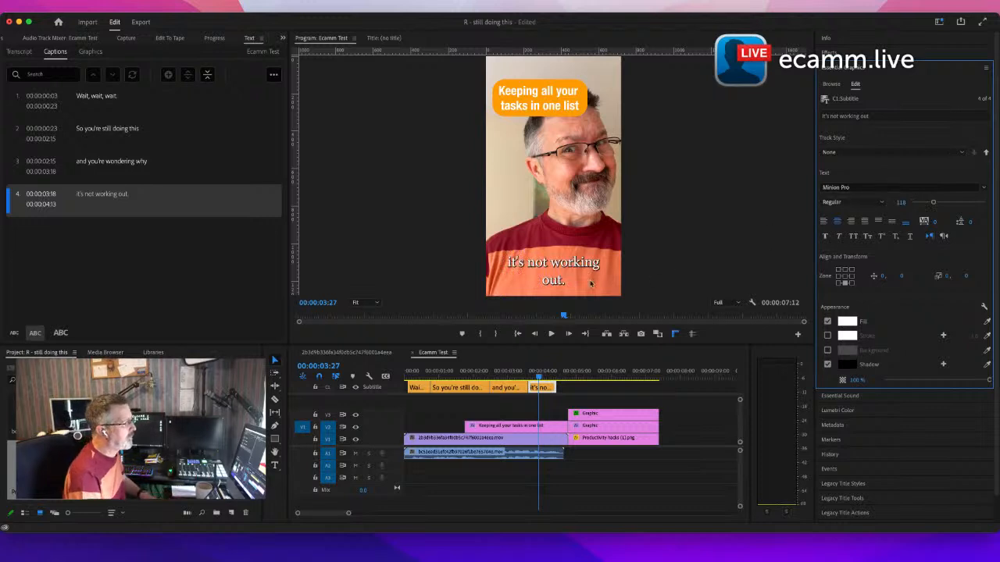
left_click_drag(559, 270, 561, 205)
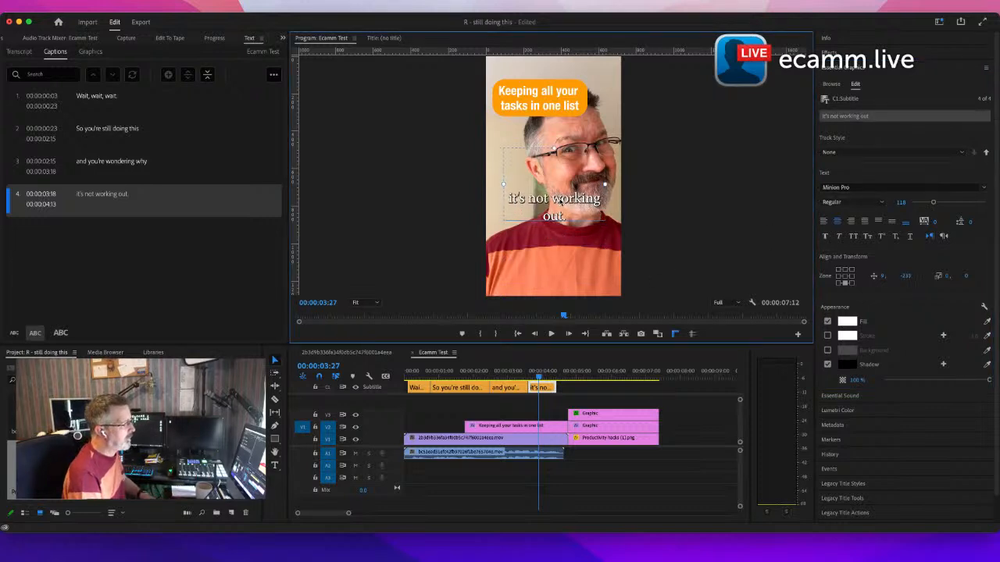
Step: Play the captioned video from the start into the logo ending, and return the playhead to the fourth caption at 00:00:03:25
left_click_drag(539, 376, 384, 391)
key("space")
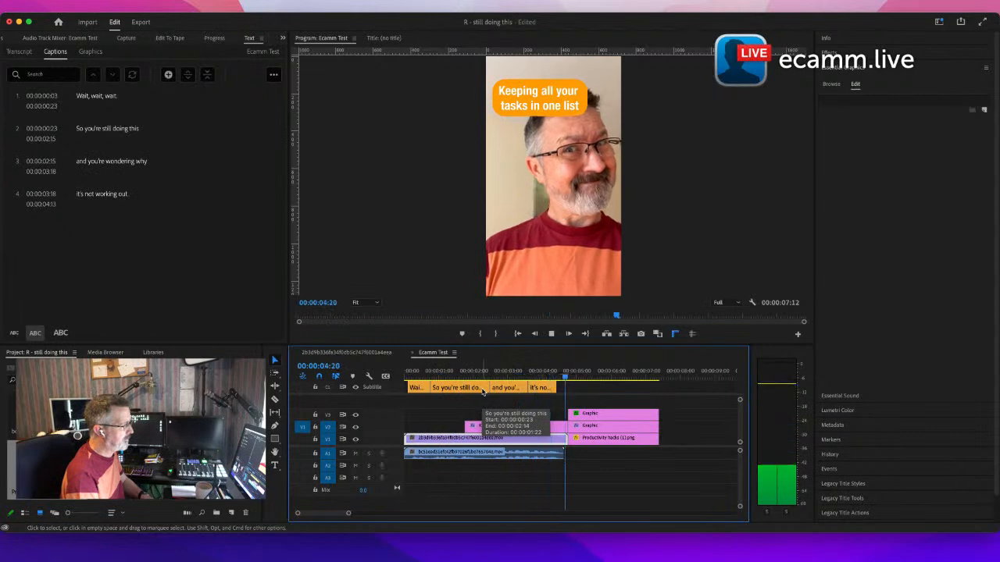
key("space")
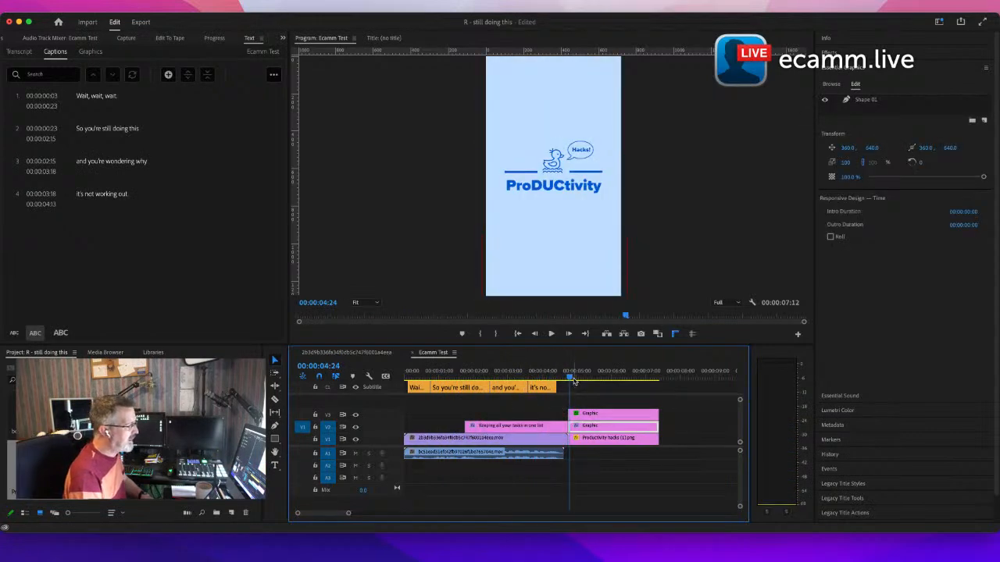
left_click_drag(574, 381, 535, 378)
left_click(549, 235)
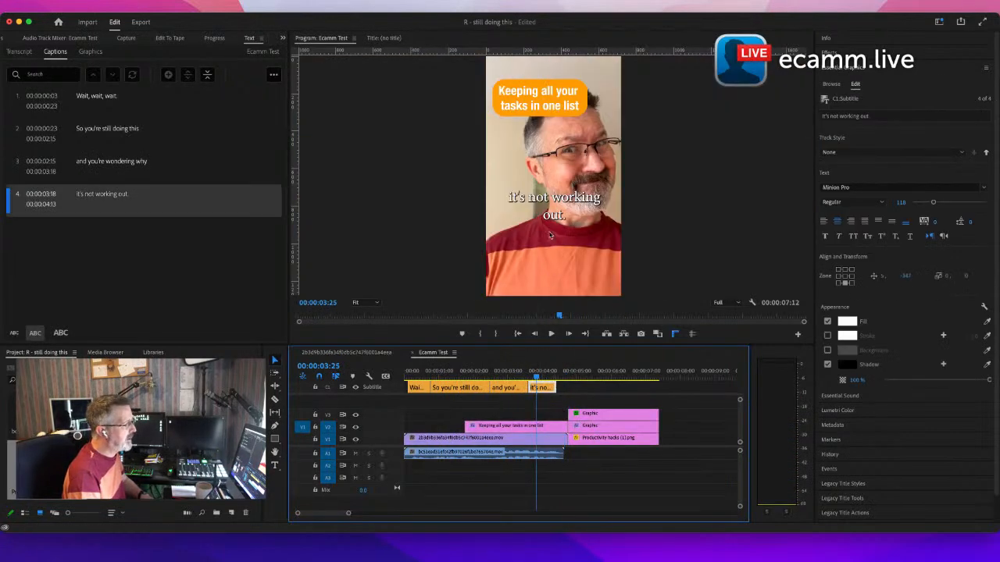
Step: Move the fourth caption, "it's not working out.", slightly down to about 19, -294 and play the sequence from the start into the logo ending
left_click_drag(550, 235, 553, 244)
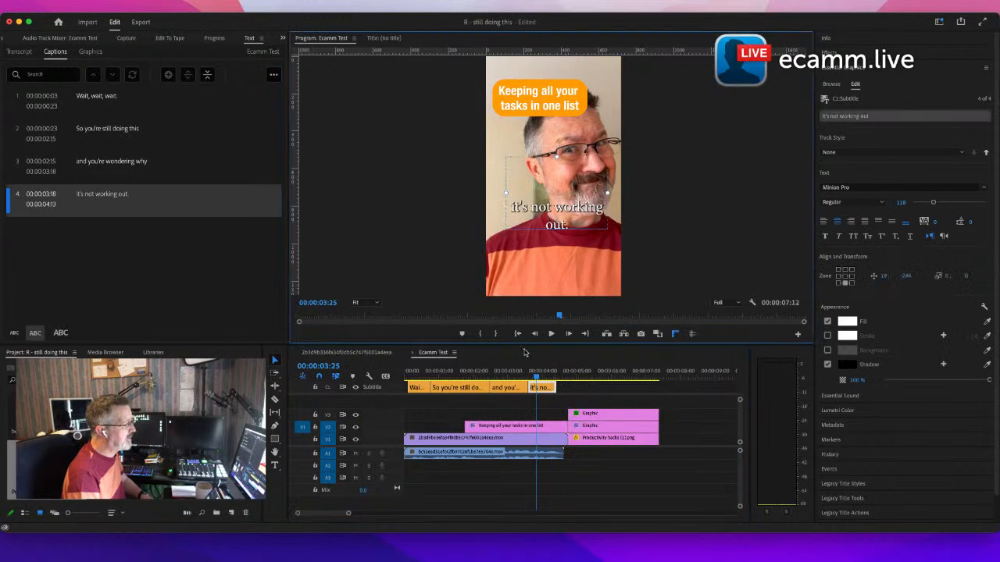
left_click_drag(537, 378, 383, 378)
key("space")
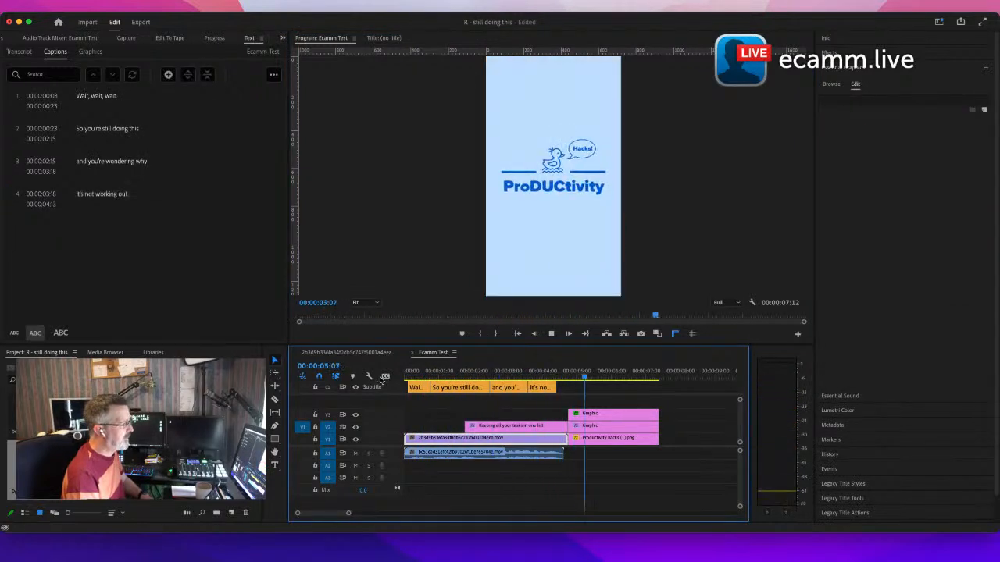
key("space")
key("Up")
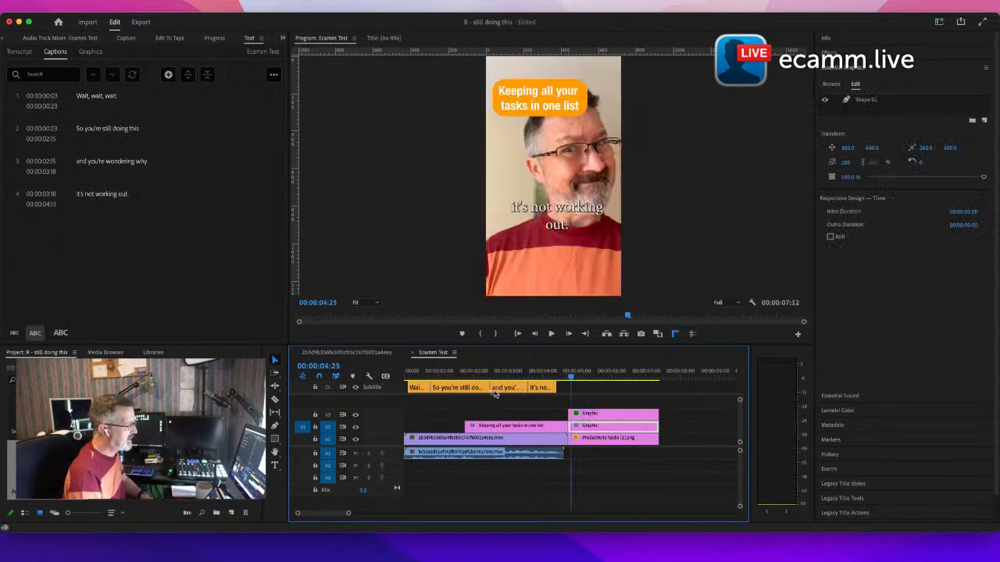
Step: Give the second caption, "So you're still doing this", a background with 64% opacity and size 16
left_click(440, 391)
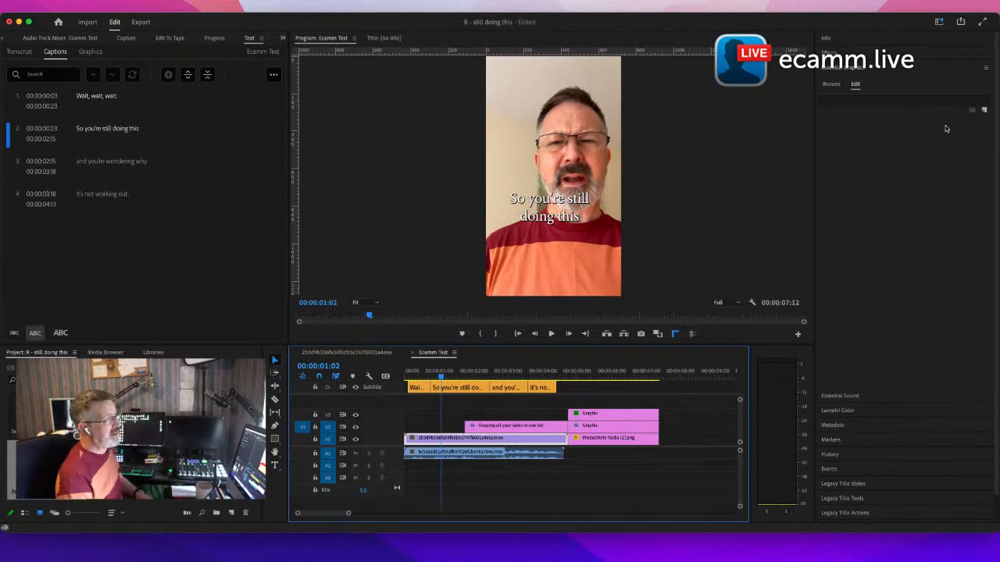
left_click(460, 390)
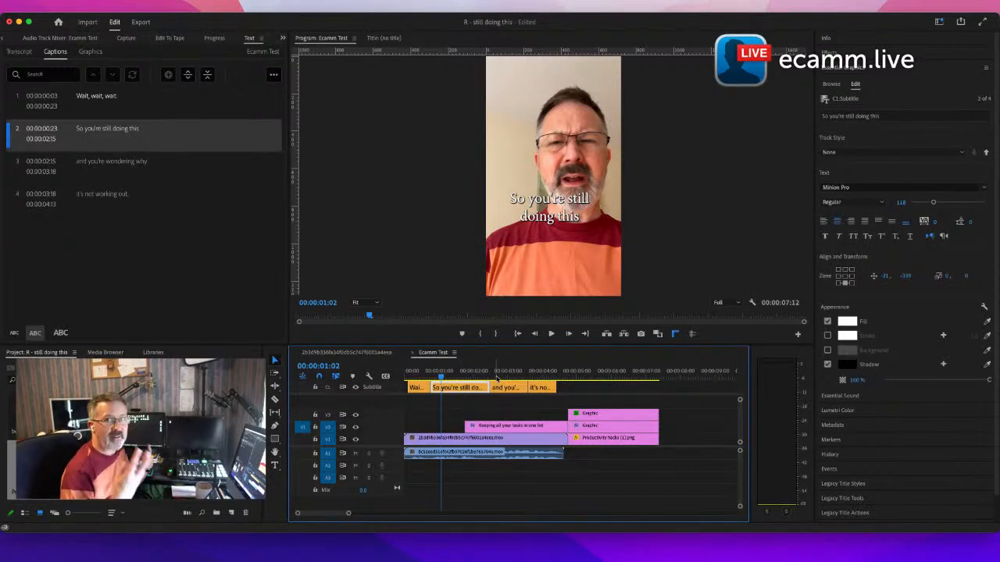
left_click(829, 351)
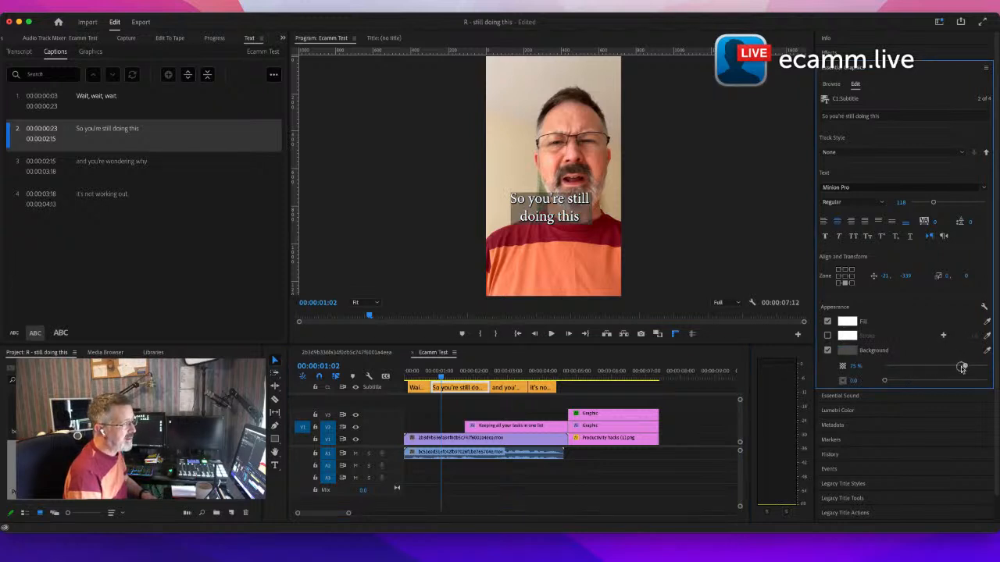
left_click_drag(962, 367, 950, 367)
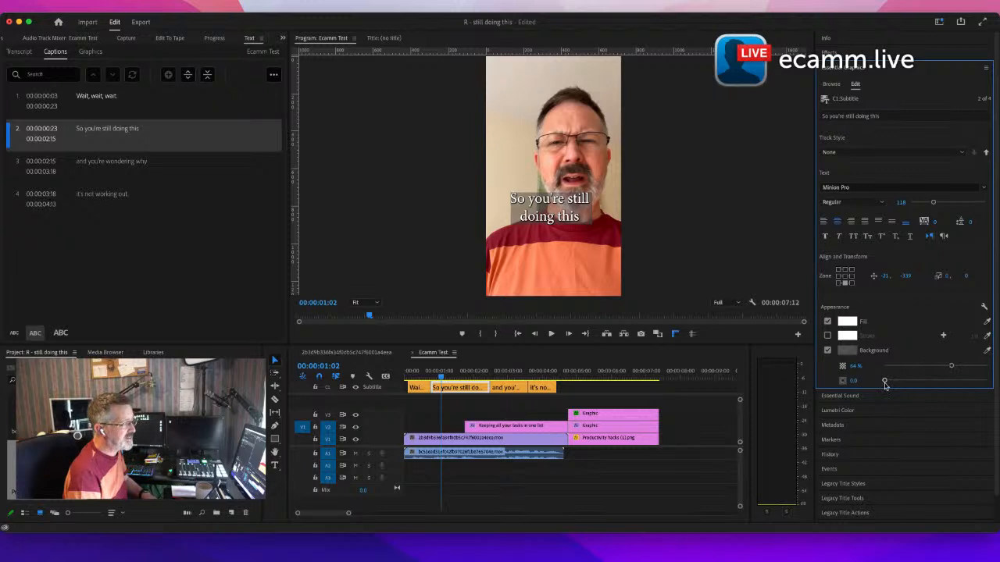
left_click_drag(885, 383, 901, 381)
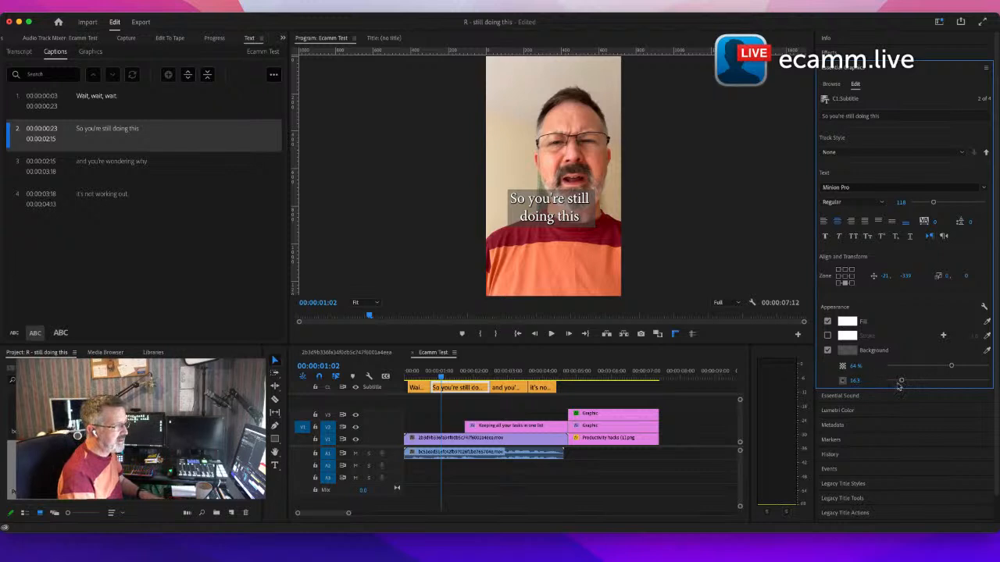
left_click(857, 380)
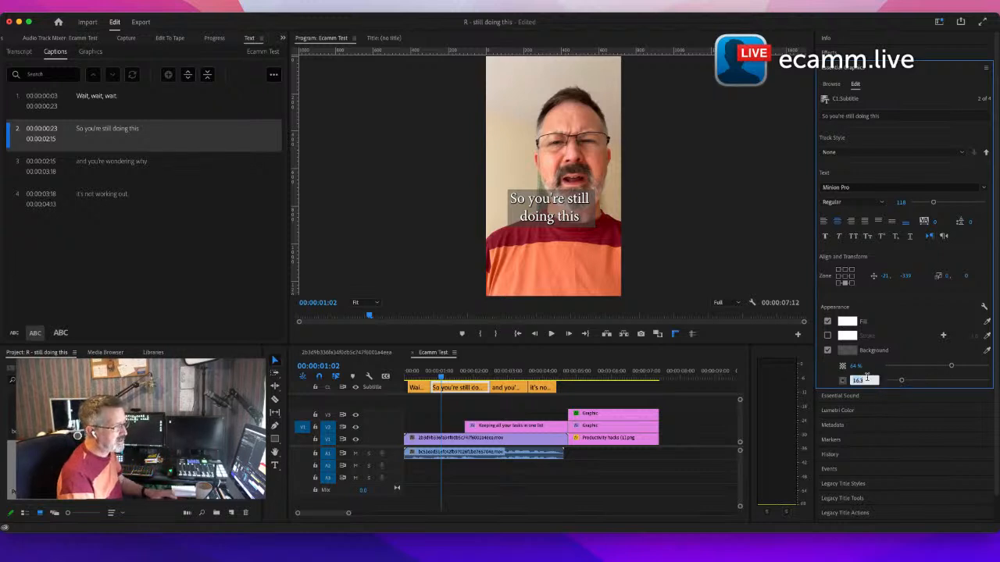
type("14")
key("Return")
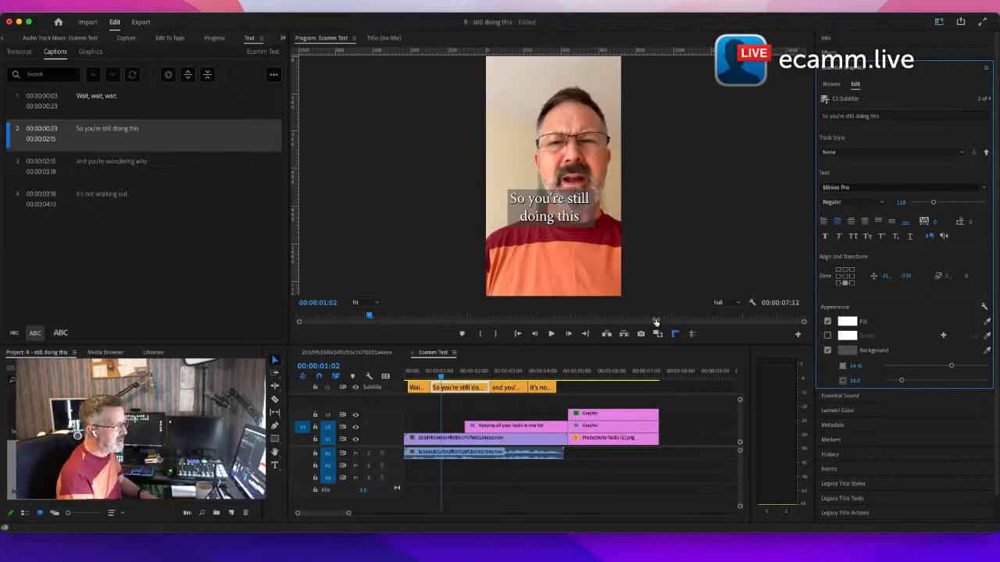
Step: Enable a background on the first caption, "Wait, wait, wait.", with opacity 64% and size 16
left_click(425, 390)
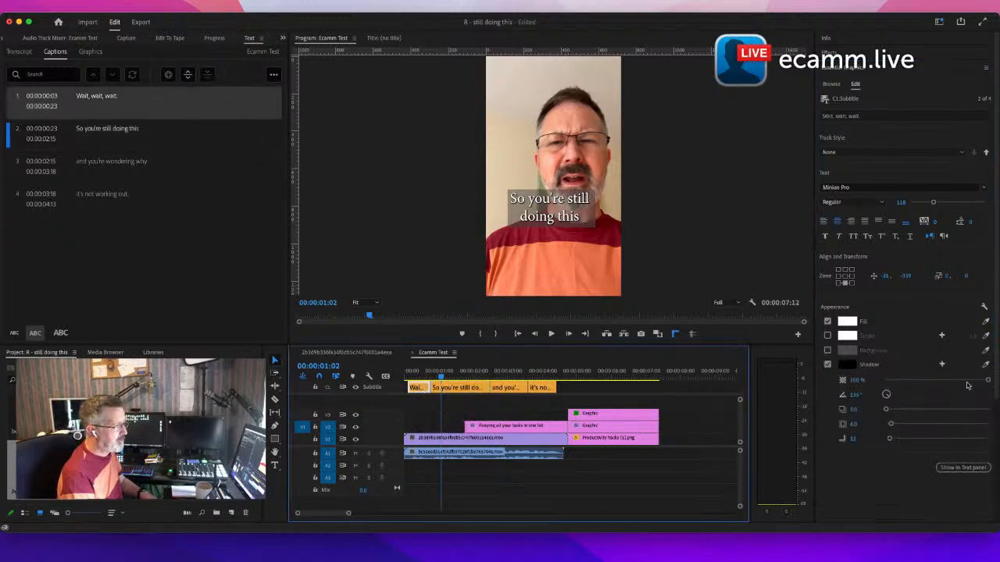
left_click(827, 351)
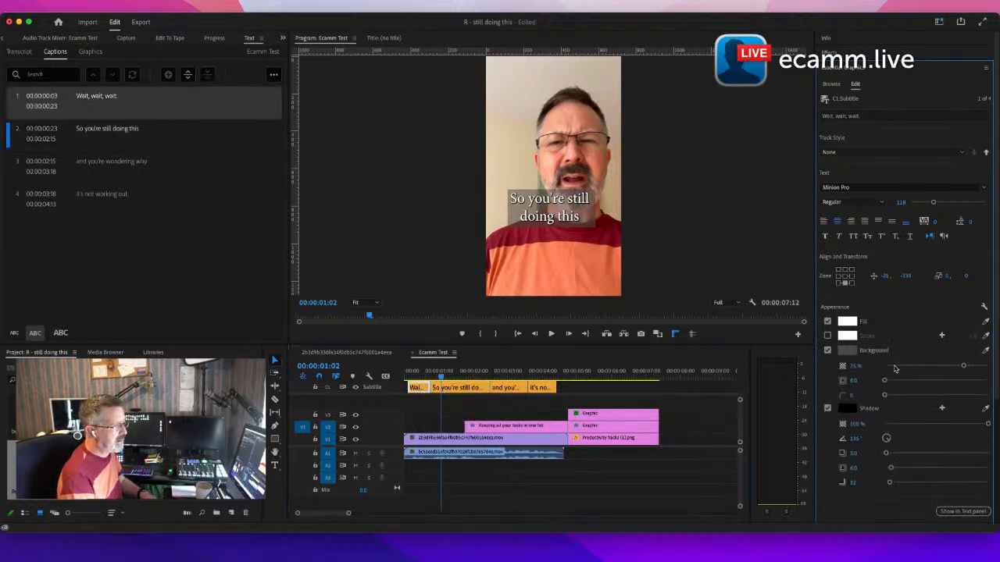
left_click(856, 366)
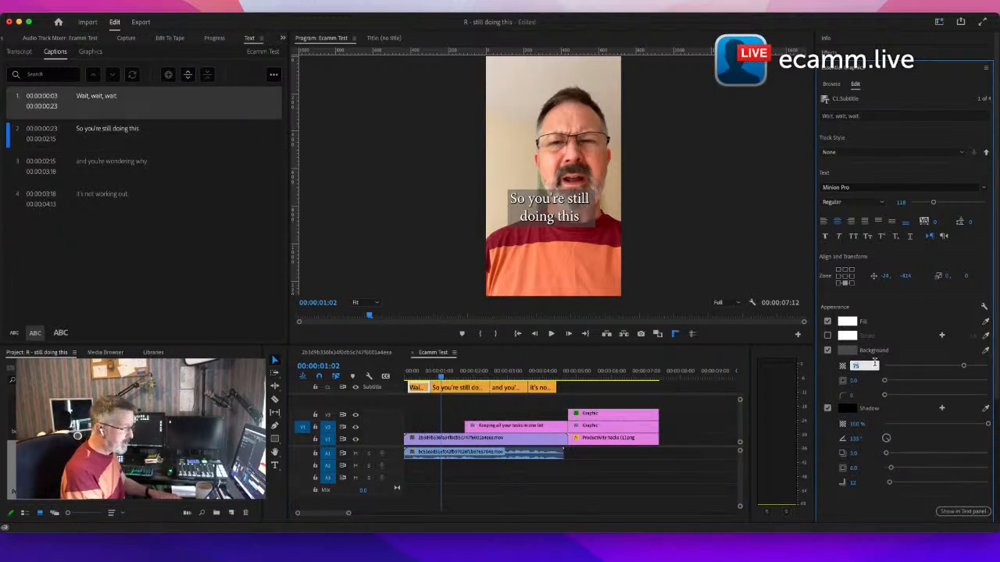
type("64")
key("Tab")
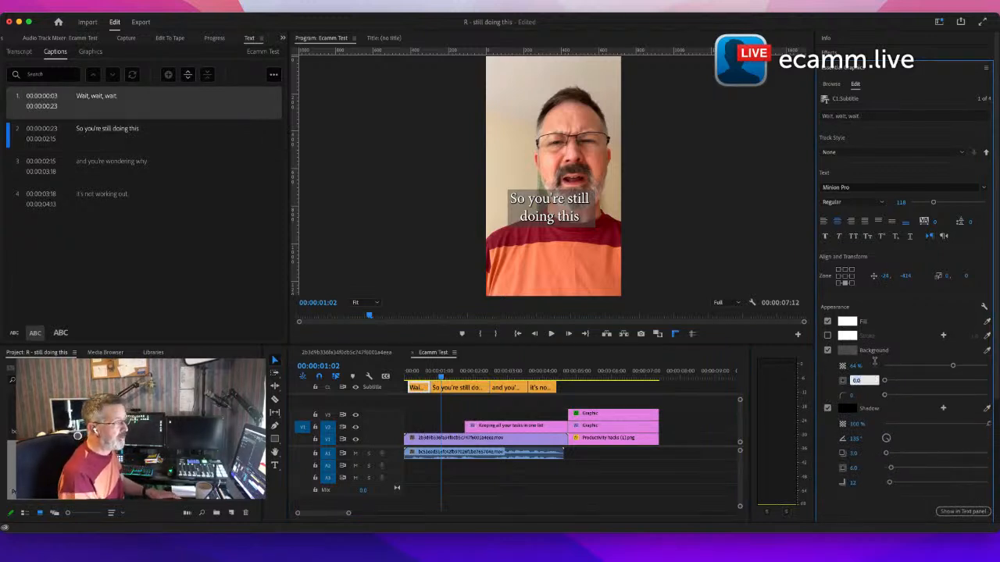
key("BackSpace")
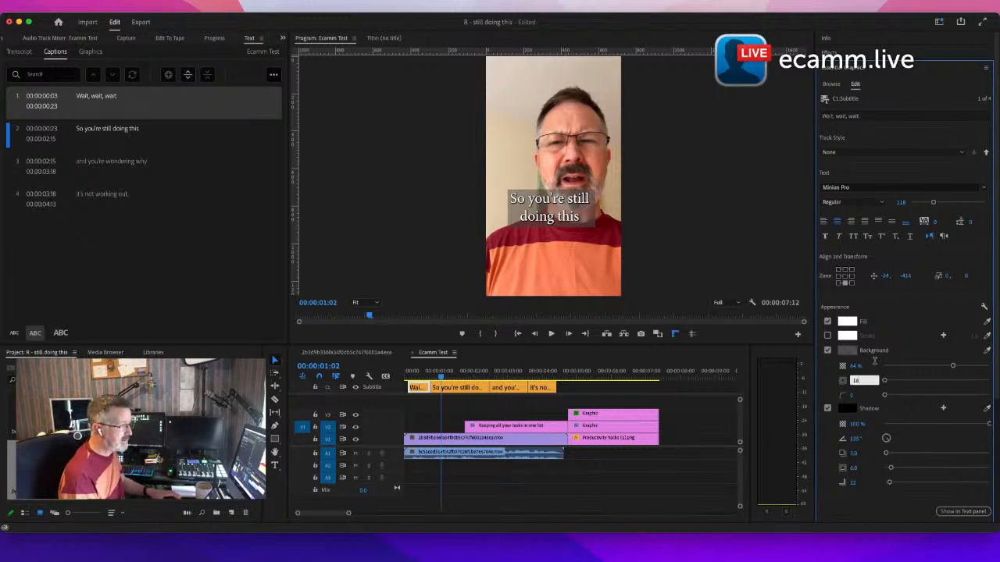
key("Return")
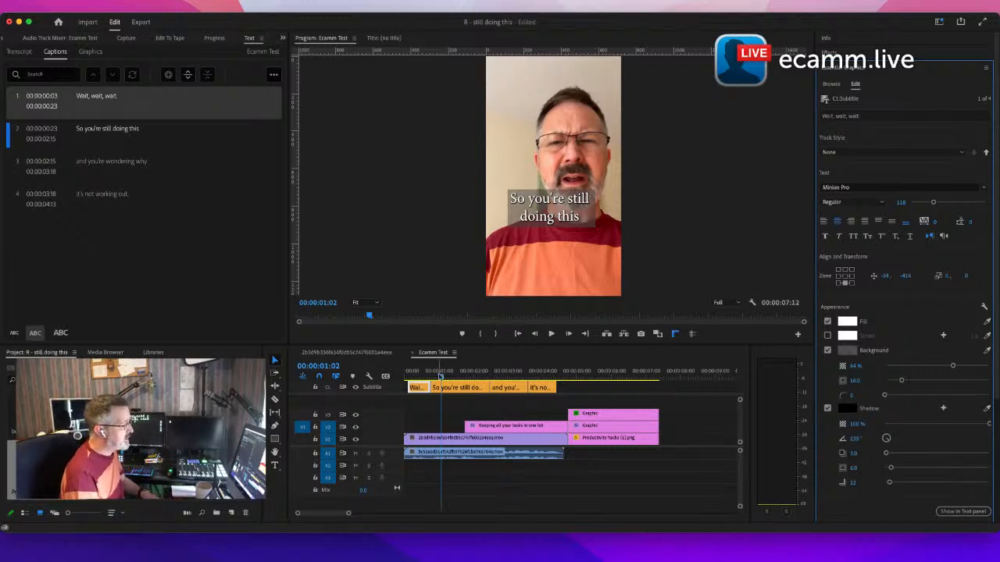
Step: Add a background to the third caption, "and you're wondering why", setting its opacity to 64% and its size to 16
mouse_move(442, 378)
left_mouse_down()
mouse_move(419, 387)
mouse_move(449, 380)
left_mouse_up()
left_click(474, 389)
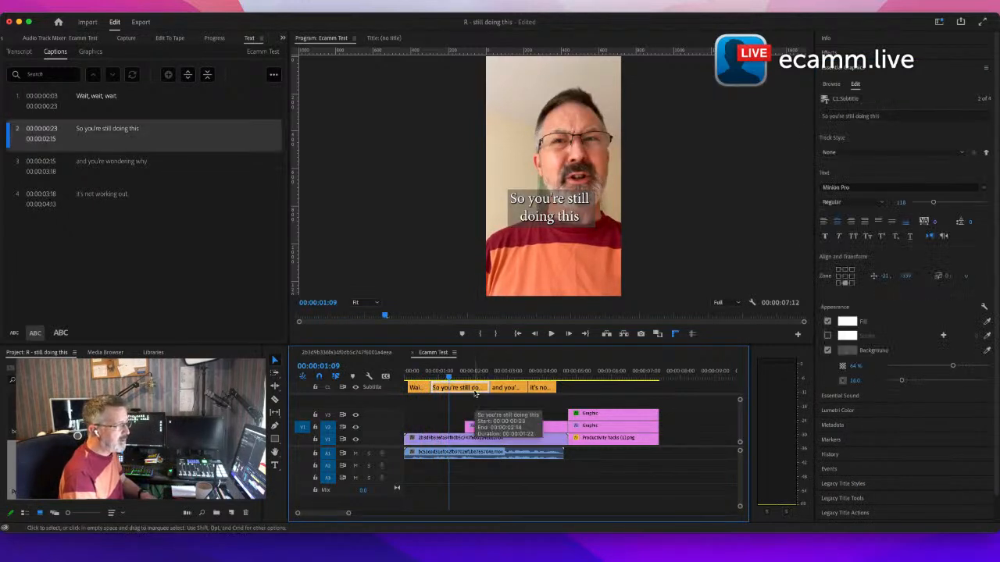
left_click_drag(453, 378, 507, 389)
left_click(509, 390)
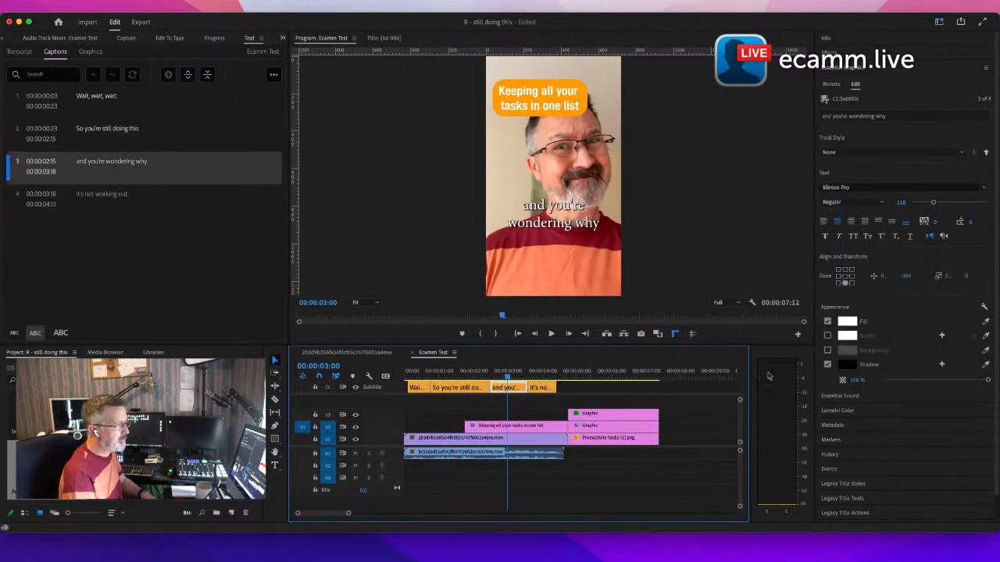
left_click(827, 350)
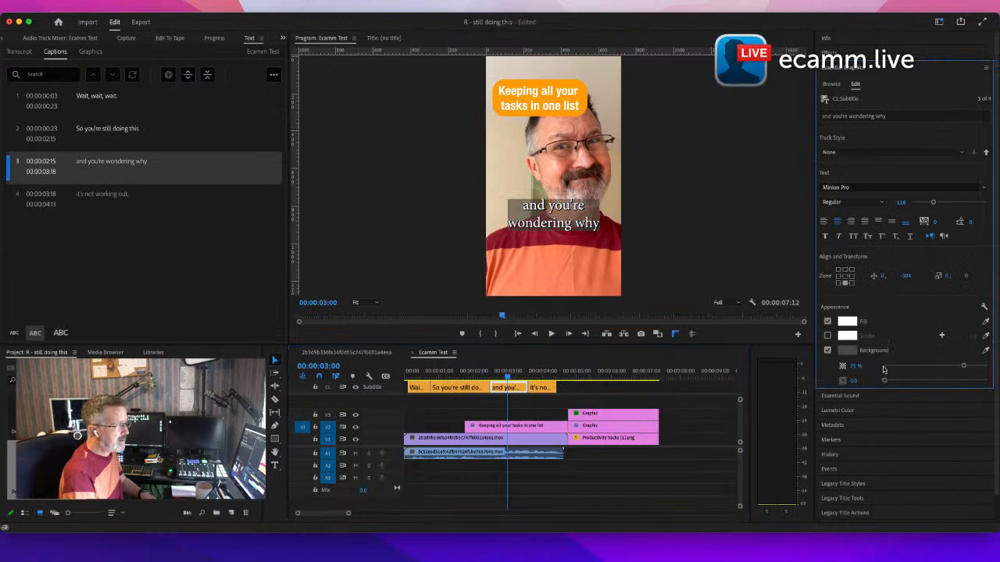
left_click(857, 366)
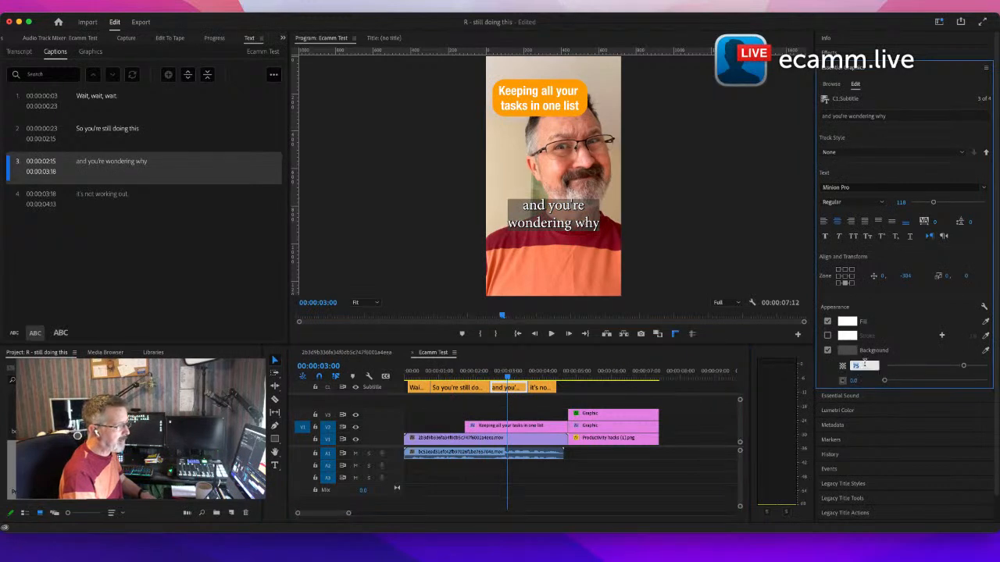
type("64")
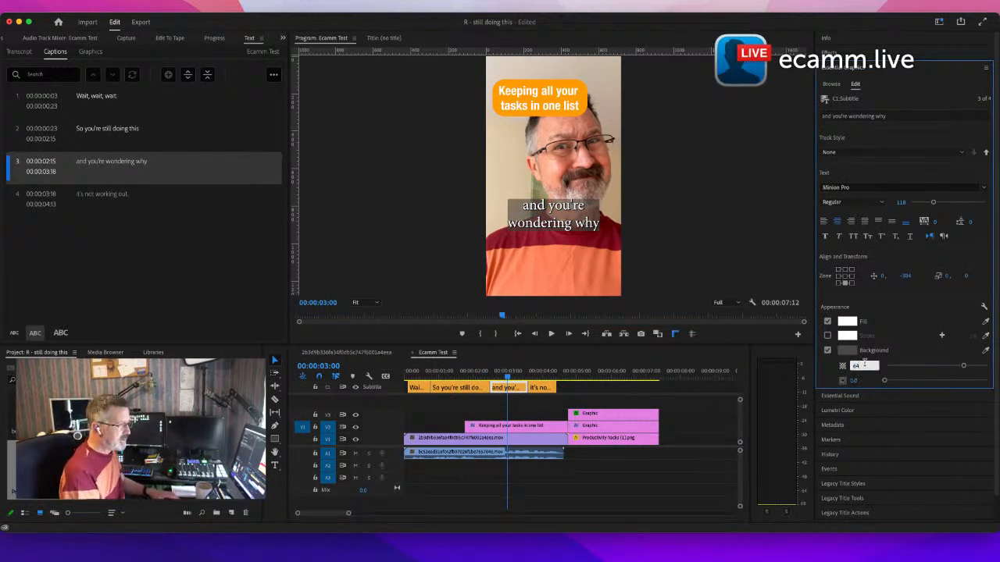
key("Tab")
type("16")
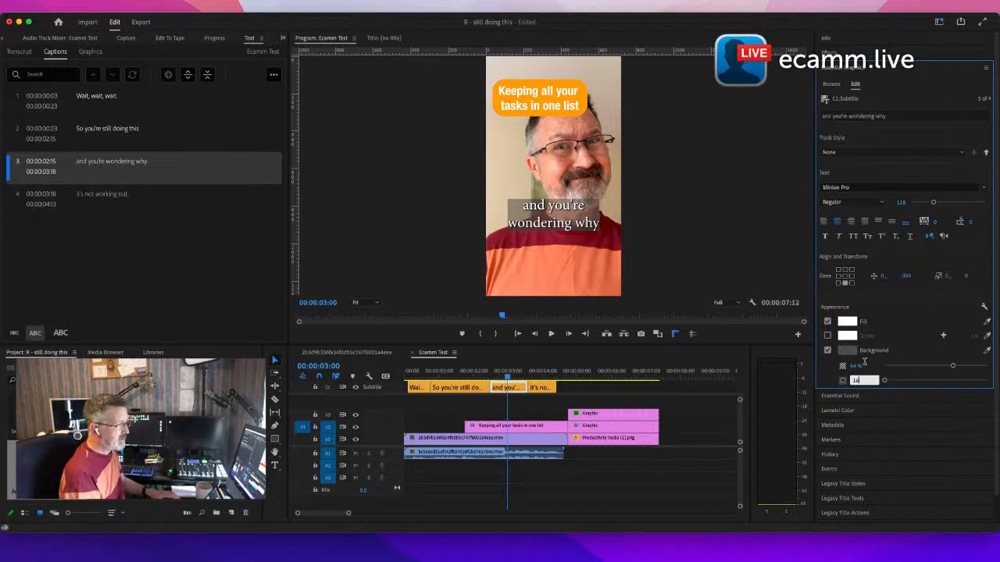
key("Return")
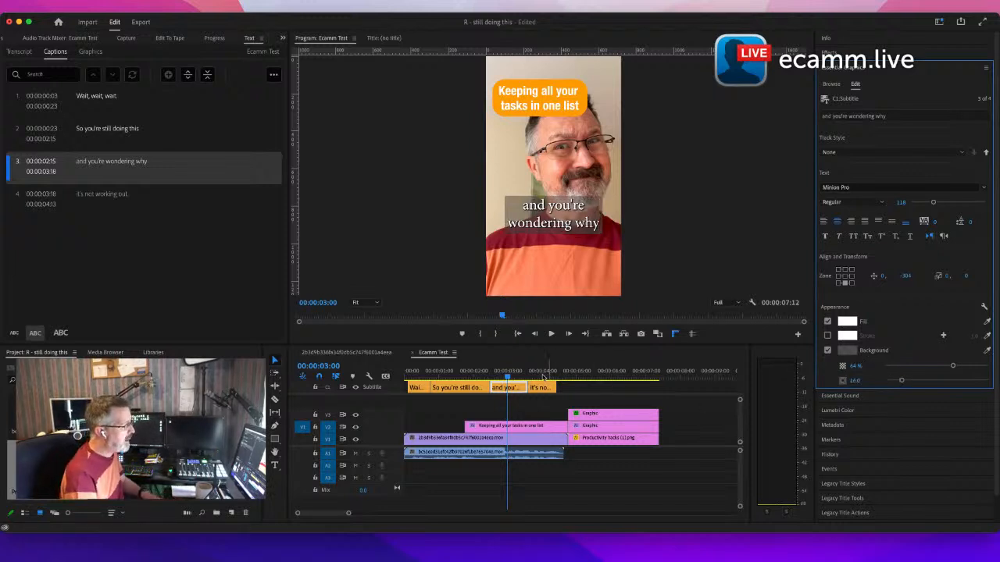
Step: Turn on the background of the fourth caption, "it's not working out.", with 64% opacity and size 16
left_click_drag(508, 378, 535, 375)
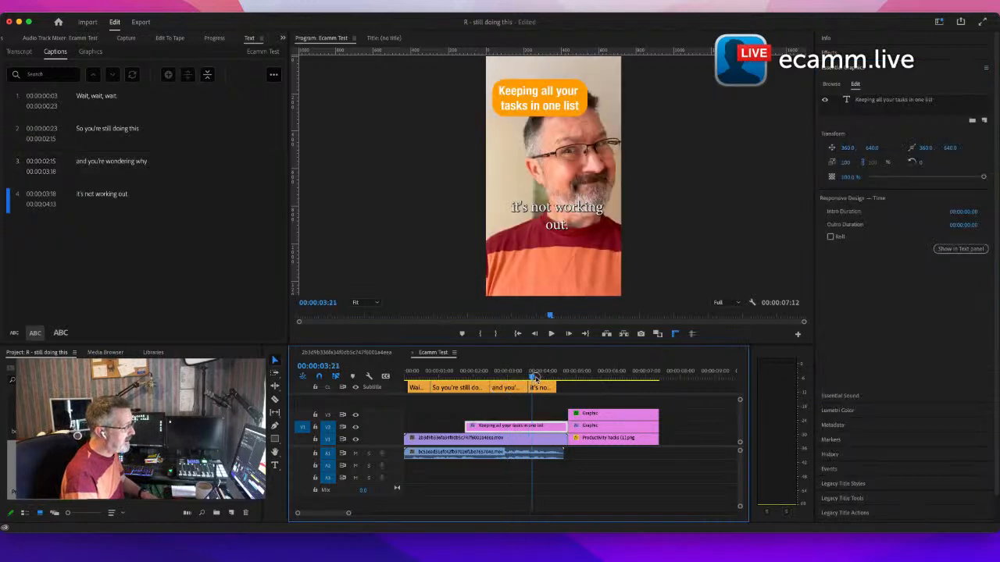
left_click(548, 388)
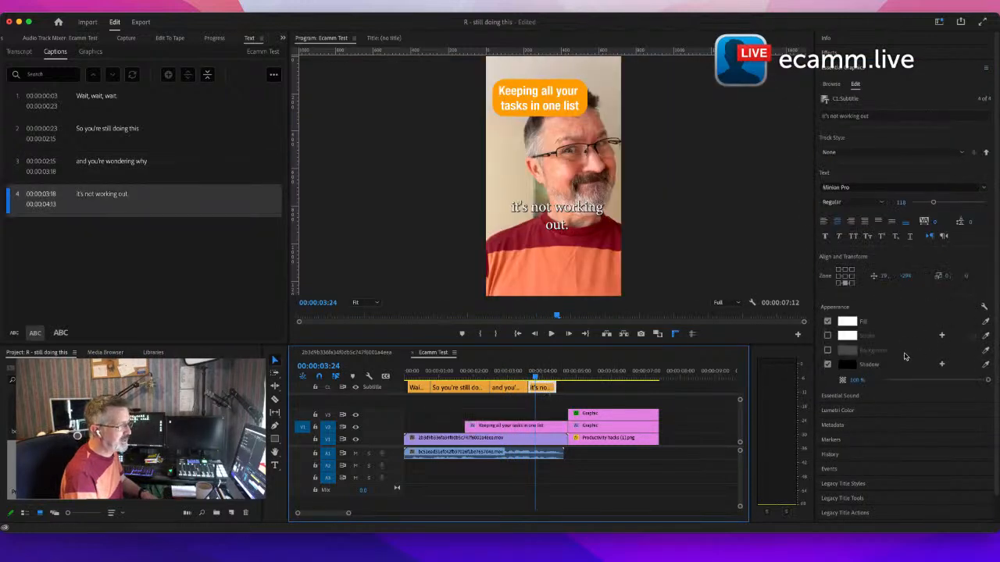
left_click(828, 351)
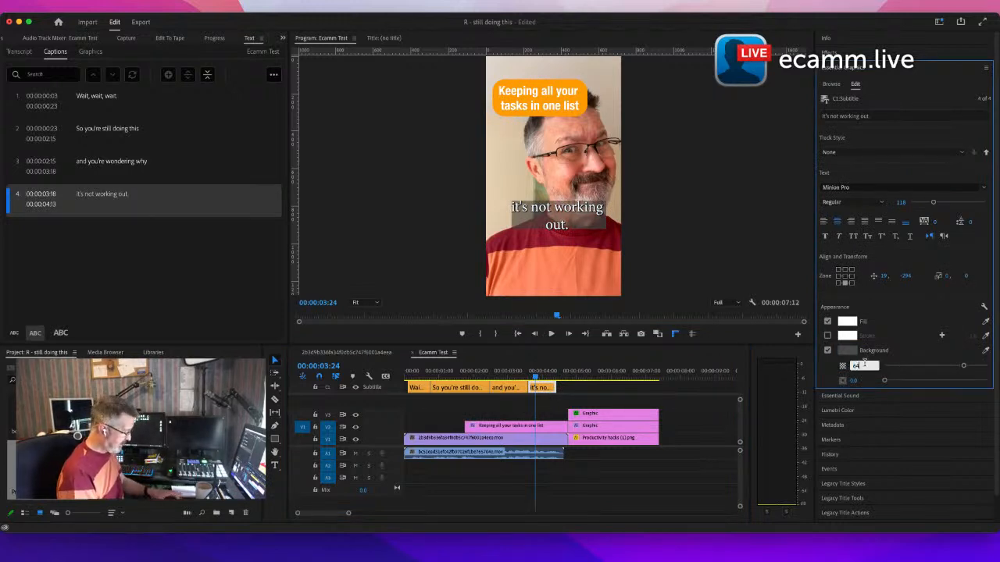
key("Tab")
key("Return")
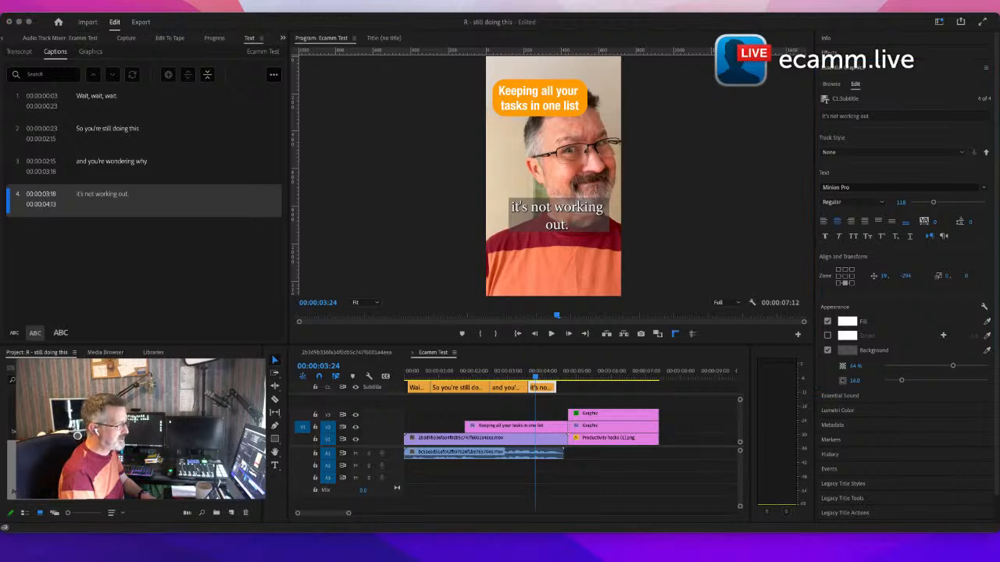
left_click(532, 389)
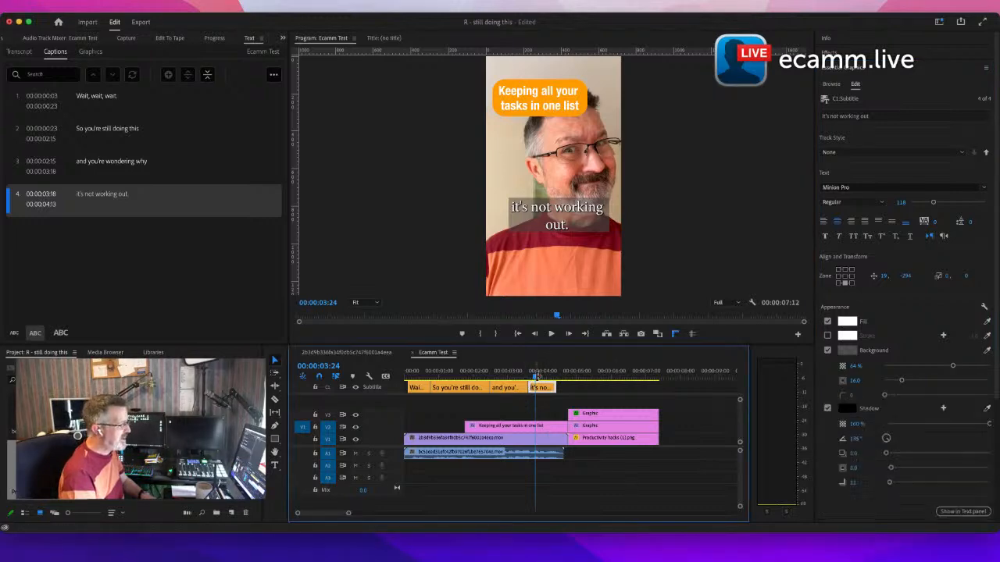
Step: Play the whole sequence from the start to review the caption backgrounds, and return the playhead to 00:00:00:00
left_click_drag(536, 376, 478, 396)
key("Home")
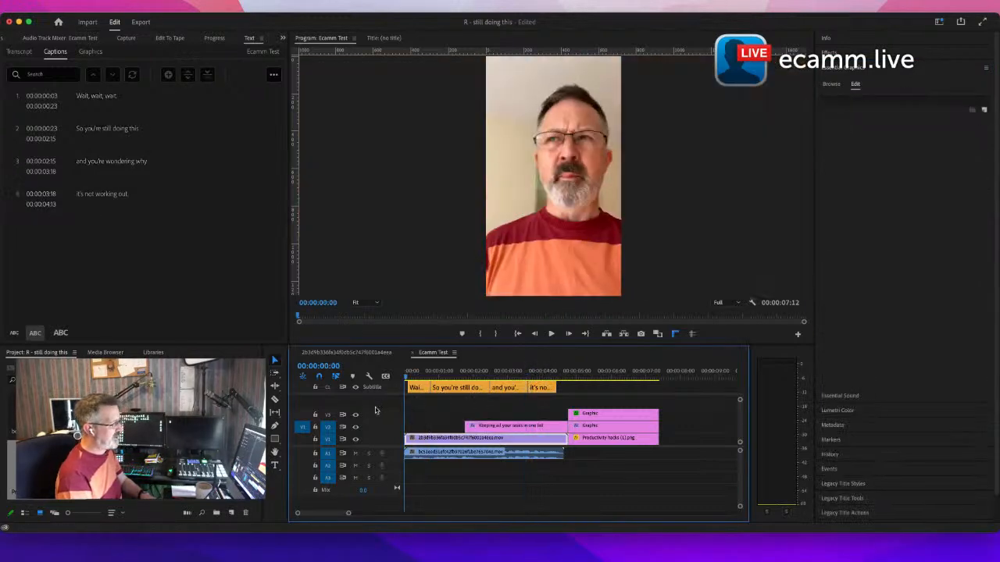
key("space")
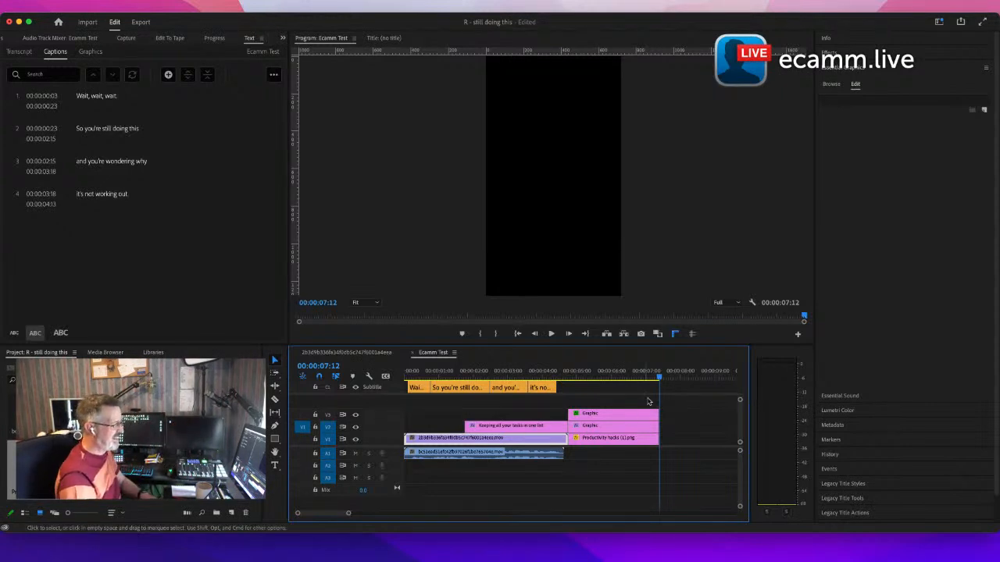
left_click_drag(656, 381, 350, 399)
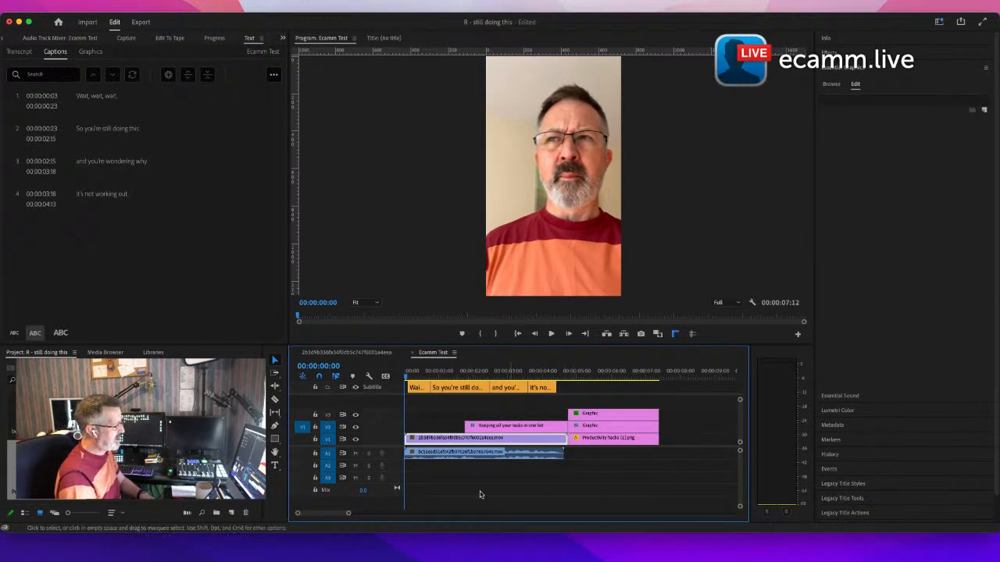
Step: Create a 720 x 1280 adjustment layer at 23.976 fps and place it on a new video track V4 at the sequence start
left_click(234, 514)
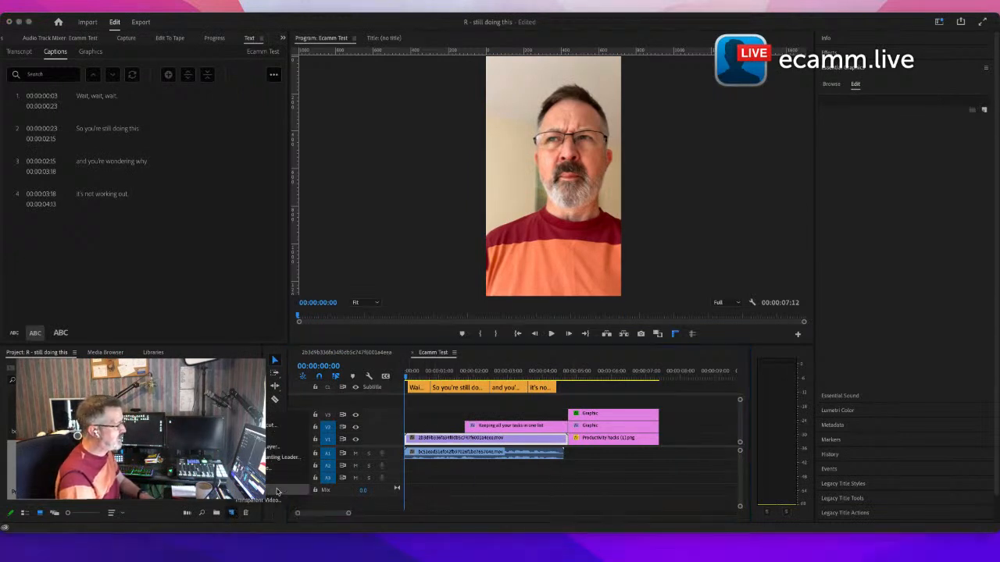
left_click(254, 447)
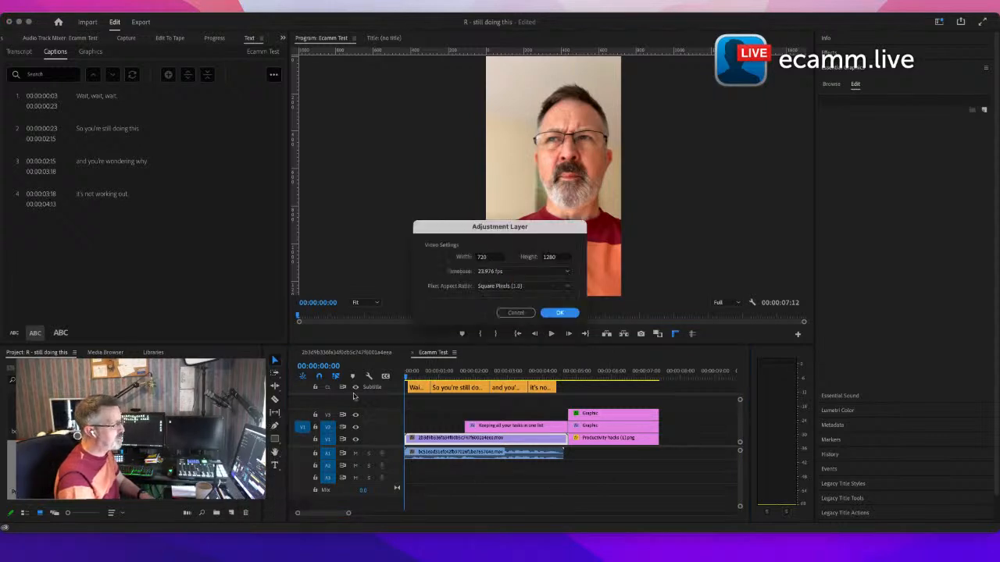
left_click(551, 314)
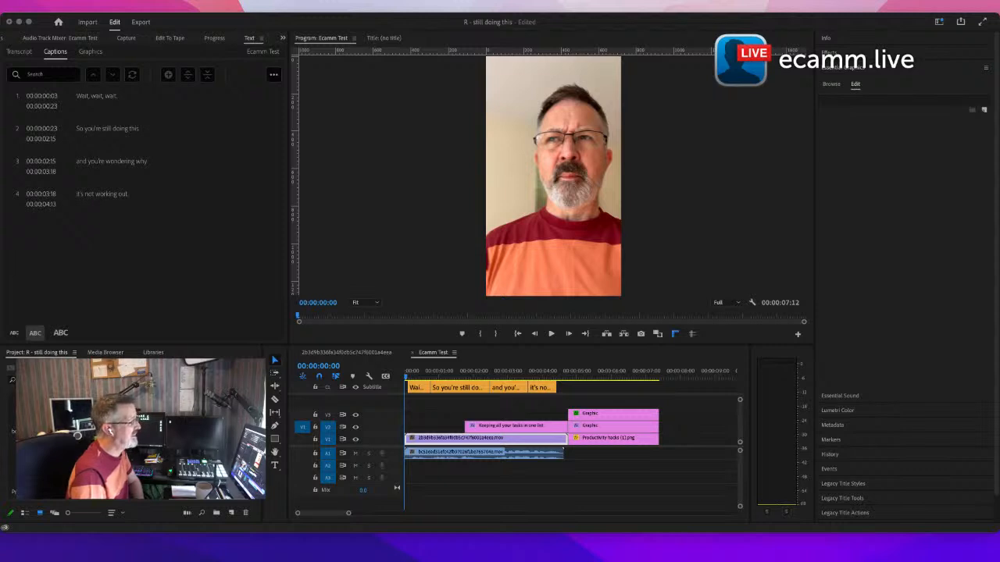
left_click(701, 396)
left_click_drag(204, 441, 384, 400)
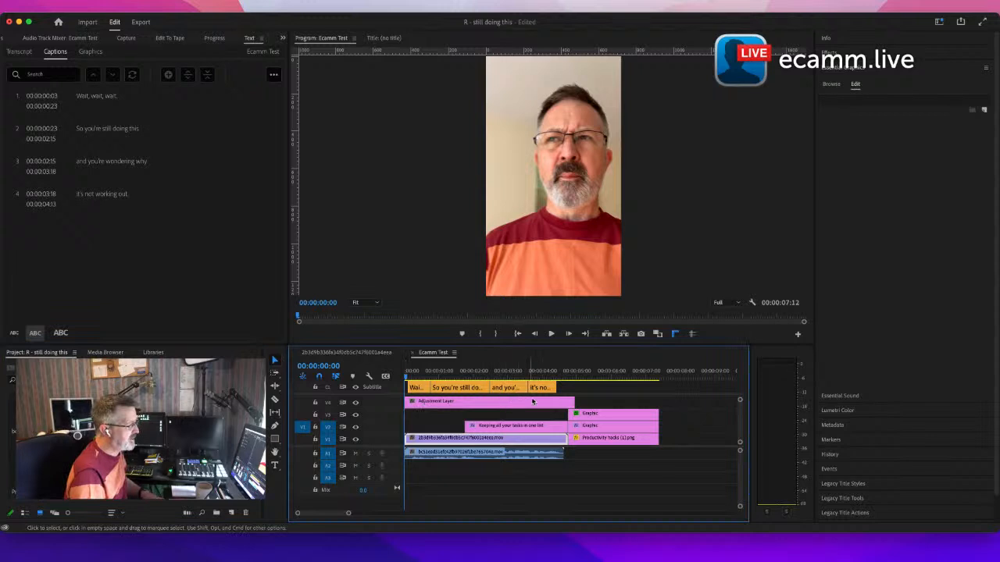
Step: Trim the adjustment layer to the end of the footage and rearrange it onto V2, with the "Keeping all your tasks in one list" title on V3
mouse_move(568, 403)
left_mouse_down()
mouse_move(641, 403)
mouse_move(569, 403)
left_mouse_up()
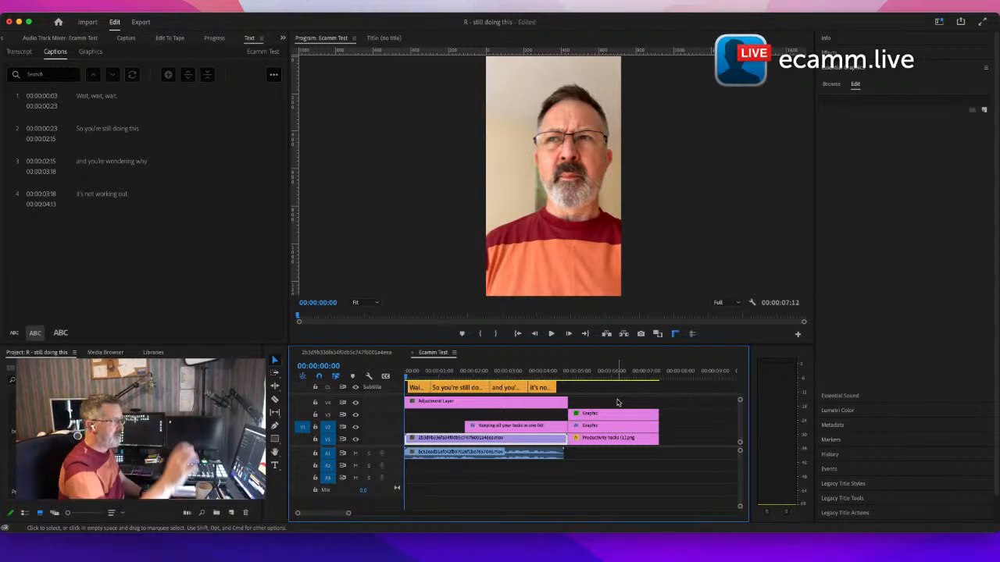
left_click(535, 401)
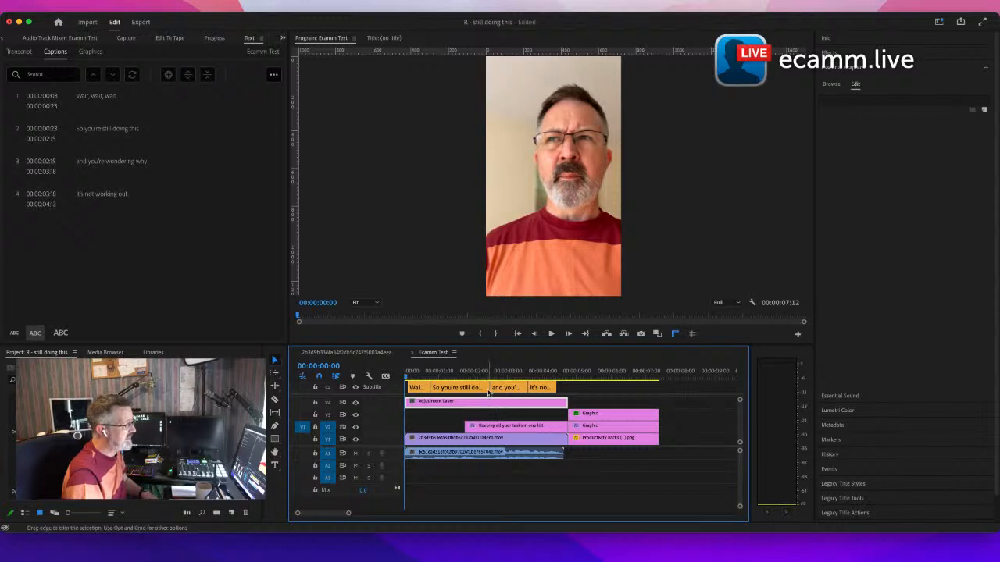
left_click(496, 428)
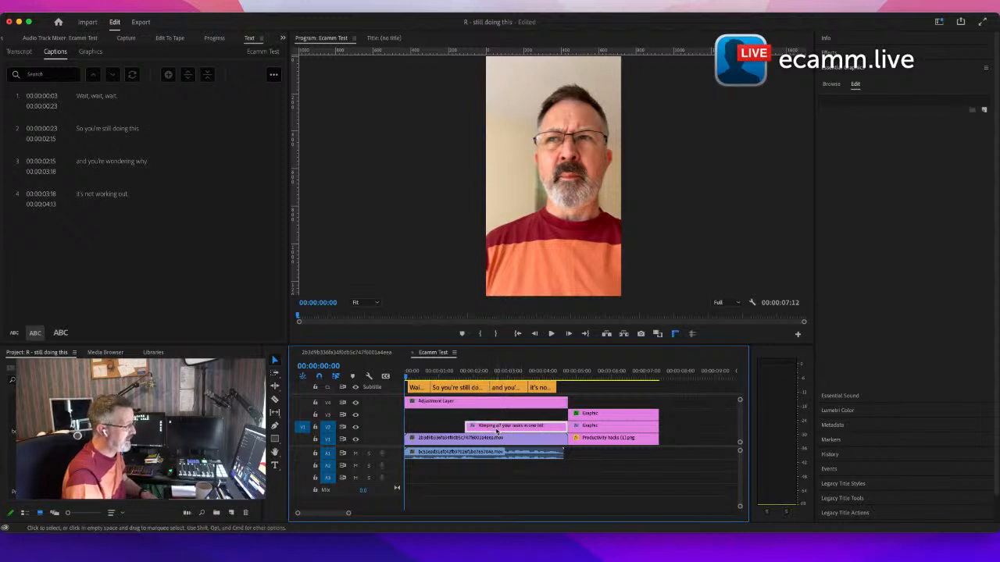
mouse_move(496, 430)
left_mouse_down()
mouse_move(480, 410)
mouse_move(482, 427)
mouse_move(483, 414)
mouse_move(472, 422)
mouse_move(489, 412)
left_mouse_up()
Step: Play the sequence to review the new layer order, and return the playhead to 00:00:00:00
key("space")
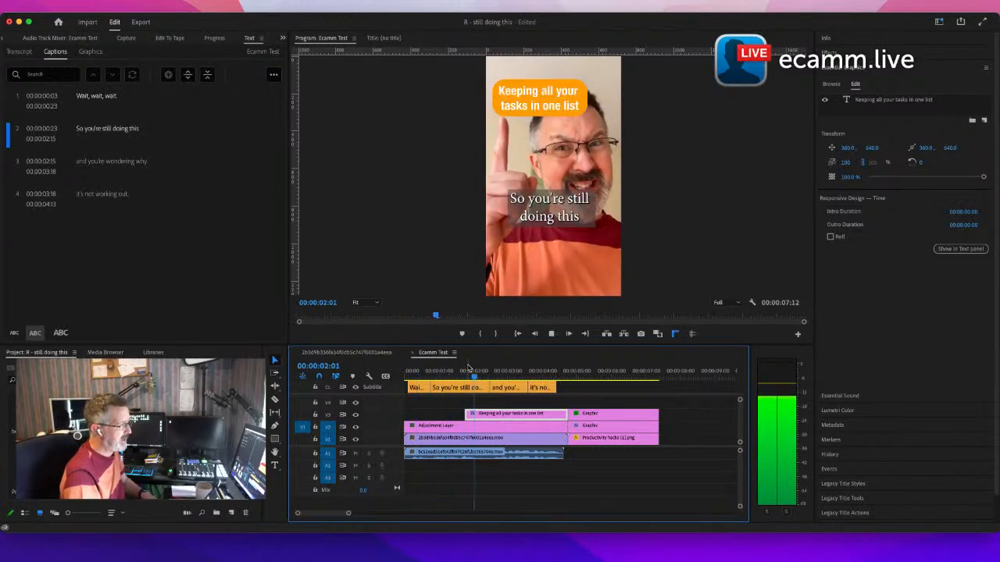
key("space")
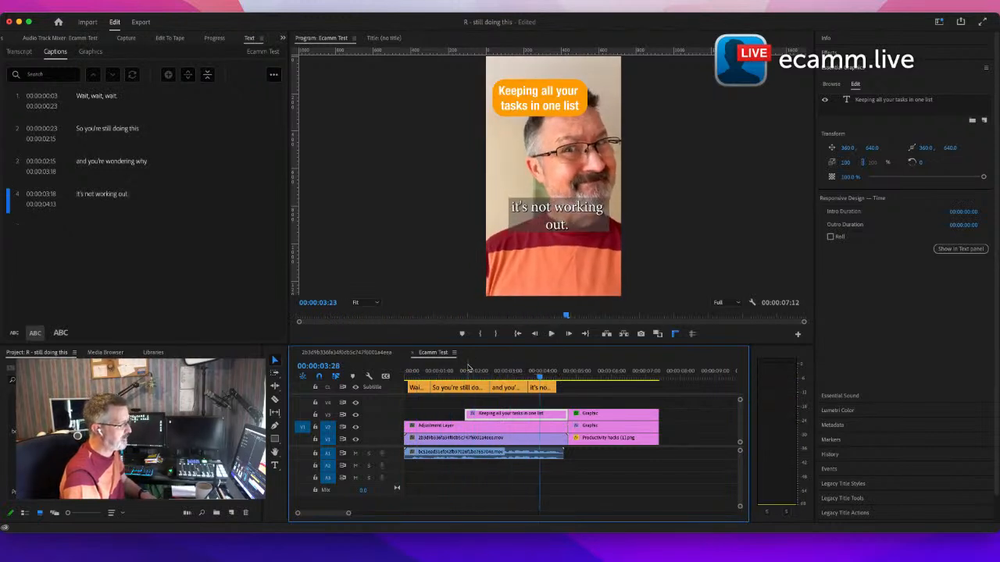
left_click_drag(541, 380, 404, 410)
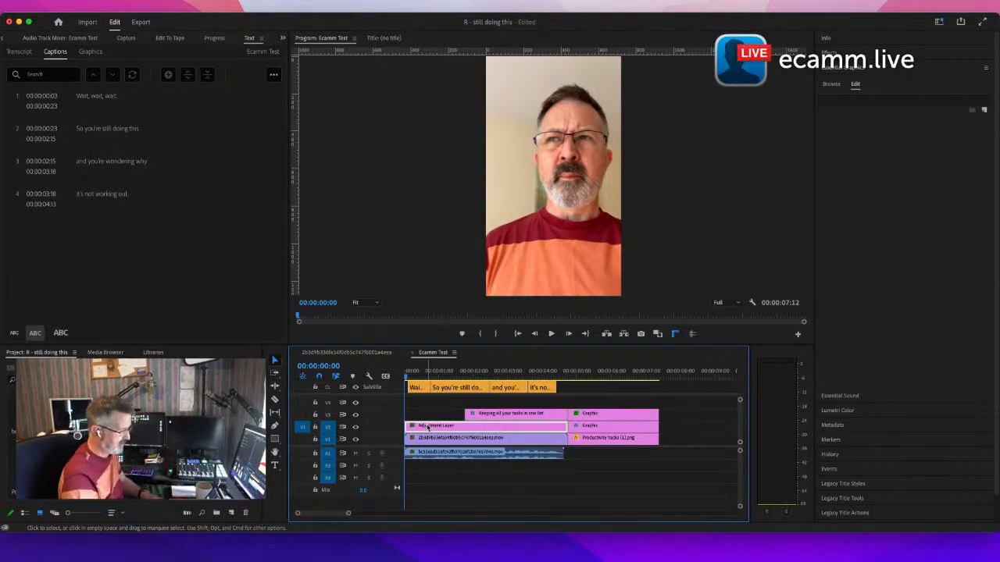
Step: Try the automatic Basic Correction in Lumetri Color on the adjustment layer, resetting and reapplying it once
left_click(838, 410)
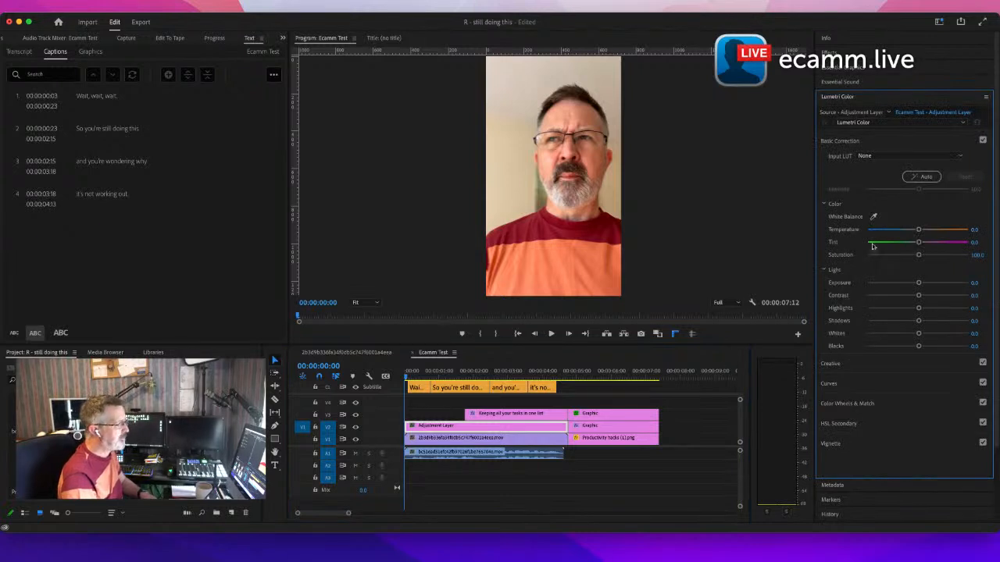
left_click(924, 179)
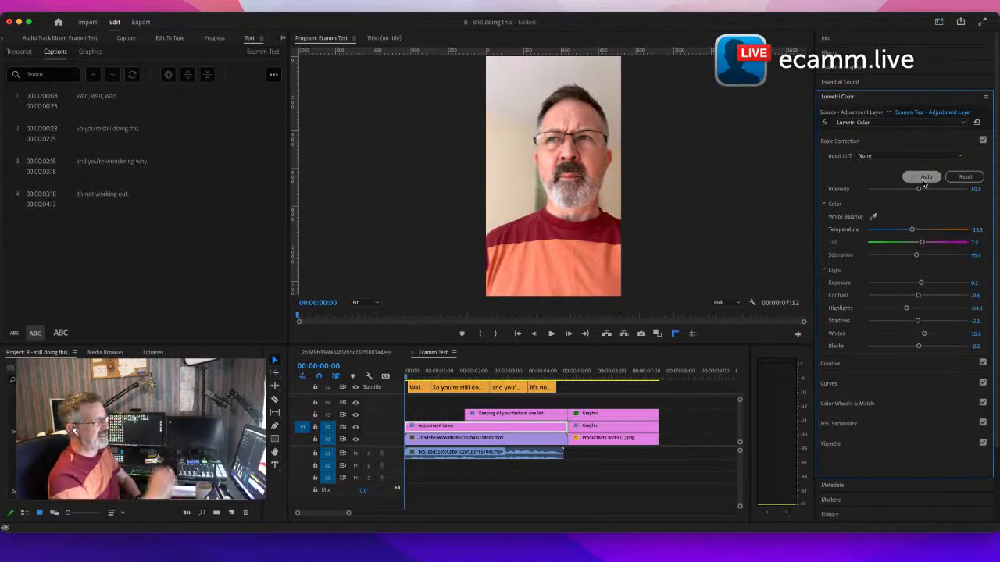
left_click(955, 178)
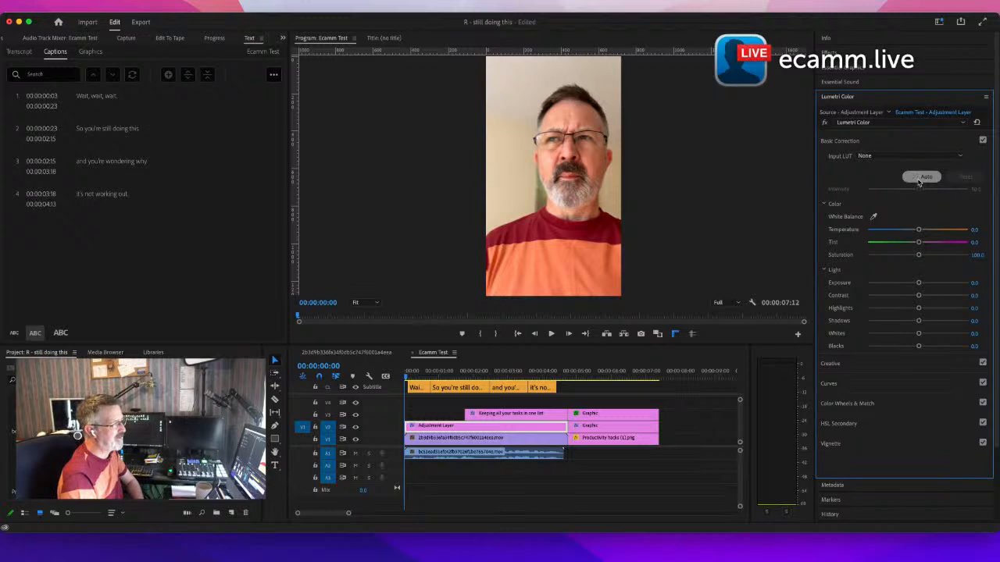
left_click(922, 176)
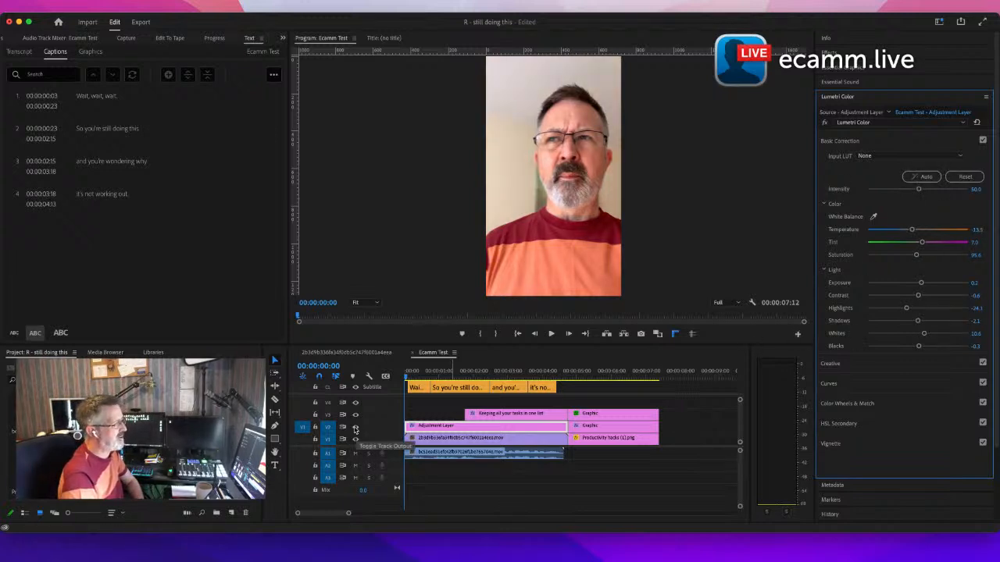
Step: Toggle the V2 track output off and on repeatedly to compare the footage with and without the automatic correction
left_click(356, 429)
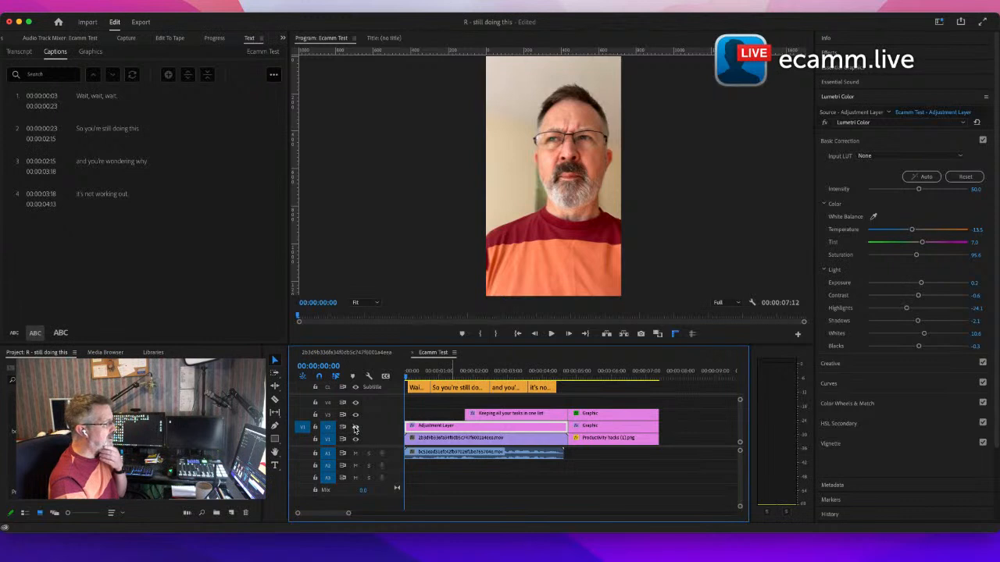
left_click(355, 428)
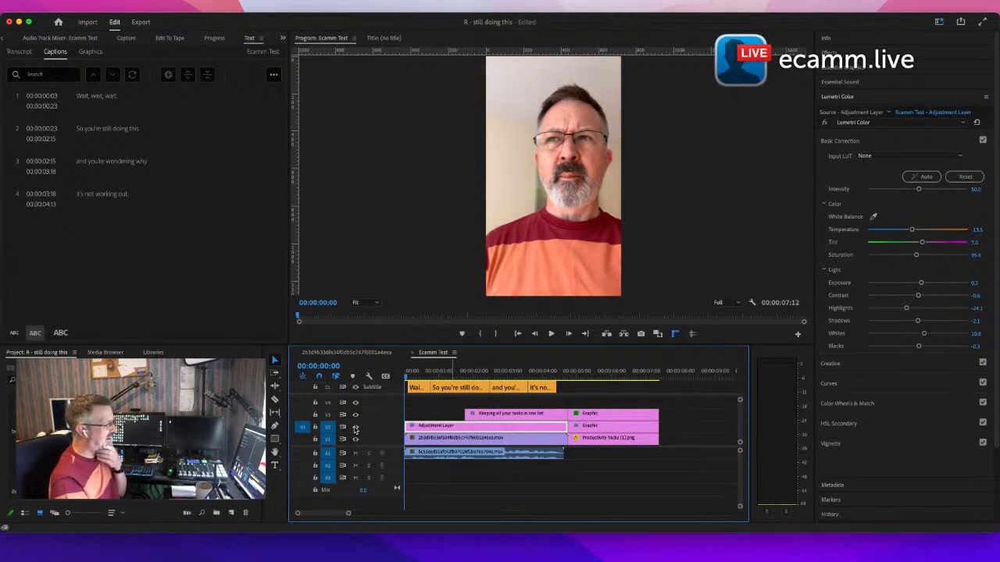
left_click(356, 428)
left_click(356, 429)
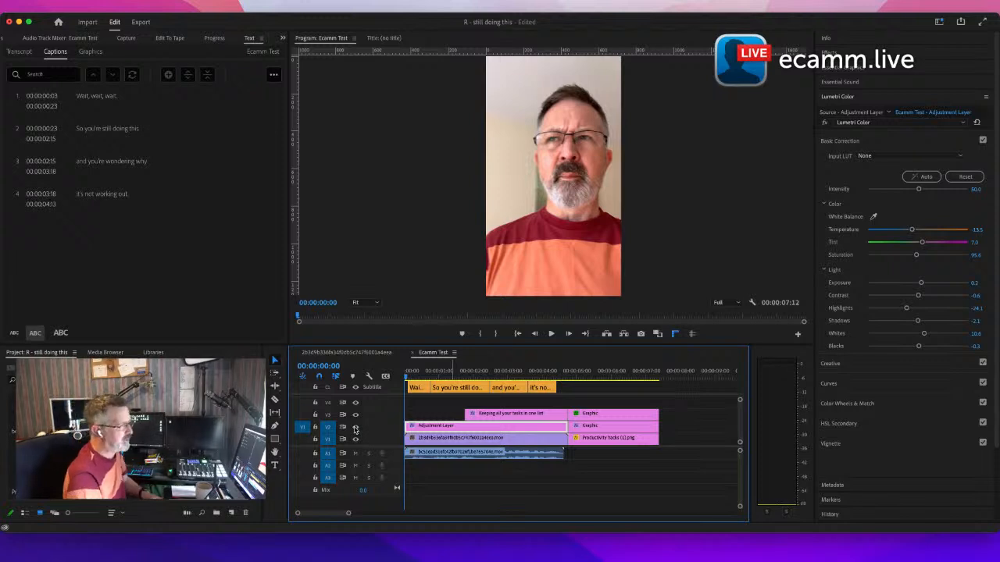
left_click(355, 428)
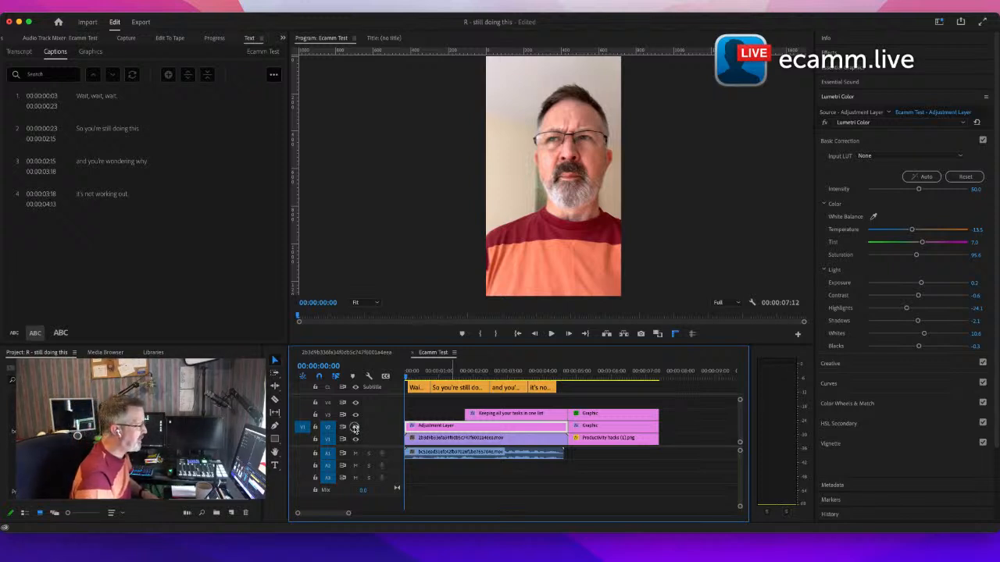
left_click(327, 440)
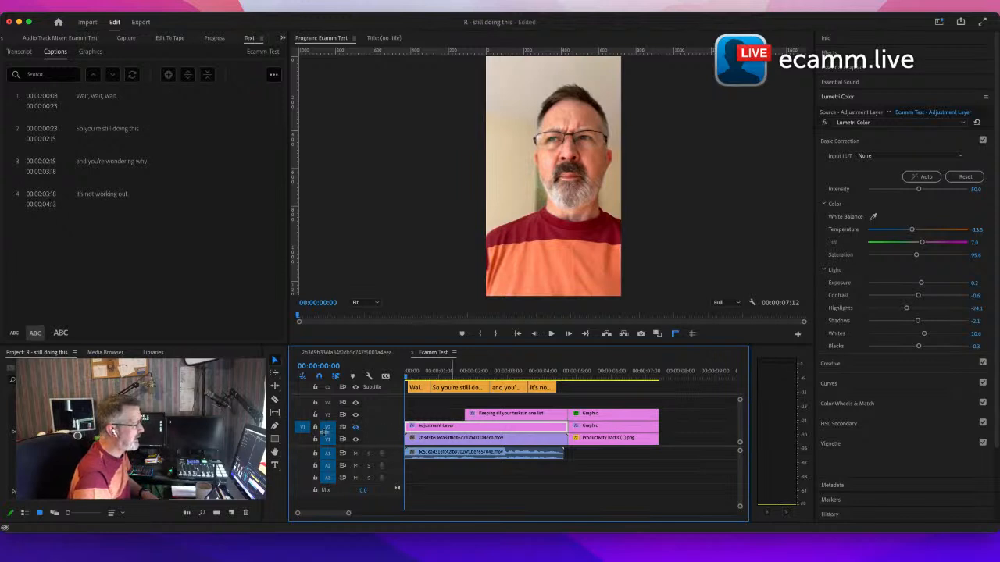
left_click(355, 428)
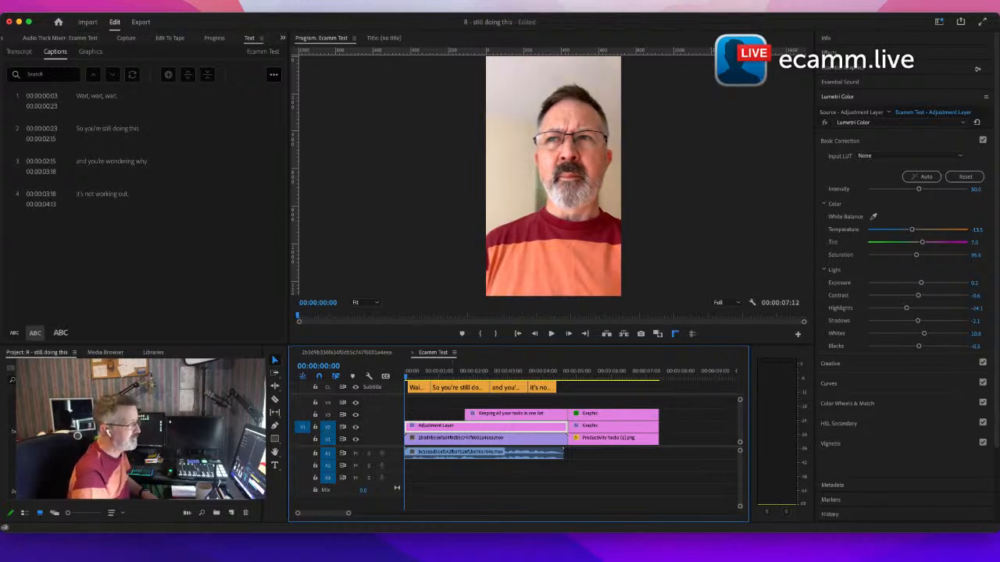
Step: Reset the automatic correction and sample the white balance from the man's grey beard
left_click(965, 177)
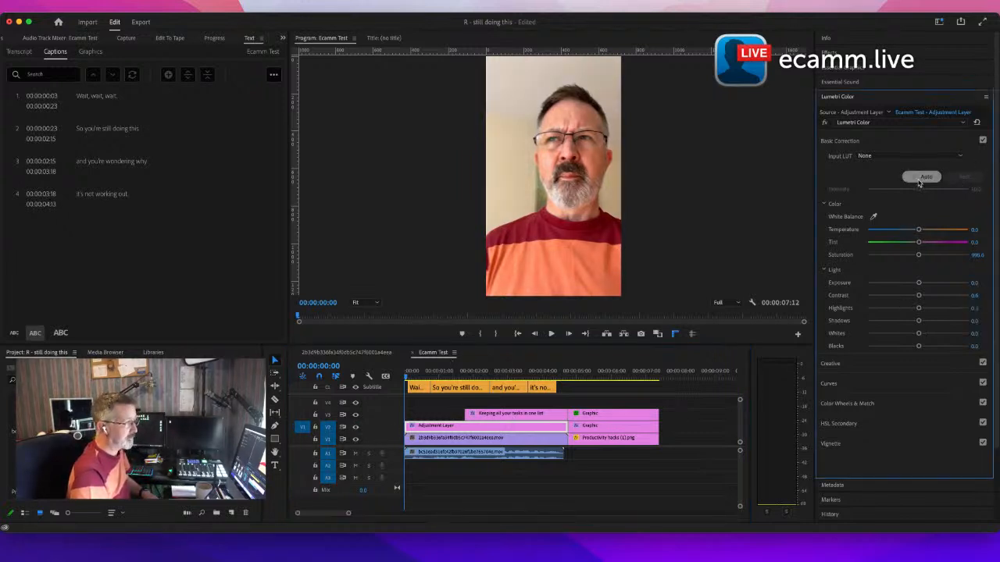
left_click(873, 219)
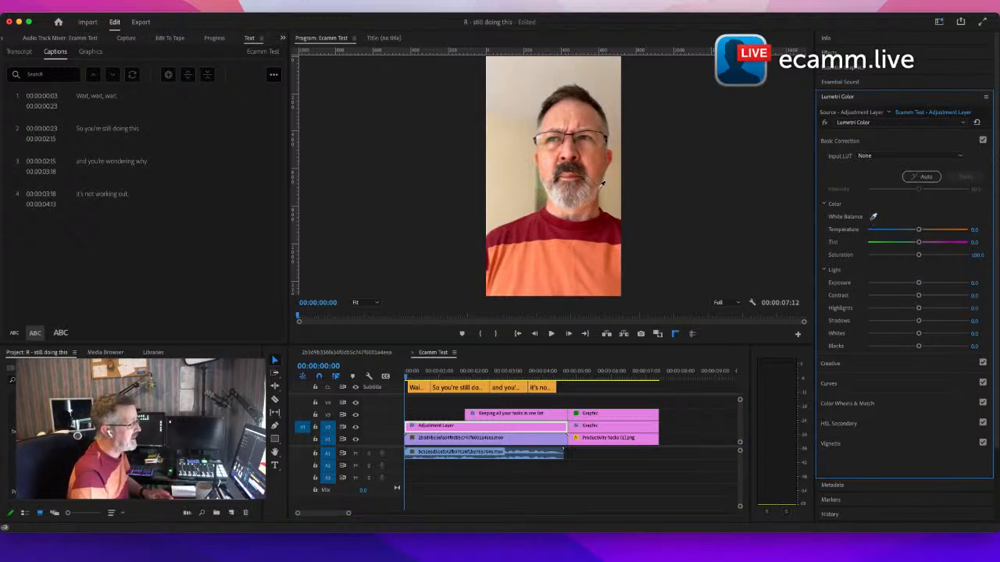
left_click(558, 191)
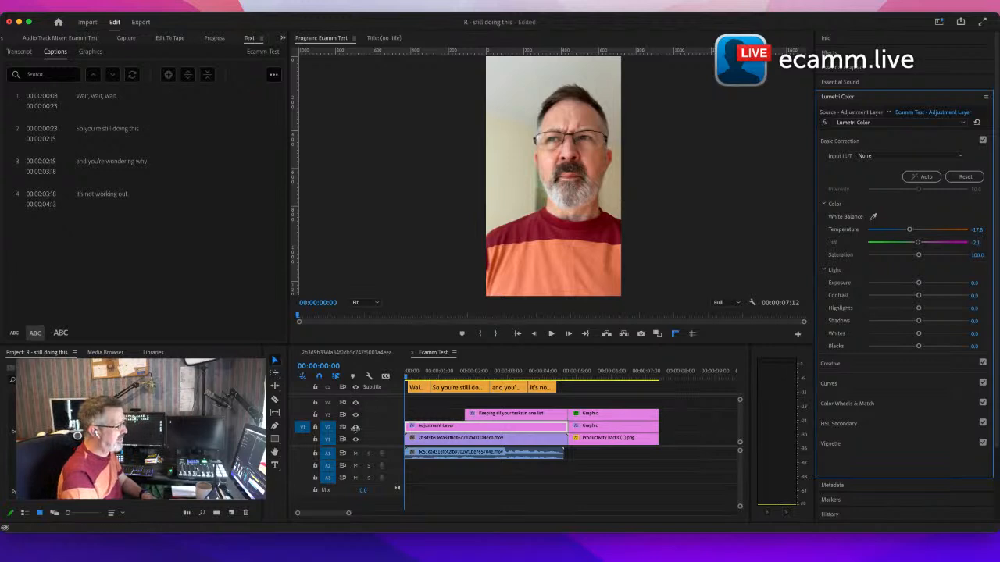
Step: Switch the V2 track output off and on to compare the footage with and without the sampled white balance
left_click(356, 428)
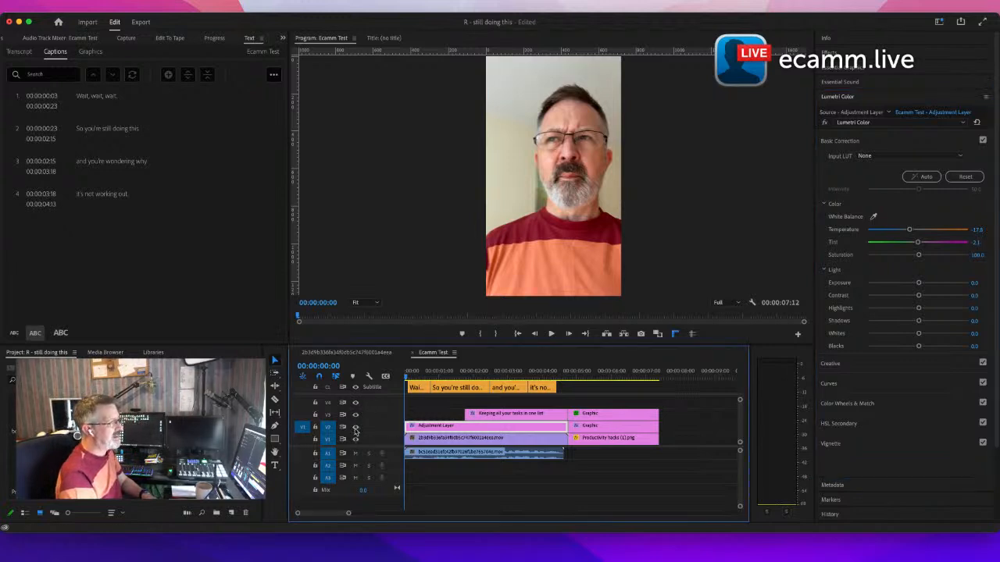
left_click(356, 428)
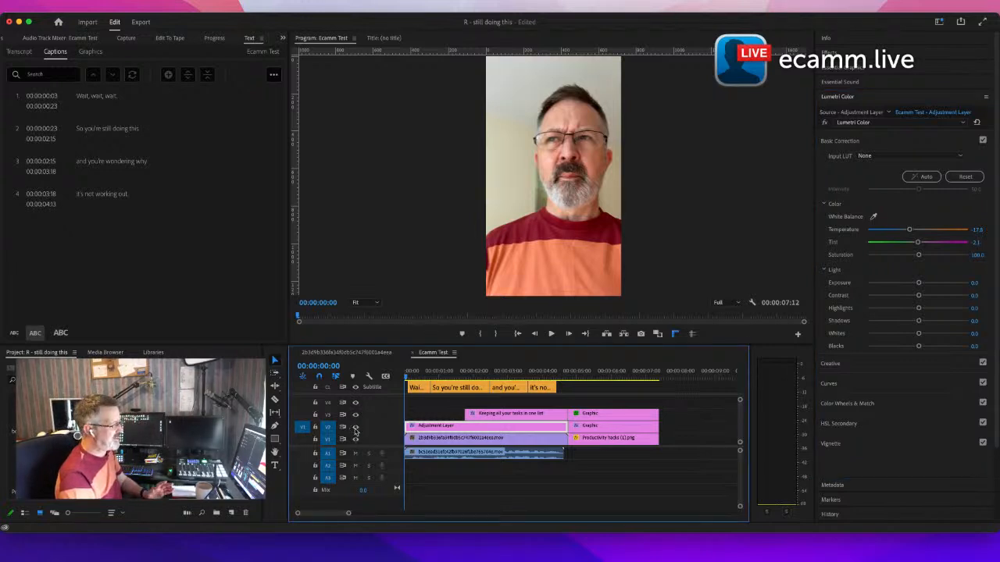
left_click(356, 428)
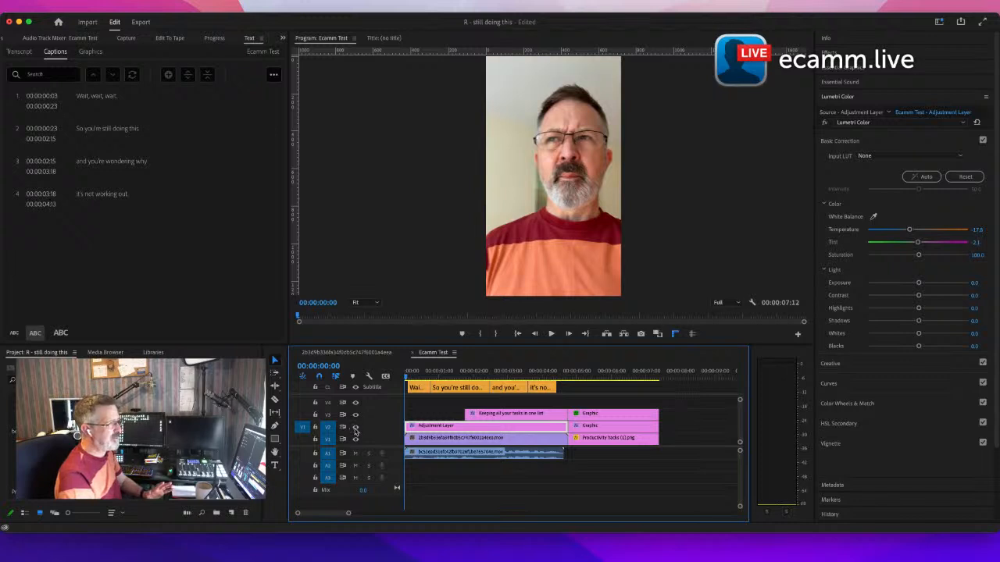
Step: Reset the adjustment layer's Basic Correction and warm its temperature to about 7
left_click(967, 179)
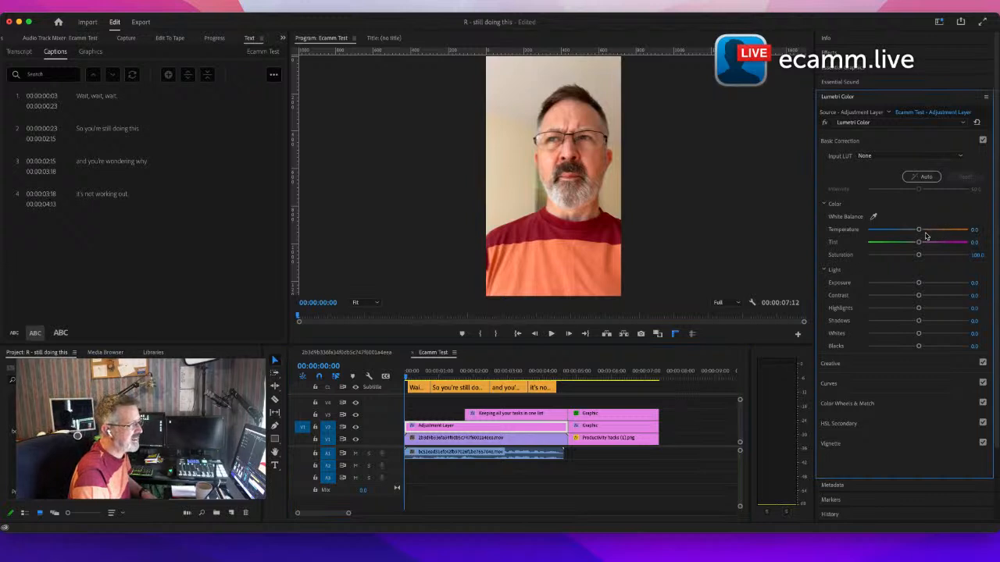
mouse_move(919, 230)
left_mouse_down()
mouse_move(857, 235)
mouse_move(976, 228)
mouse_move(922, 231)
left_mouse_up()
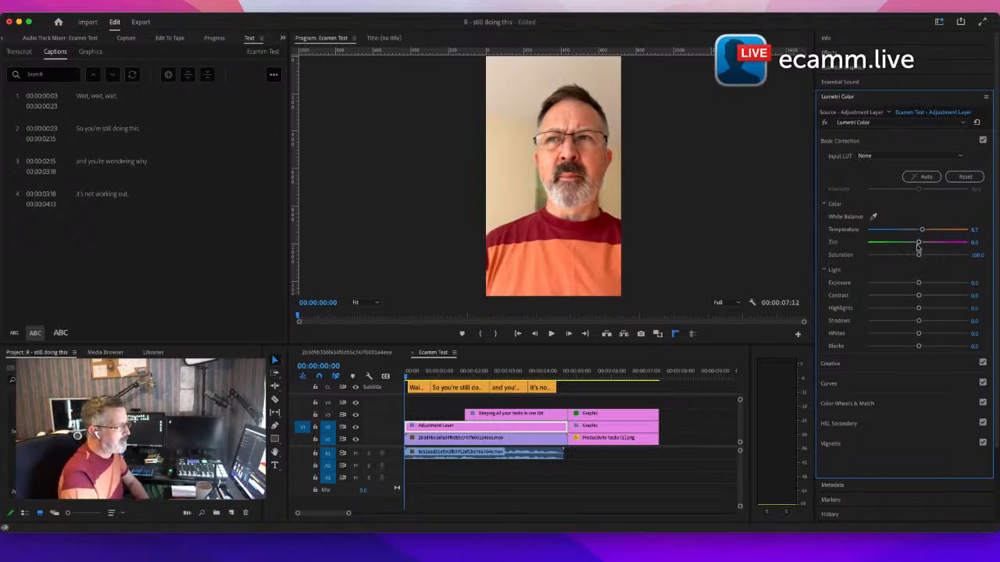
Step: Try the adjustment layer's tint at about 18 and at 100, and set it back to 0
mouse_move(919, 243)
left_mouse_down()
mouse_move(907, 244)
mouse_move(938, 245)
mouse_move(918, 246)
mouse_move(927, 244)
left_mouse_up()
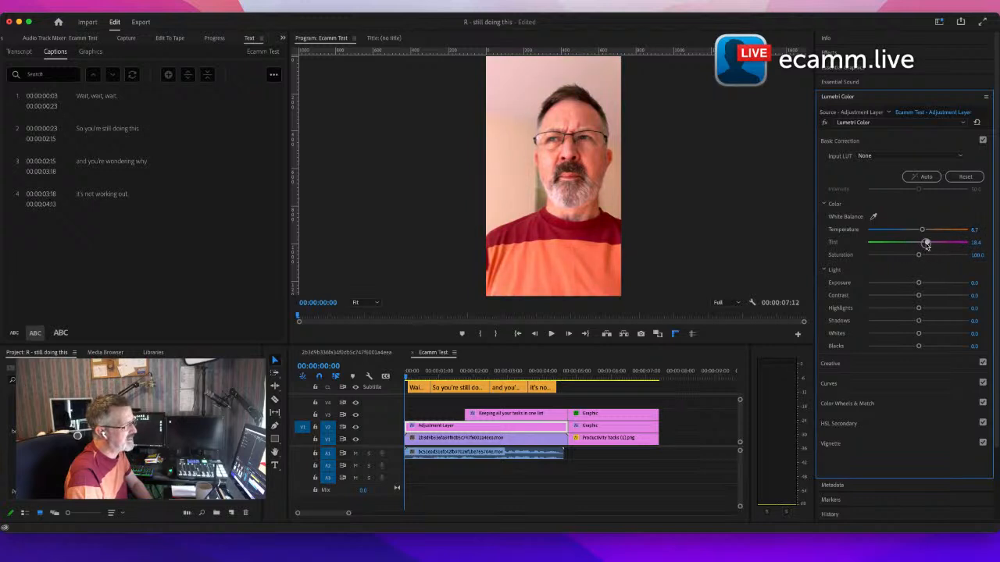
left_click(979, 242)
type("1")
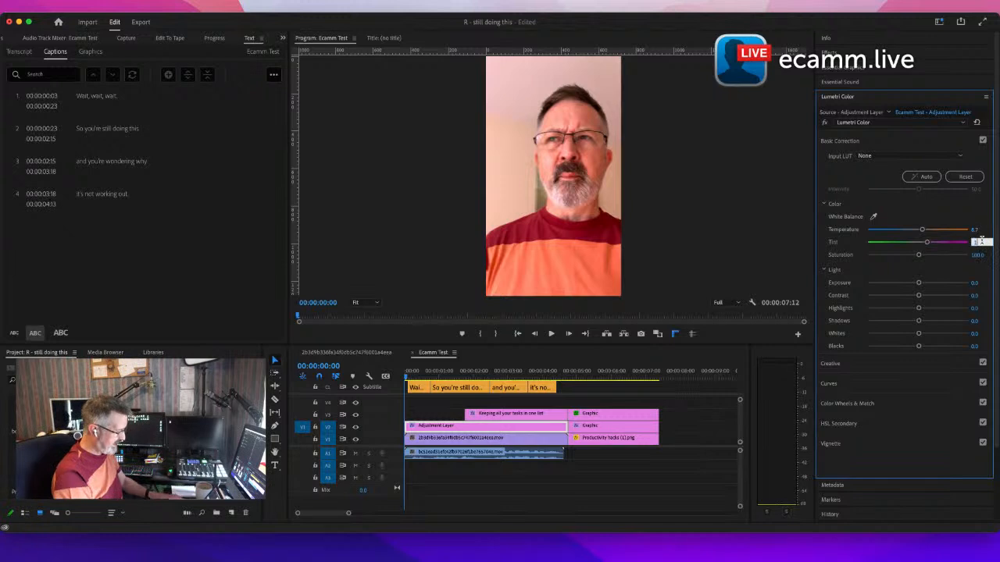
type("00")
key("Return")
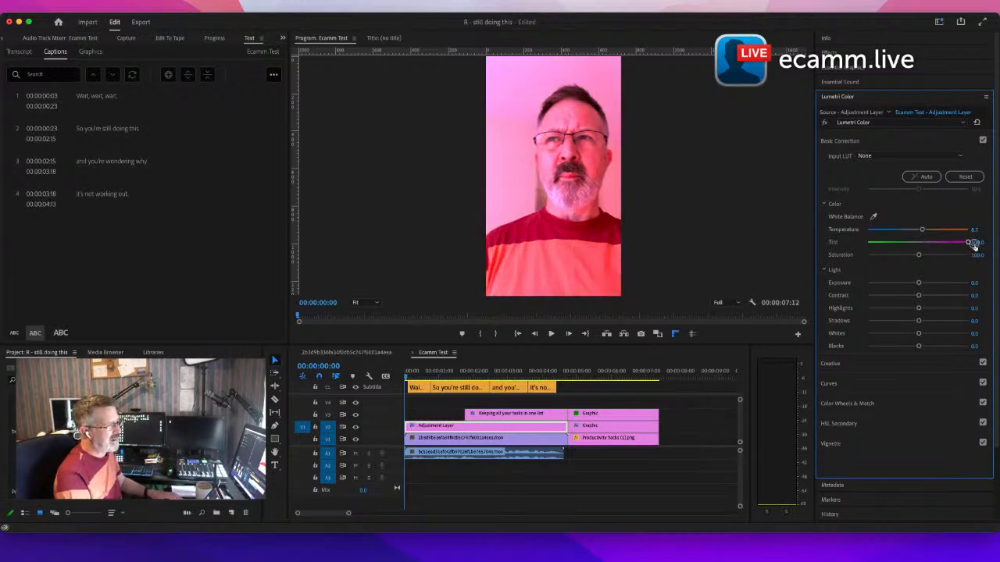
left_click(979, 242)
type("0")
key("Return")
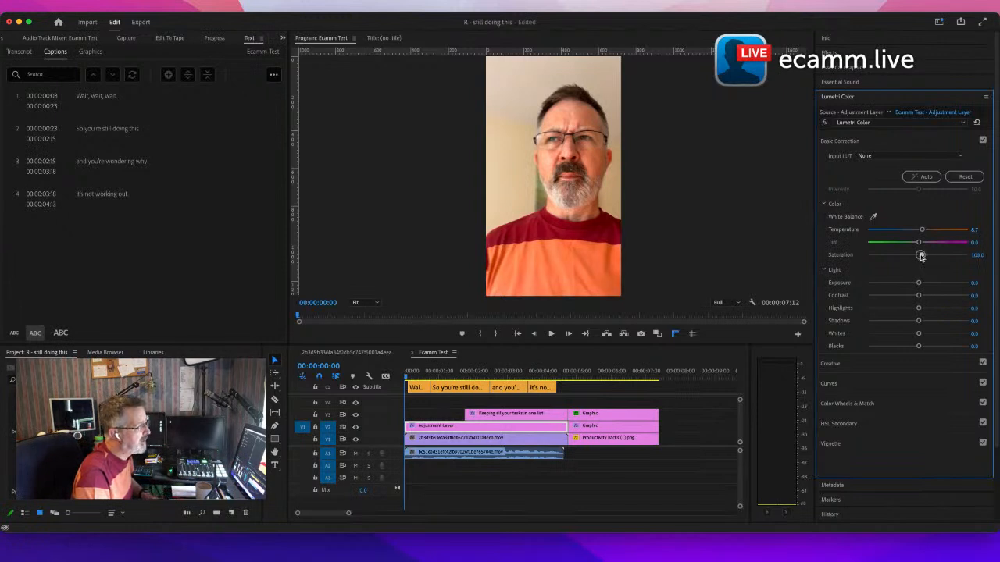
Step: Experiment with the adjustment layer's saturation and raise it to about 112
mouse_move(921, 257)
left_mouse_down()
mouse_move(967, 255)
mouse_move(917, 257)
left_mouse_up()
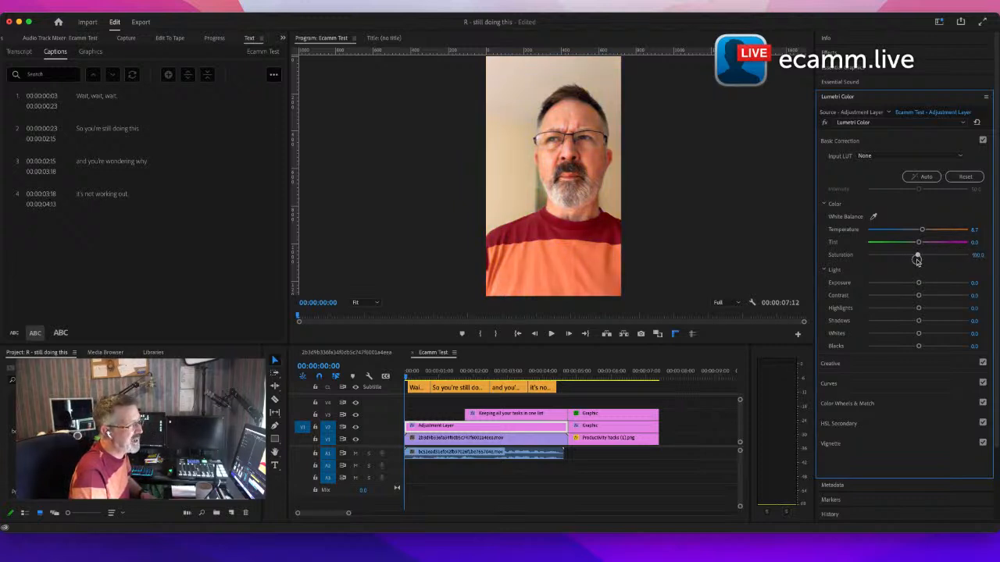
left_click_drag(972, 256, 986, 256)
left_click(983, 254)
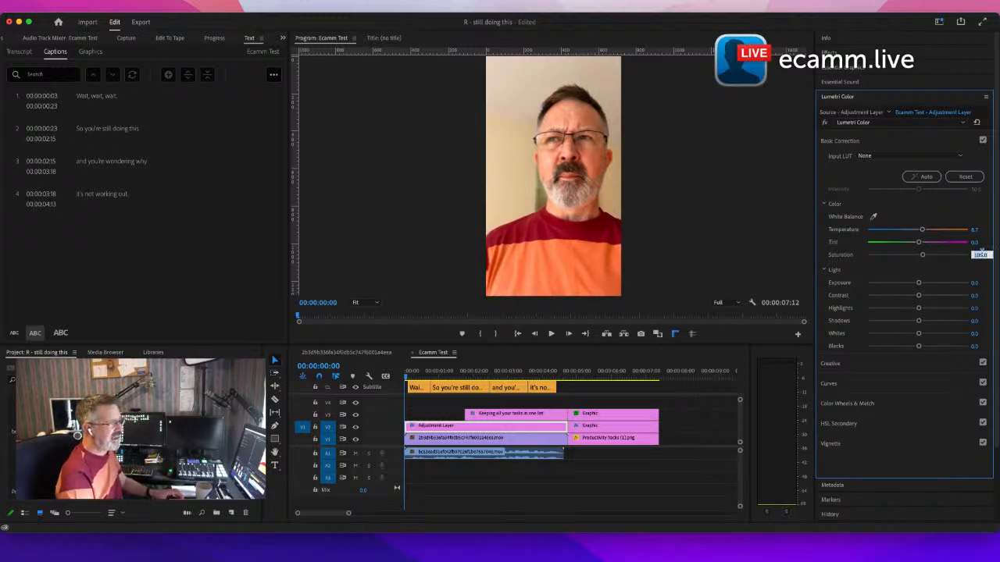
type("11")
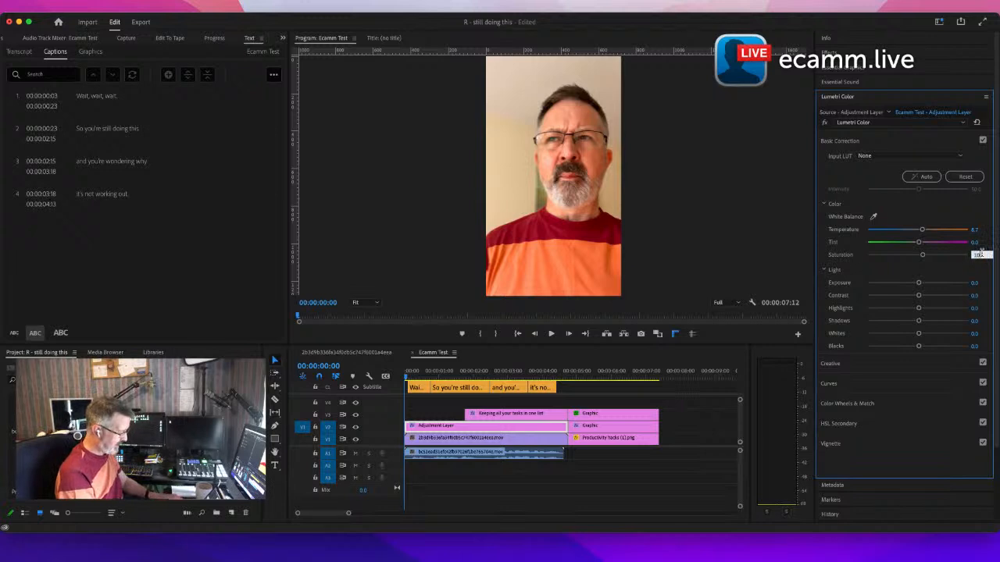
type("00")
key("Return")
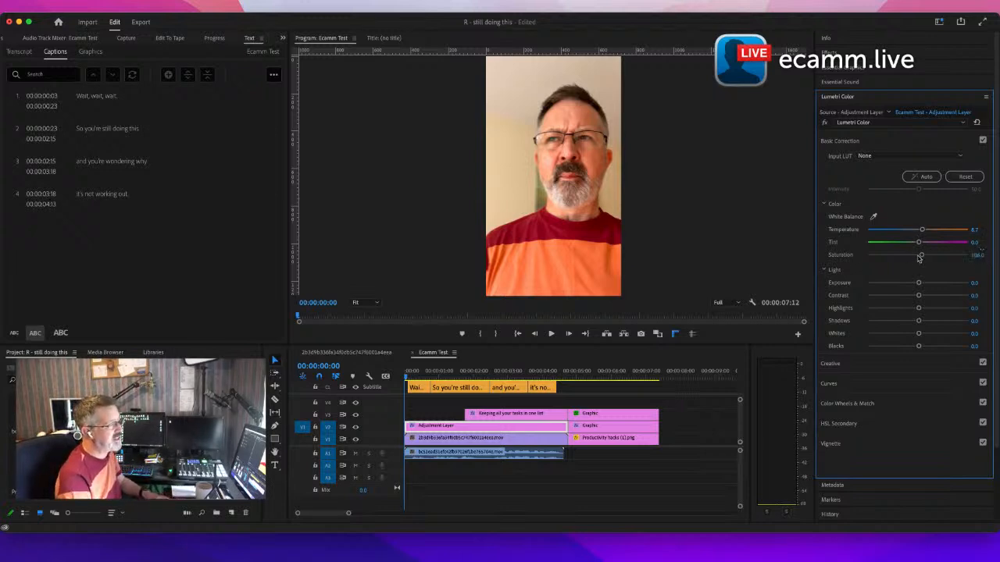
left_click_drag(923, 260, 925, 257)
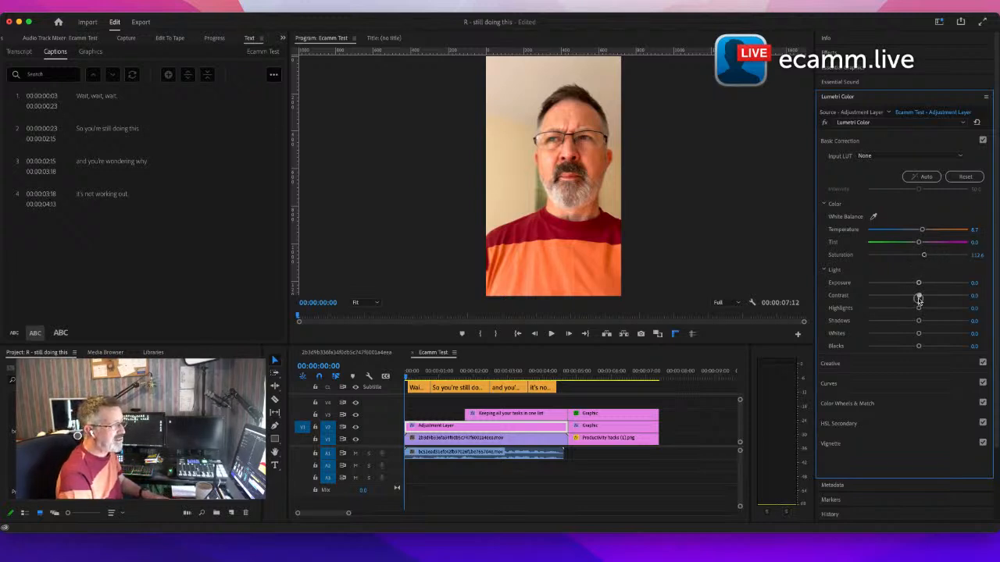
Step: Raise the adjustment layer's contrast to about 20 and lower its blacks to about -16
mouse_move(919, 298)
left_mouse_down()
mouse_move(964, 290)
mouse_move(929, 296)
left_mouse_up()
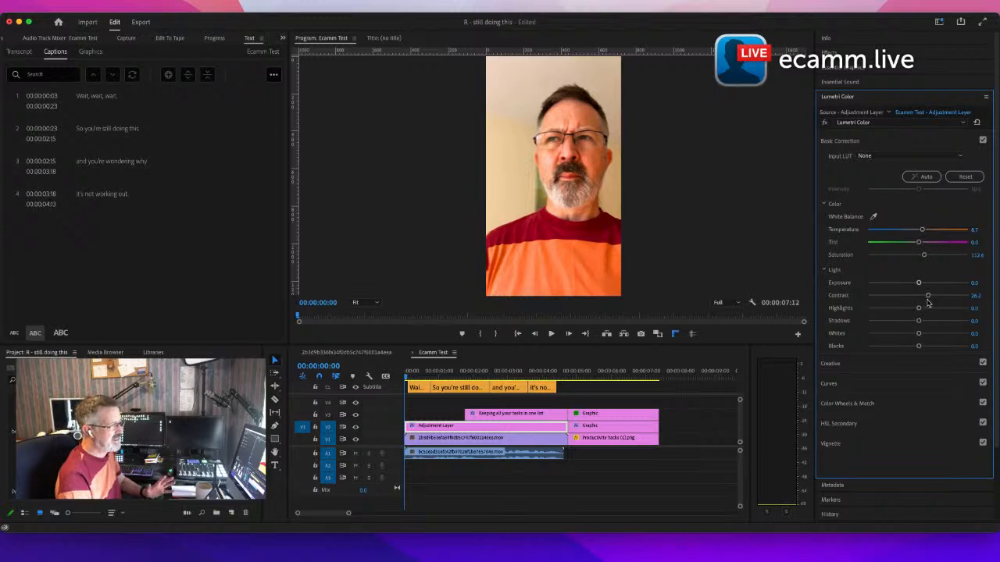
mouse_move(918, 348)
left_mouse_down()
mouse_move(947, 342)
mouse_move(909, 347)
left_mouse_up()
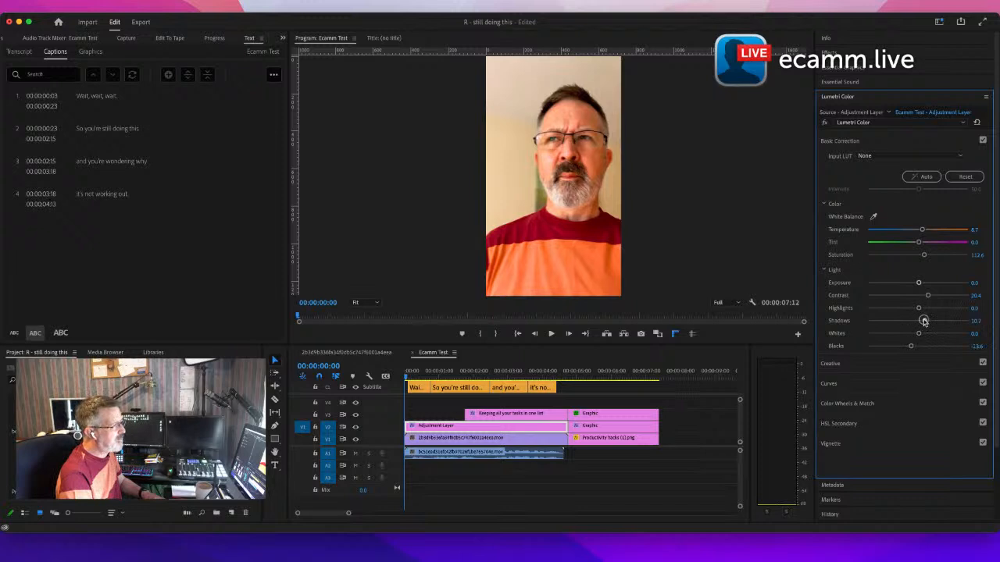
Step: Lower the adjustment layer's shadows to about -14 and its highlights to about -7
left_click_drag(922, 324, 909, 325)
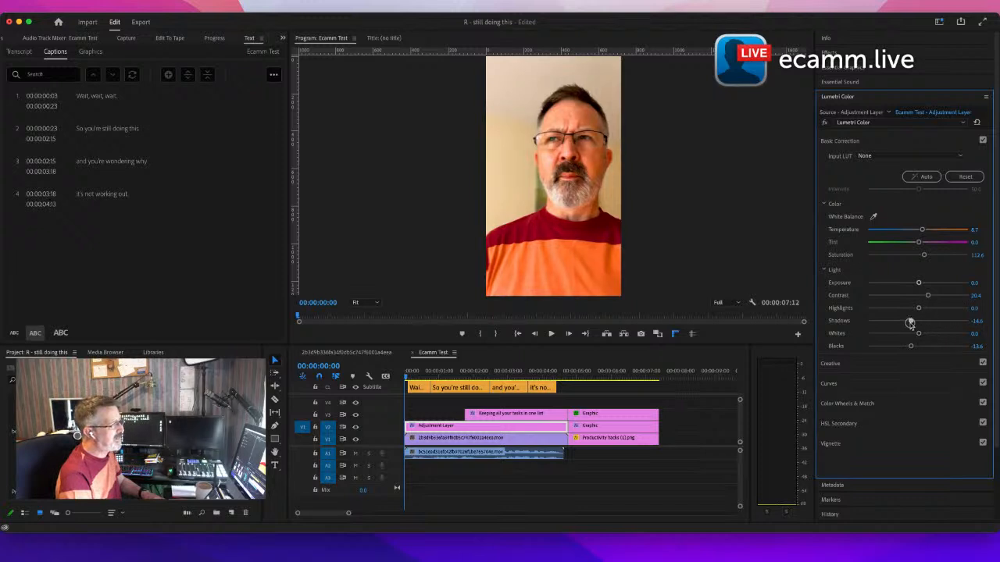
left_click_drag(921, 310, 914, 311)
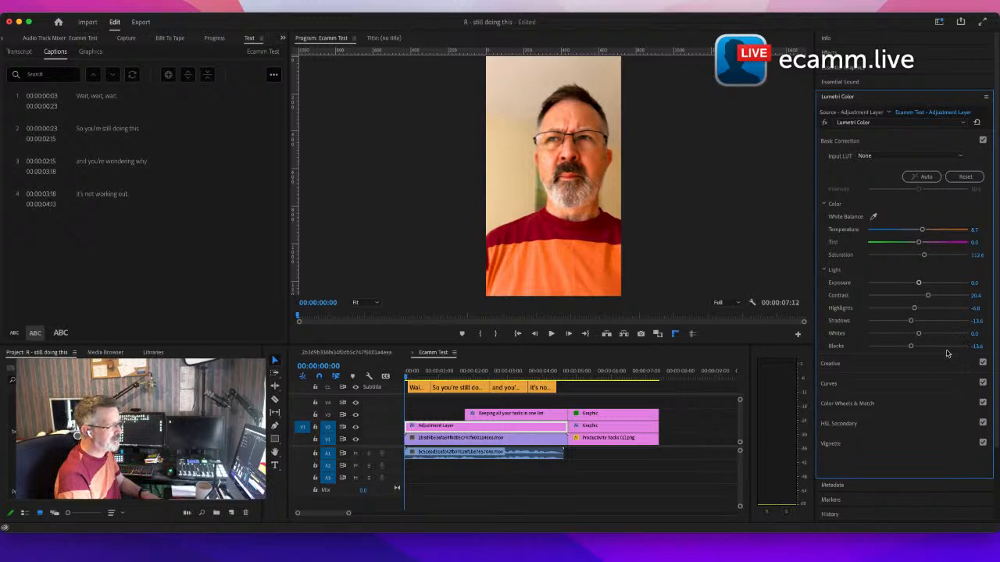
scroll(943, 356, "down", 2)
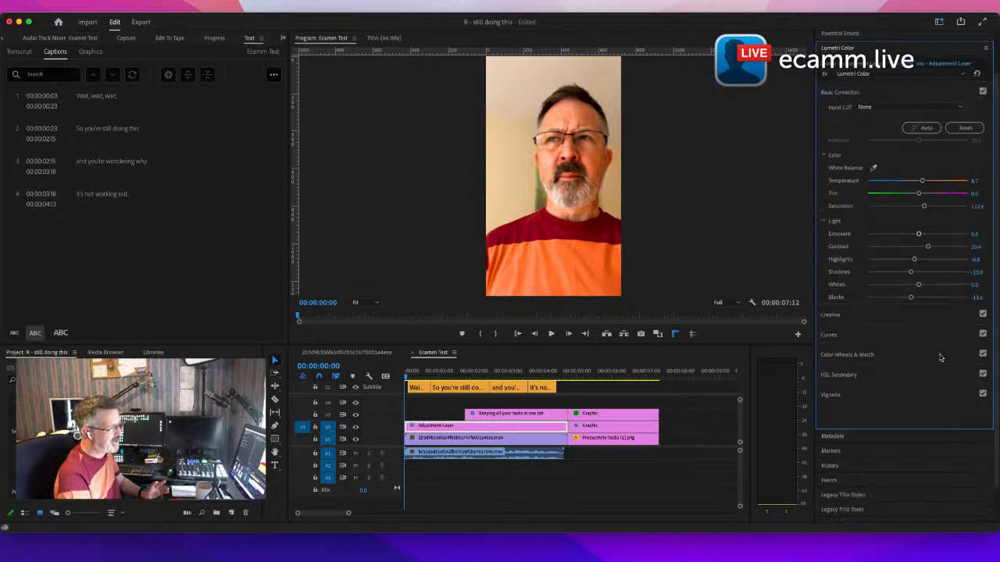
Step: Show the Creative color settings and compare the footage with and without correction by repeatedly toggling the V2 track's visibility
left_click(905, 319)
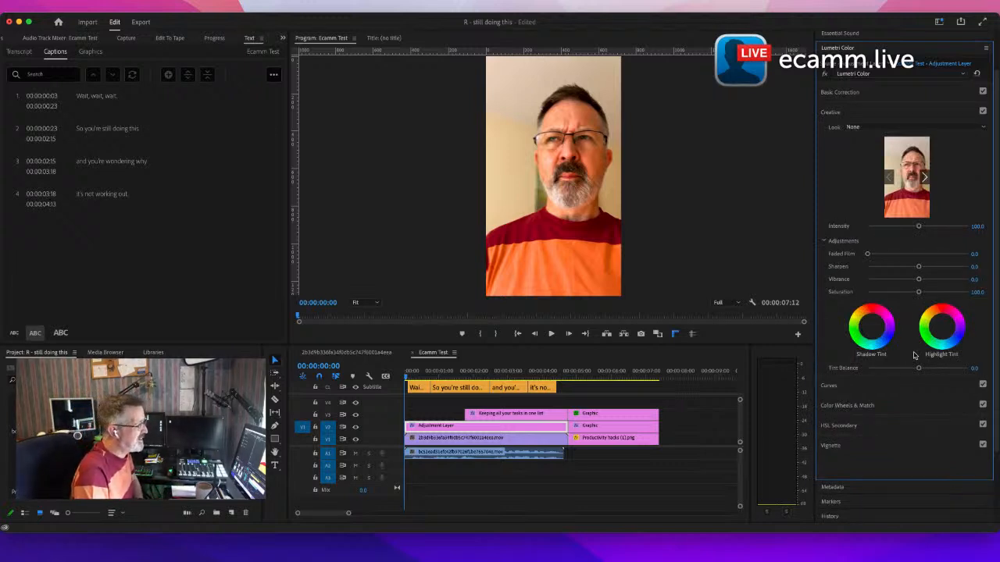
left_click(357, 430)
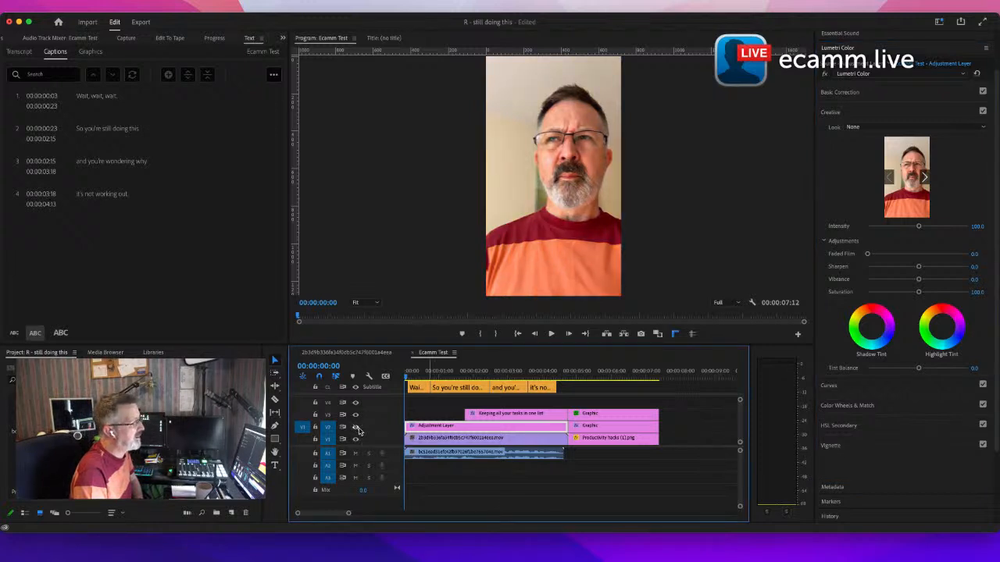
left_click(357, 429)
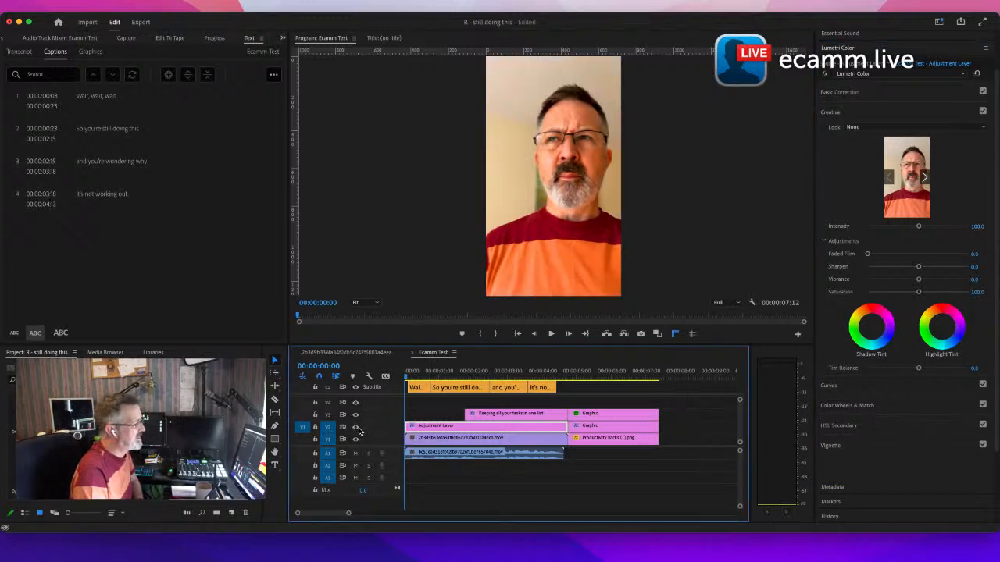
left_click(358, 429)
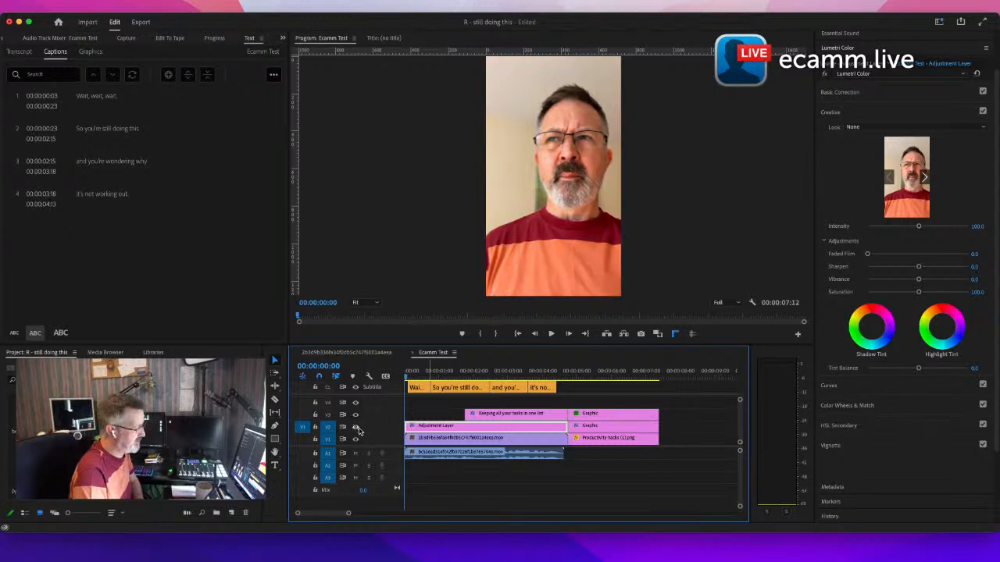
left_click(358, 429)
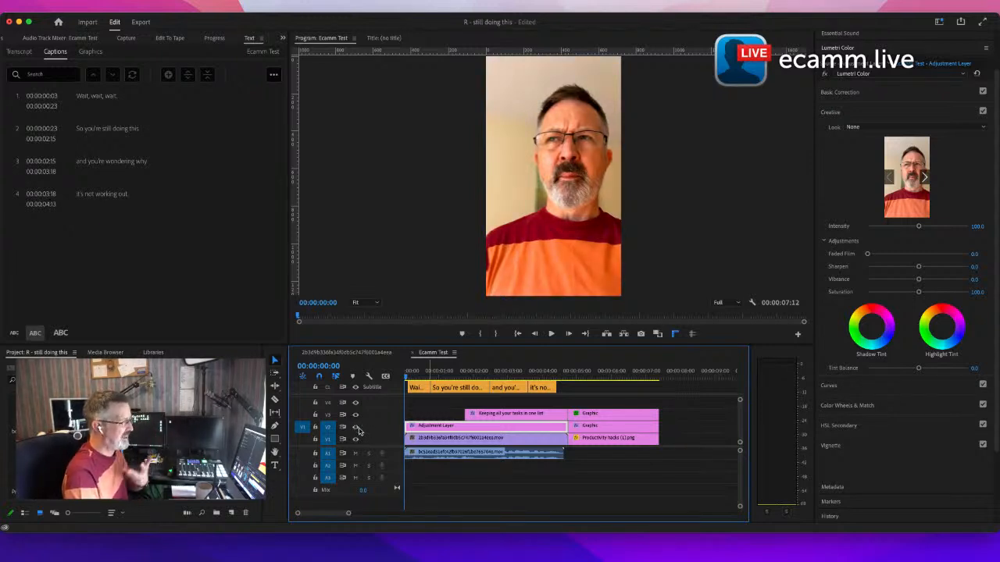
left_click(357, 430)
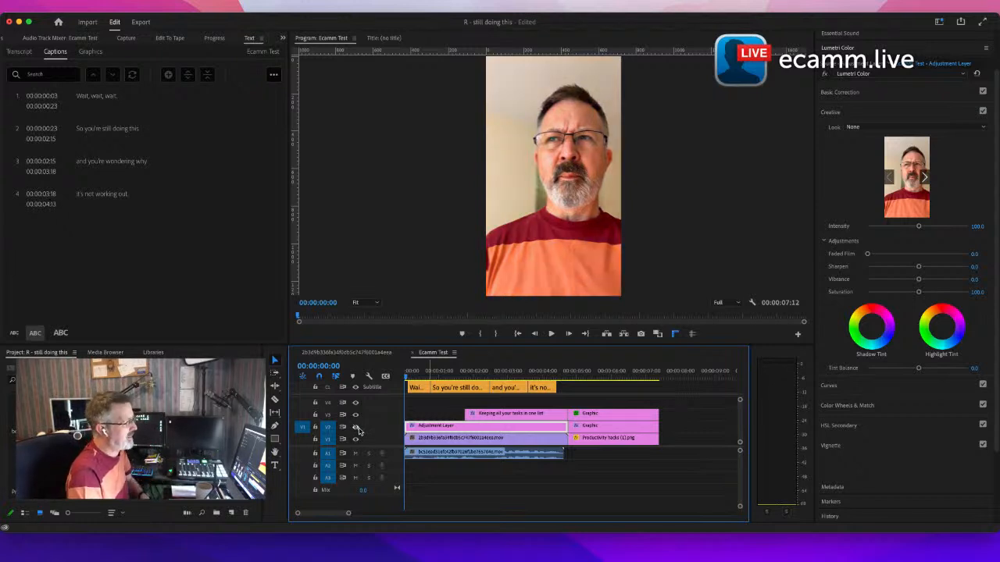
left_click(358, 429)
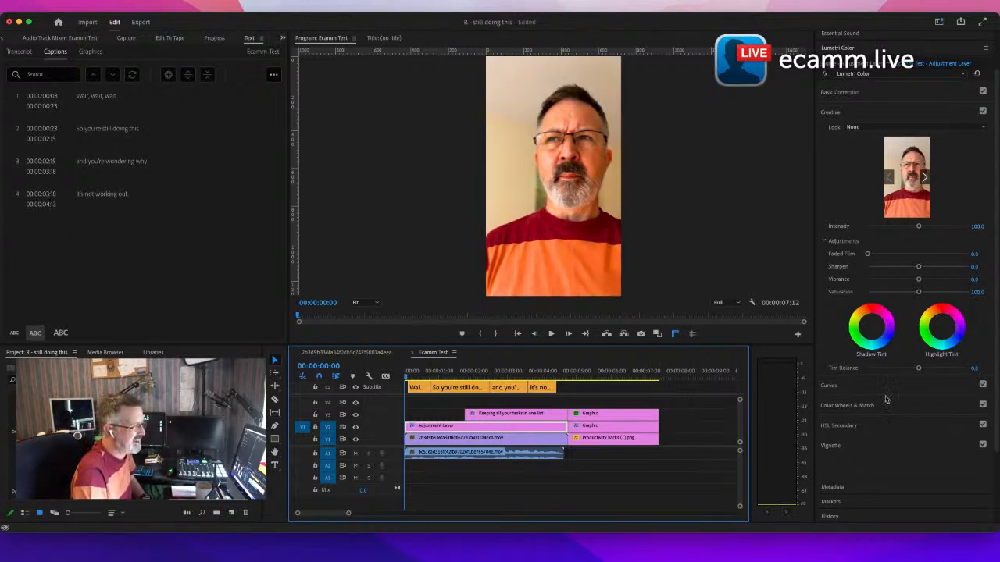
Step: Experiment with the adjustment layer's vignette, from an amount of -3 down to about -0.1, with feather at about 56
left_click(832, 446)
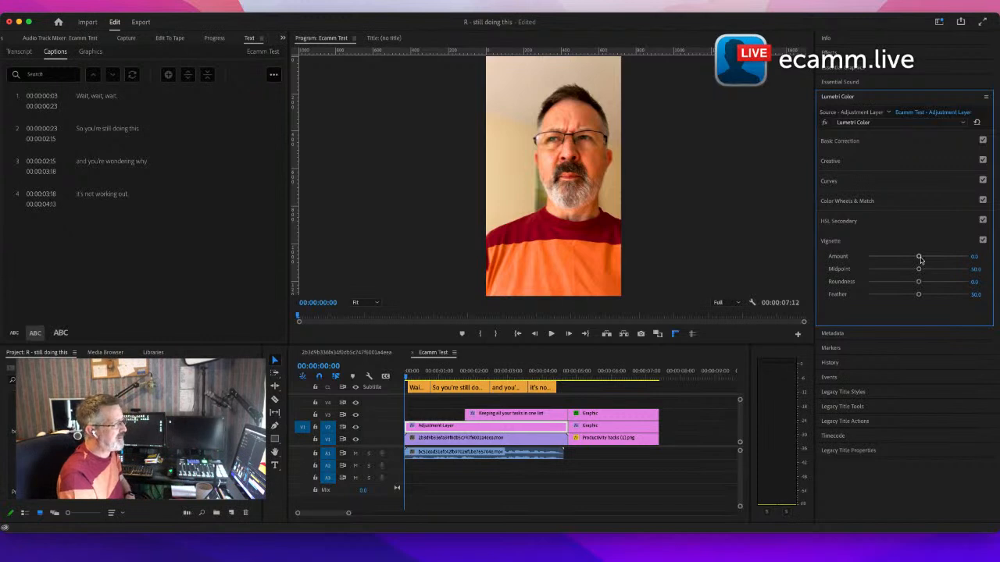
left_click_drag(919, 258, 865, 267)
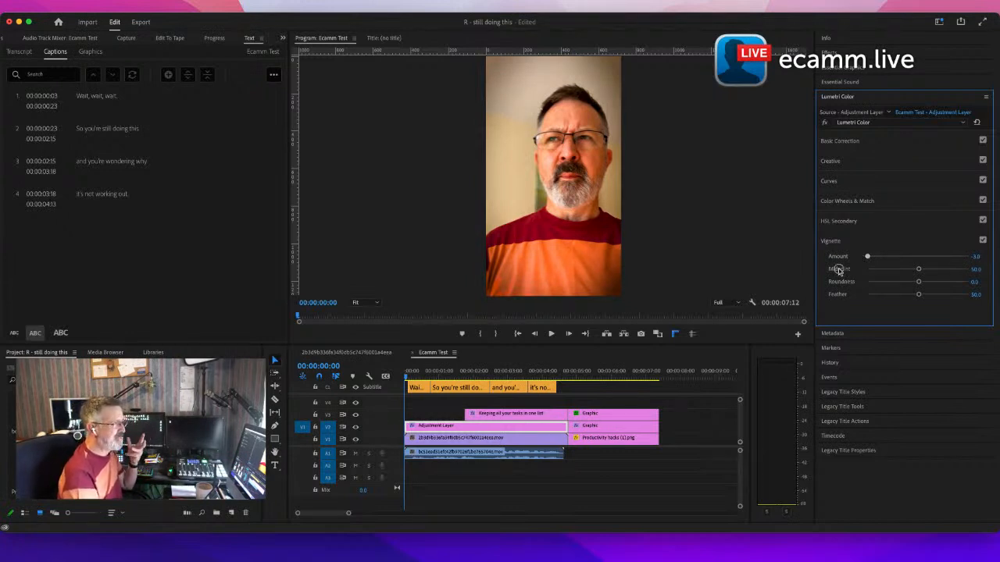
left_click_drag(866, 258, 958, 289)
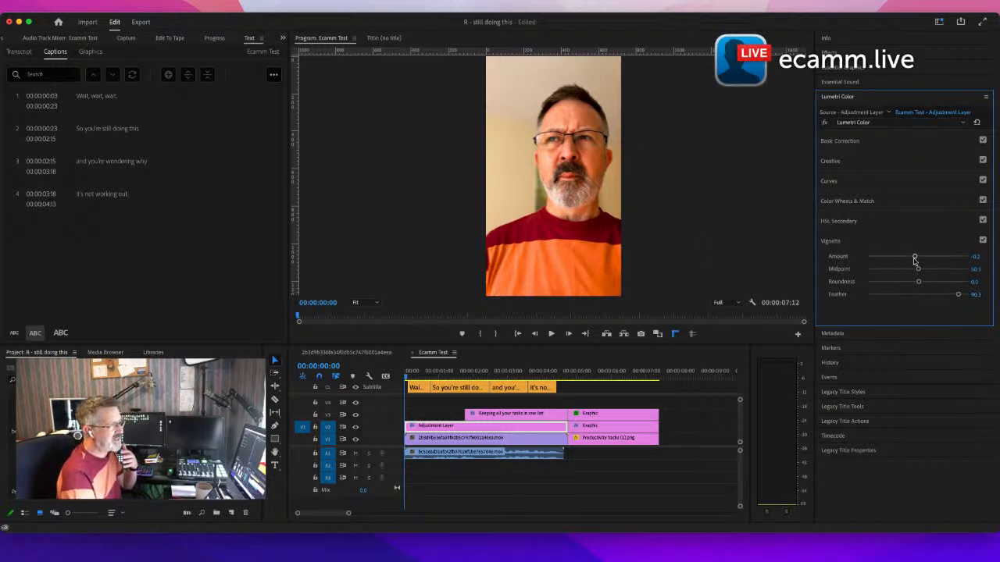
mouse_move(915, 259)
left_mouse_down()
mouse_move(836, 269)
mouse_move(902, 256)
left_mouse_up()
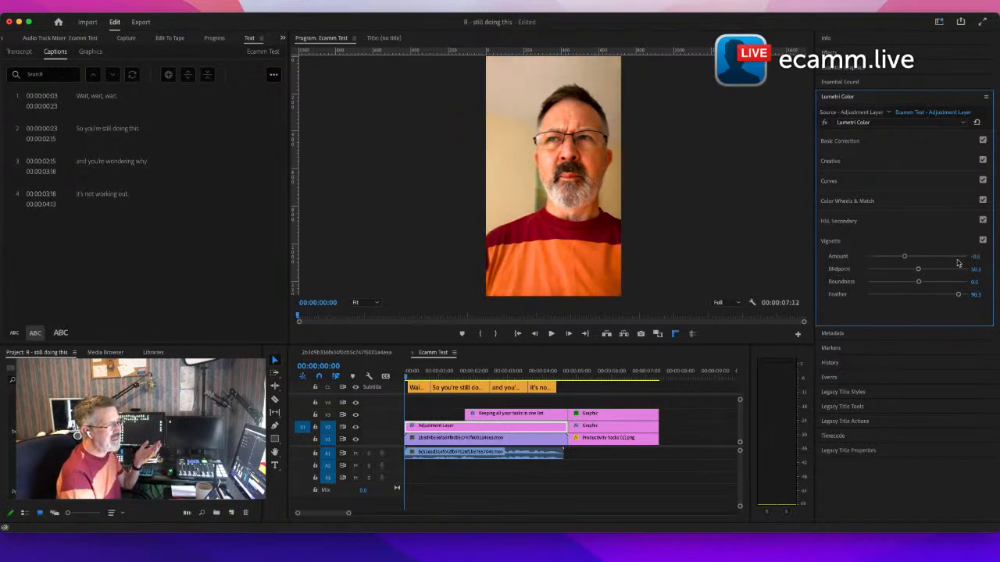
left_click_drag(959, 295, 924, 294)
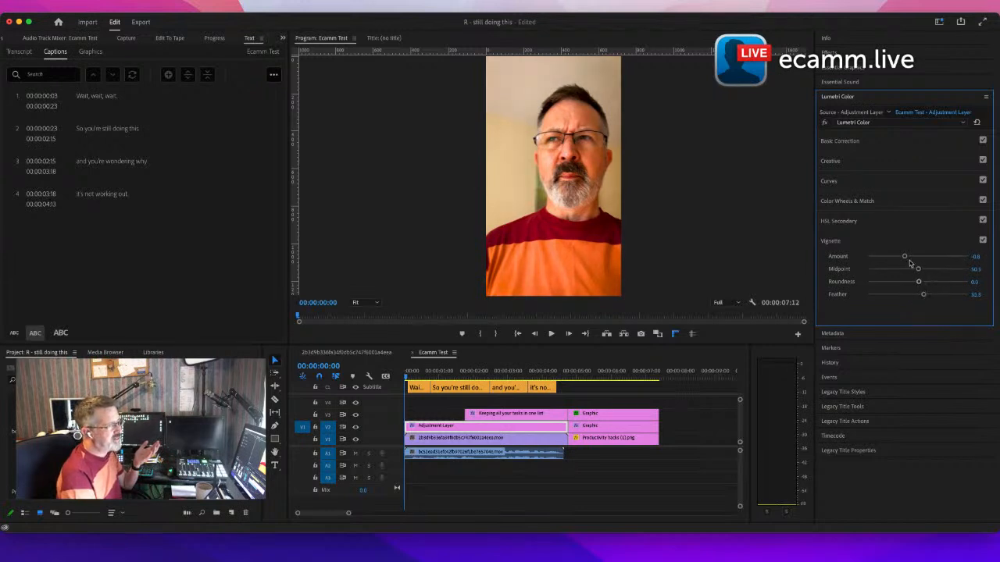
left_click_drag(908, 257, 914, 257)
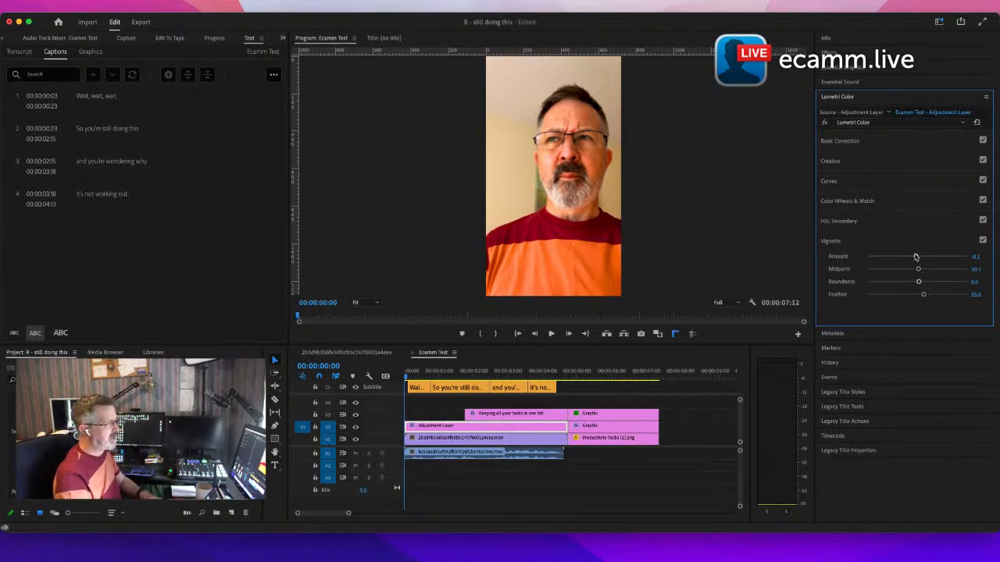
Step: Review the sequence's graphics text, transcript and captions, and go to the caption "So you're still doing this"
left_click(92, 52)
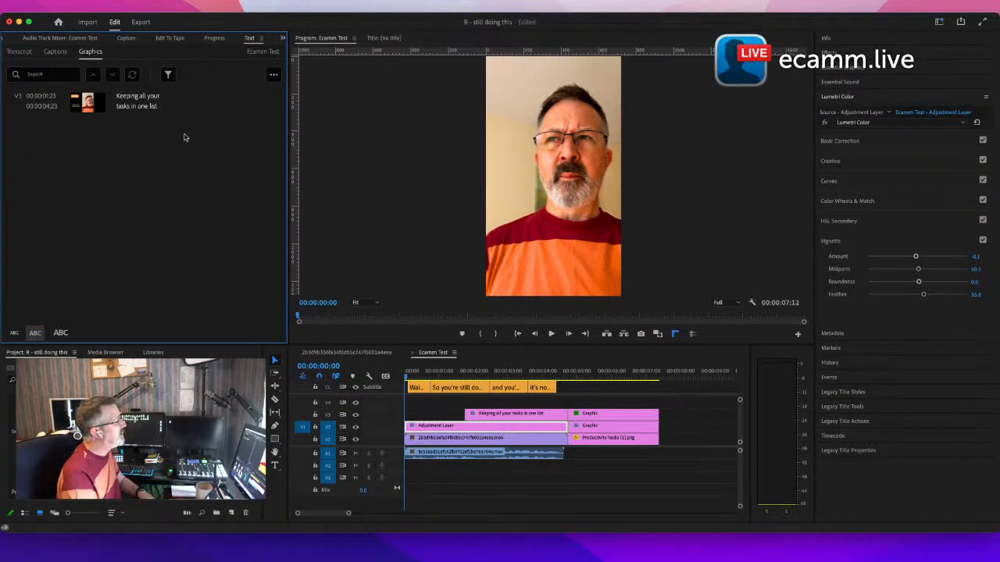
left_click(30, 53)
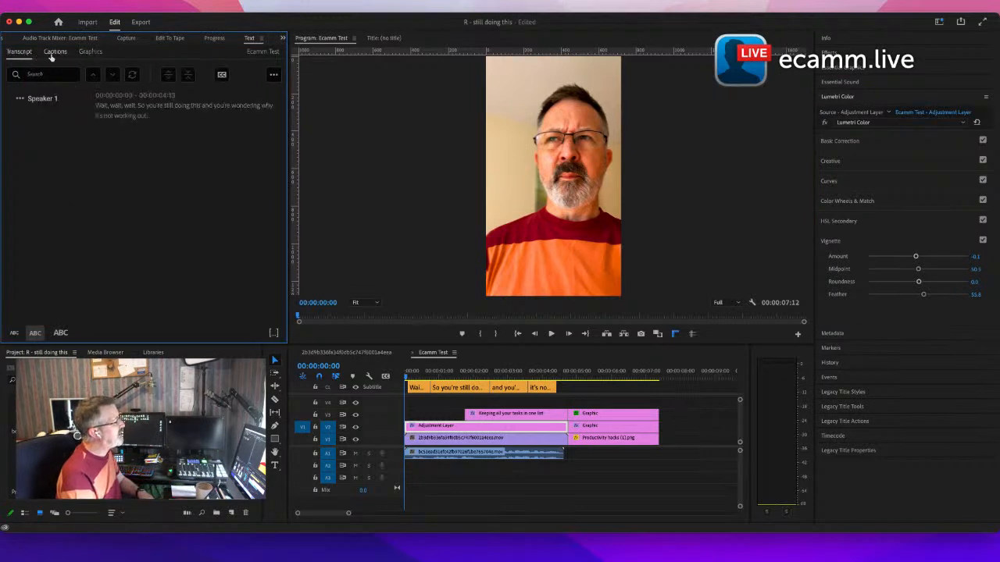
left_click(52, 53)
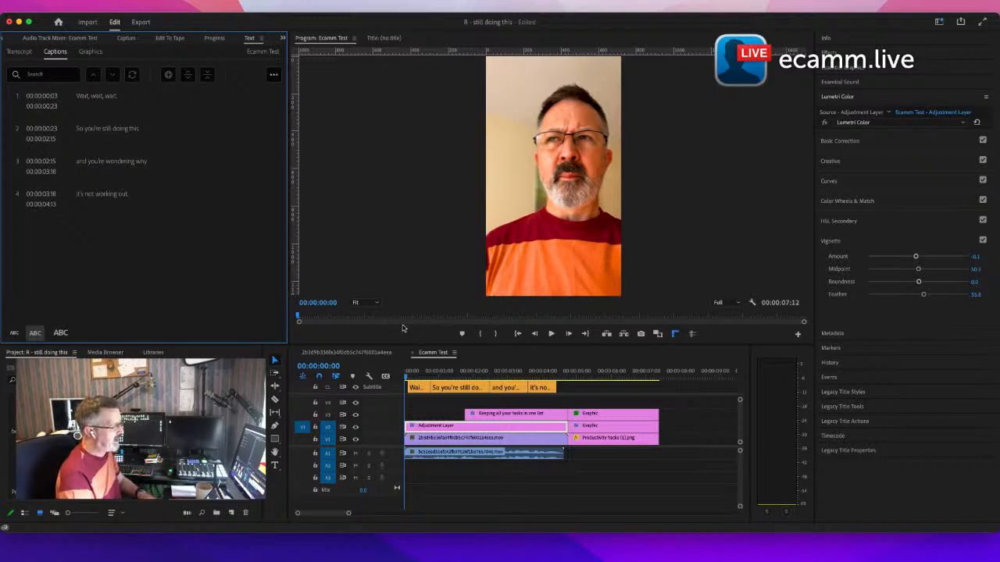
left_click(108, 143)
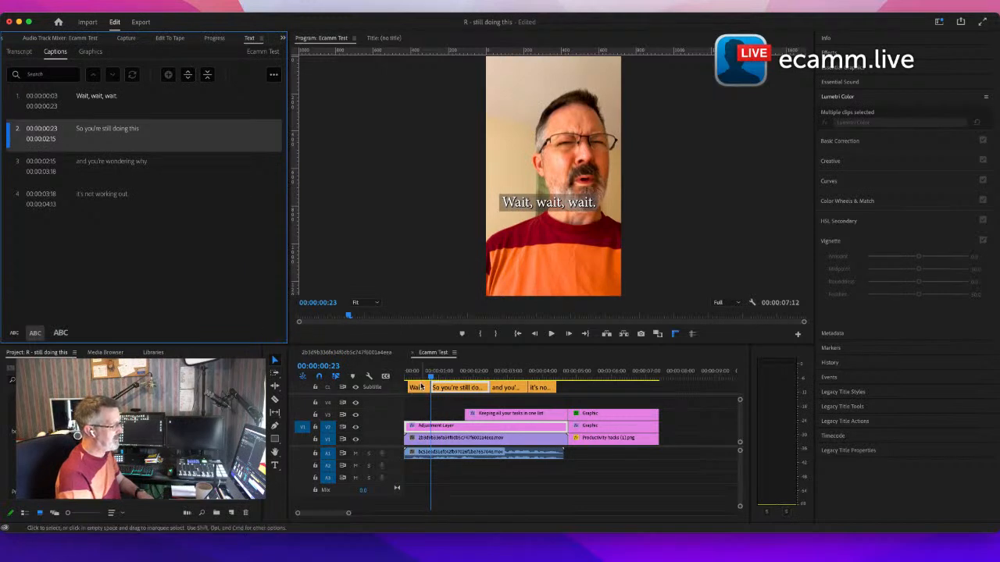
Step: Play the sequence from the start, then check the logo ending and the frame with the last caption
left_click_drag(432, 379, 403, 387)
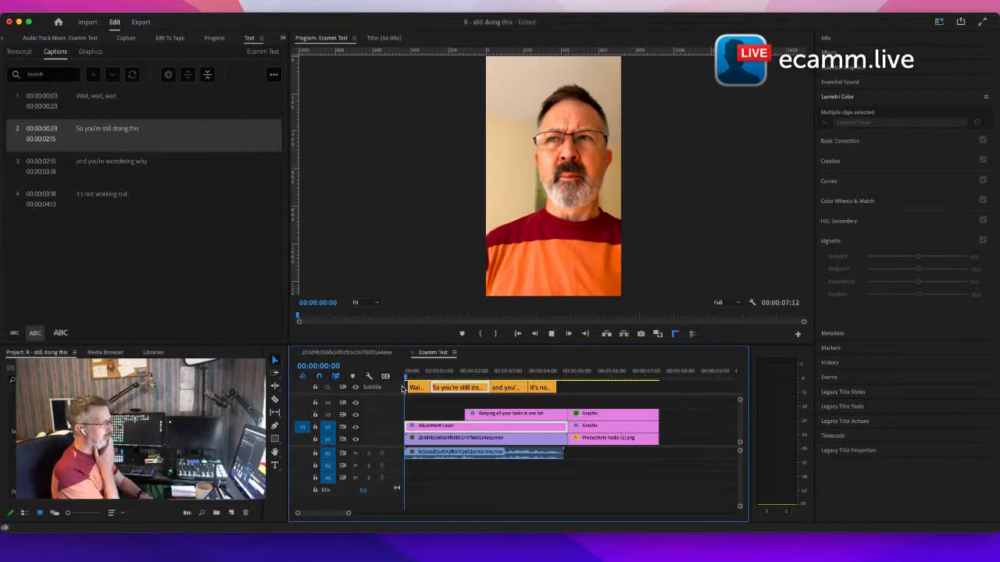
key("space")
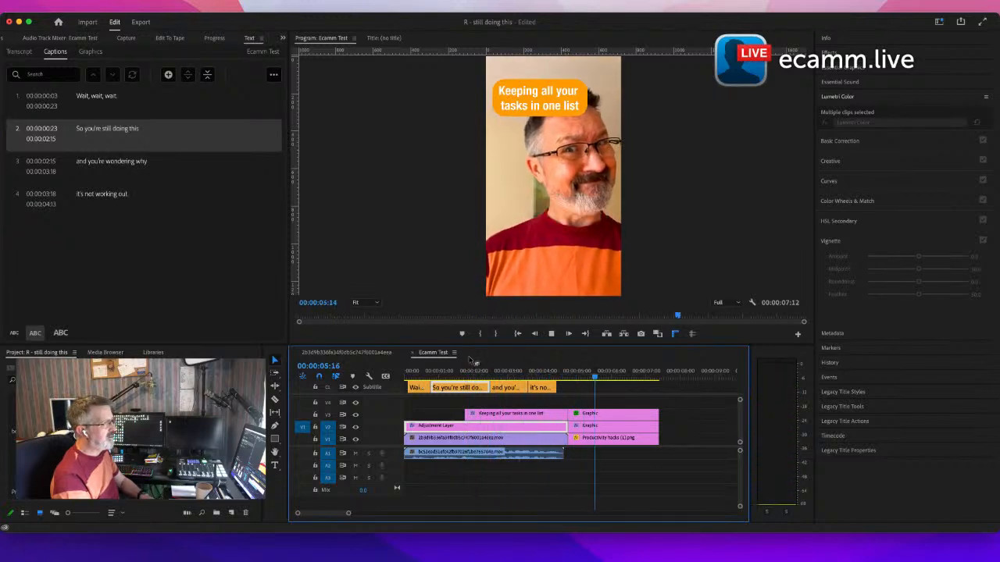
left_click(645, 380)
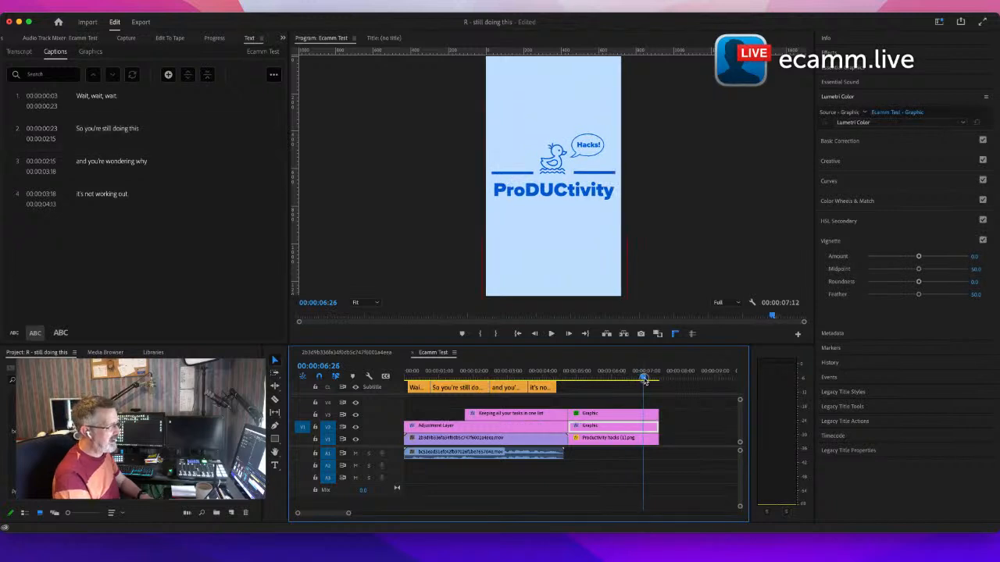
left_click_drag(644, 379, 548, 380)
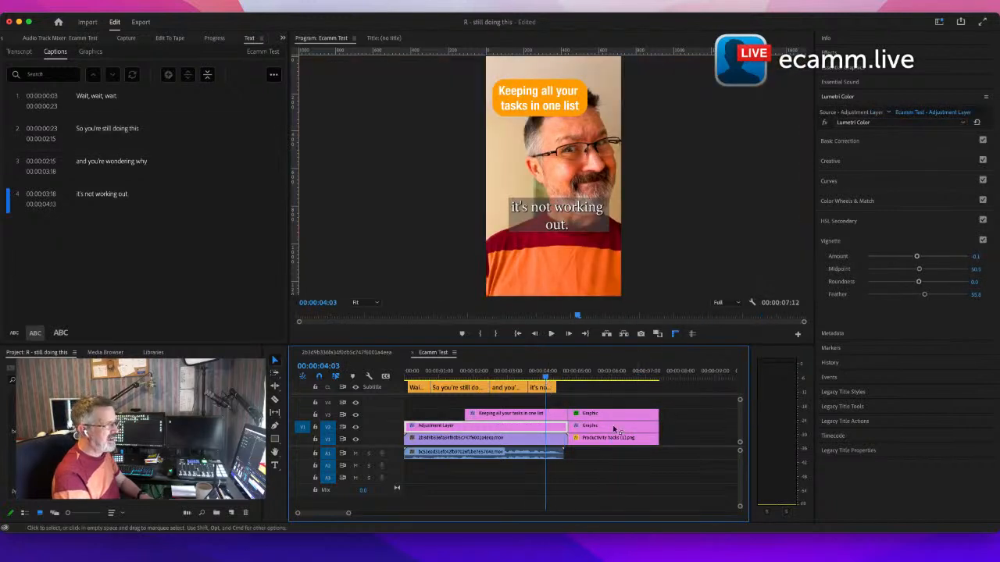
Step: Lower the adjustment layer's Basic Correction saturation to about 106 and play the sequence from the start
left_click(851, 97)
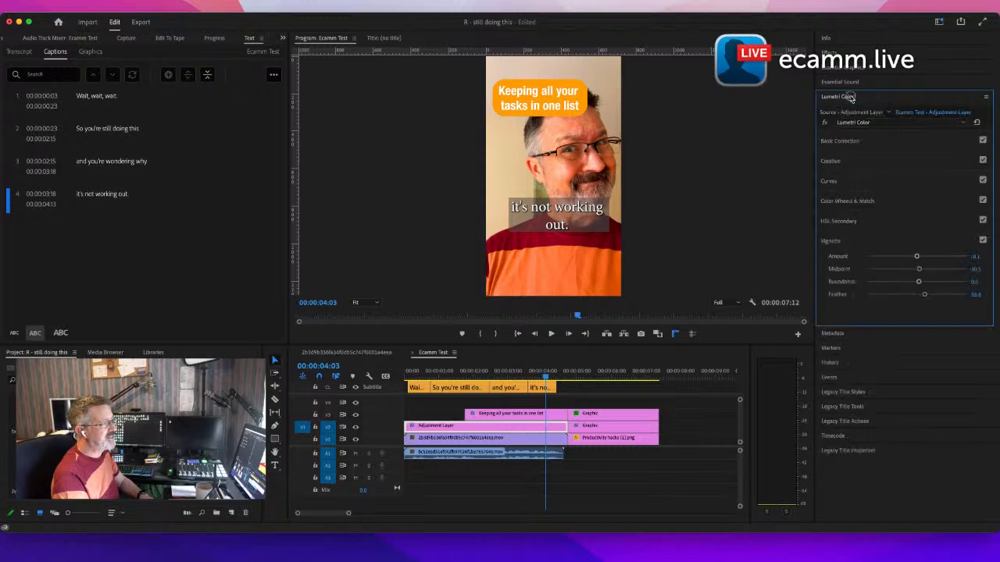
left_click(881, 149)
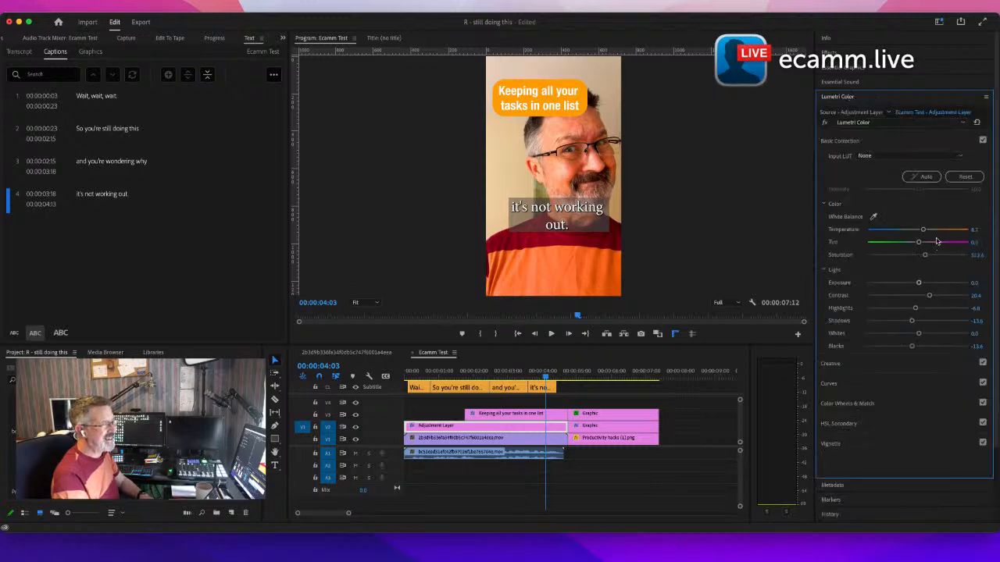
left_click_drag(928, 259, 919, 257)
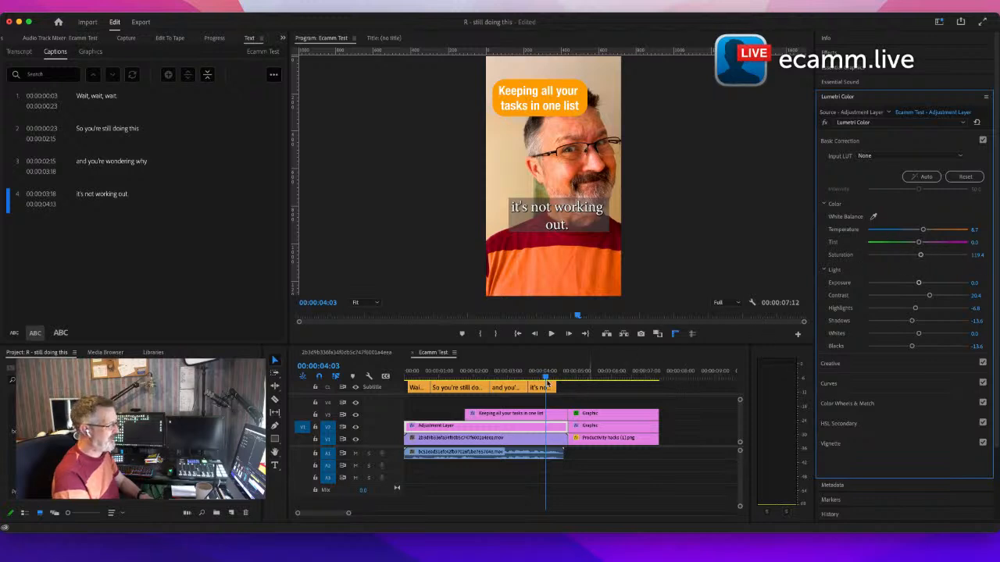
left_click_drag(546, 381, 370, 378)
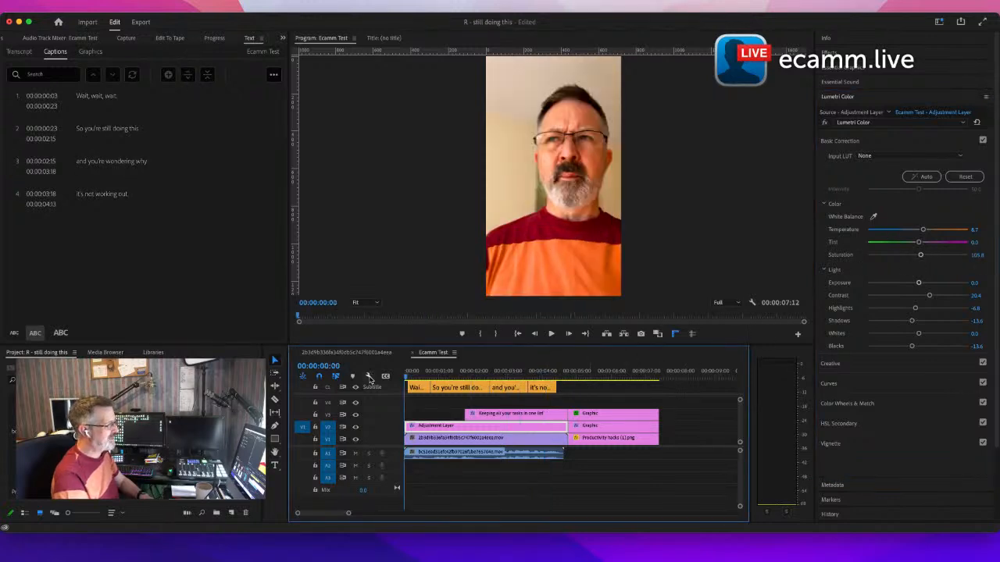
key("space")
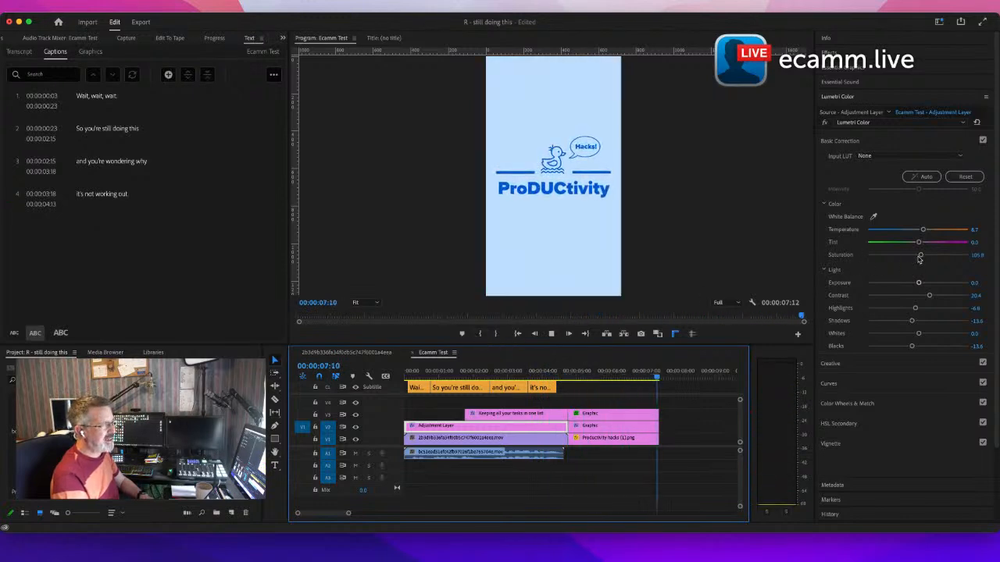
Step: Set the adjustment layer's saturation to exactly 103
left_click(977, 256)
type("10")
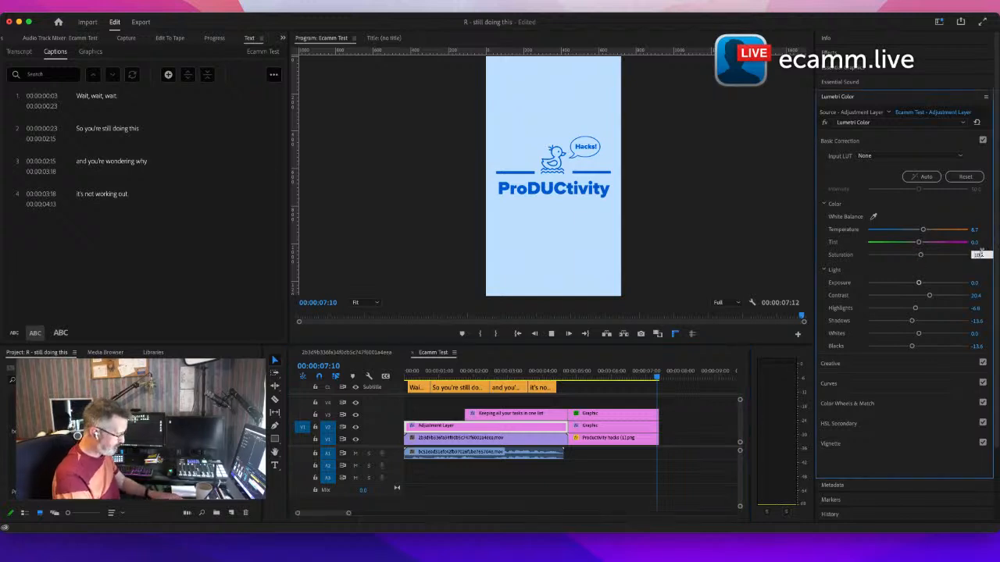
type("3")
key("Return")
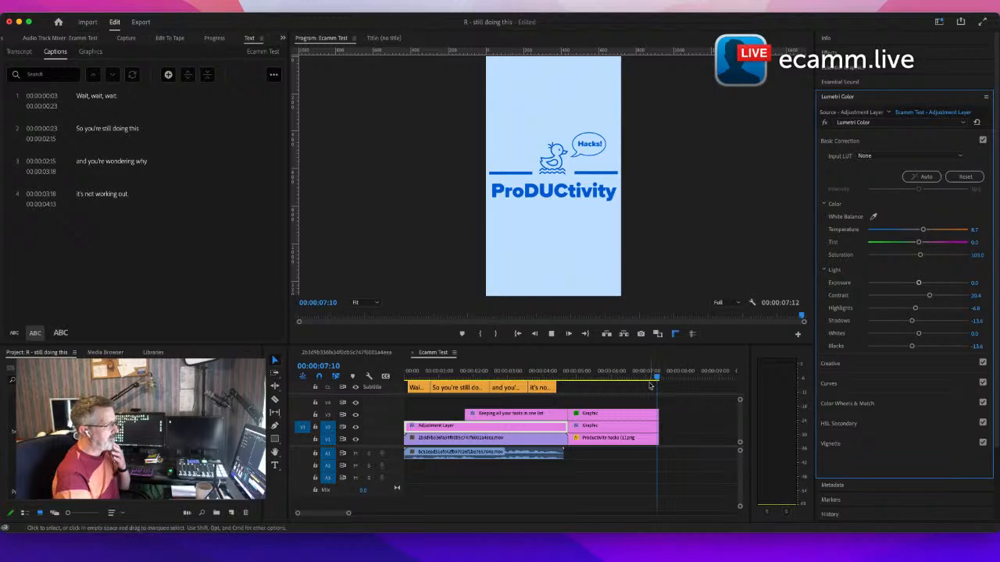
Step: Play the whole sequence through again and return to the third caption at 00:00:03:04
left_click_drag(657, 381, 359, 407)
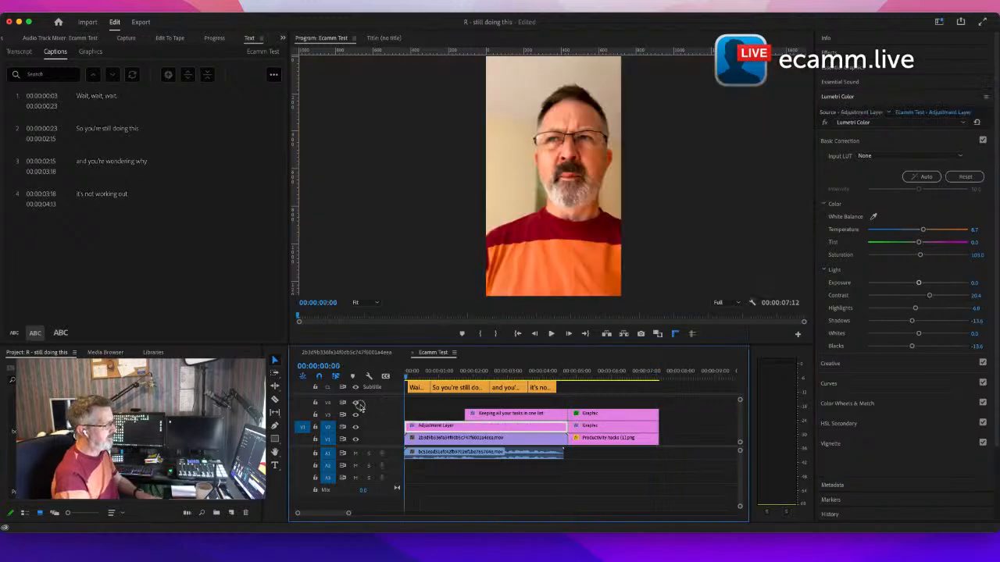
key("space")
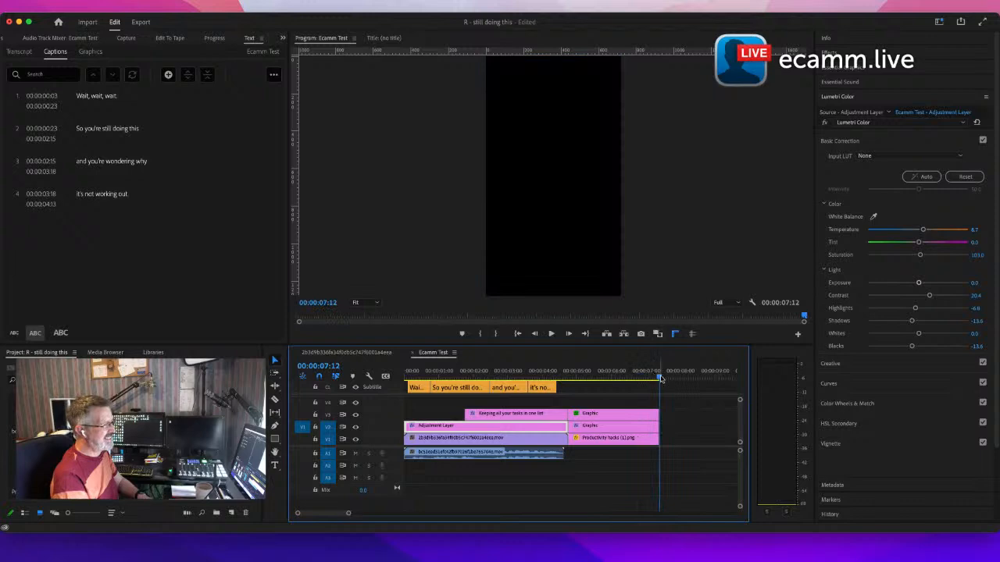
left_click(513, 377)
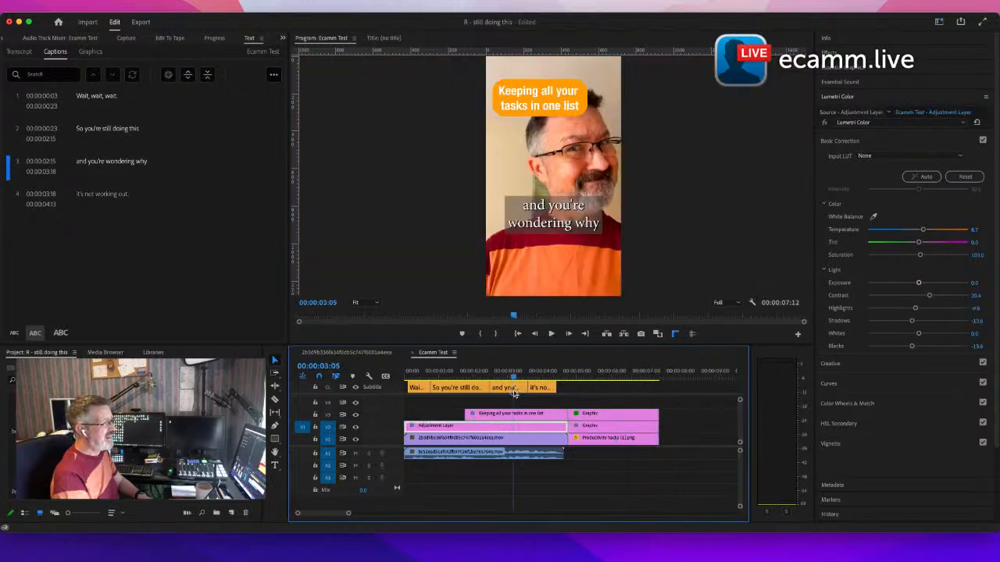
key("Left")
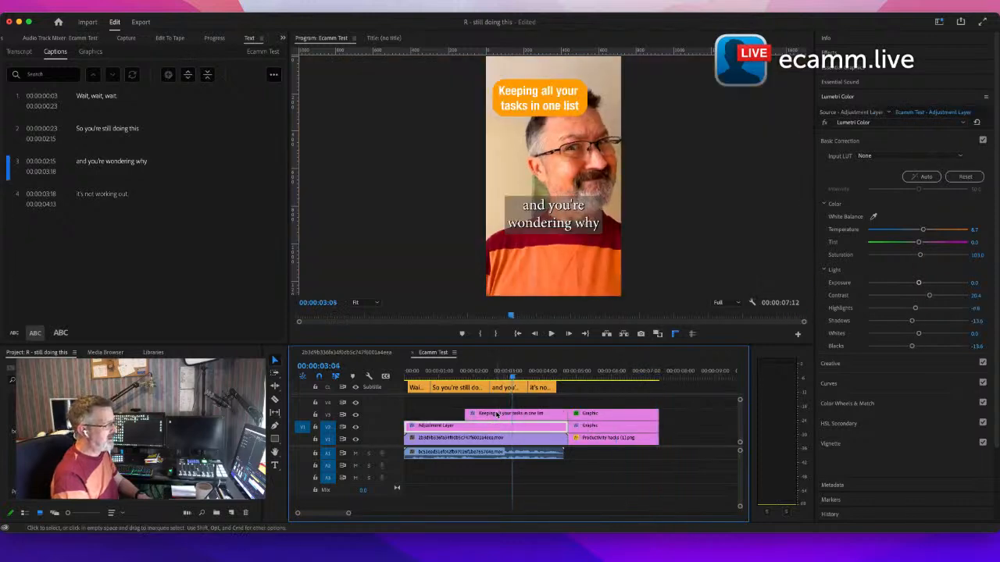
Step: Change the background of the "Keeping all your tasks in one list" title to purple, hex 6312B3
left_click(496, 414)
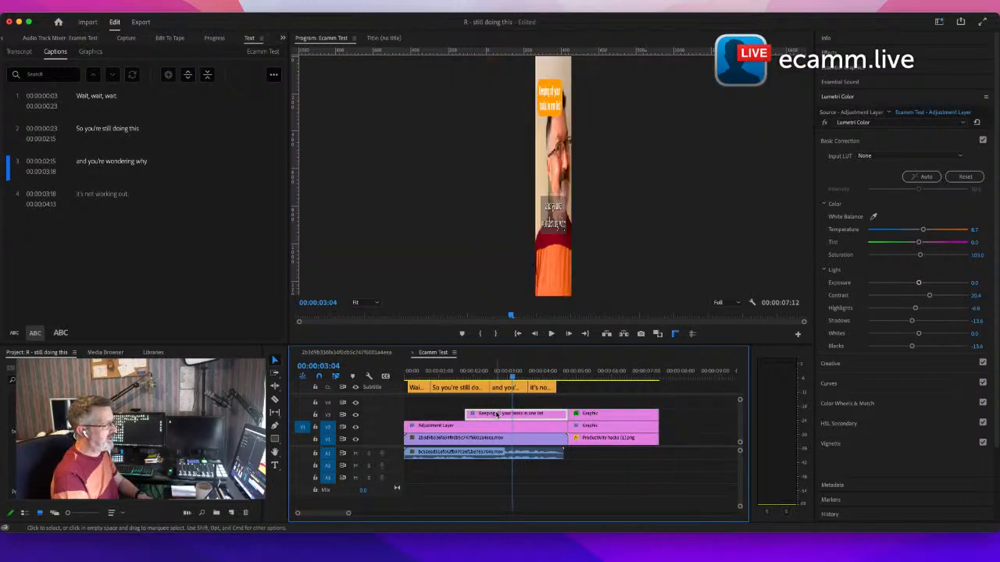
left_click(883, 69)
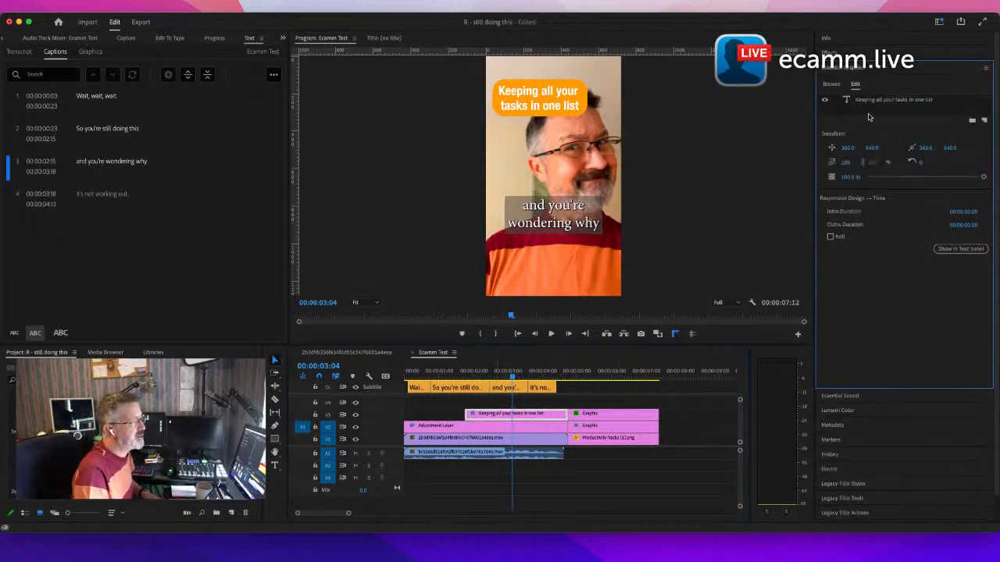
left_click(866, 100)
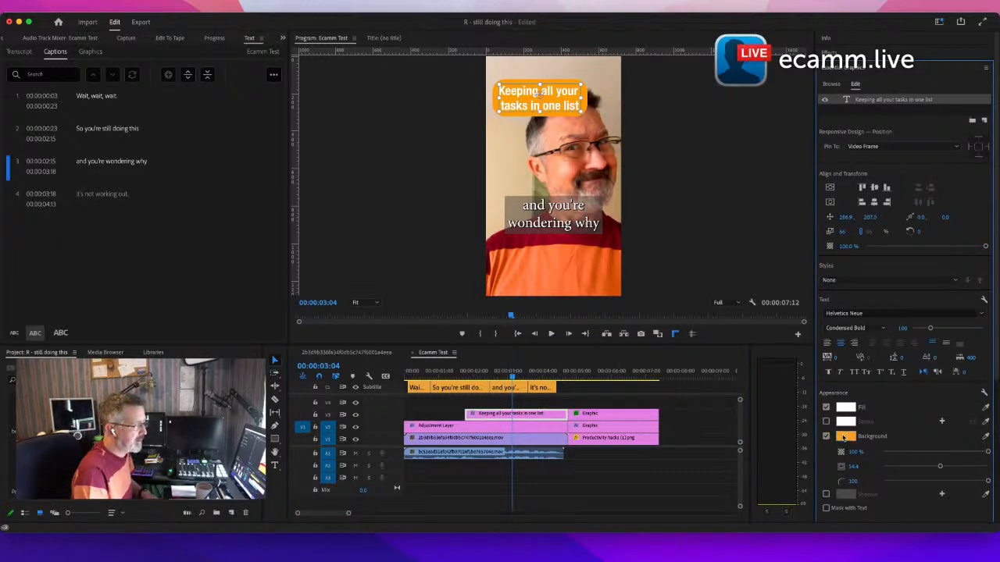
left_click(844, 437)
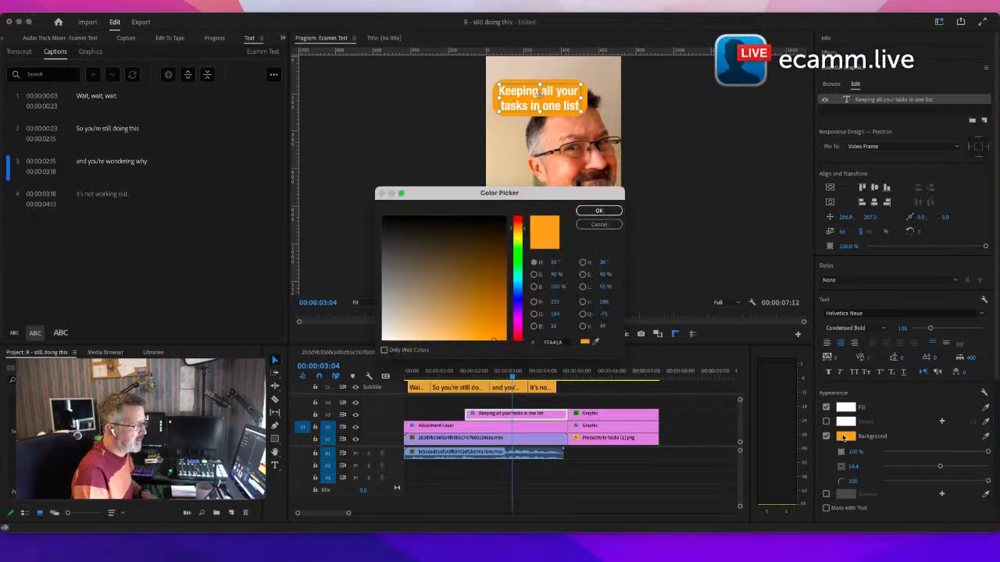
left_click(560, 345)
key("BackSpace")
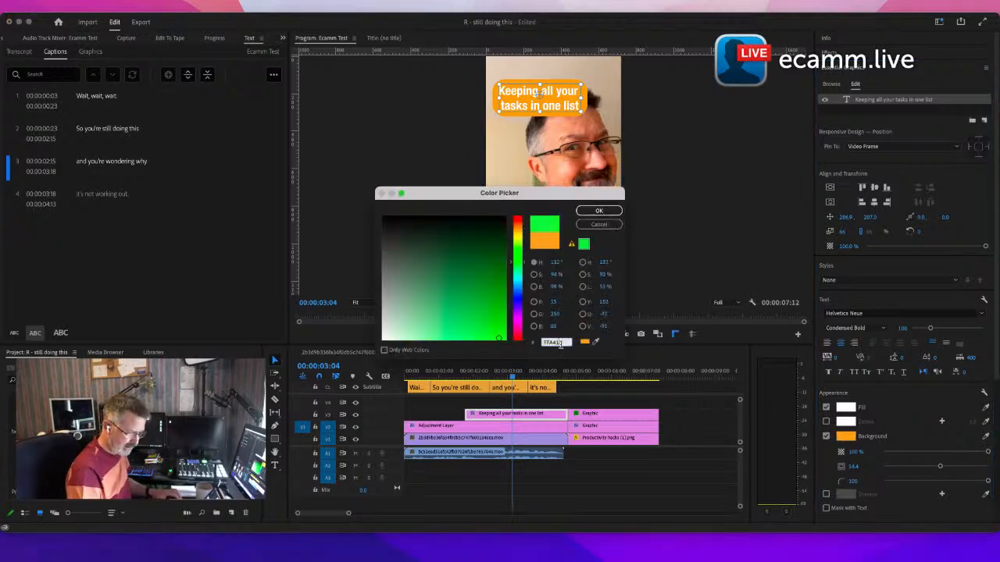
type("6")
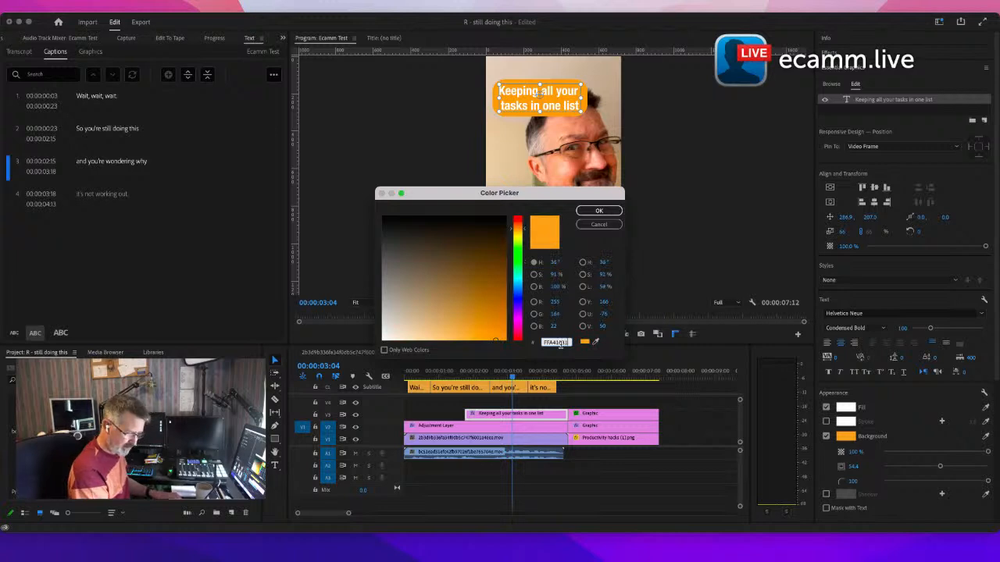
type("312B")
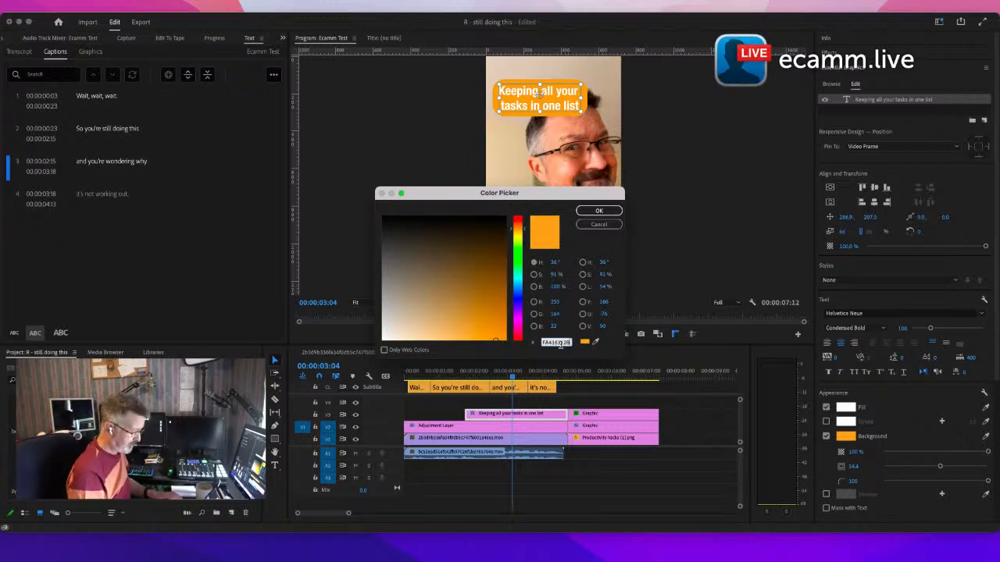
key("BackSpace")
key("BackSpace")
key("BackSpace")
key("BackSpace")
key("BackSpace")
key("BackSpace")
key("BackSpace")
key("BackSpace")
key("BackSpace")
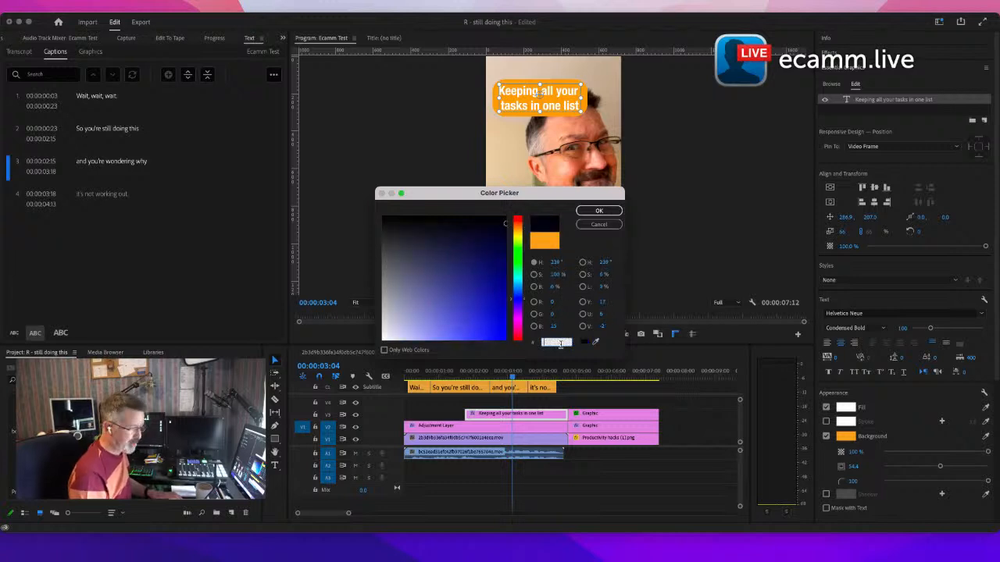
type("631")
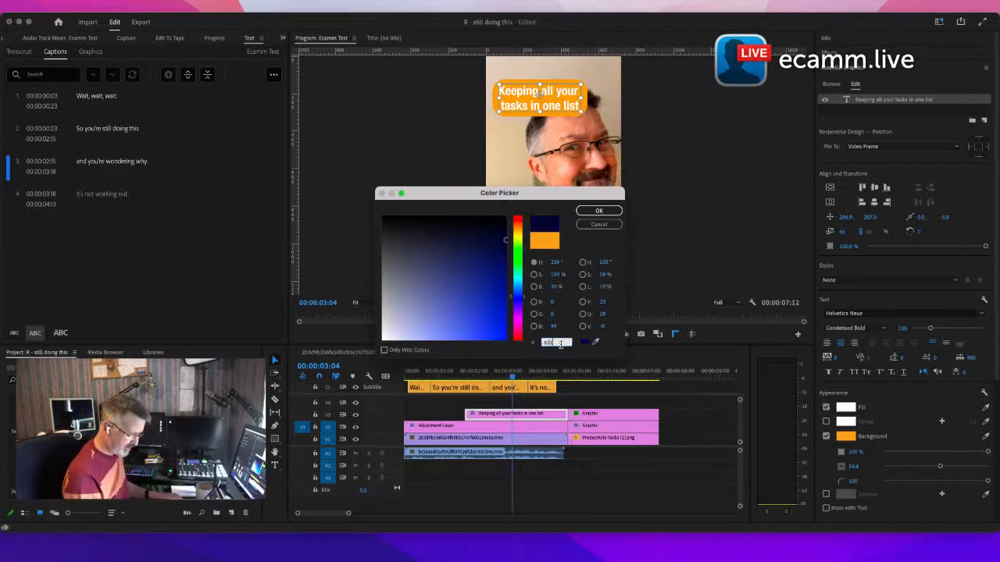
type("2BF")
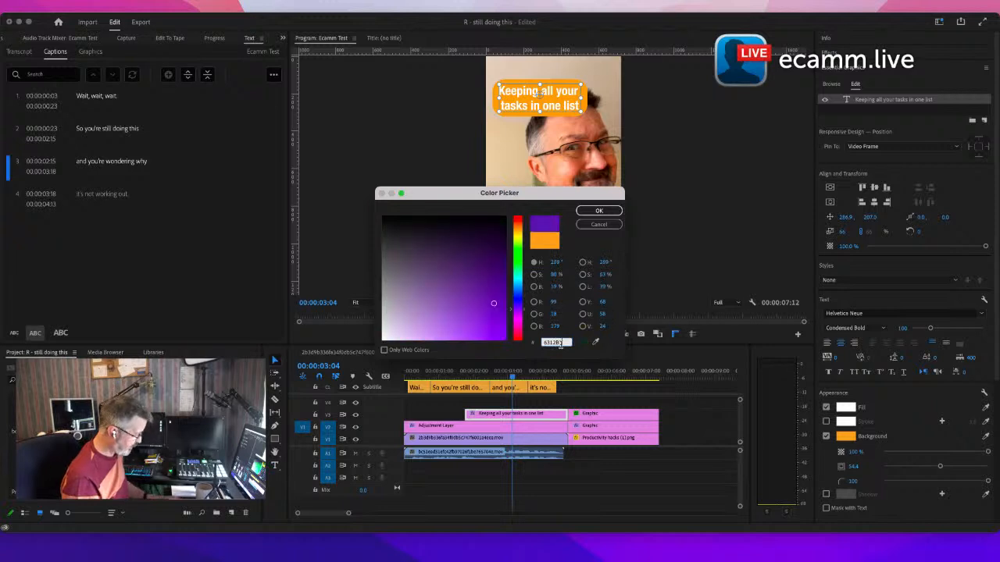
key("Return")
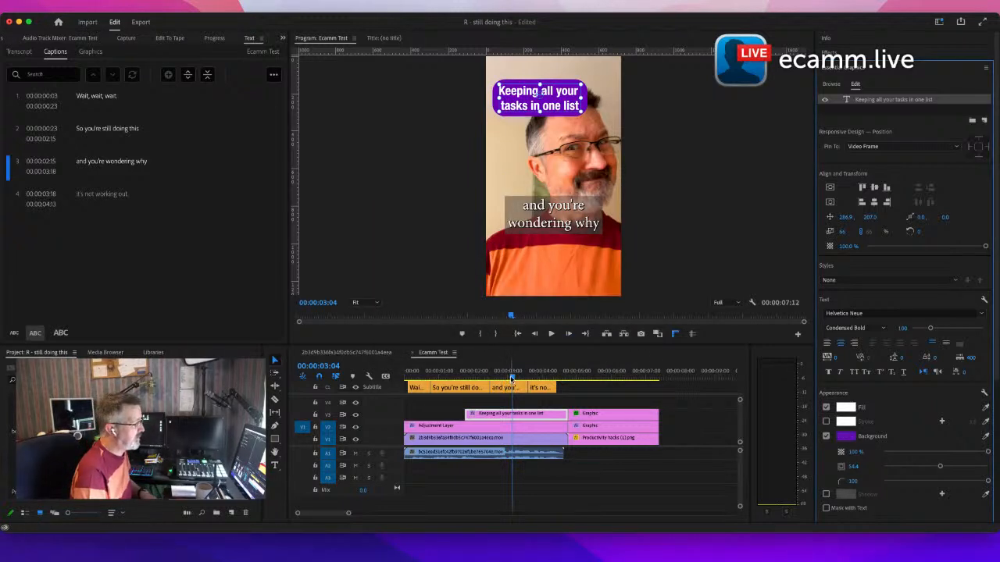
Step: Play the whole sequence from the start to check the recolored title
left_click(509, 381)
key("Home")
key("space")
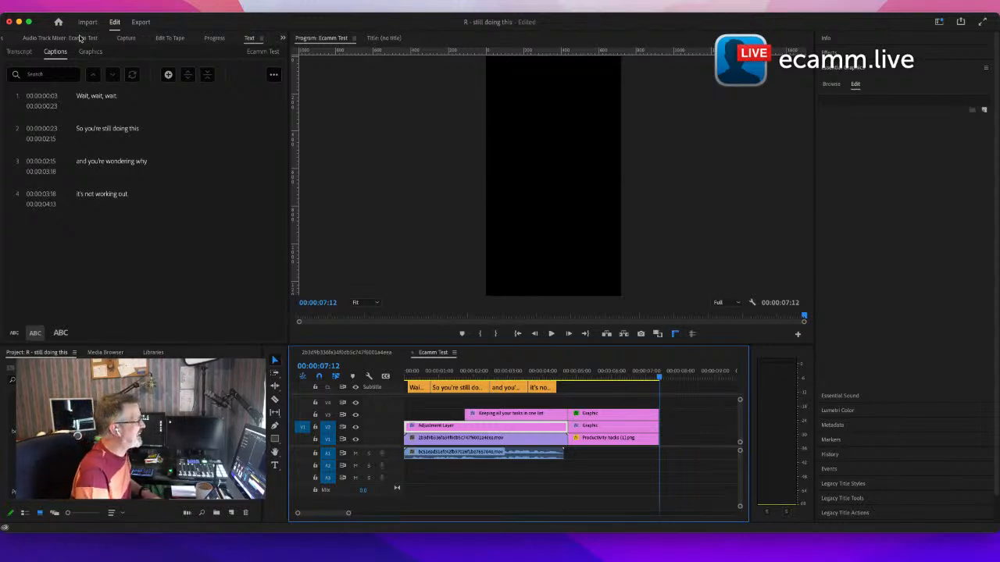
Step: Show the reference clip in the Source monitor, compare it with the frame at 00:00:03:06, and return to the sequence start
left_click(282, 37)
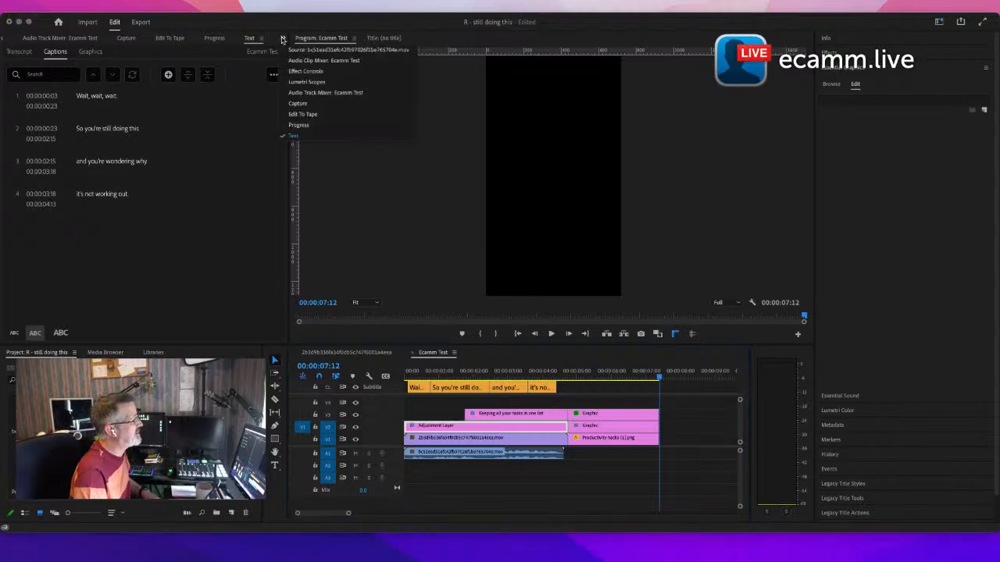
left_click(336, 45)
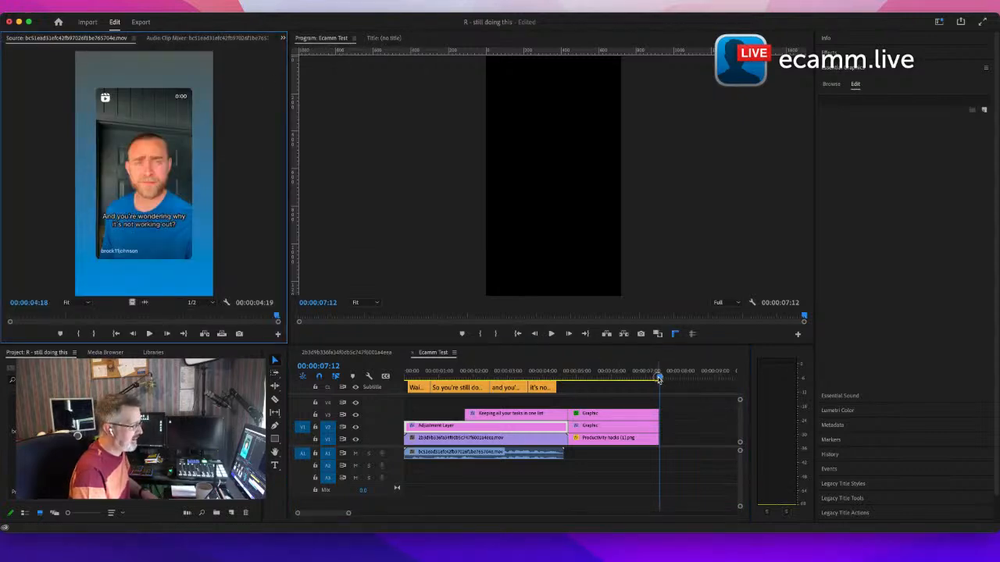
left_click_drag(659, 378, 514, 379)
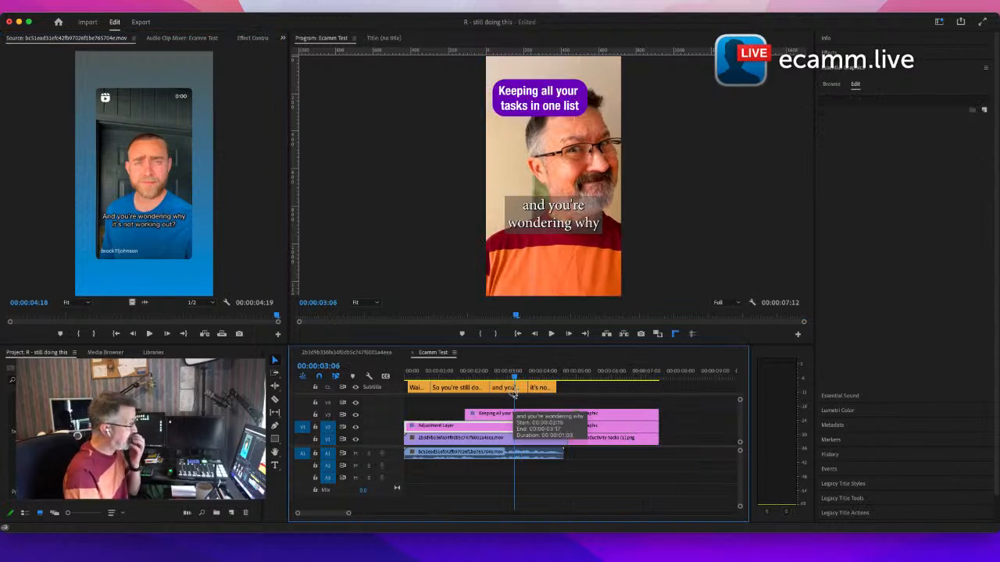
left_click_drag(514, 394, 393, 406)
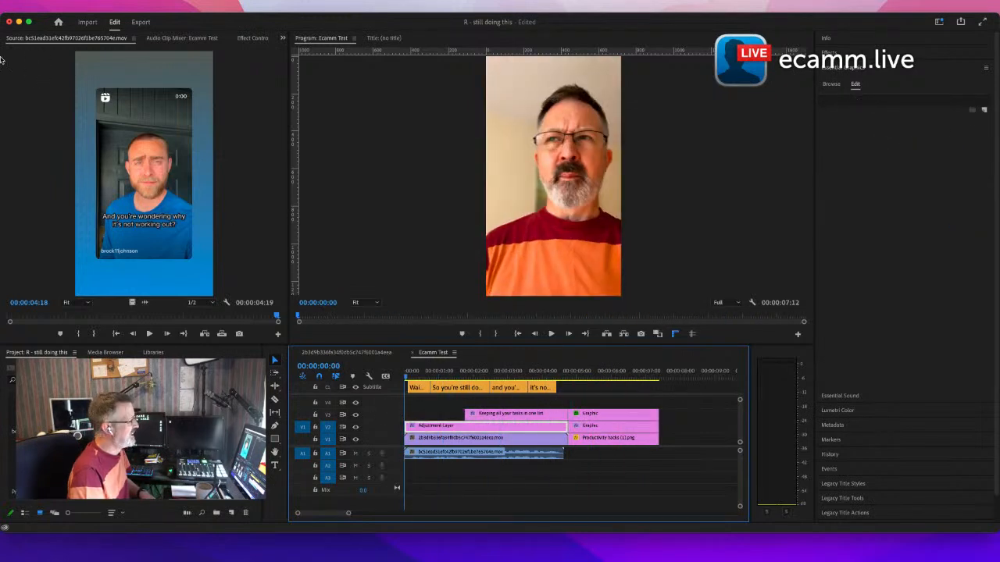
Step: Open the media export settings for the Ecamm Test sequence
left_click(76, 7)
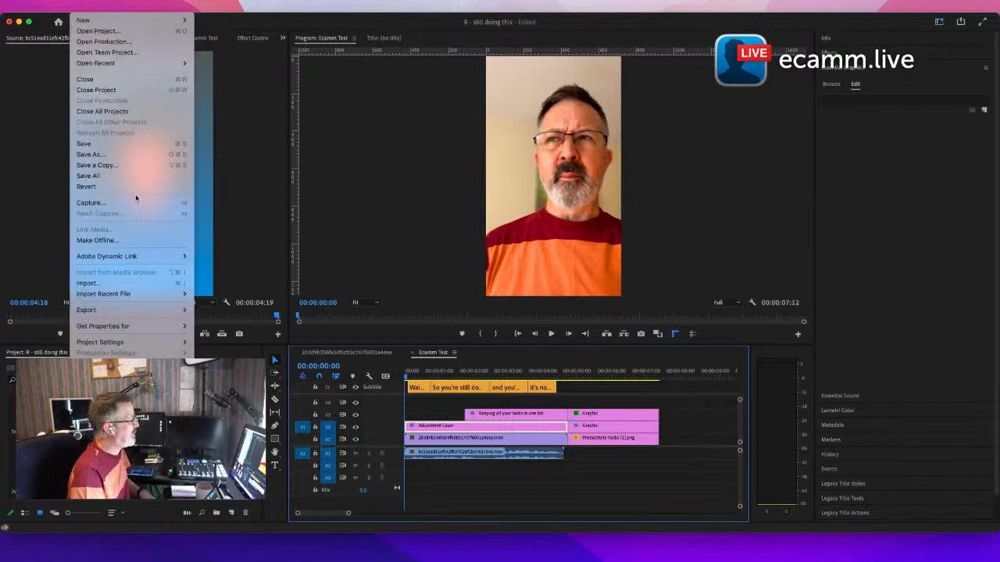
mouse_move(145, 325)
mouse_move(129, 297)
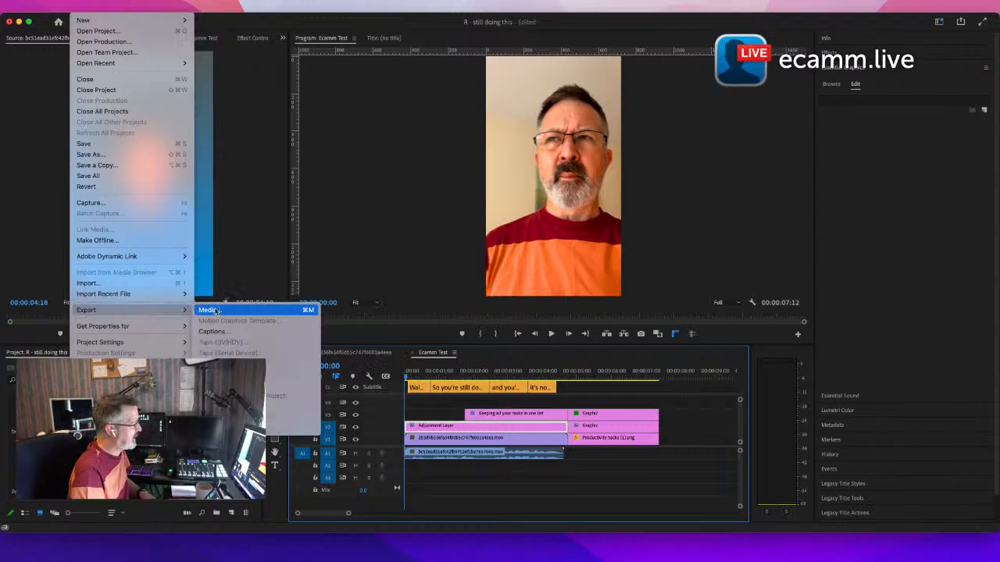
left_click(216, 311)
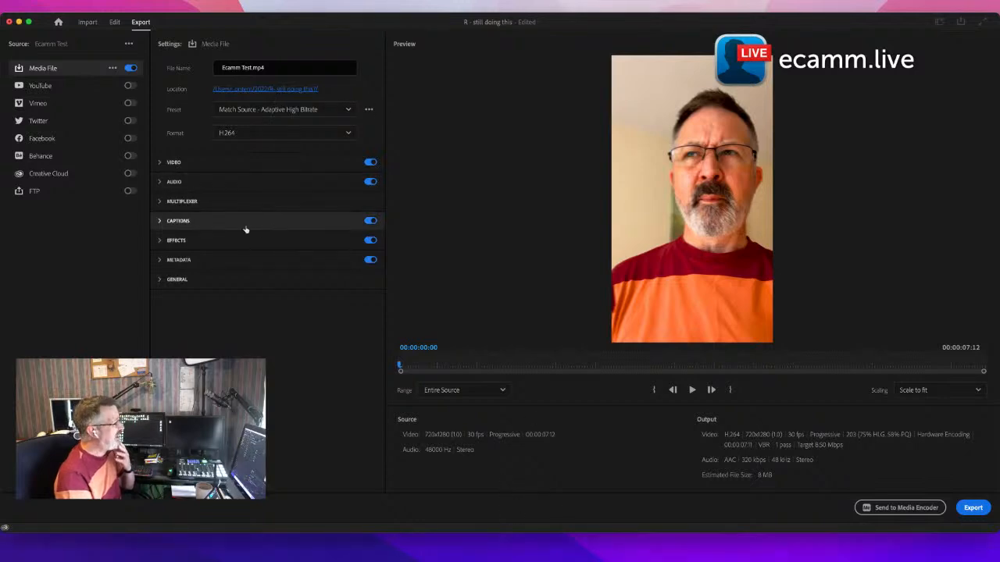
Step: Set the captions export option to None and back to Burn Captions Into Video
left_click(182, 222)
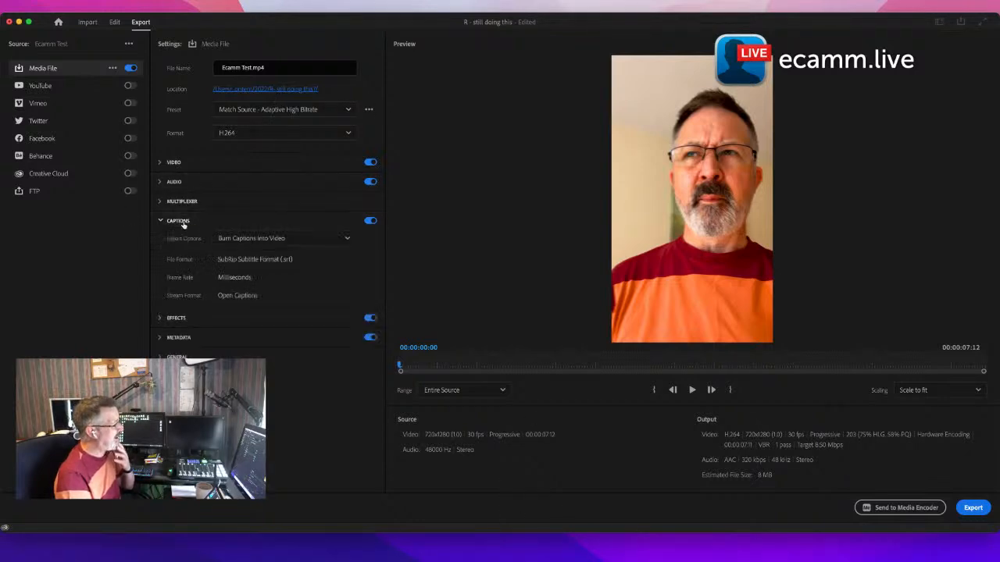
left_click(262, 240)
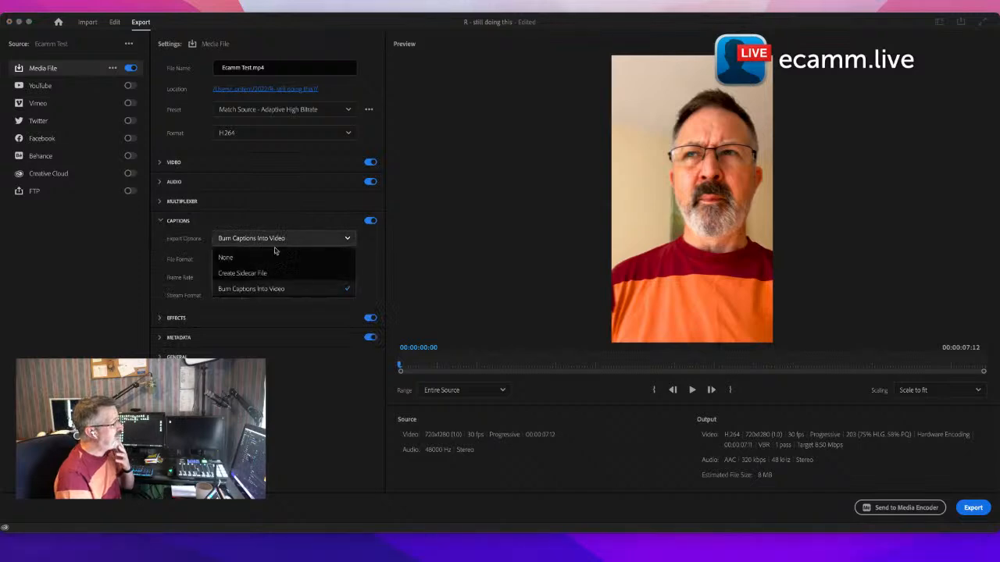
left_click(272, 256)
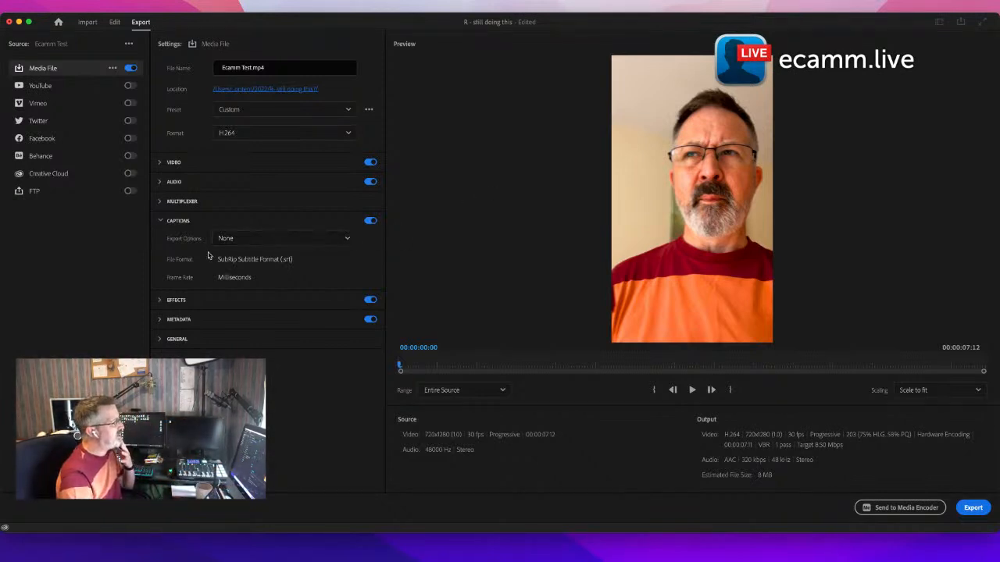
left_click(335, 239)
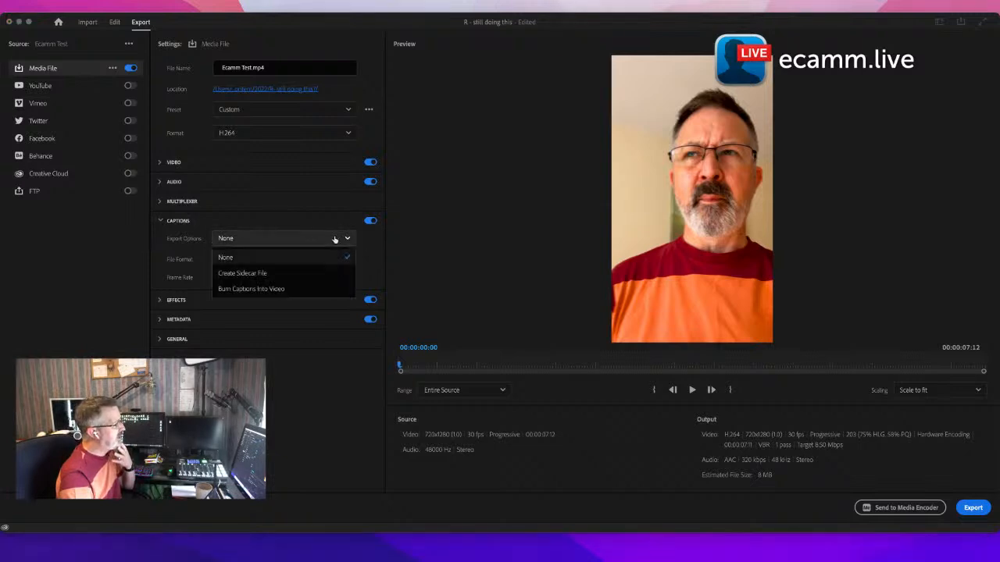
left_click(247, 291)
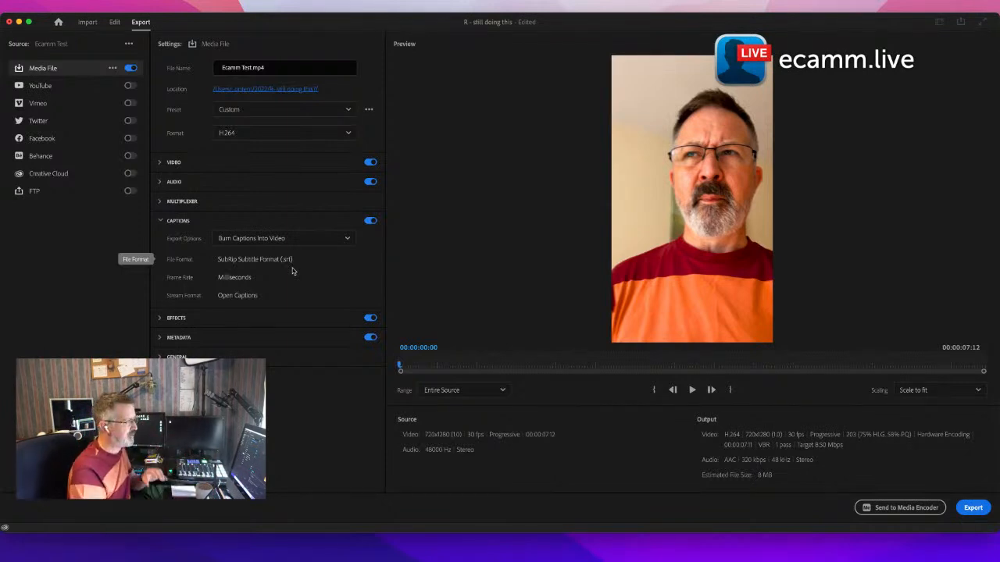
Step: Apply the "Reels - TikTok + audio" export preset and set the captions to Burn Captions Into Video
left_click(348, 109)
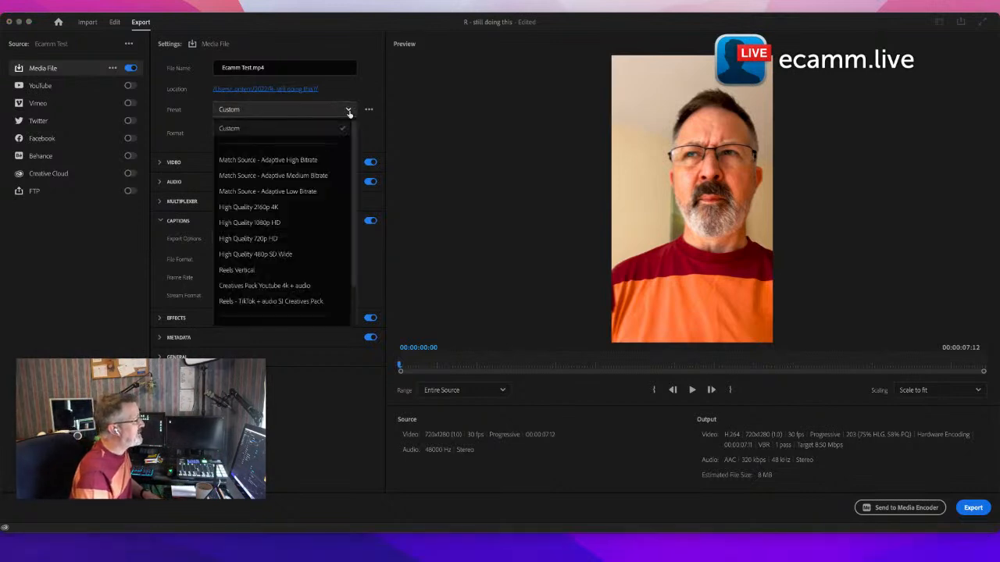
left_click(279, 301)
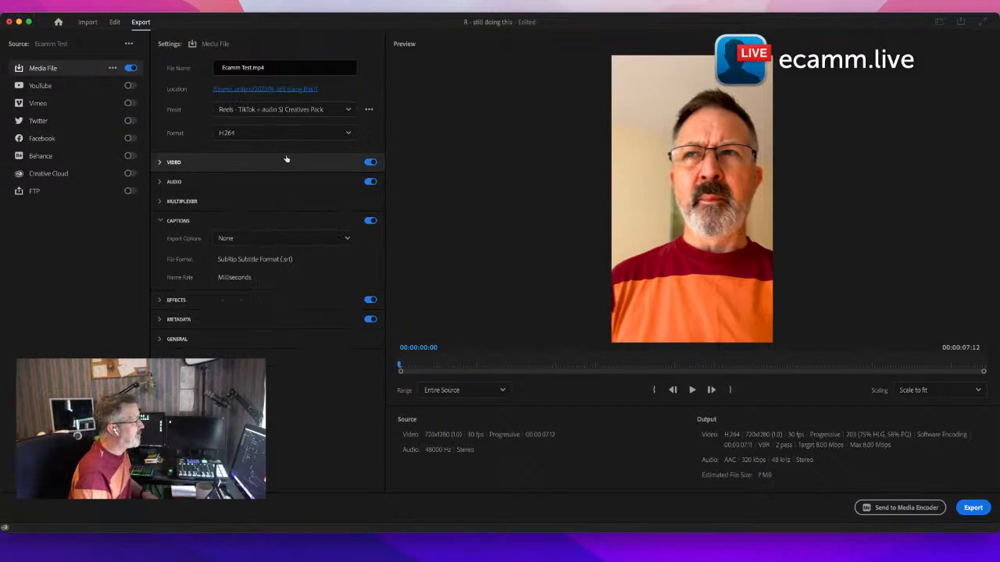
left_click(325, 238)
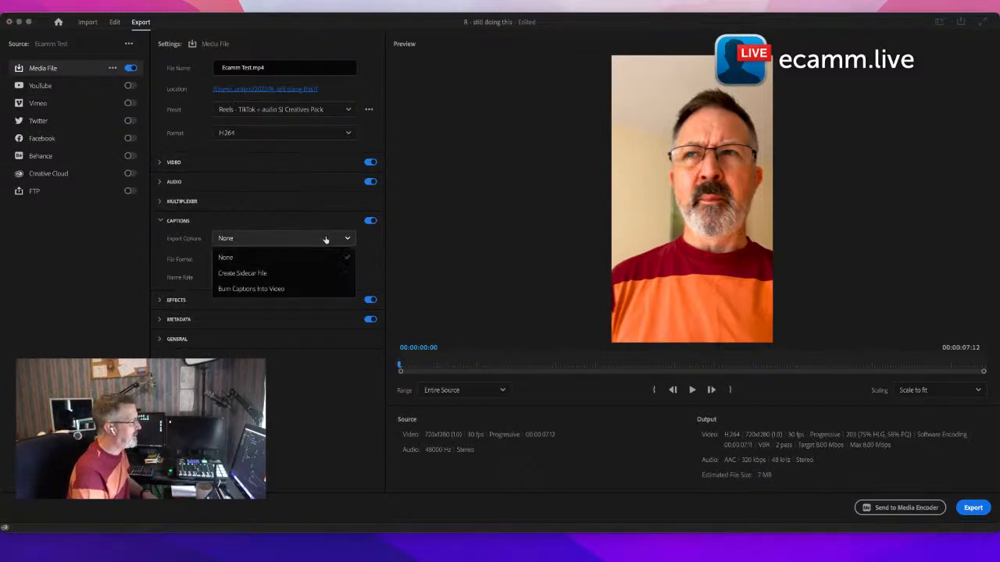
left_click(298, 288)
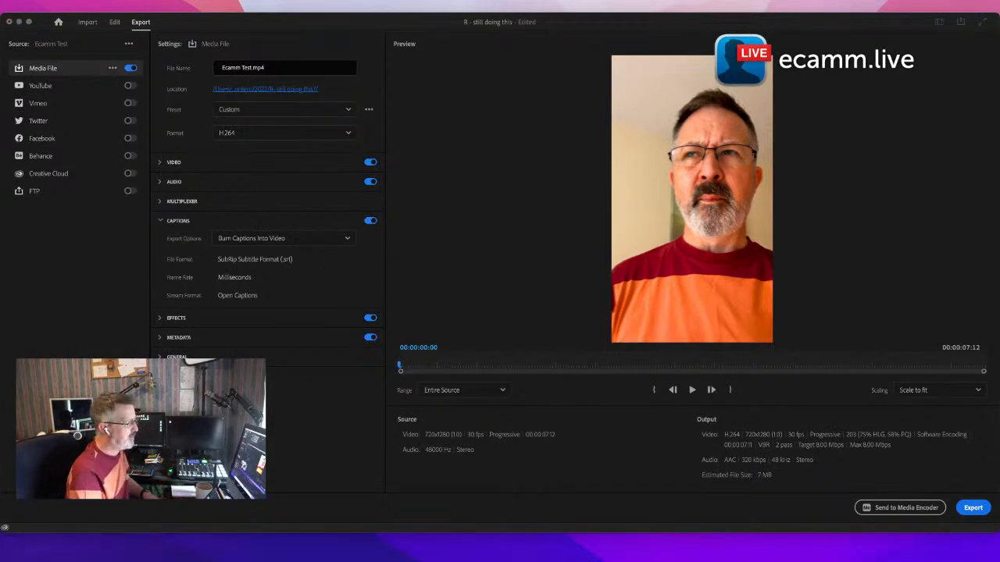
Step: Play the export preview through and send the sequence to the Media Encoder queue
left_click(596, 488)
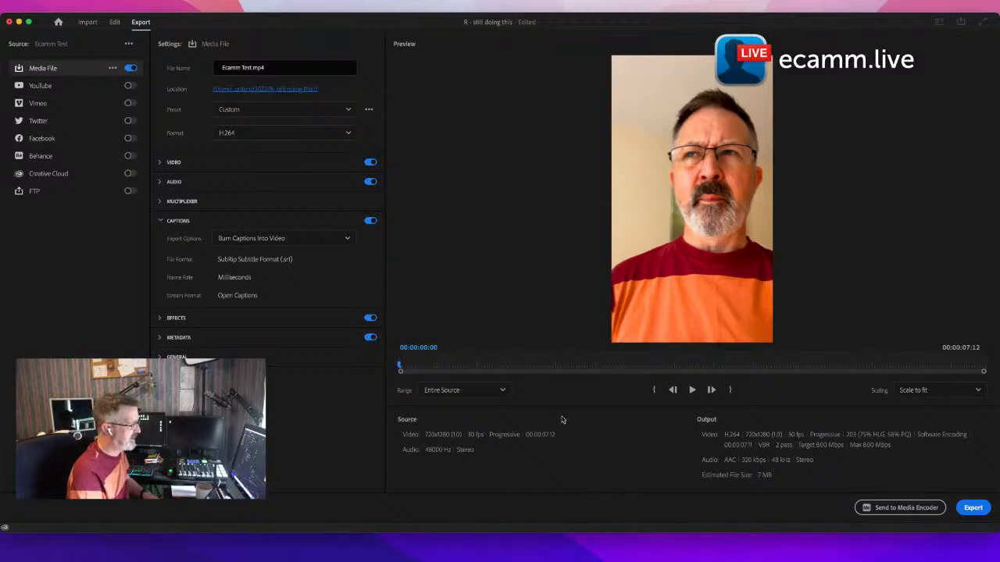
left_click(691, 390)
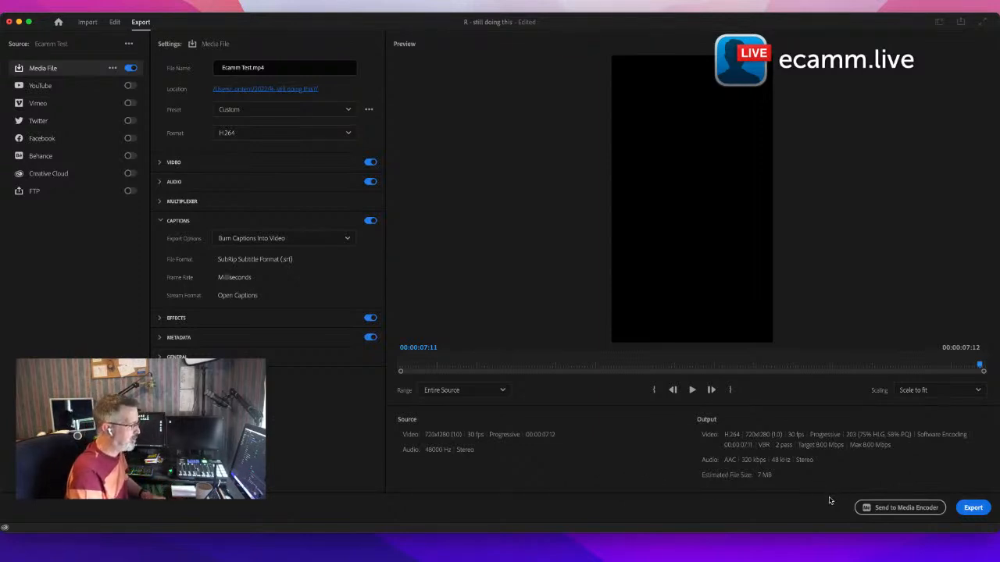
left_click(881, 509)
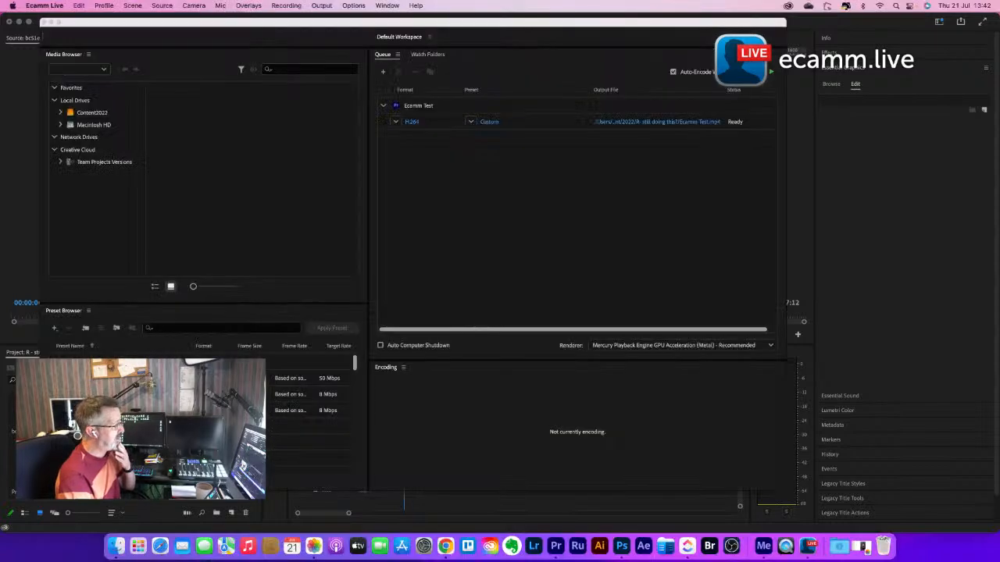
left_click(740, 379)
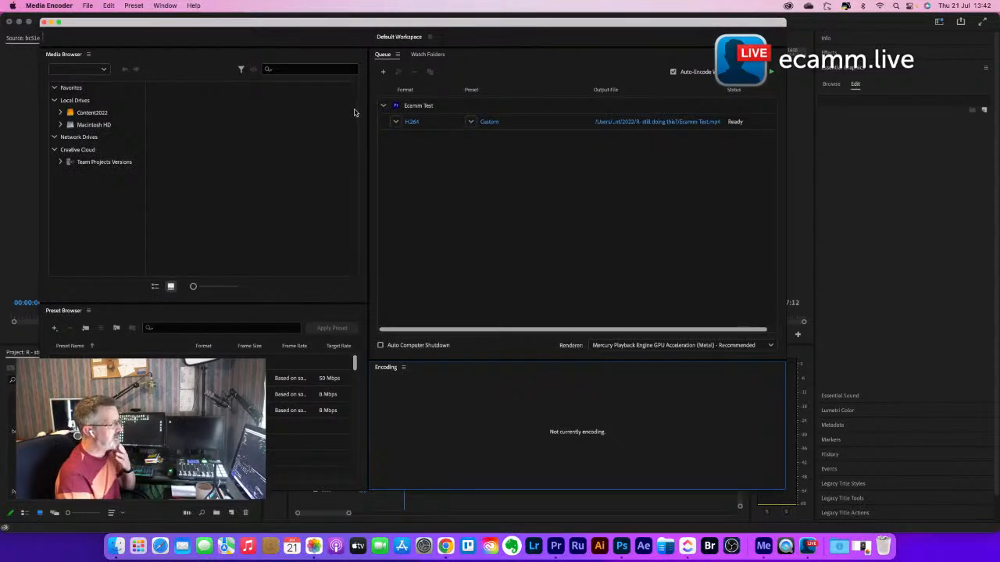
left_click(562, 197)
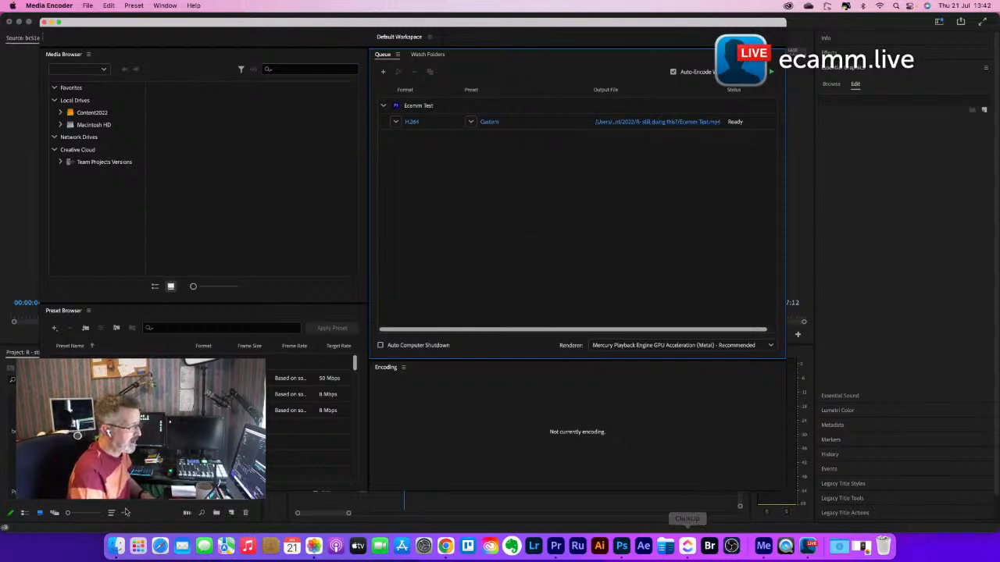
Step: Switch to Finder, look through the project folders in Content > 2022, and close the window
left_click(115, 546)
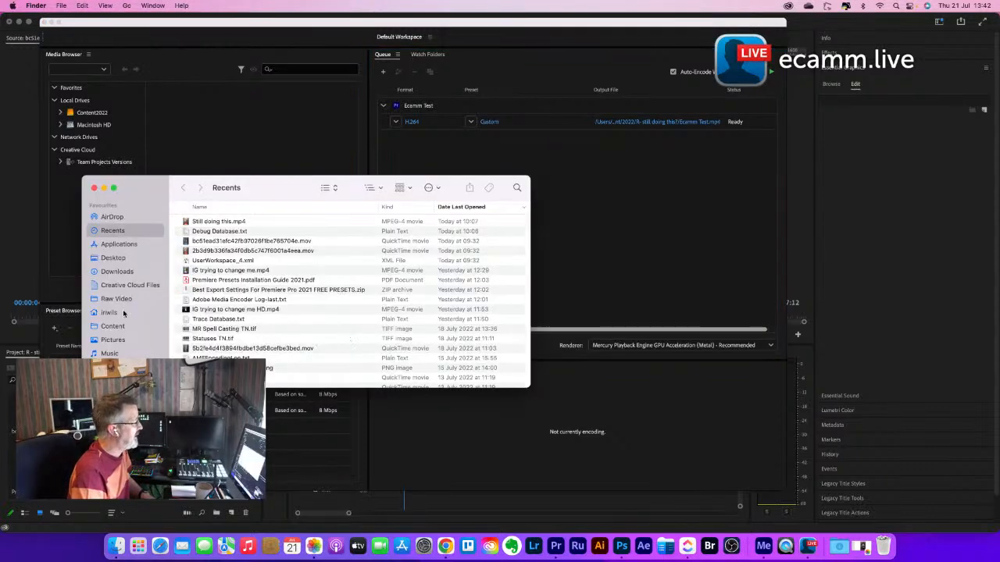
scroll(125, 297, "down", 3)
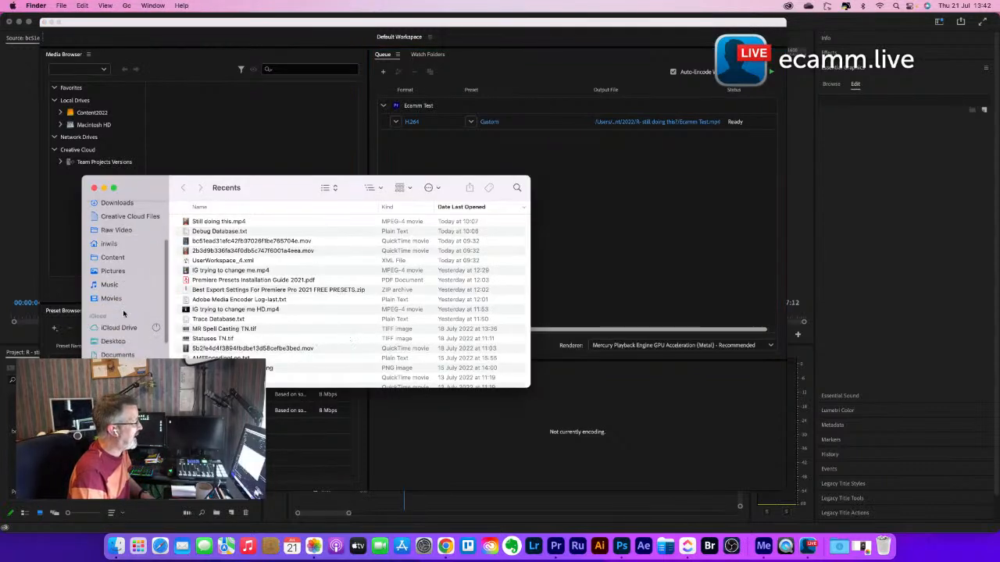
left_click(112, 252)
left_click_drag(256, 188, 377, 150)
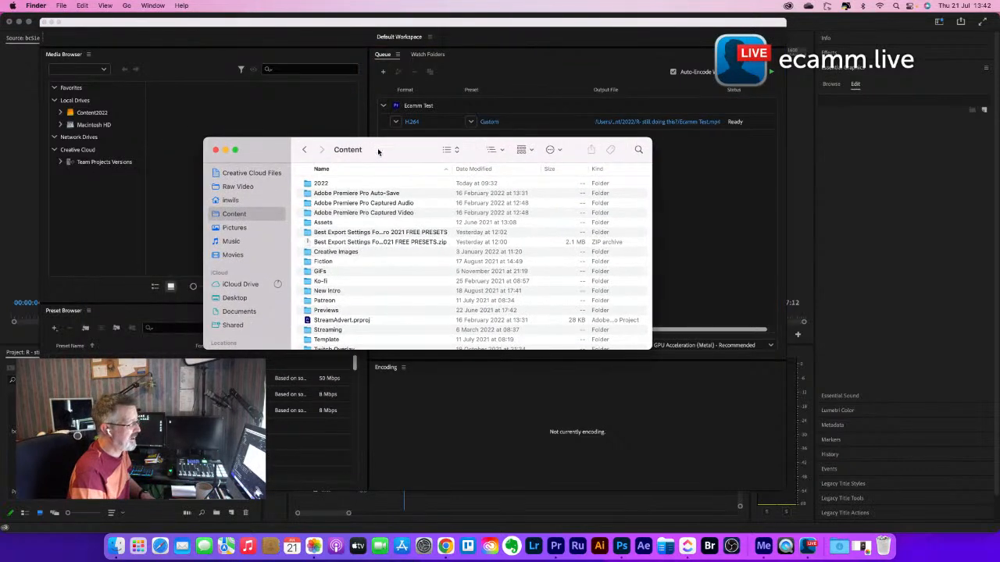
double_click(316, 184)
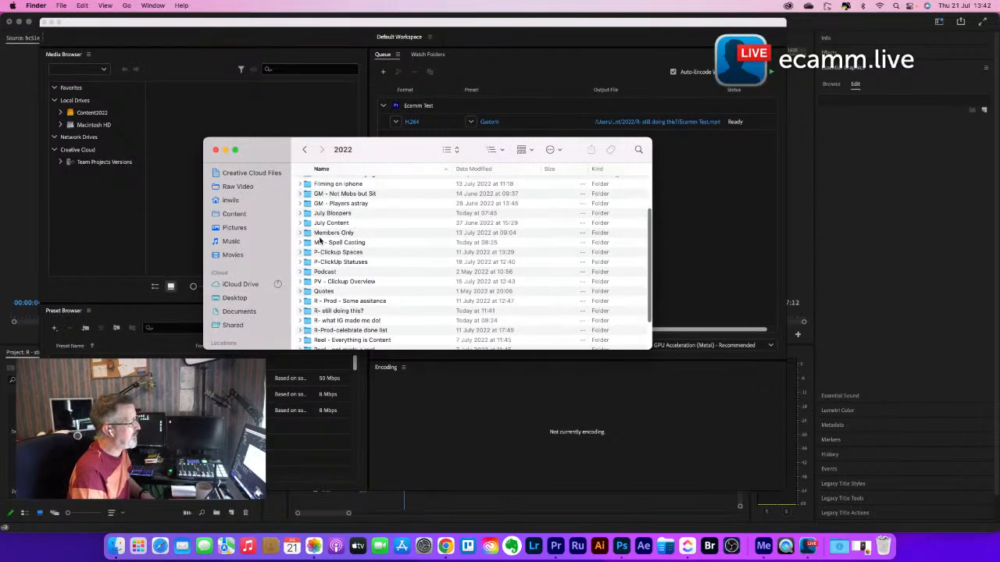
scroll(367, 236, "up", 3)
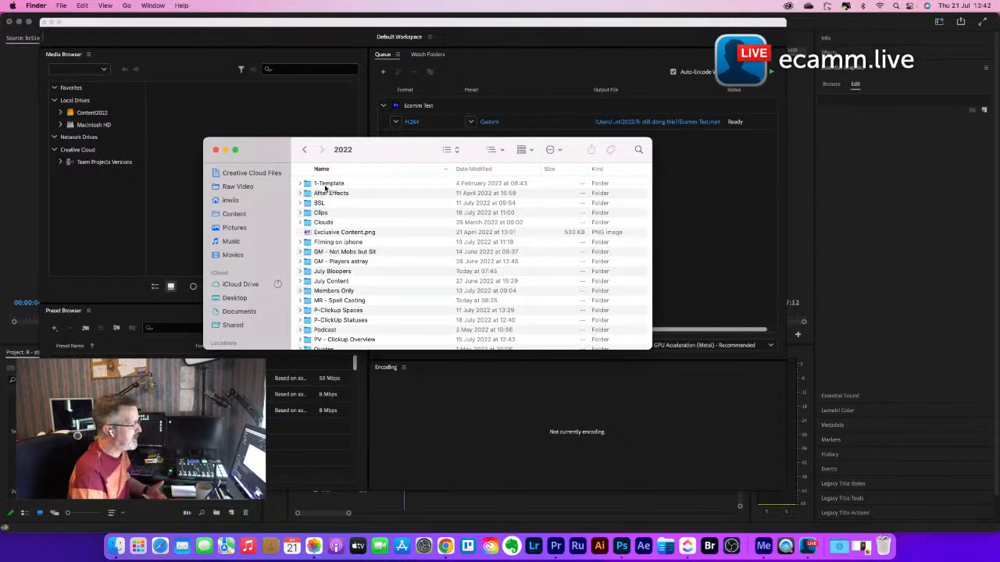
scroll(364, 209, "down", 5)
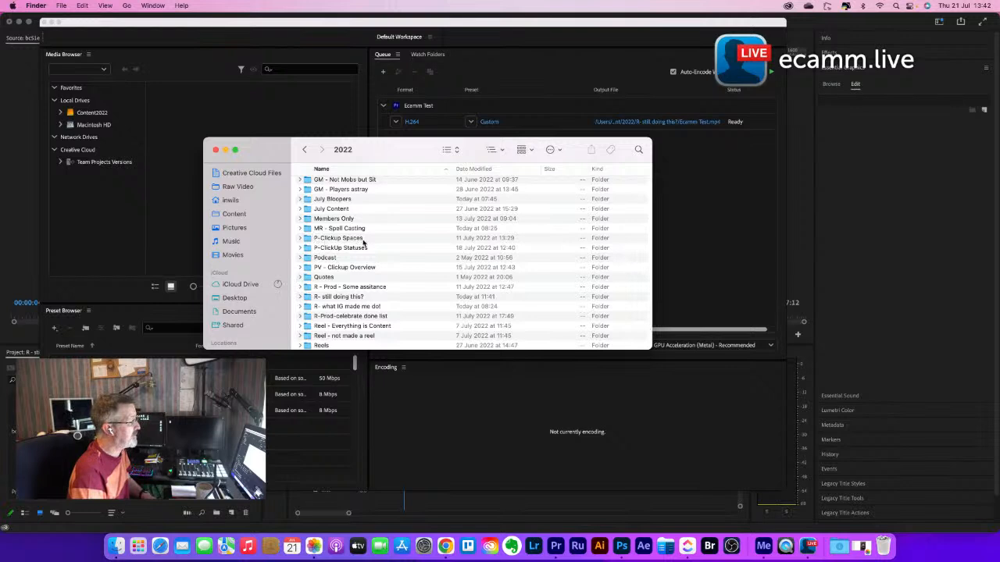
scroll(393, 238, "down", 2)
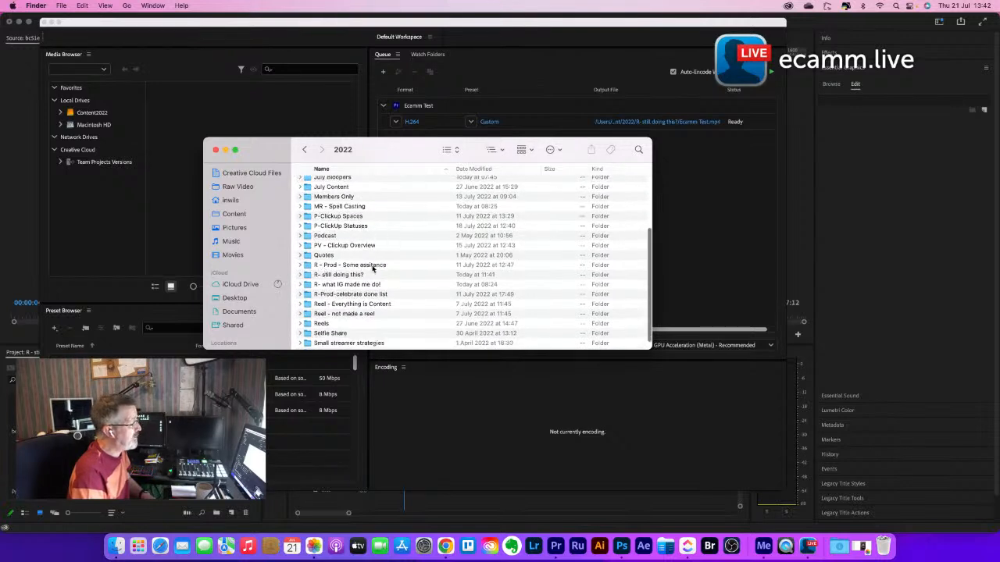
scroll(368, 273, "down", 2)
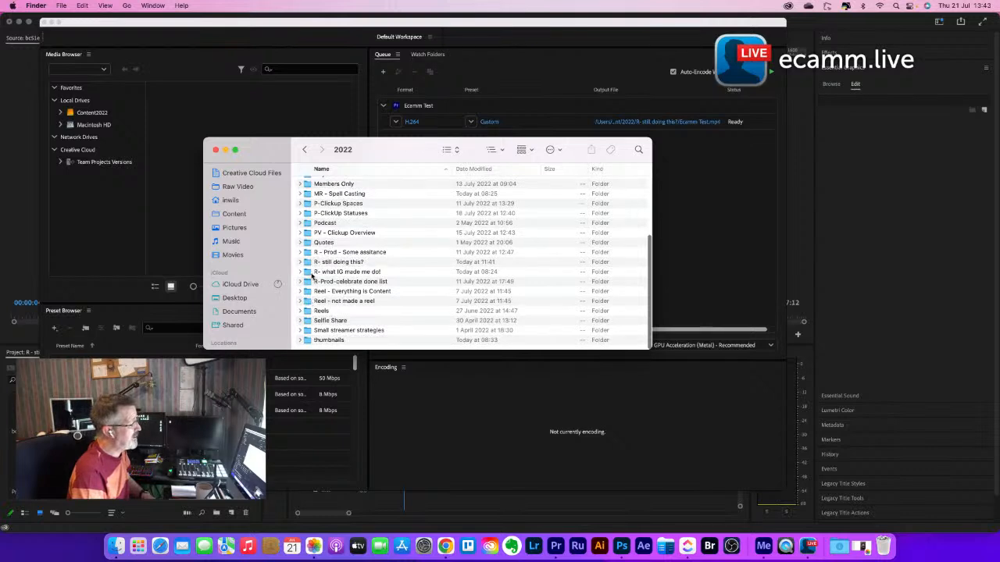
scroll(328, 276, "up", 5)
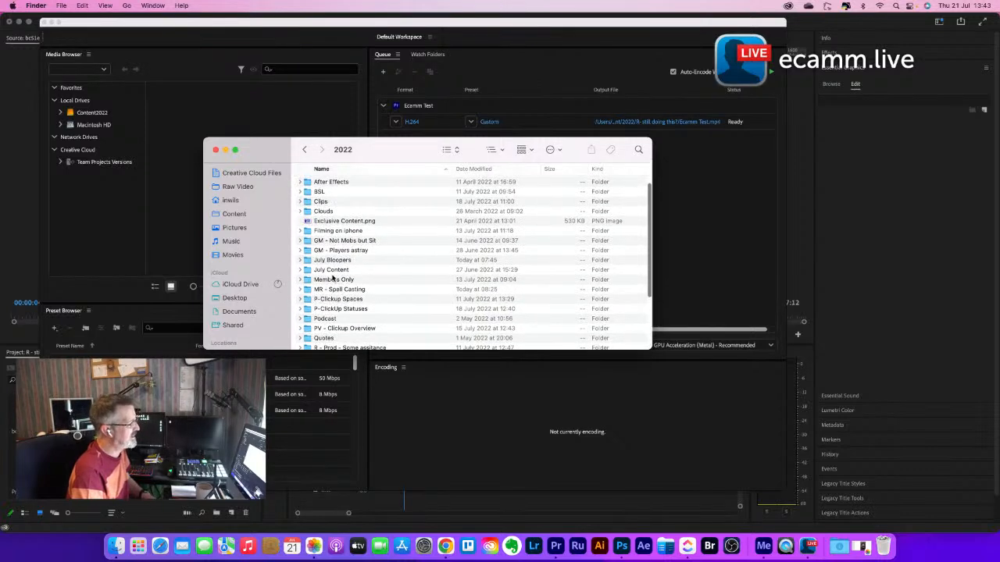
left_click(216, 150)
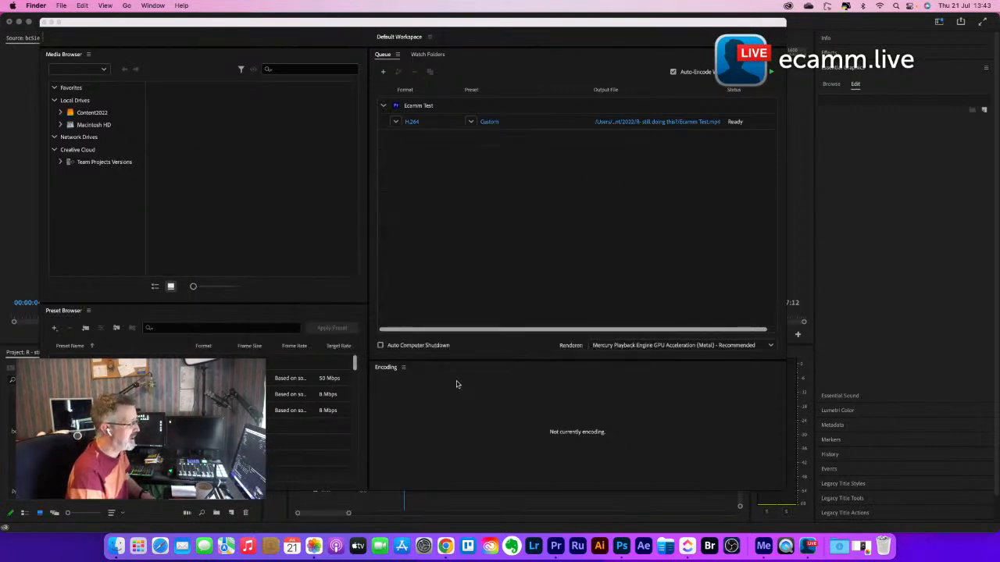
Step: Reopen Content > 2022 in a taller Finder window, review its project folders and the available storage locations, and close it
left_click(117, 546)
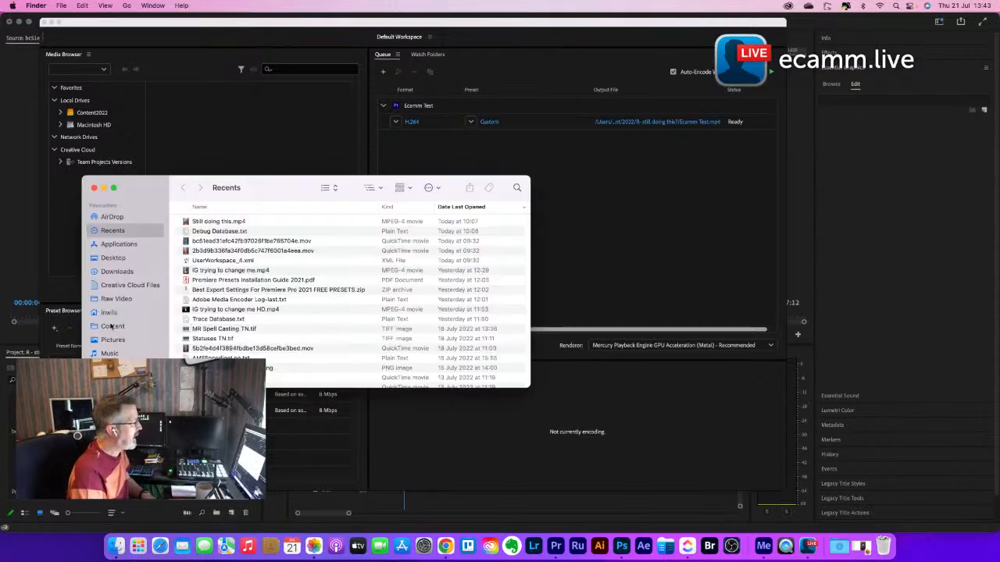
left_click(112, 327)
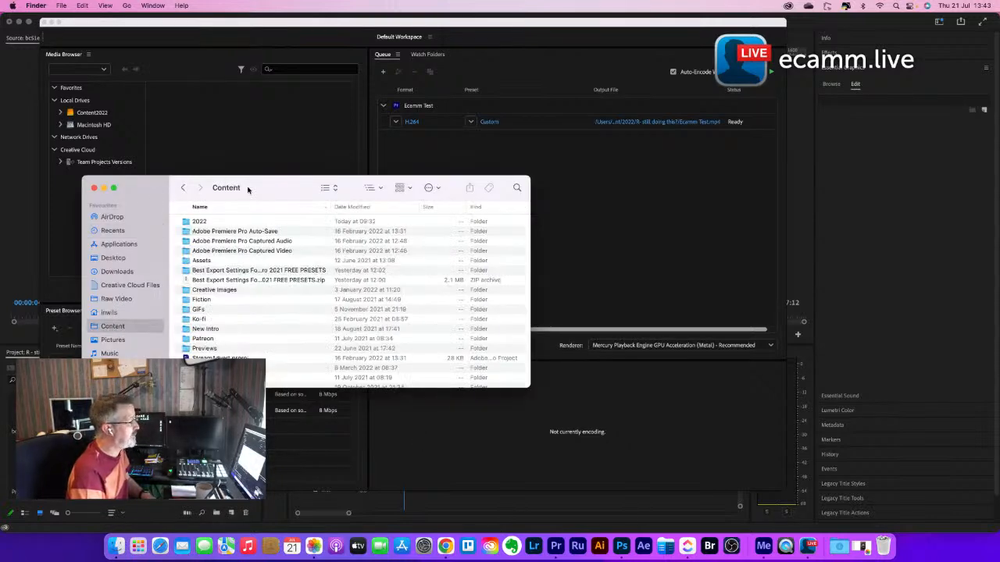
left_click_drag(250, 192, 381, 155)
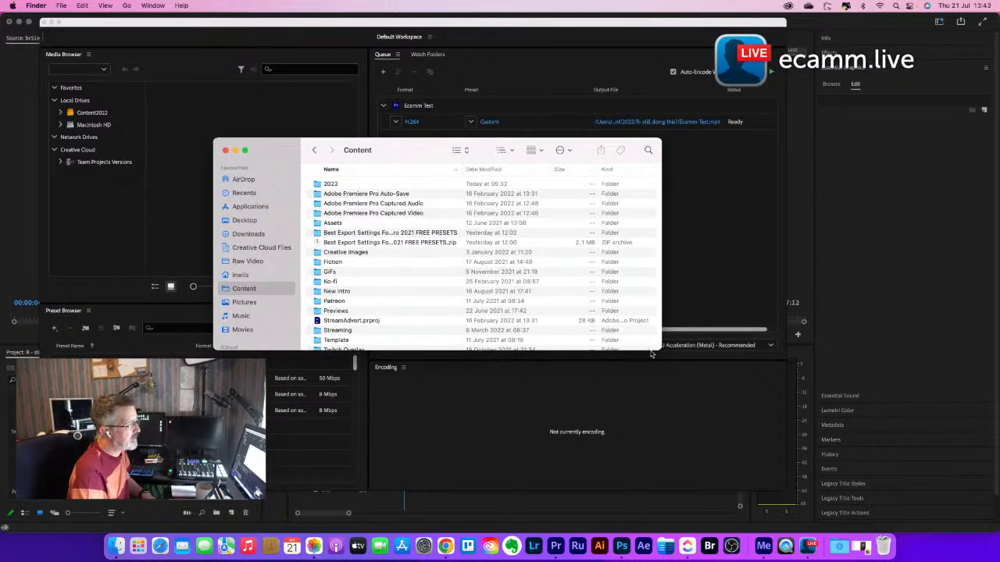
left_click_drag(651, 354, 660, 399)
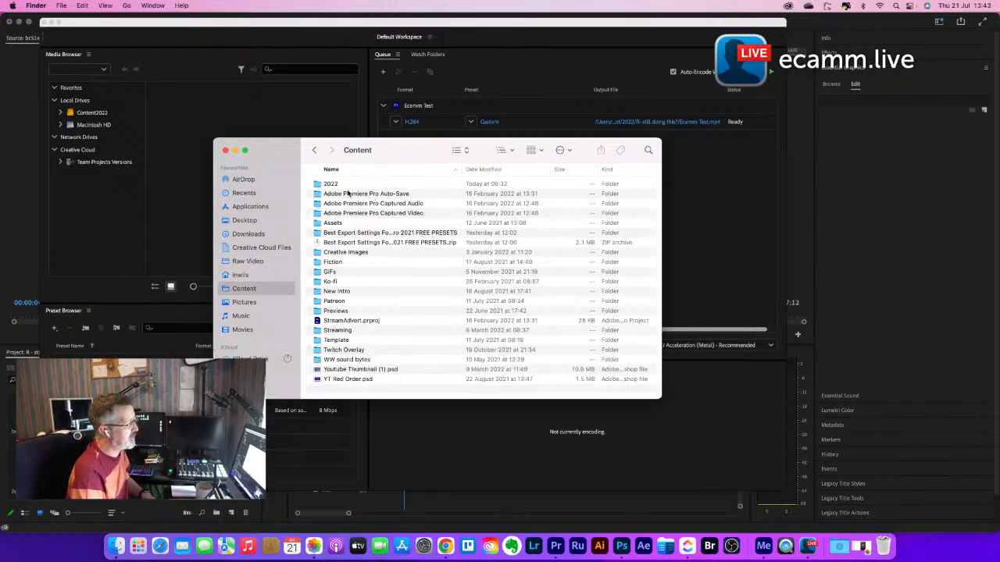
double_click(318, 188)
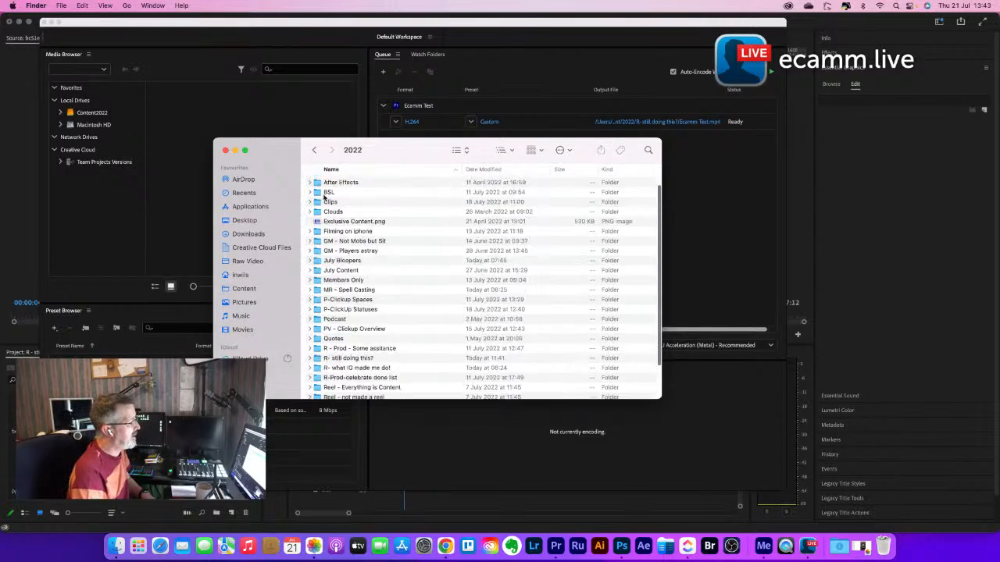
scroll(409, 288, "down", 3)
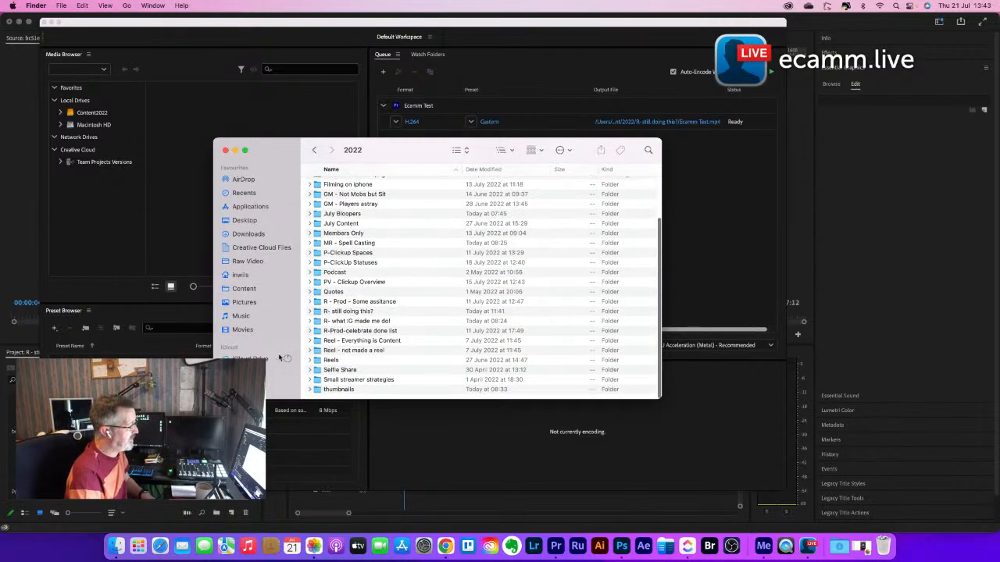
scroll(277, 355, "down", 4)
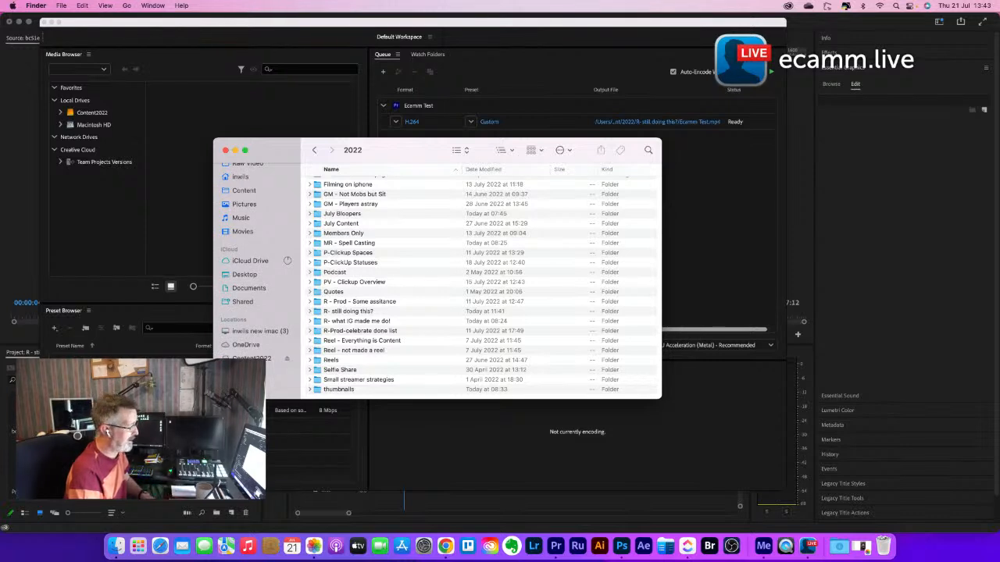
scroll(415, 320, "up", 3)
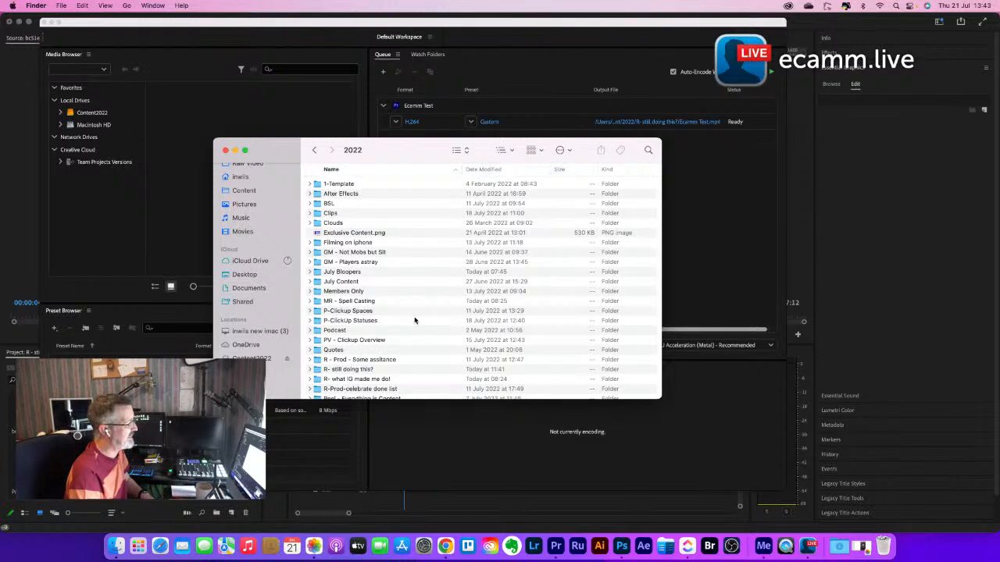
left_click(226, 150)
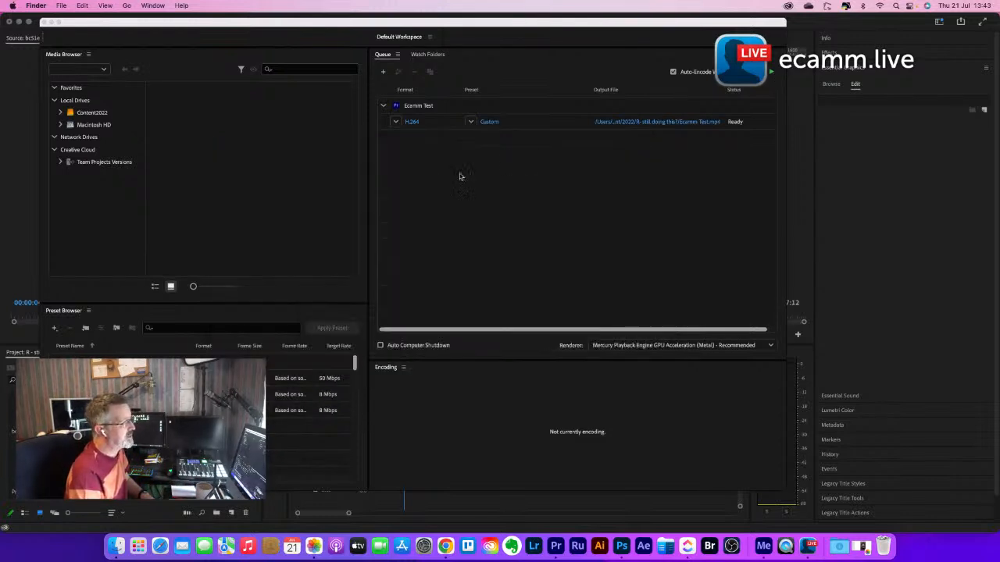
Step: Start the Media Encoder queue to encode the Ecamm Test sequence
left_click(565, 129)
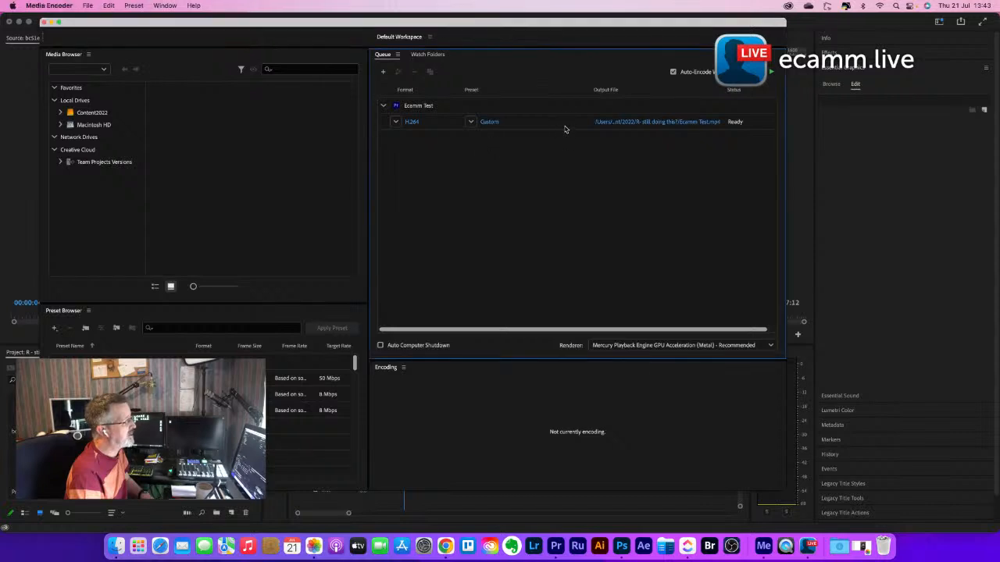
left_click(771, 75)
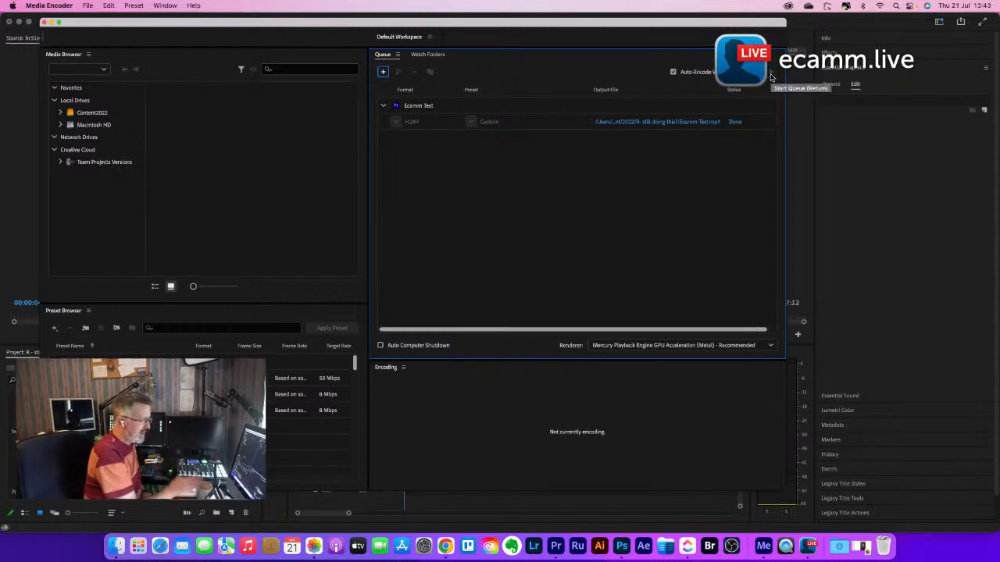
Step: In Finder, open the "R- still doing this?" folder inside Content > 2022 and show its files as icons in an enlarged window
left_click(116, 546)
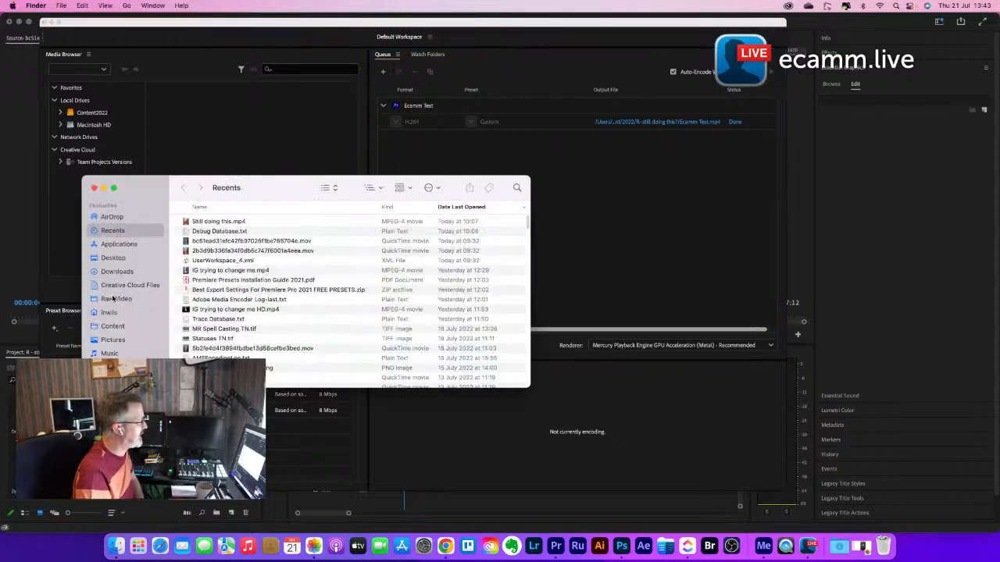
left_click(112, 327)
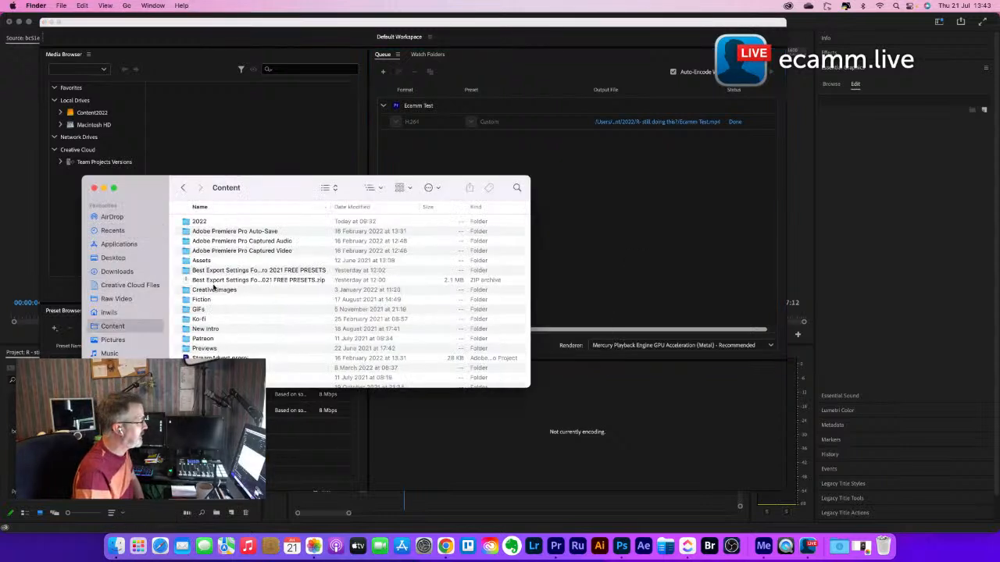
double_click(200, 222)
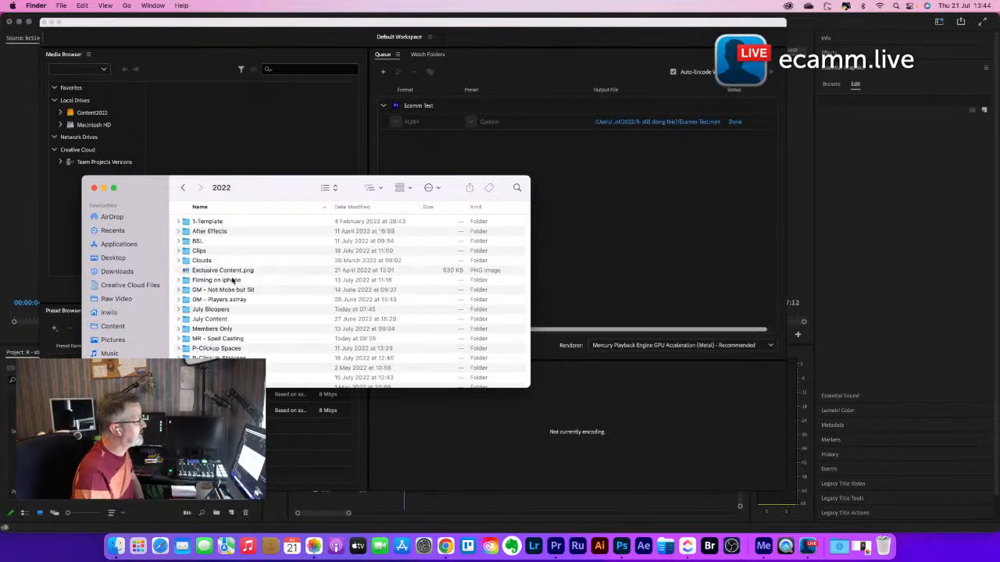
scroll(234, 303, "down", 5)
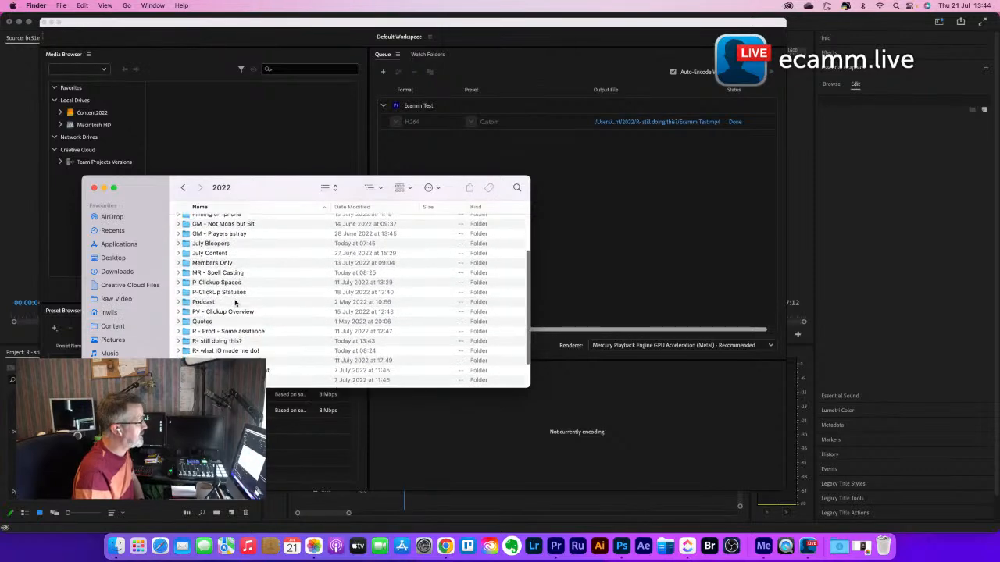
double_click(218, 335)
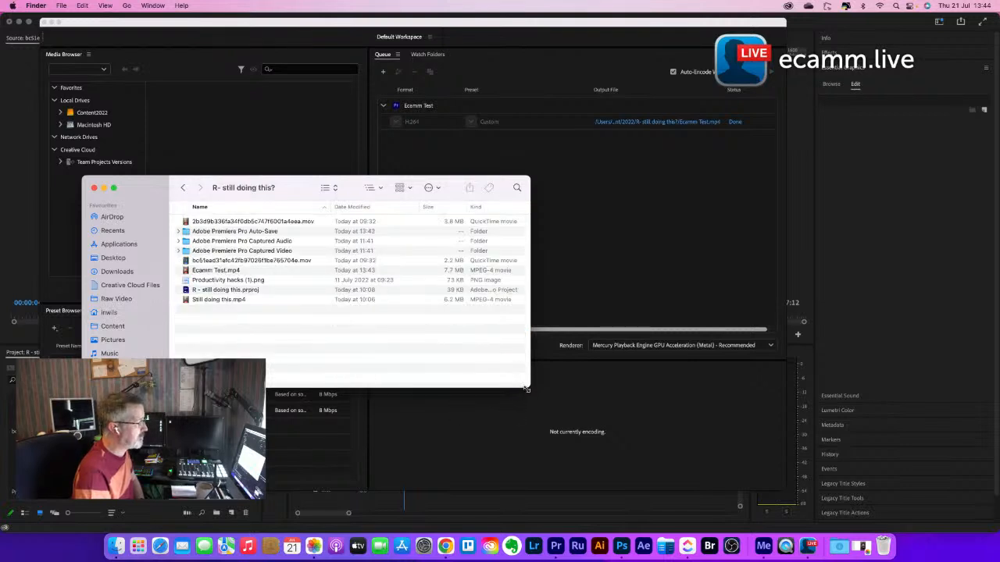
left_click_drag(526, 388, 798, 443)
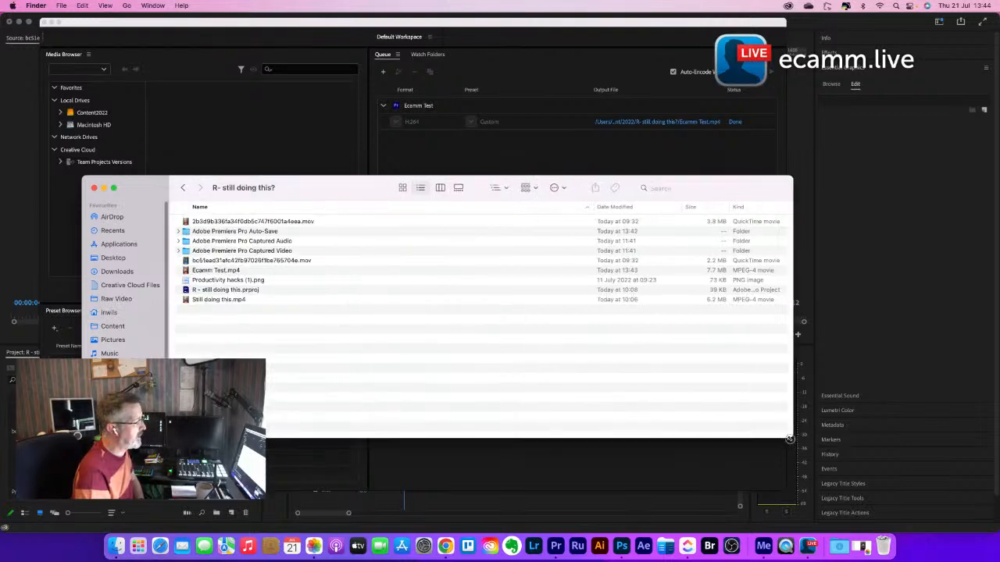
left_click(404, 188)
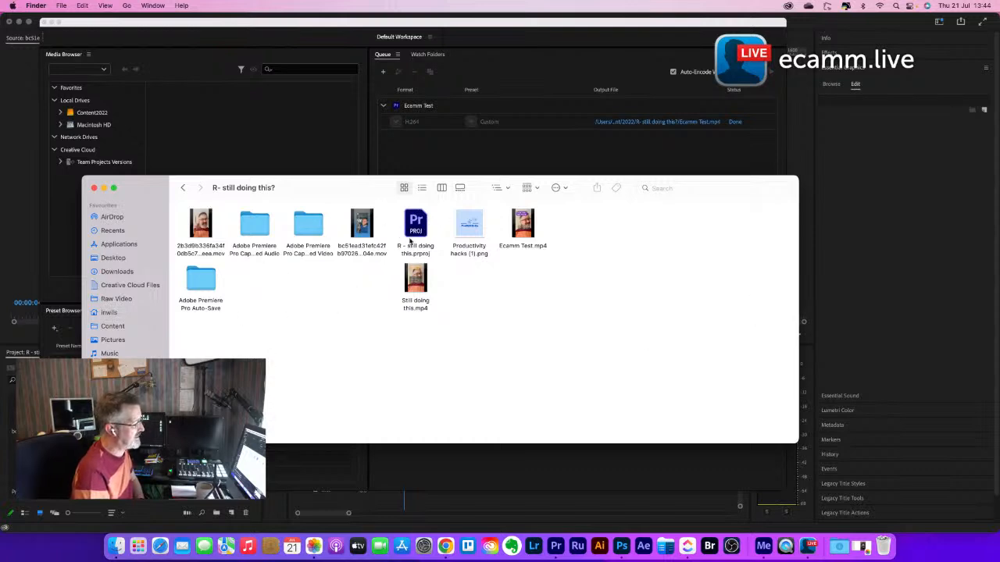
Step: Play the exported Ecamm Test.mp4 through in QuickTime Player and close it
double_click(529, 240)
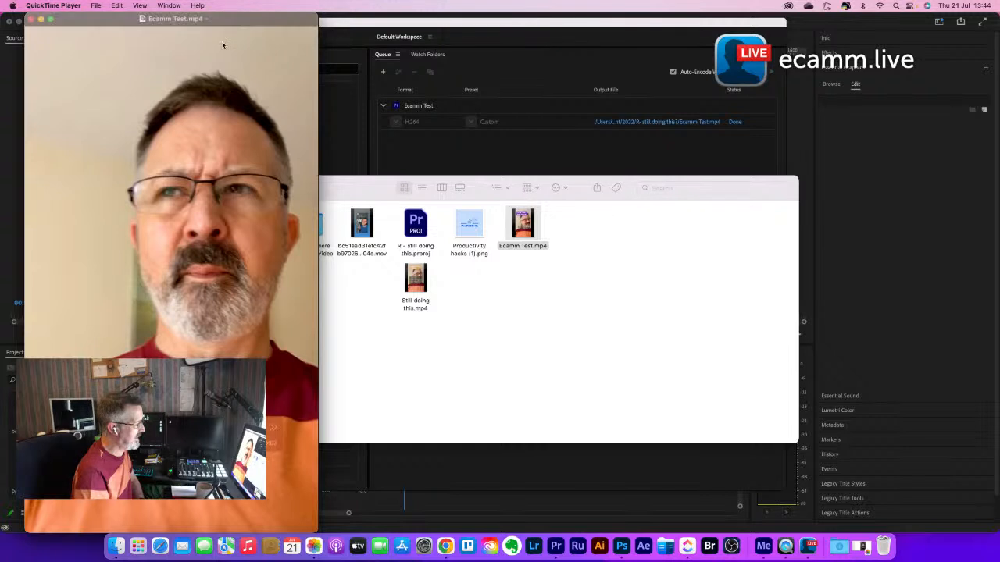
left_click_drag(237, 24, 588, 34)
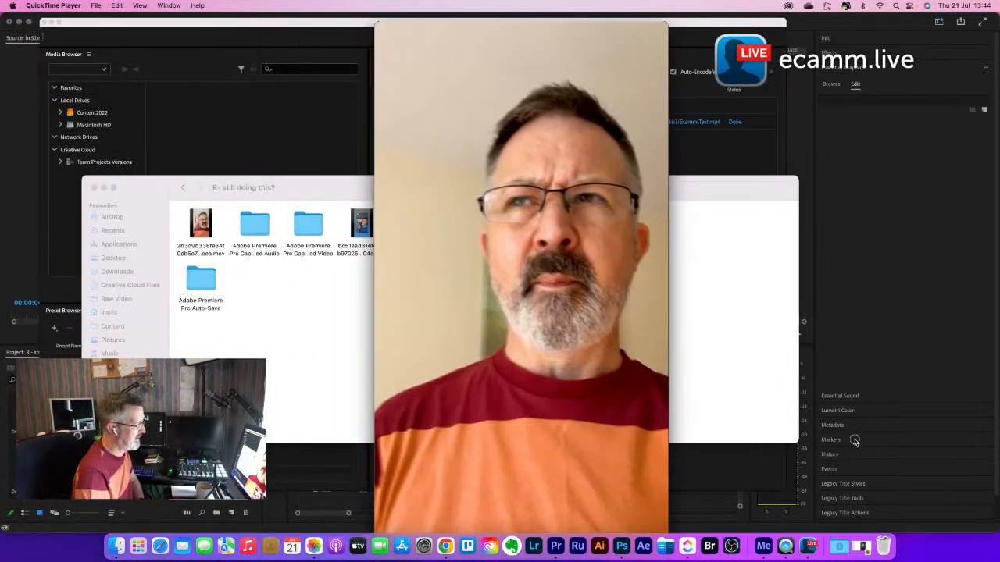
mouse_move(500, 461)
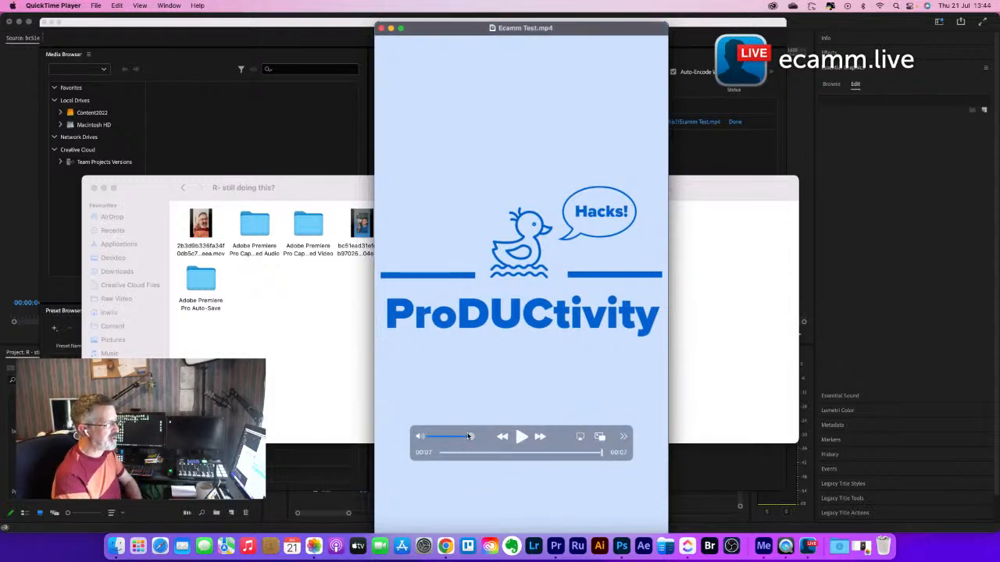
left_click(381, 29)
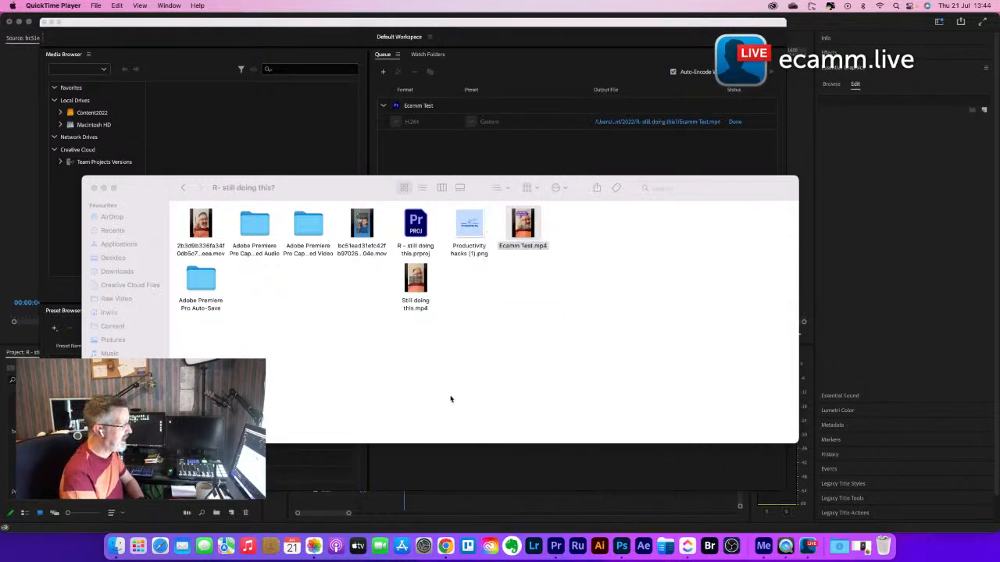
Step: Switch to Ecamm Live
left_click(809, 546)
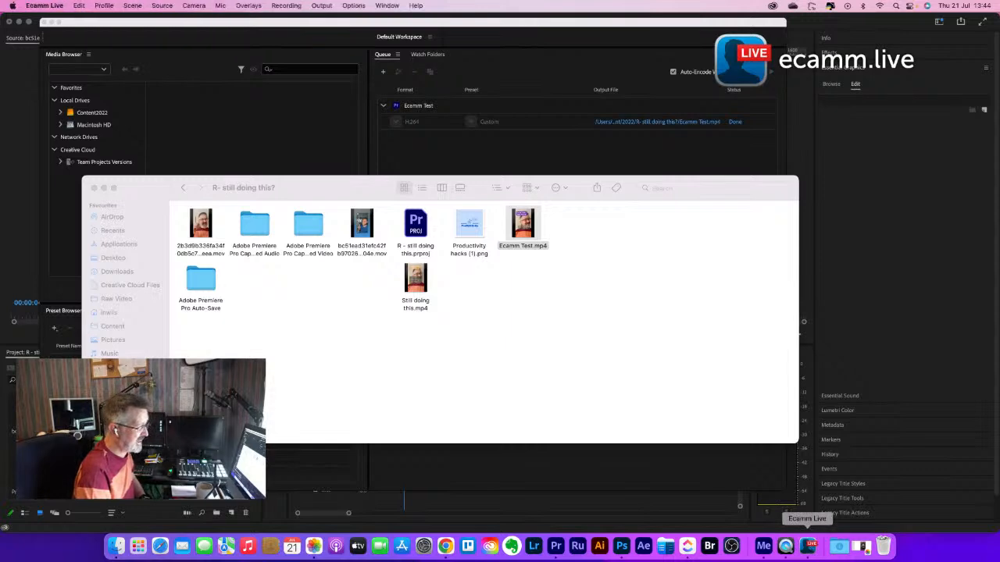